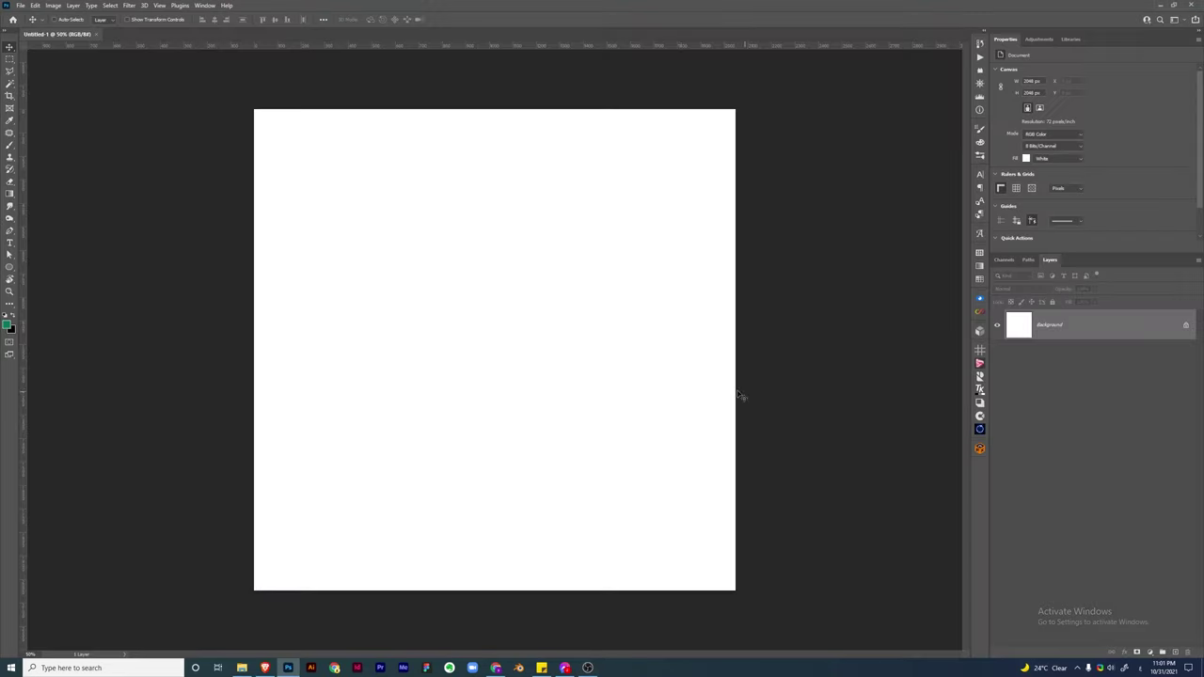
# Place the floating island image from the compositing source-images folder
pyautogui.click(49, 377)
pyautogui.doubleClick(160, 56)
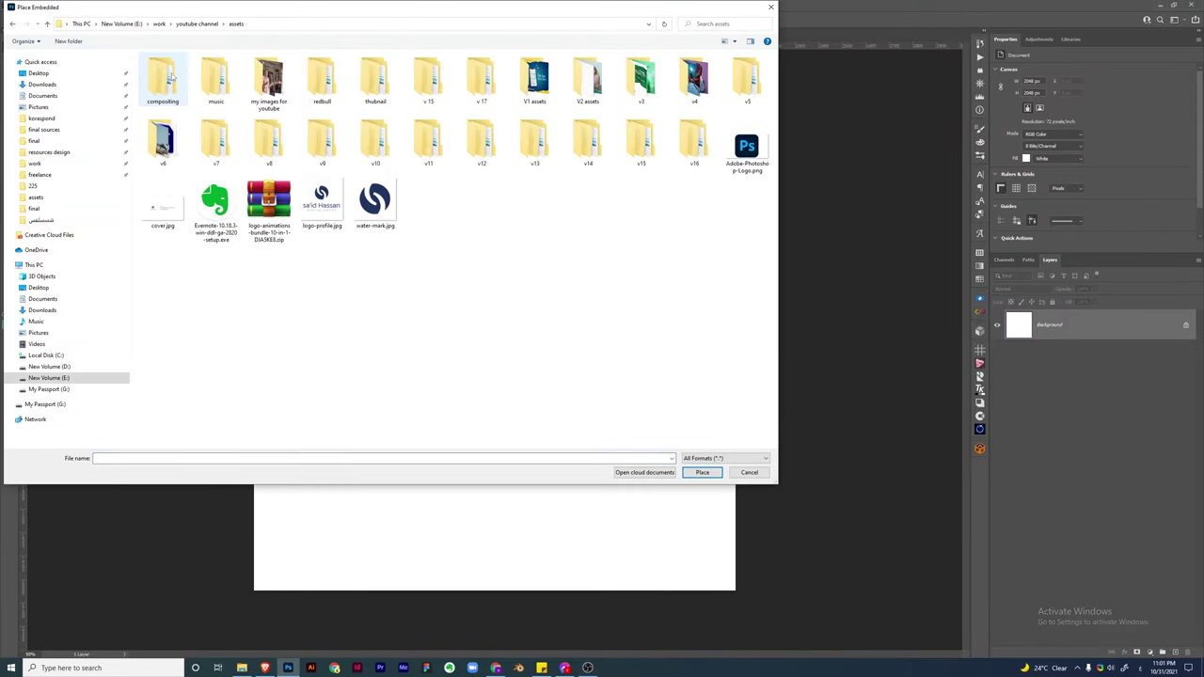
pyautogui.doubleClick(160, 56)
pyautogui.doubleClick(160, 89)
pyautogui.doubleClick(171, 74)
pyautogui.doubleClick(171, 74)
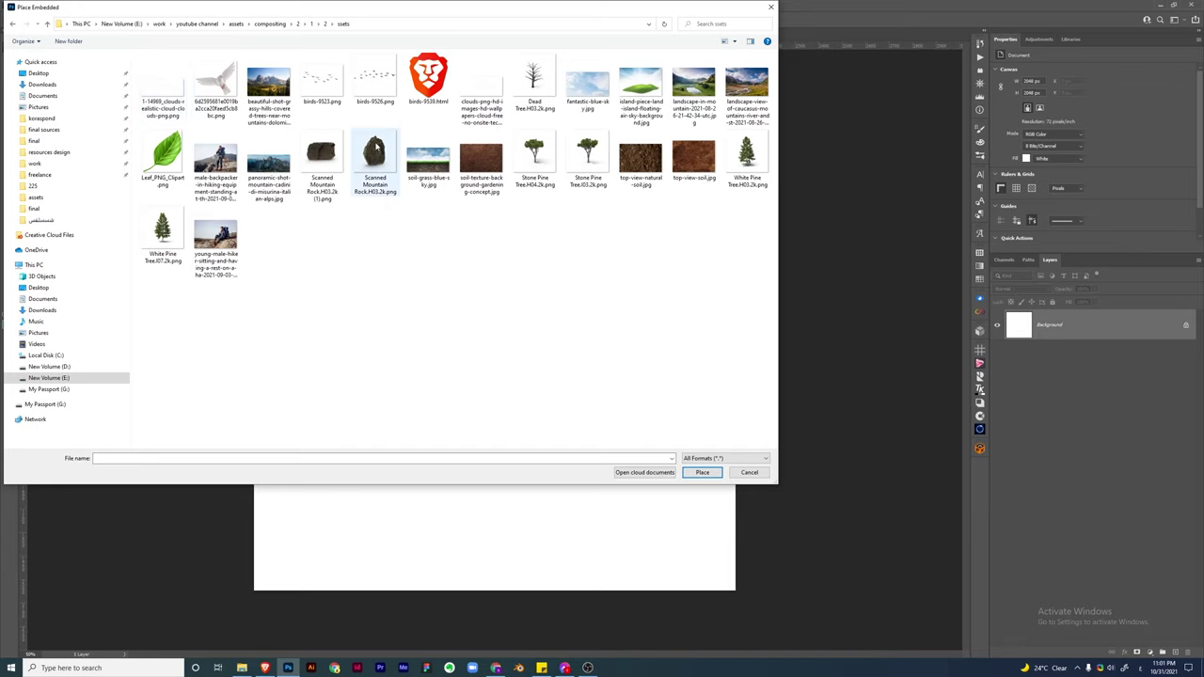
pyautogui.doubleClick(642, 90)
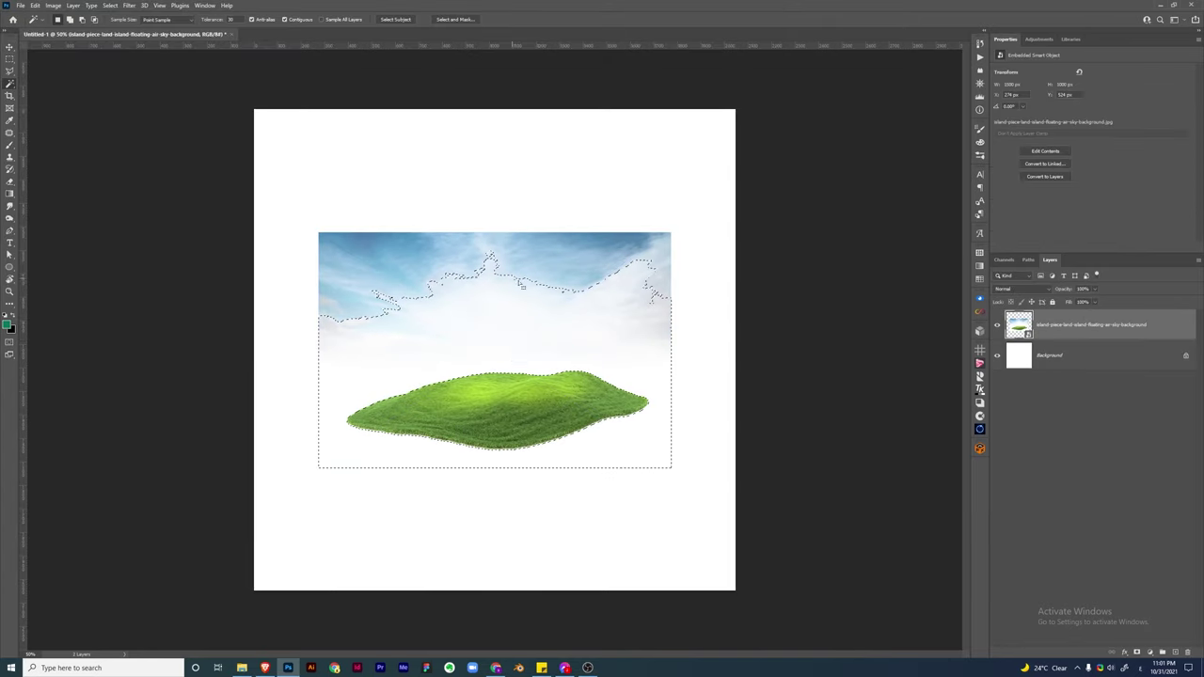
# Mask the leftover sky out of the island and convert its layer to a smart object
pyautogui.press('b')
pyautogui.rightClick(511, 282)
pyautogui.moveTo(659, 263)
pyautogui.mouseDown()
pyautogui.moveTo(517, 272)
pyautogui.moveTo(506, 310)
pyautogui.mouseUp()
pyautogui.rightClick(1051, 347)
pyautogui.click(1035, 339)
# Squash the island vertically, raise it, bend its bottom edge, and add an empty layer beneath
pyautogui.hotkey('ctrl', 't')
pyautogui.moveTo(492, 229); pyautogui.dragTo(492, 269)
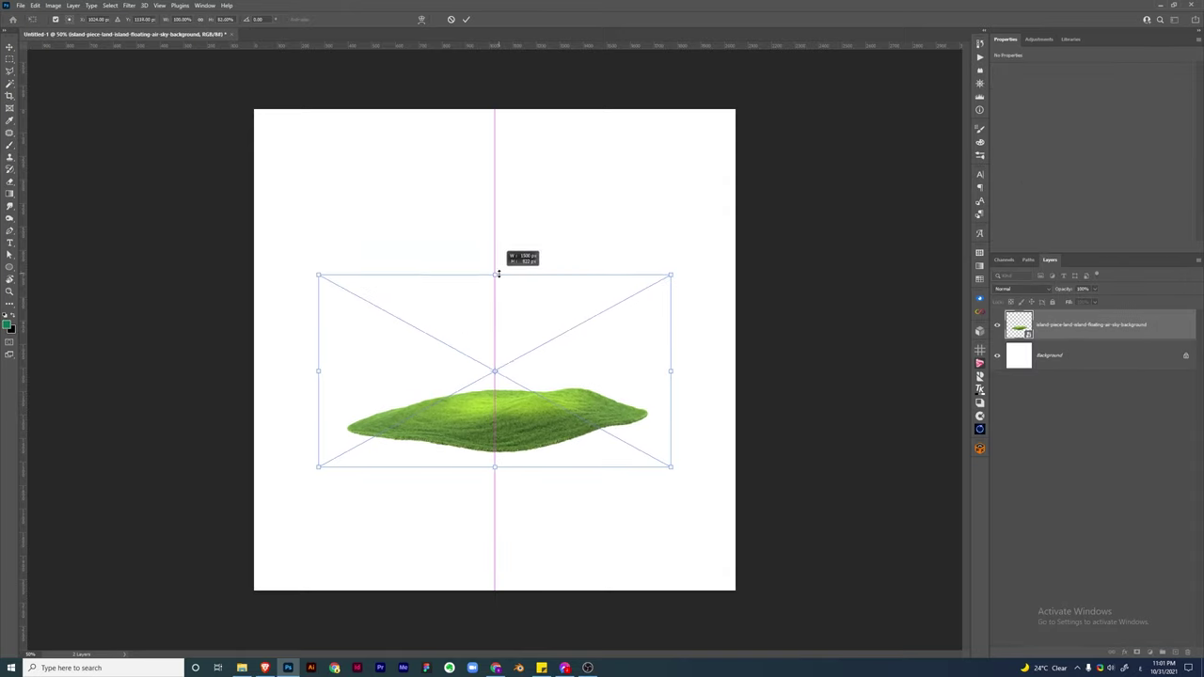
pyautogui.moveTo(470, 403); pyautogui.dragTo(471, 342)
pyautogui.press('Return')
pyautogui.hotkey('ctrl', 't')
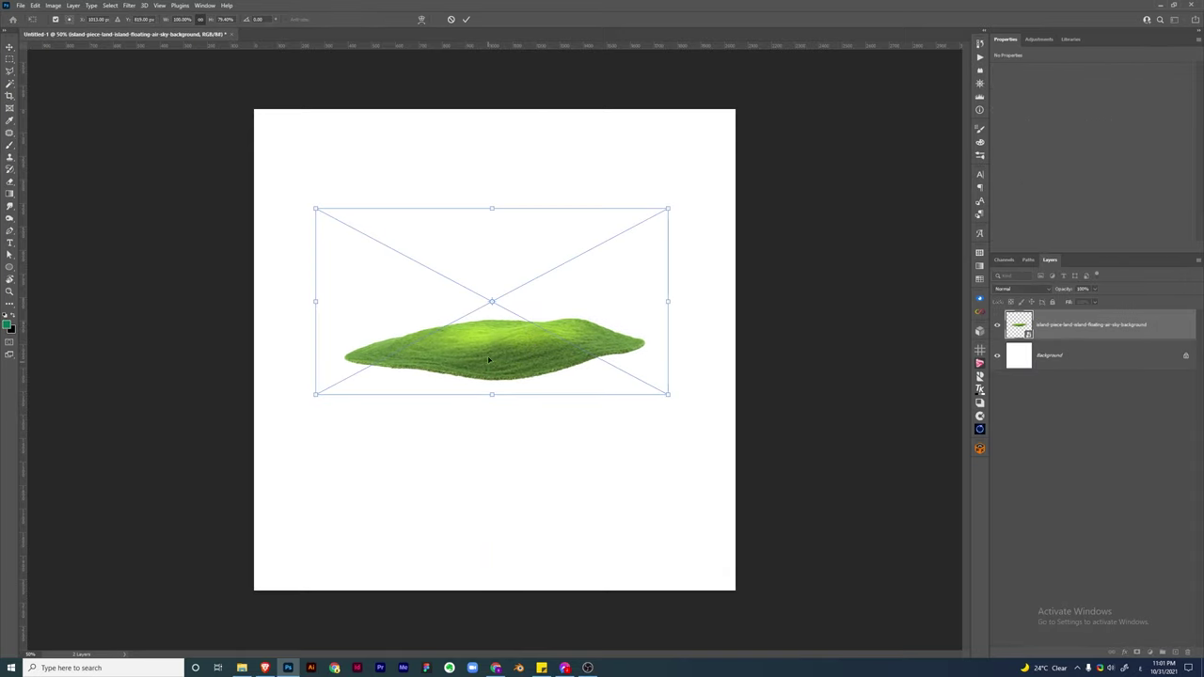
pyautogui.moveTo(464, 295)
pyautogui.mouseDown()
pyautogui.moveTo(519, 300)
pyautogui.moveTo(495, 377)
pyautogui.mouseUp()
pyautogui.press('Return')
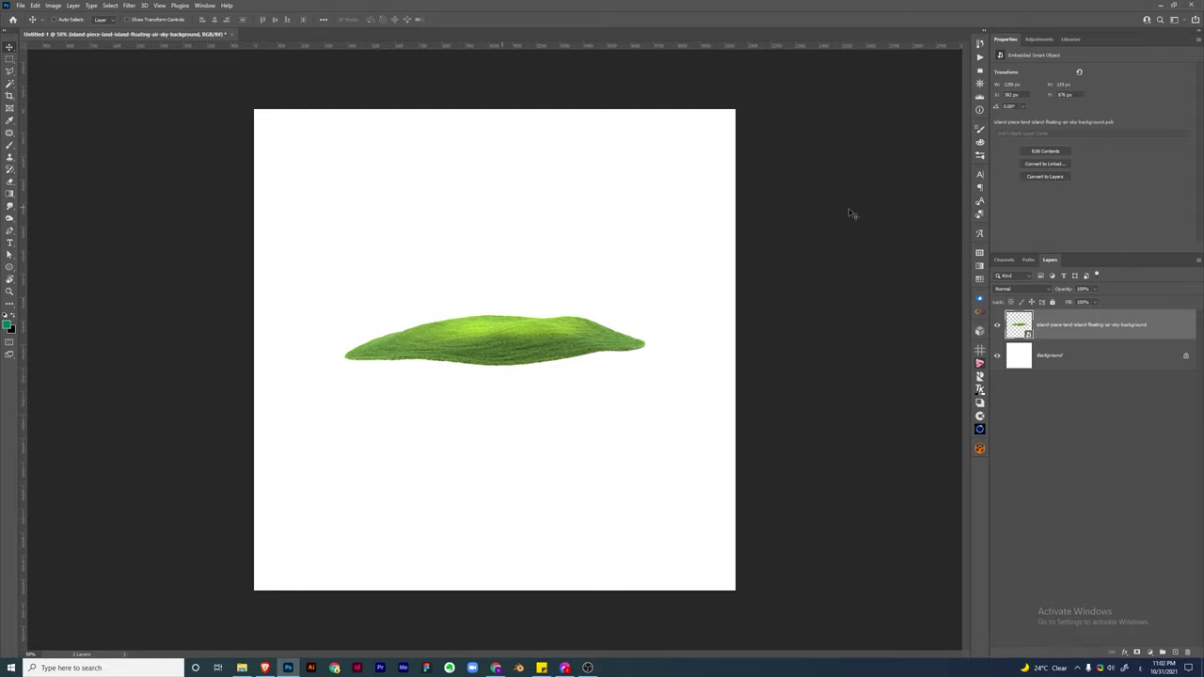
pyautogui.hotkey('ctrl', 'shift', 'alt', 'n')
pyautogui.press('l')
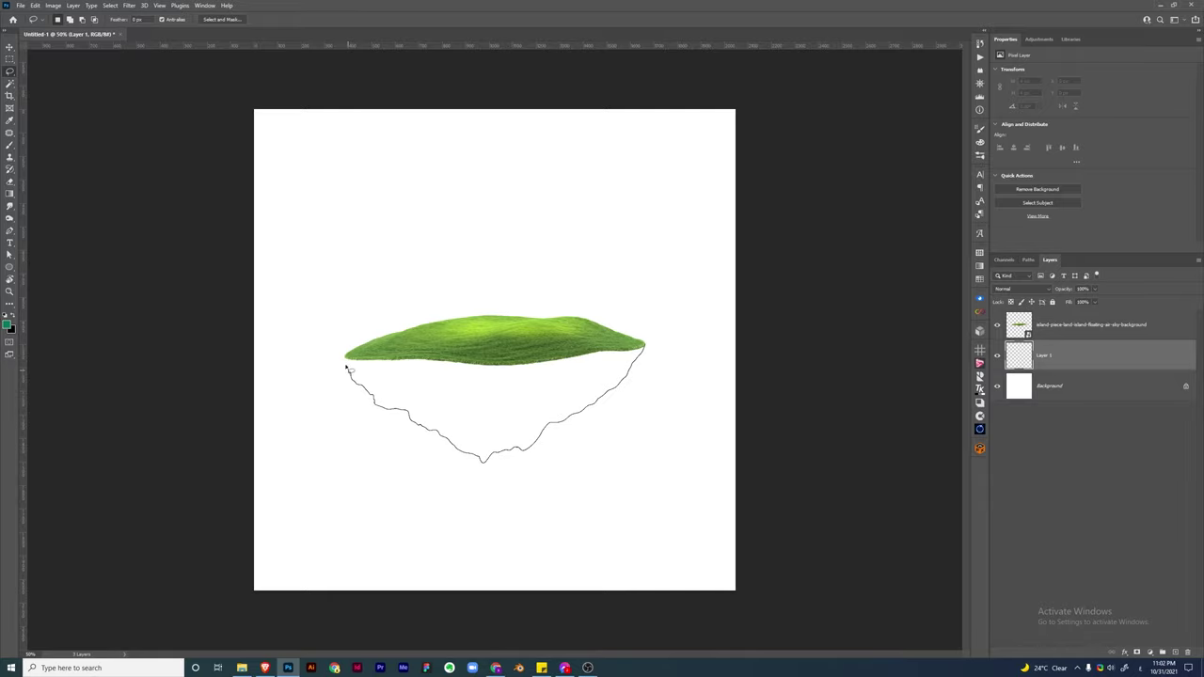
# Trace a jagged underside below the island, fill it black, and nudge everything down slightly
pyautogui.moveTo(348, 370); pyautogui.dragTo(345, 359)
pyautogui.hotkey('alt', 'BackSpace')
pyautogui.hotkey('ctrl', 'd')
pyautogui.press('v')
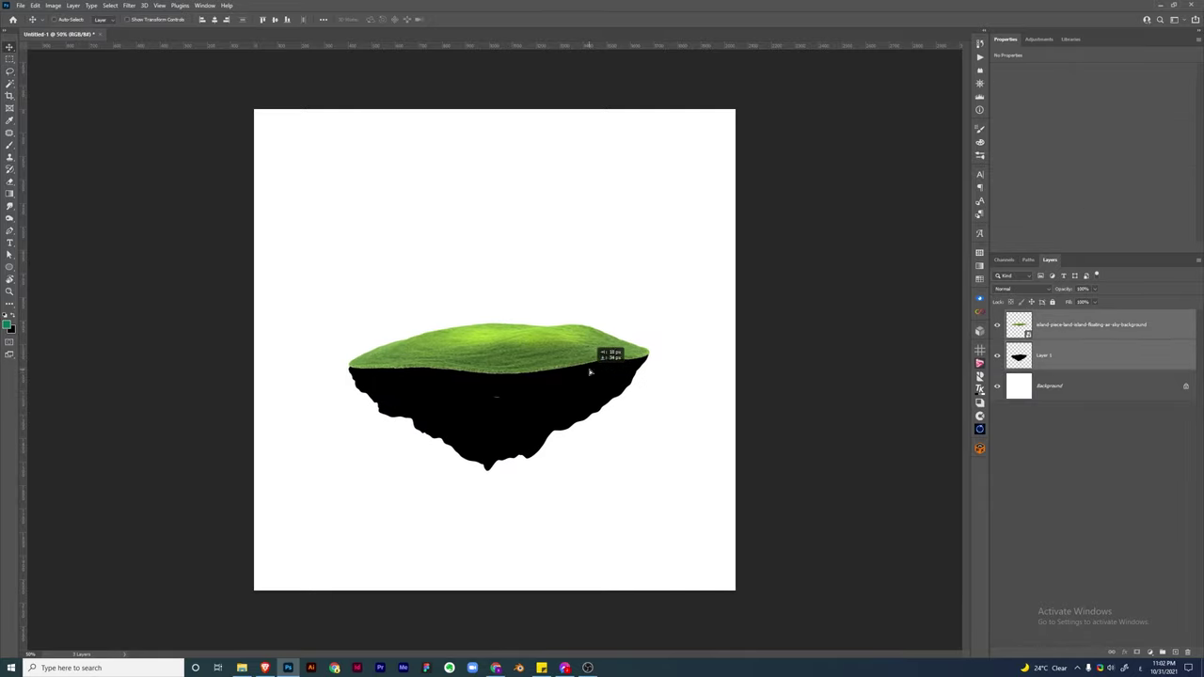
pyautogui.moveTo(605, 349); pyautogui.dragTo(607, 365)
# Place a soil texture clipped to the black underside and scale it to fit
pyautogui.hotkey('ctrl', 'shift', 'p')
pyautogui.doubleClick(482, 161)
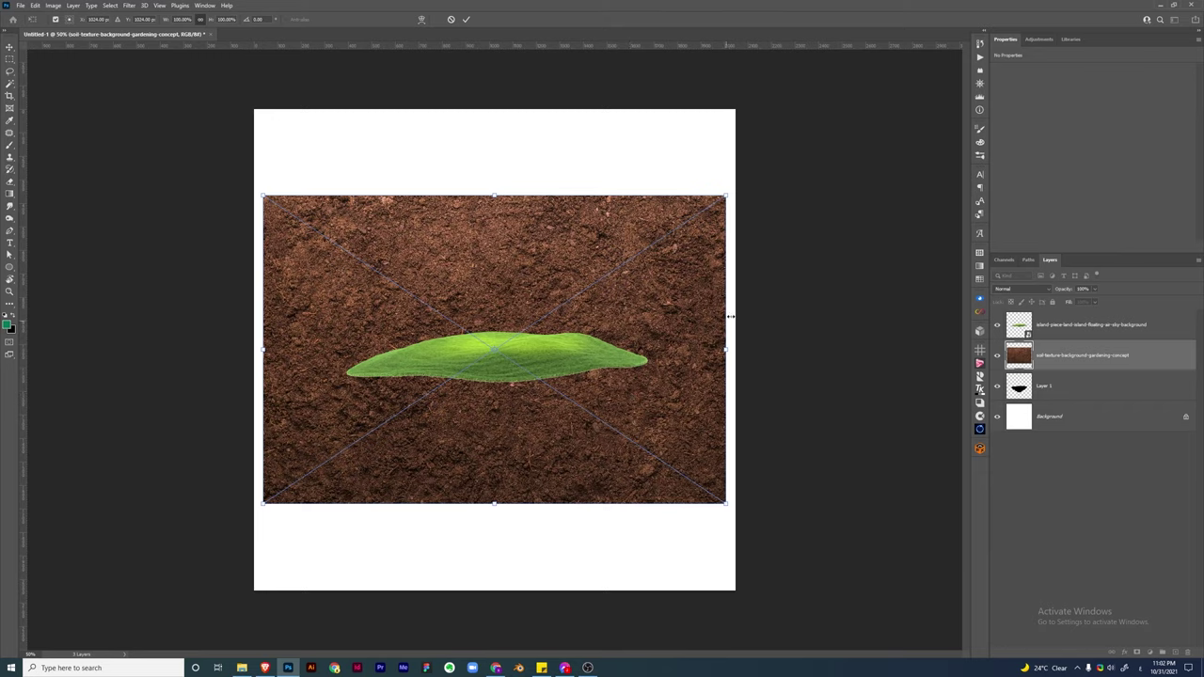
pyautogui.hotkey('ctrl', 'alt', 'g')
pyautogui.moveTo(723, 348); pyautogui.dragTo(646, 346)
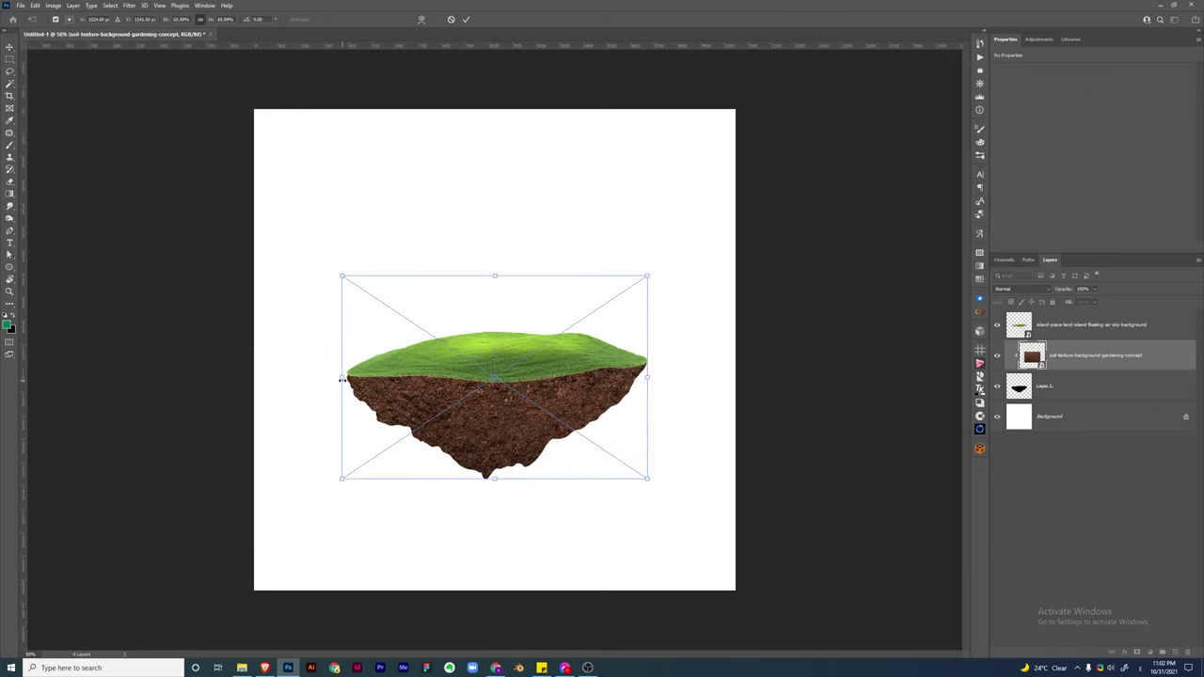
pyautogui.press('Return')
# Place the top-view-natural-soil image rotated about 26°
pyautogui.hotkey('ctrl', 'shift', 'p')
pyautogui.doubleClick(620, 165)
pyautogui.moveTo(734, 507)
pyautogui.mouseDown()
pyautogui.moveTo(537, 368)
pyautogui.moveTo(539, 407)
pyautogui.moveTo(484, 408)
pyautogui.mouseUp()
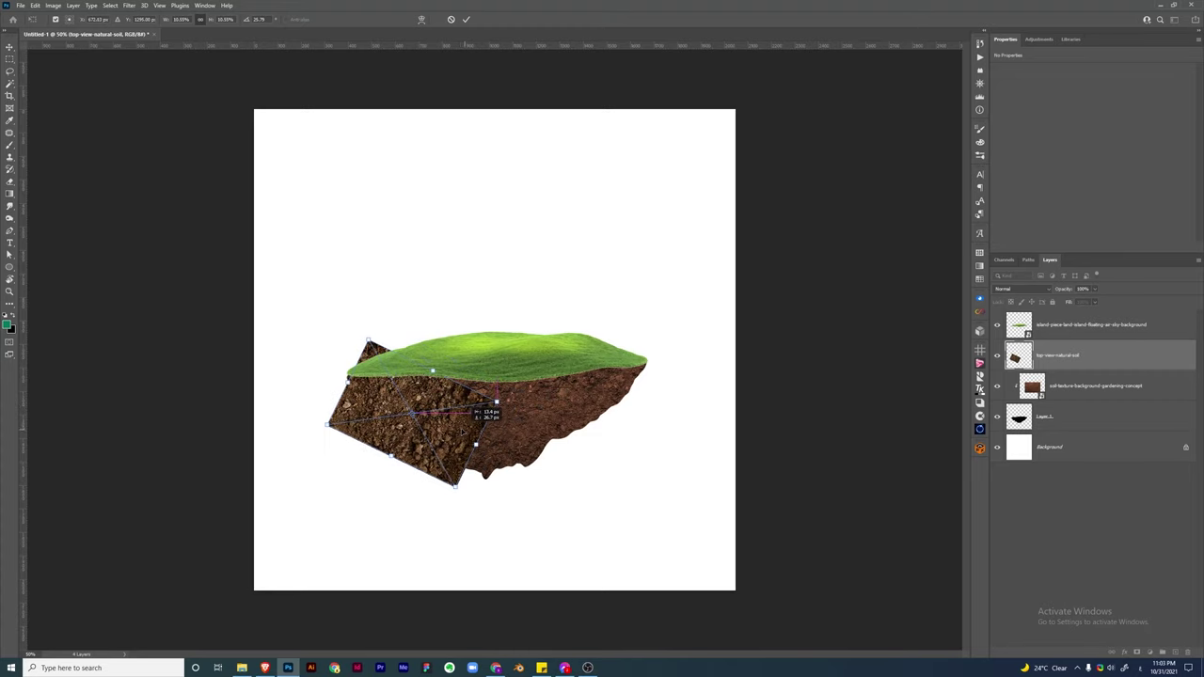
pyautogui.press('Return')
# Run the Check Layers action and colour-balance top-view-natural-soil against the hue check view
pyautogui.click(979, 57)
pyautogui.click(912, 53)
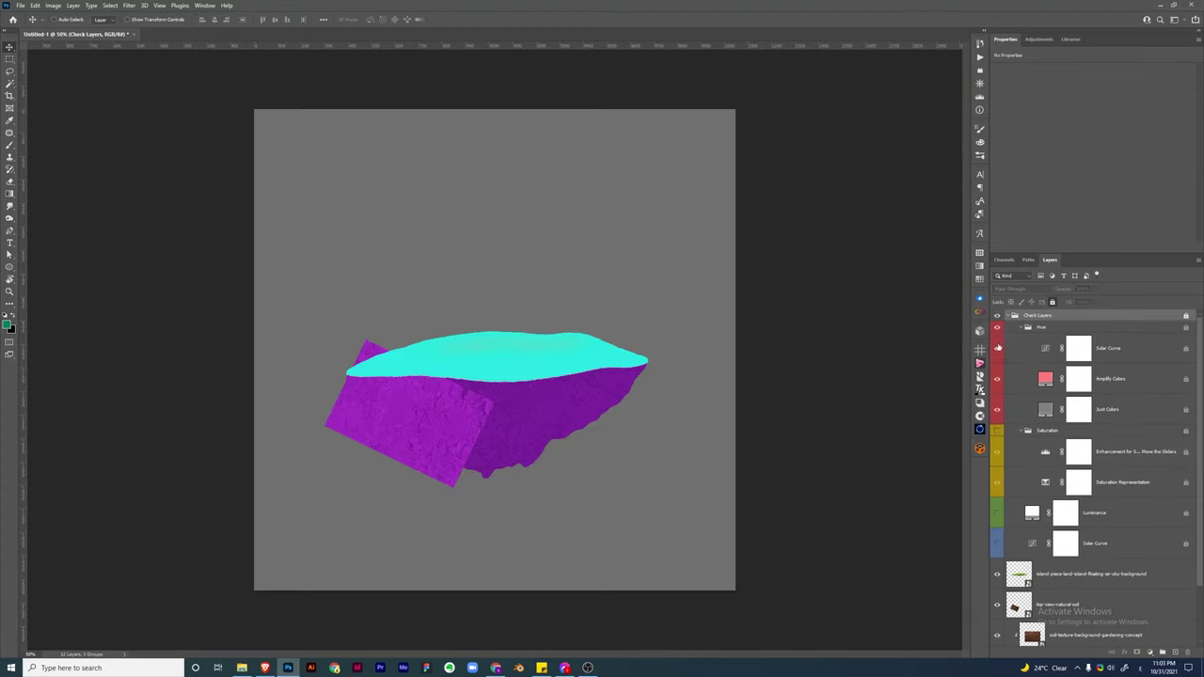
pyautogui.click(998, 347)
pyautogui.click(1072, 604)
pyautogui.hotkey('ctrl', 'b')
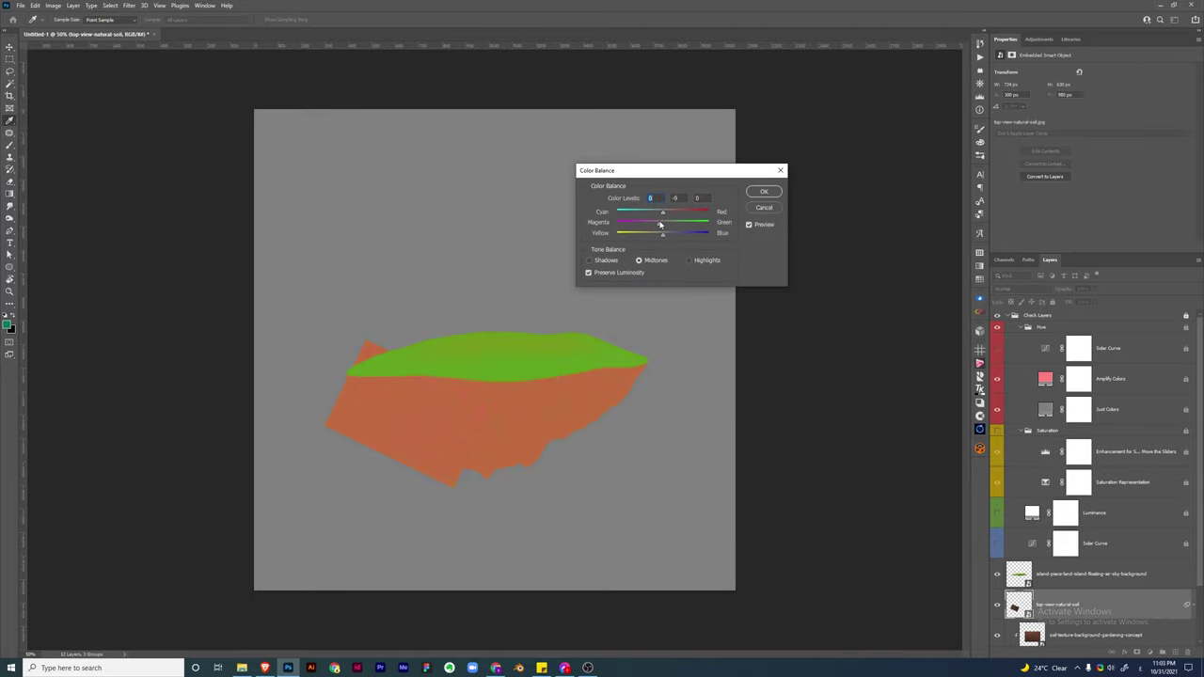
pyautogui.press('Return')
pyautogui.click(997, 326)
pyautogui.click(1007, 315)
pyautogui.click(997, 315)
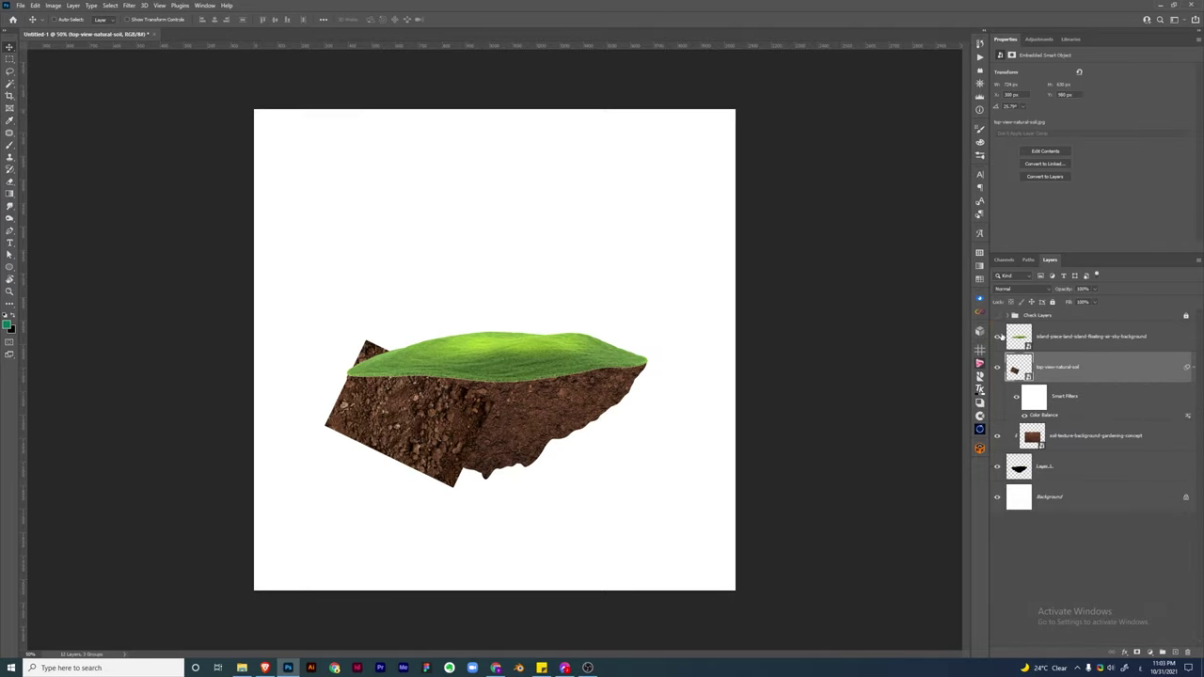
# Add a layer mask to the top-view-natural-soil layer and set up a brush for masking
pyautogui.click(1137, 652)
pyautogui.press('b')
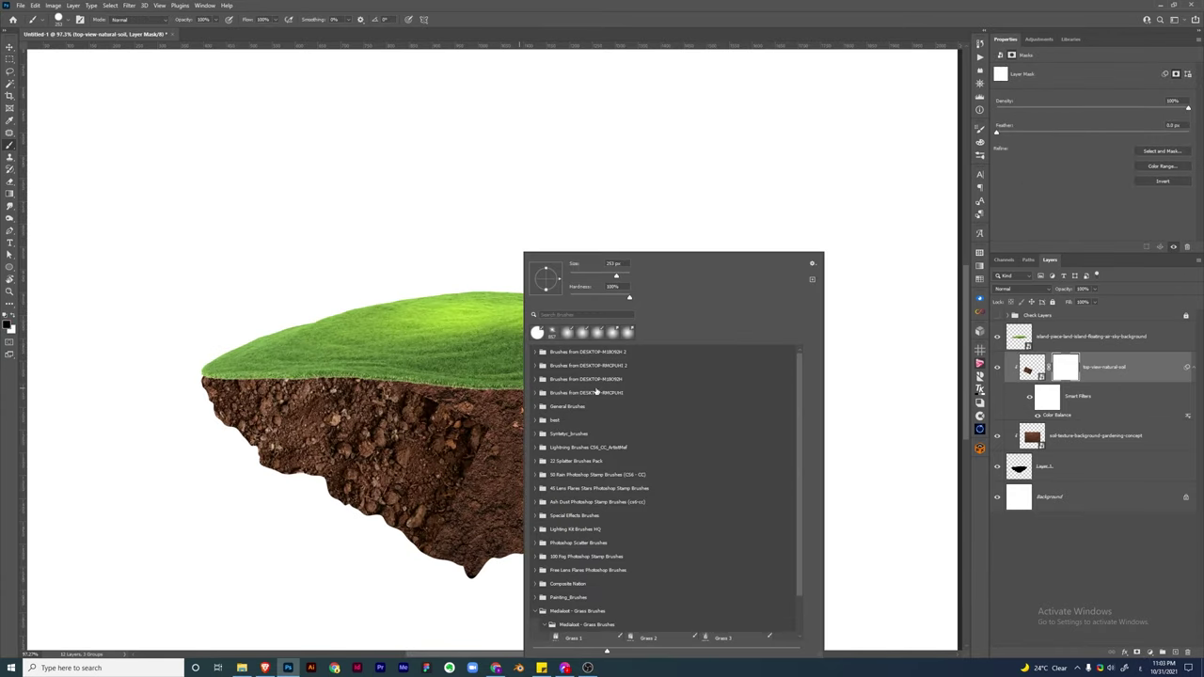
pyautogui.rightClick(824, 263)
pyautogui.press('Return')
pyautogui.press('F5')
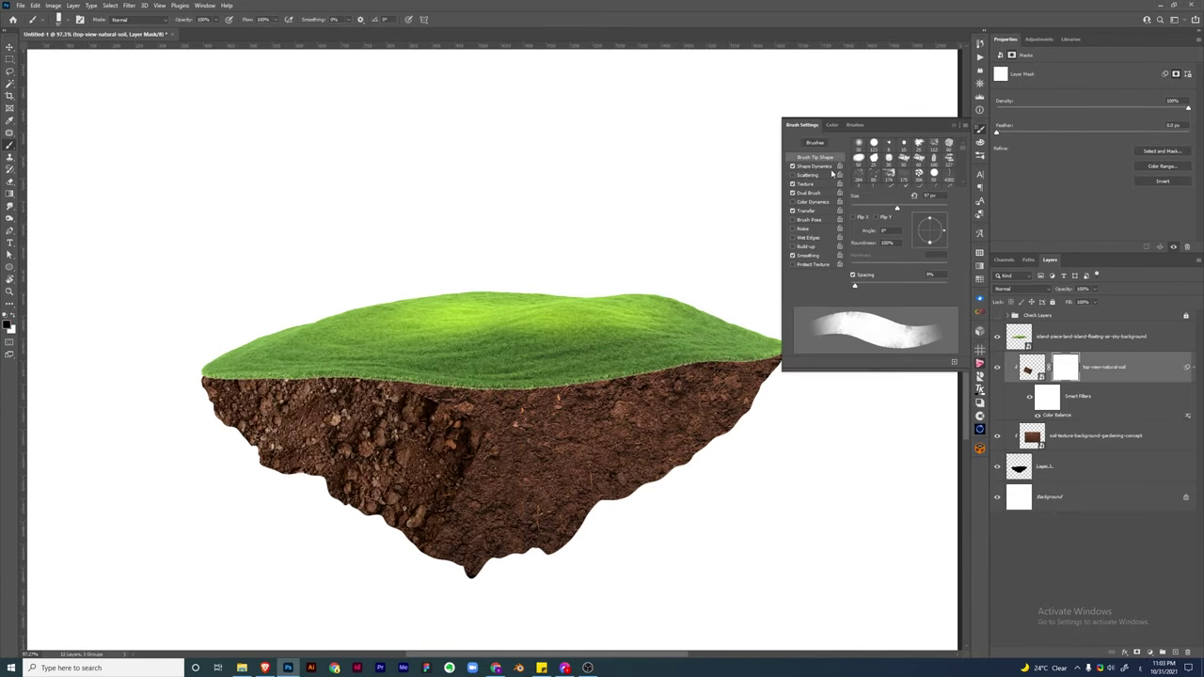
pyautogui.press('F5')
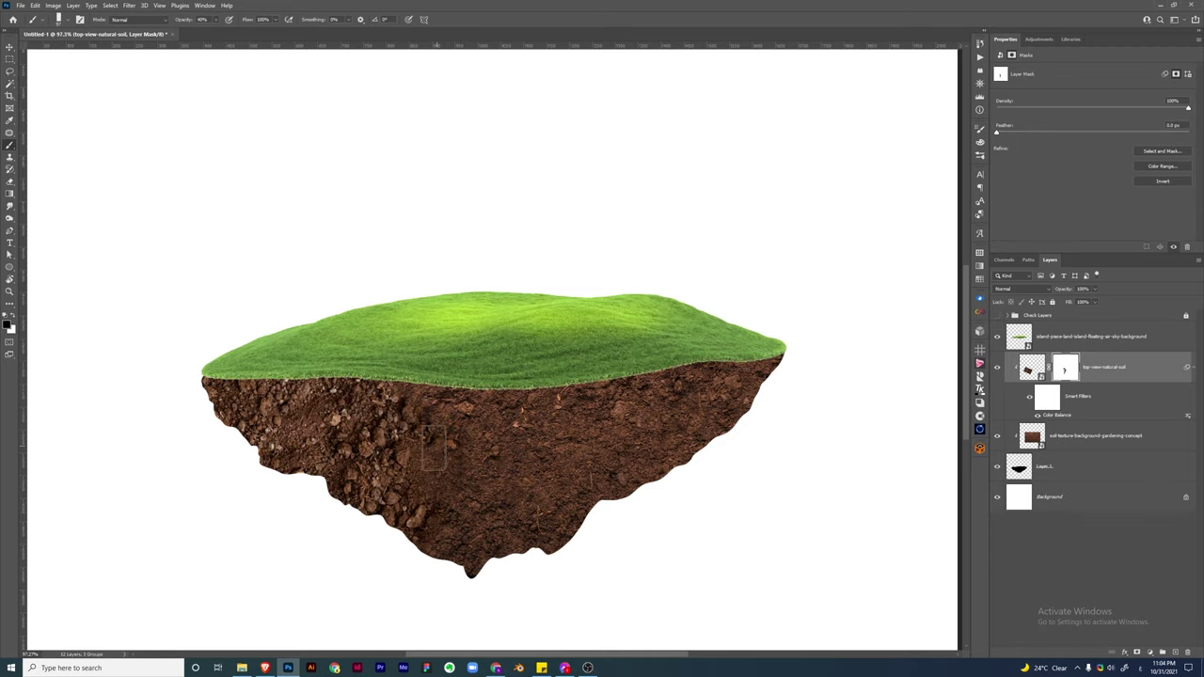
# Place top-view-soil clipped to the underside and narrow it to the island's right side
pyautogui.hotkey('ctrl', 'shift', 'p')
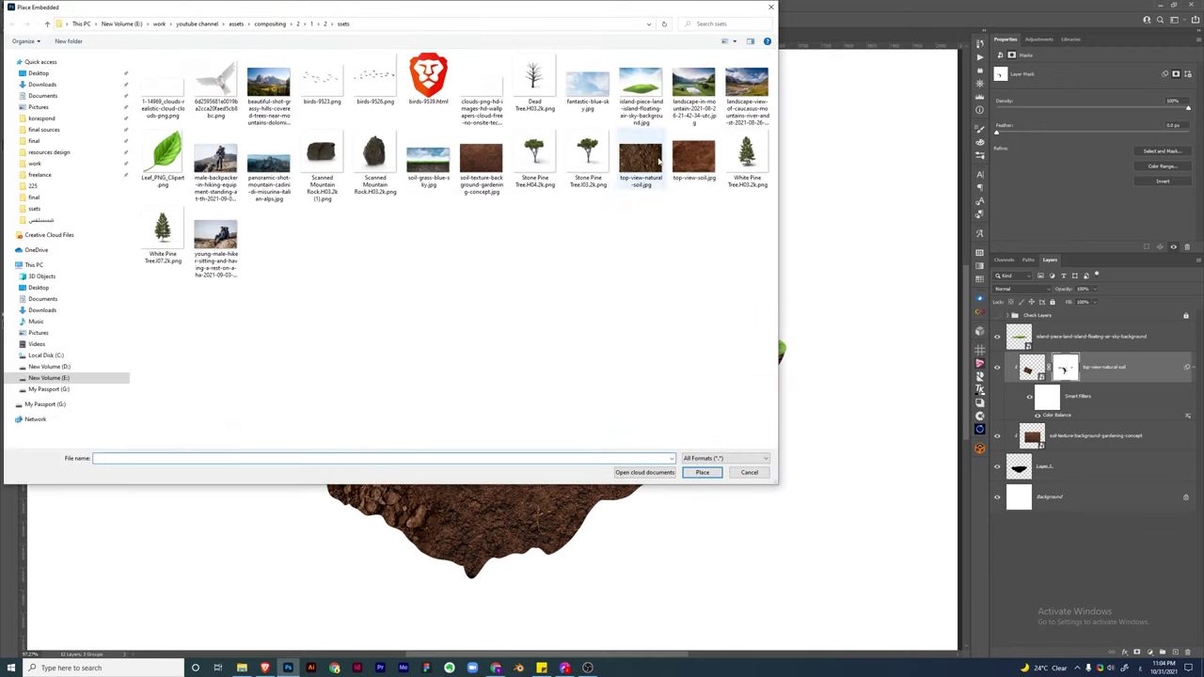
pyautogui.doubleClick(695, 156)
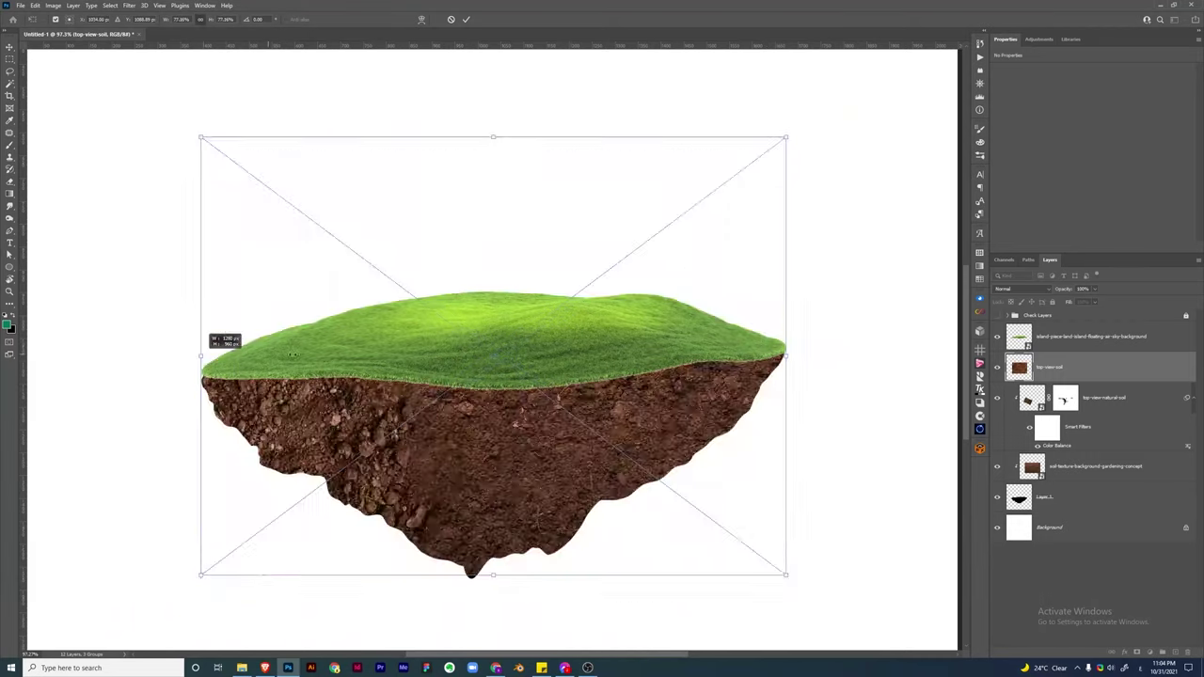
pyautogui.hotkey('ctrl', 'alt', 'g')
pyautogui.moveTo(231, 356)
pyautogui.mouseDown()
pyautogui.moveTo(452, 369)
pyautogui.moveTo(466, 438)
pyautogui.mouseUp()
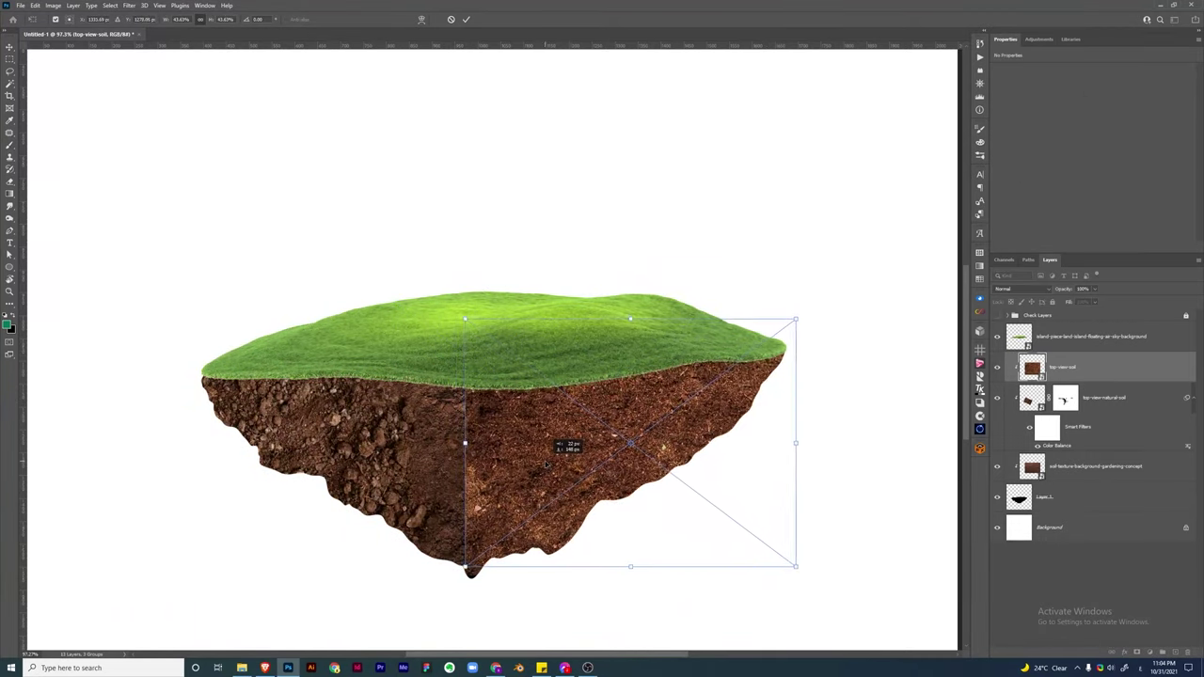
pyautogui.press('Return')
# Desaturate top-view-soil to -40 and add a Brightness/Contrast layer with raised contrast
pyautogui.hotkey('ctrl', 'u')
pyautogui.moveTo(574, 244); pyautogui.dragTo(557, 244)
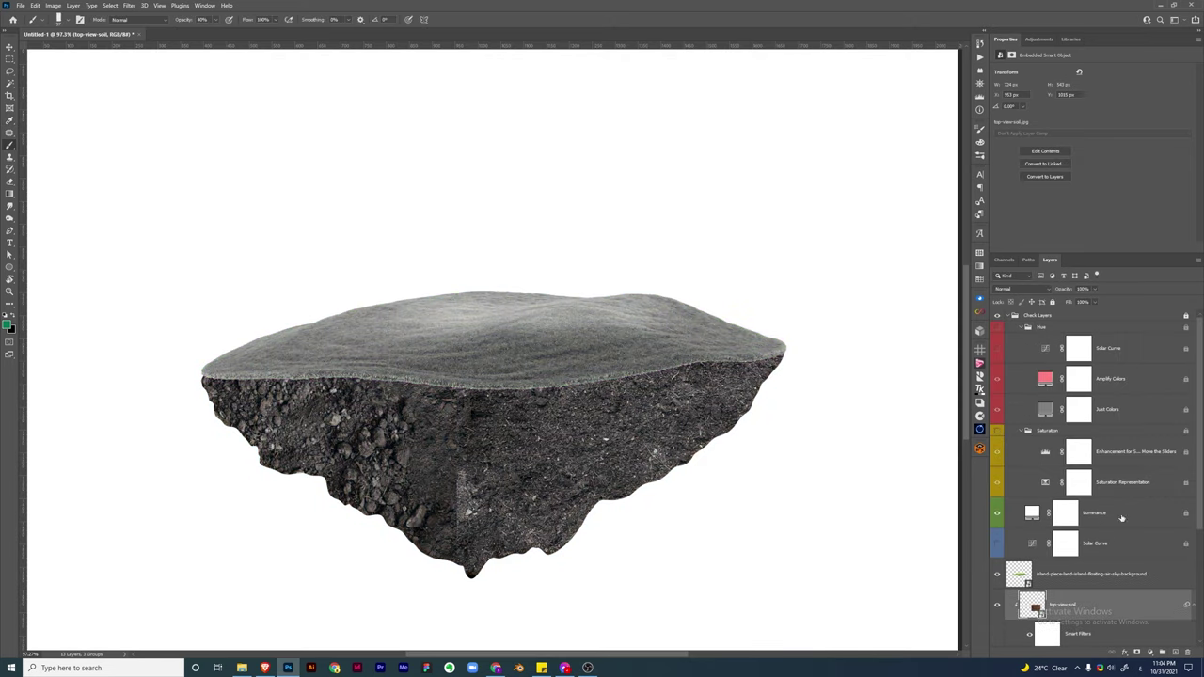
pyautogui.click(1160, 652)
pyautogui.click(1148, 518)
pyautogui.moveTo(1092, 116); pyautogui.dragTo(1145, 116)
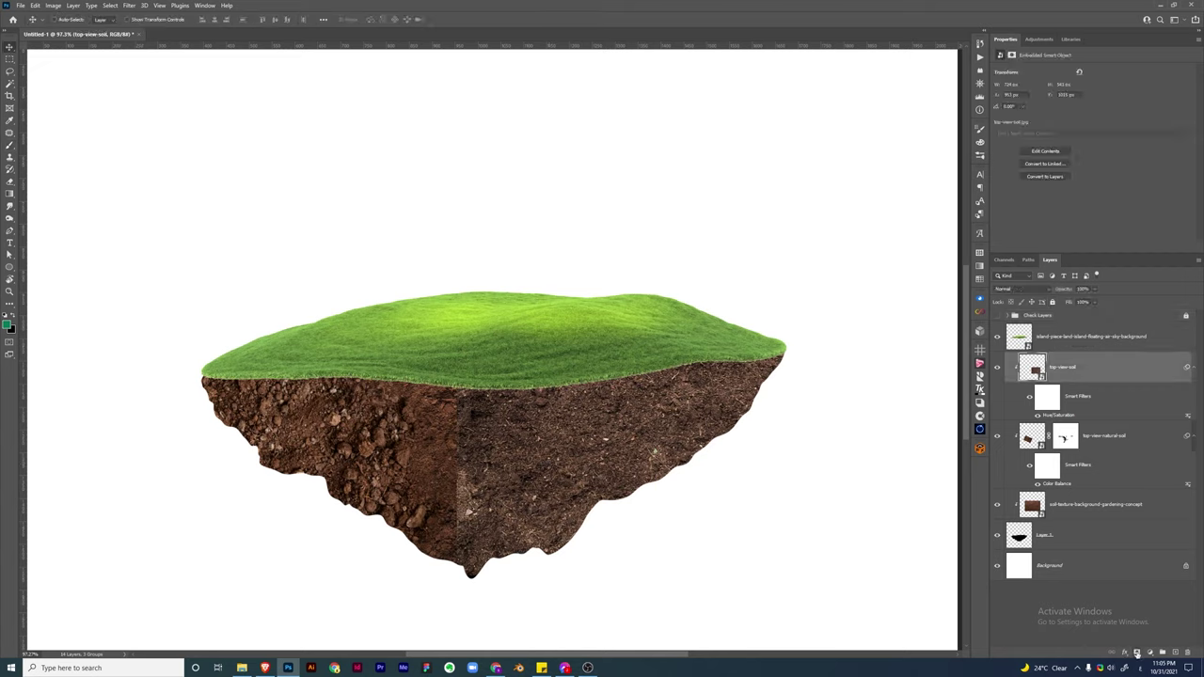
# Brush the soil mask to blend its edge, checking the whole island zoomed out
pyautogui.press('b')
pyautogui.moveTo(481, 464); pyautogui.dragTo(565, 457)
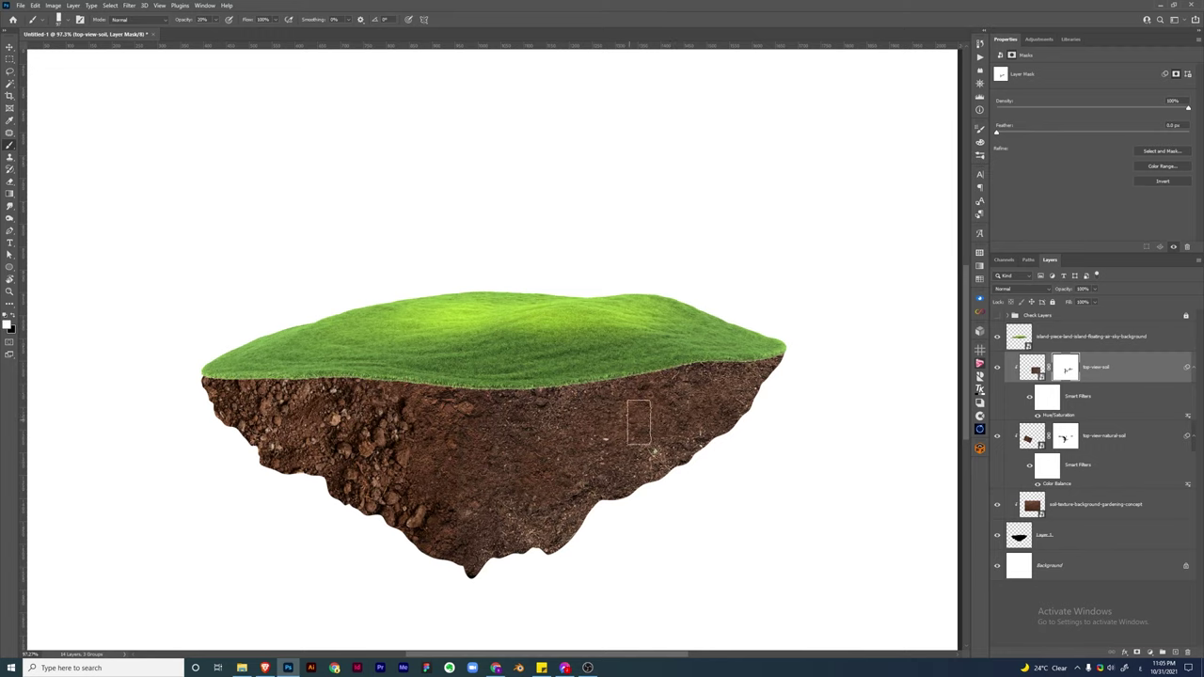
pyautogui.press('z')
pyautogui.moveTo(659, 400); pyautogui.dragTo(639, 395)
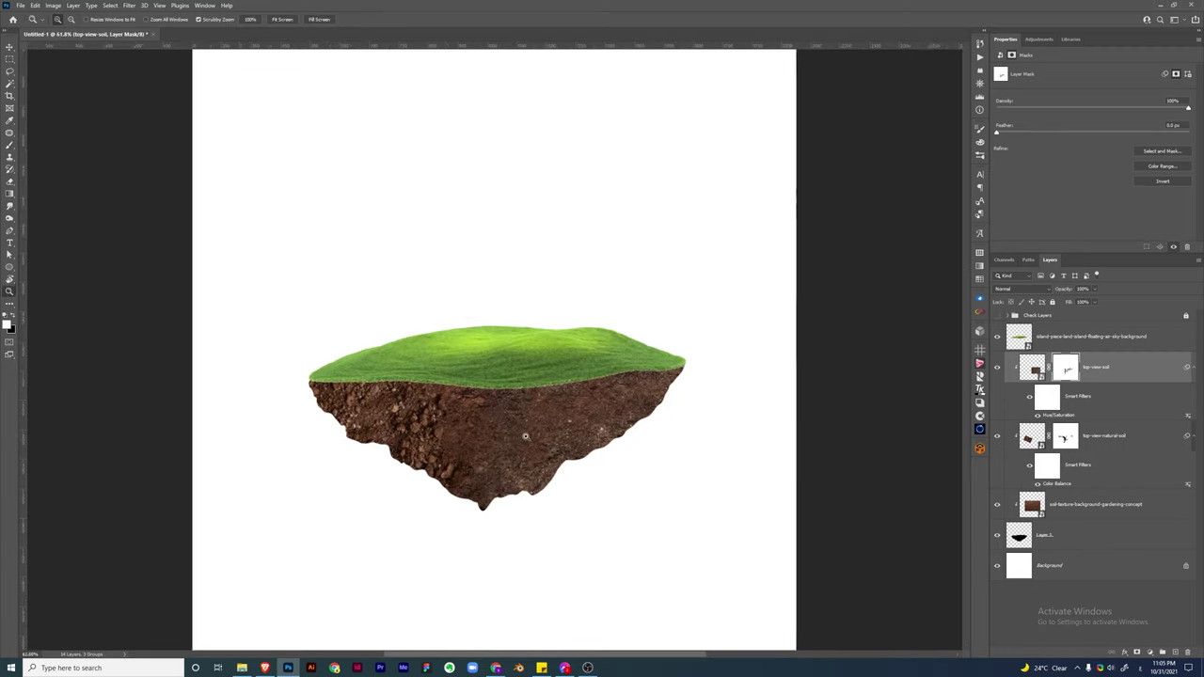
pyautogui.moveTo(523, 442); pyautogui.dragTo(578, 455)
pyautogui.hotkey('ctrl', 'shift', 'p')
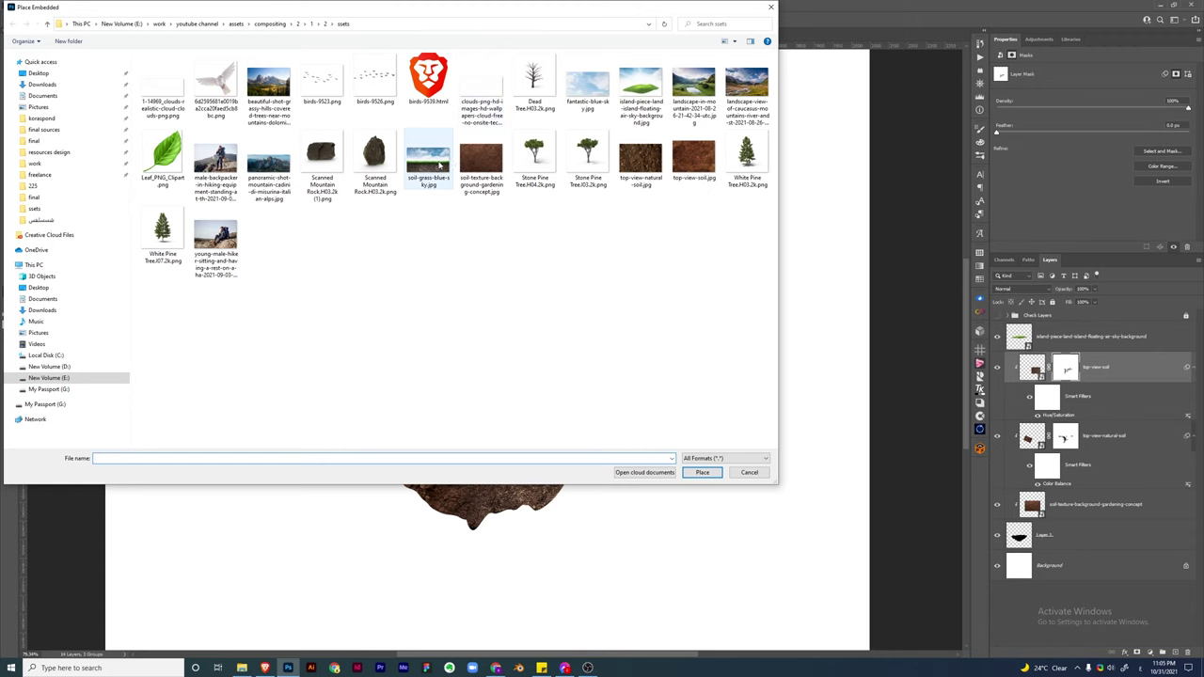
# Place soil-grass-blue-sky.jpg and darken a Blue channel copy with Levels to isolate the sky
pyautogui.doubleClick(451, 143)
pyautogui.press('Return')
pyautogui.doubleClick(1018, 367)
pyautogui.click(1003, 260)
pyautogui.click(1014, 310)
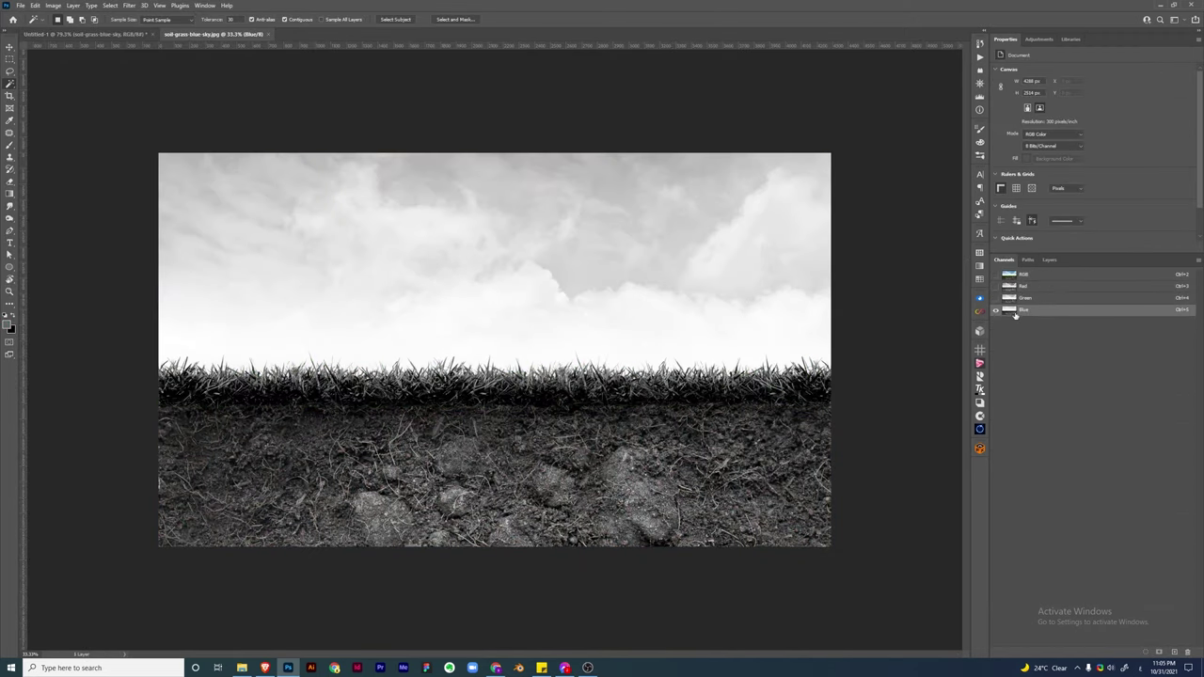
pyautogui.click(1063, 317)
pyautogui.press('Return')
pyautogui.hotkey('ctrl', 'l')
pyautogui.moveTo(974, 419); pyautogui.dragTo(1068, 420)
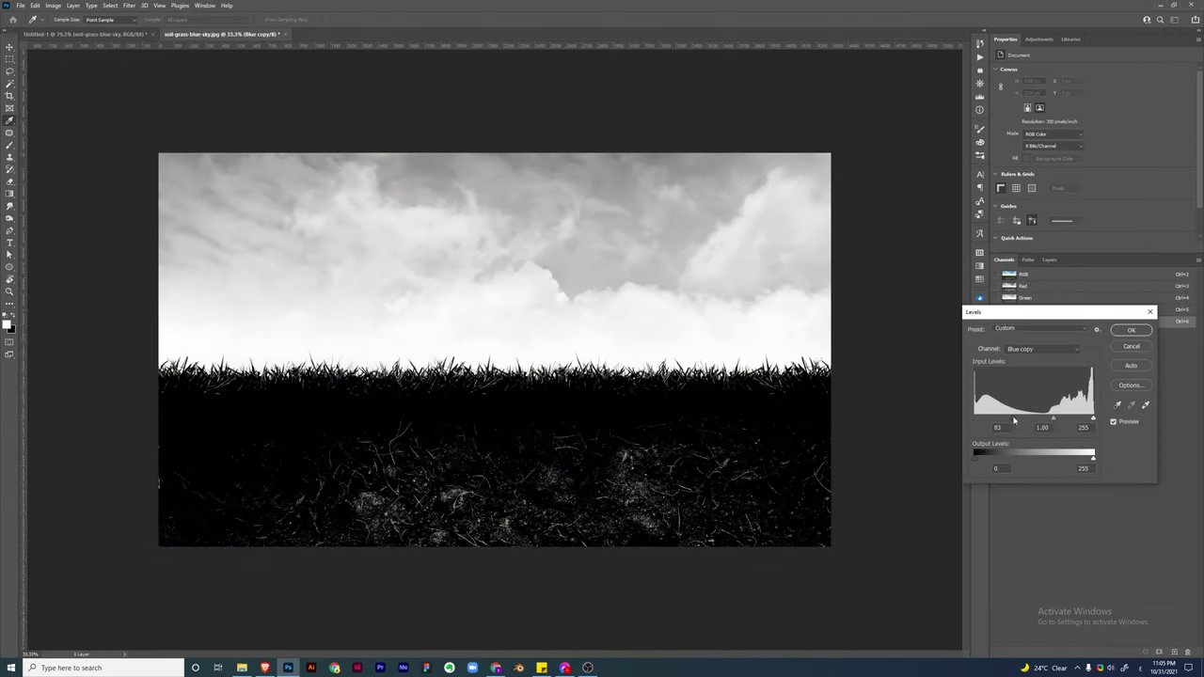
# Paint white in Vivid Light mode across the cloud band of the channel copy
pyautogui.press('Return')
pyautogui.press('b')
pyautogui.click(122, 19)
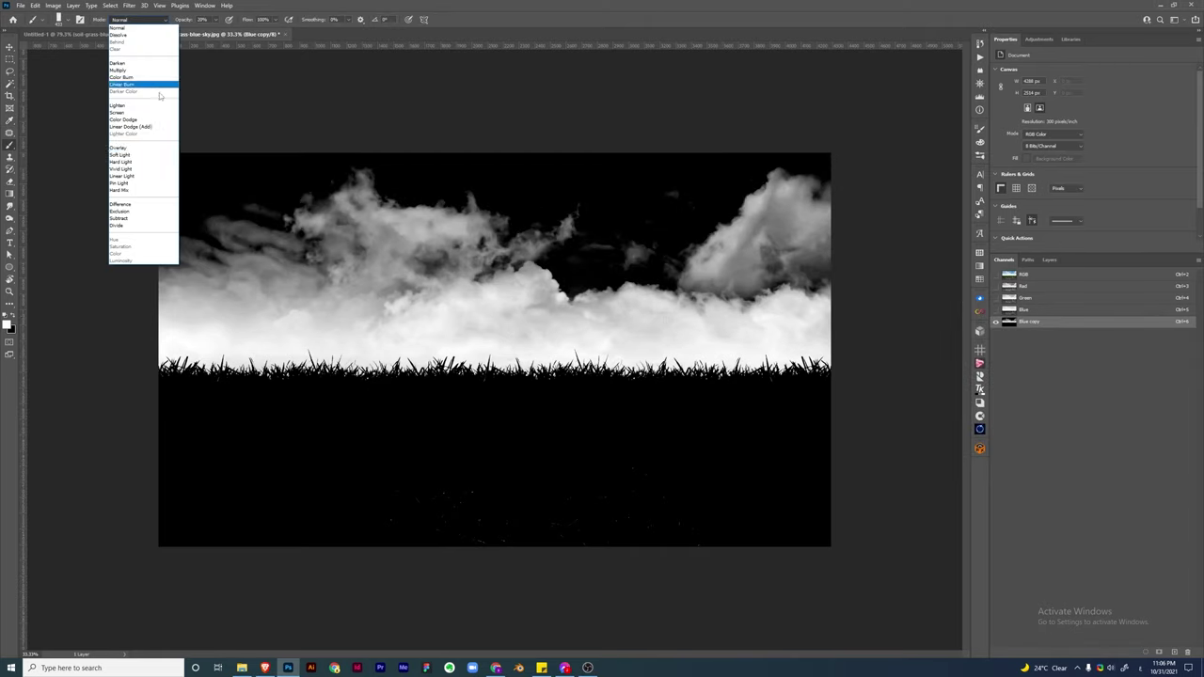
pyautogui.click(164, 171)
pyautogui.moveTo(161, 329)
pyautogui.mouseDown()
pyautogui.moveTo(182, 248)
pyautogui.moveTo(605, 261)
pyautogui.moveTo(324, 200)
pyautogui.mouseUp()
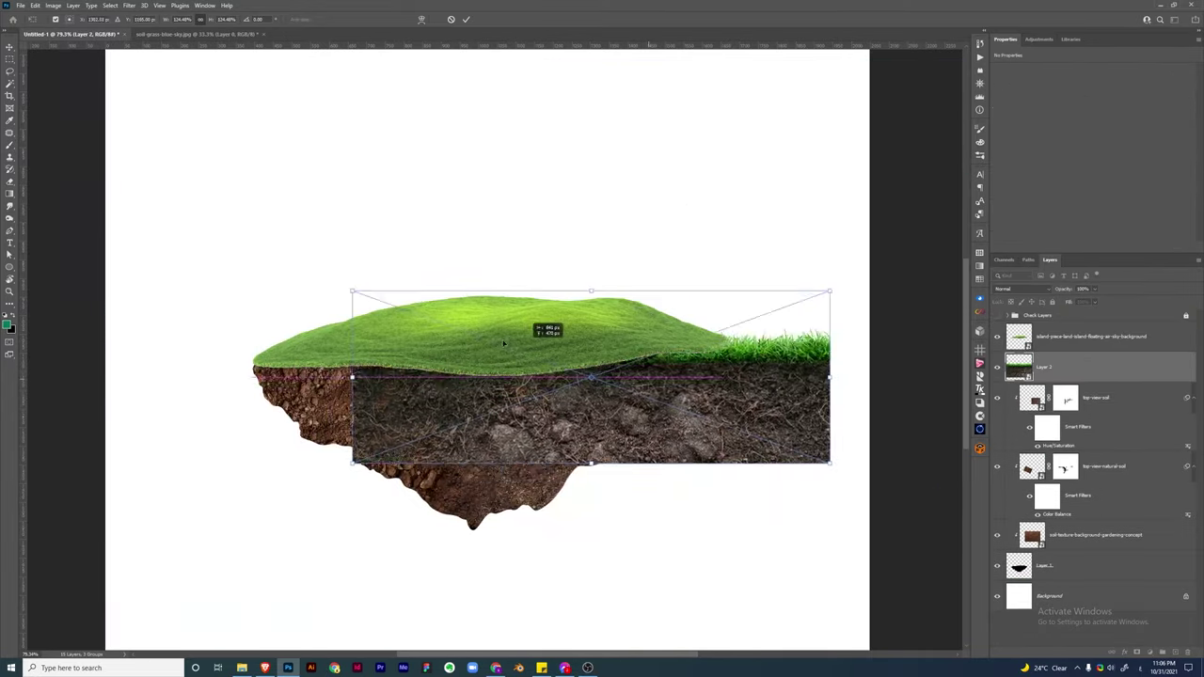
# Centre the grass-and-soil strip, then lower and shrink it to fit the island's left front
pyautogui.moveTo(504, 343); pyautogui.dragTo(437, 344)
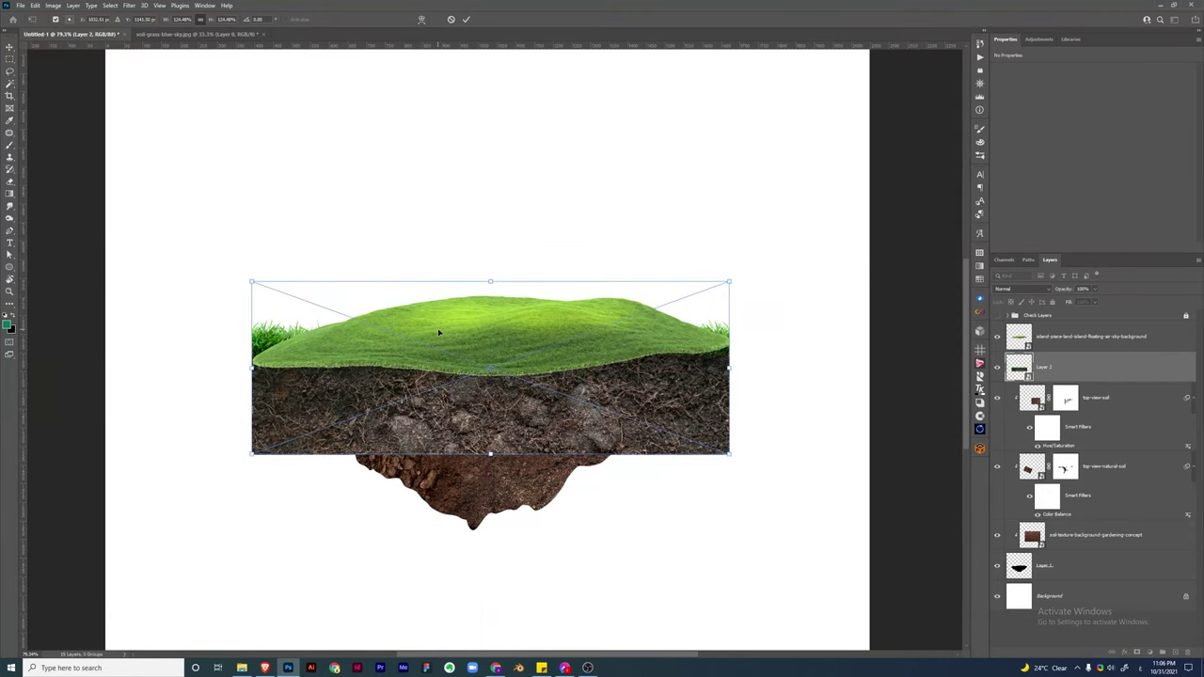
pyautogui.press('Return')
pyautogui.hotkey('ctrl', ']')
pyautogui.hotkey('ctrl', 't')
pyautogui.moveTo(279, 366); pyautogui.dragTo(278, 387)
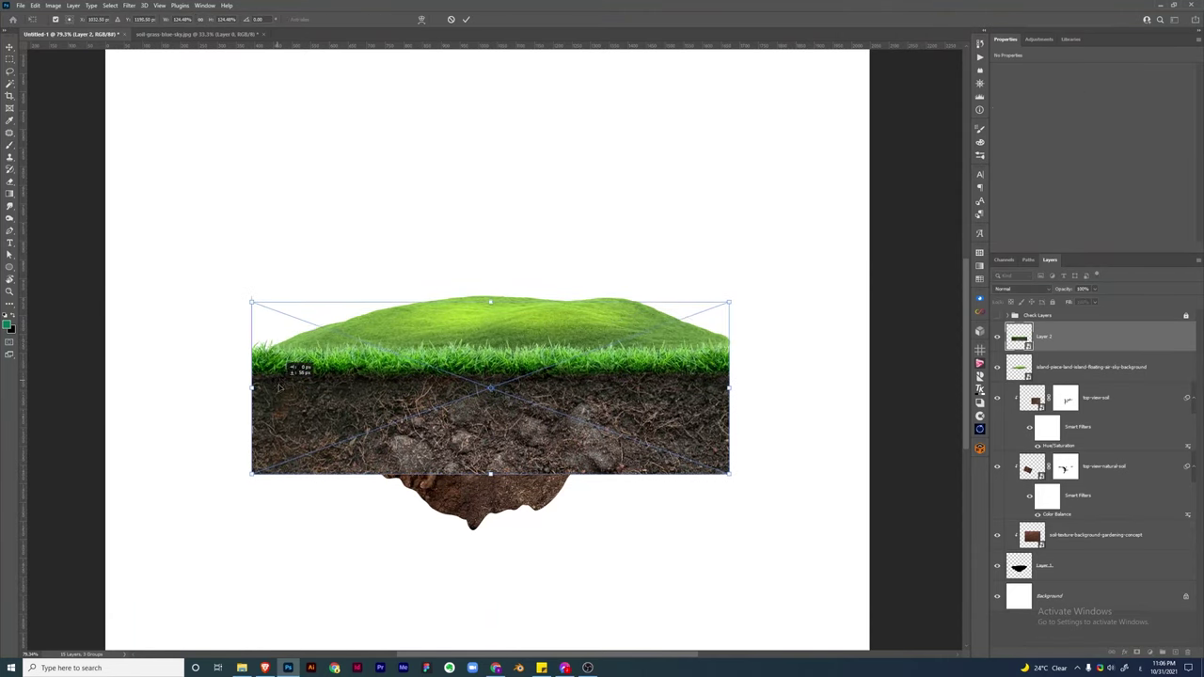
pyautogui.moveTo(729, 386); pyautogui.dragTo(519, 388)
pyautogui.press('Return')
# Warp the left part of the soil strip to bend along the island
pyautogui.press('b')
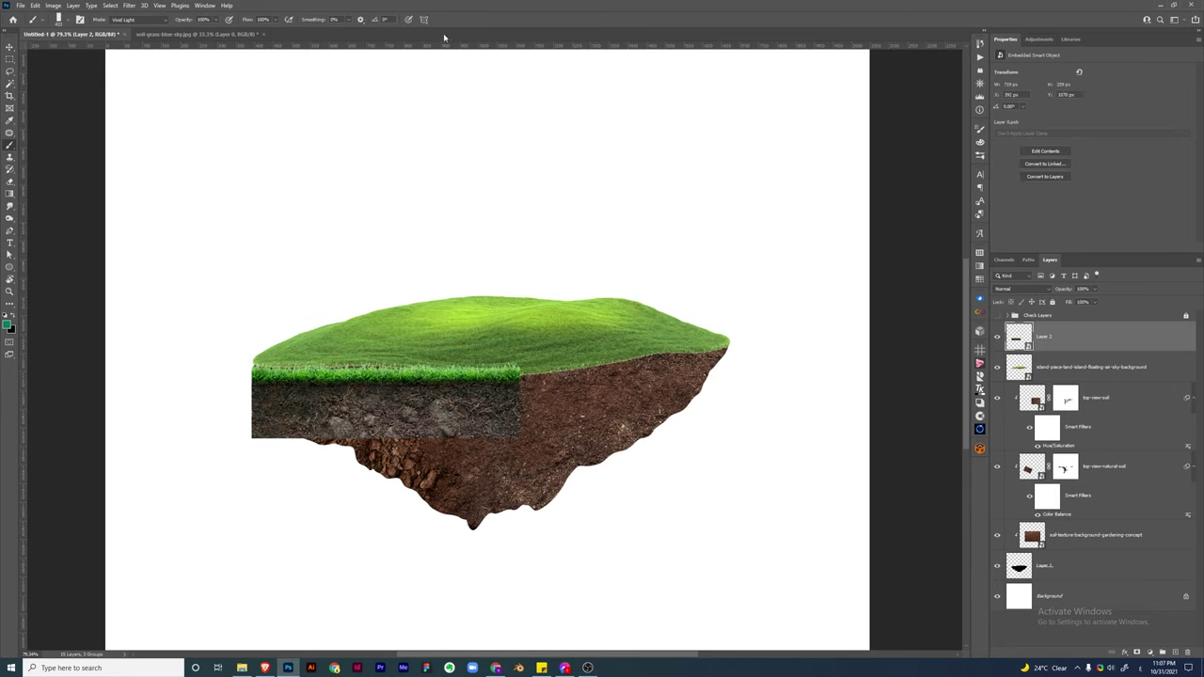
pyautogui.hotkey('ctrl', 't')
pyautogui.click(422, 19)
pyautogui.moveTo(282, 400)
pyautogui.mouseDown()
pyautogui.moveTo(478, 380)
pyautogui.moveTo(421, 373)
pyautogui.moveTo(442, 395)
pyautogui.mouseUp()
pyautogui.press('Return')
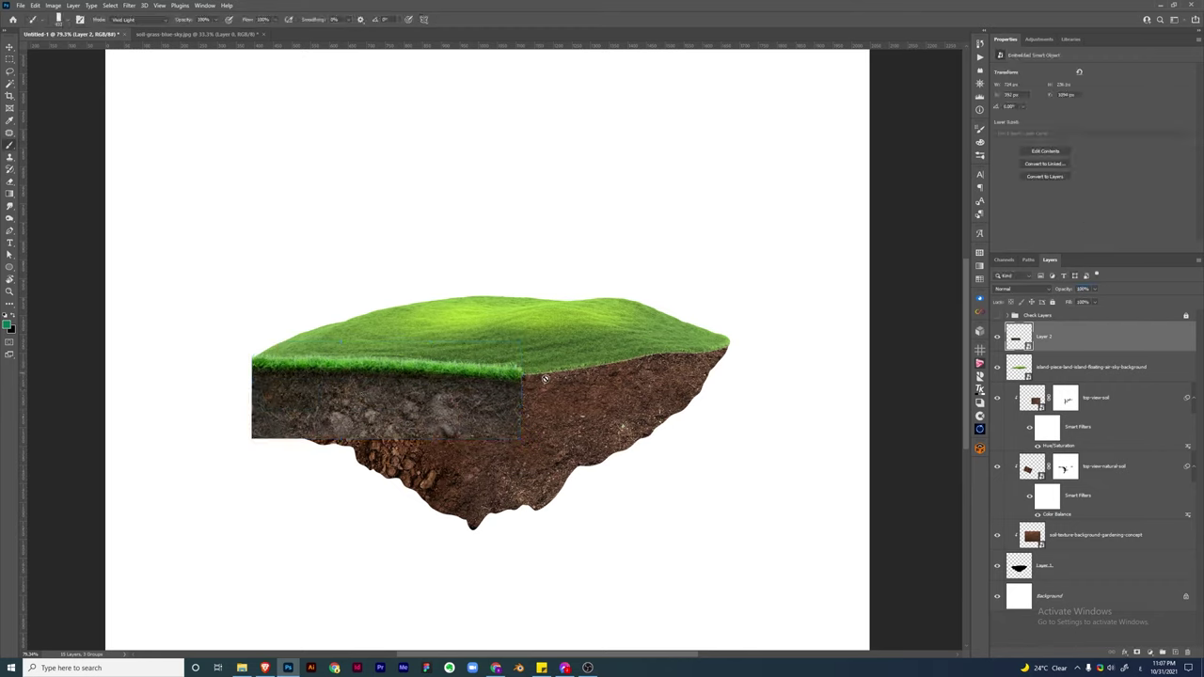
# Duplicate the soil strip and move the copy right beside the original
pyautogui.press('v')
pyautogui.moveTo(543, 378); pyautogui.dragTo(810, 378)
pyautogui.hotkey('ctrl', 't')
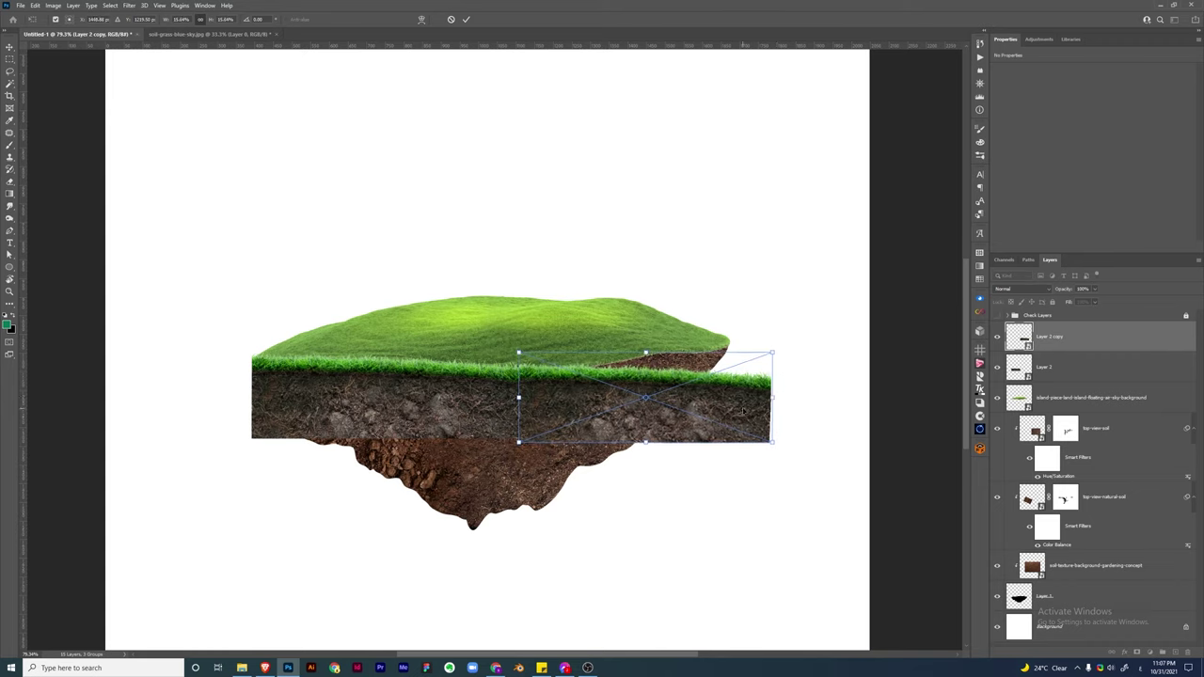
pyautogui.moveTo(743, 410); pyautogui.dragTo(746, 407)
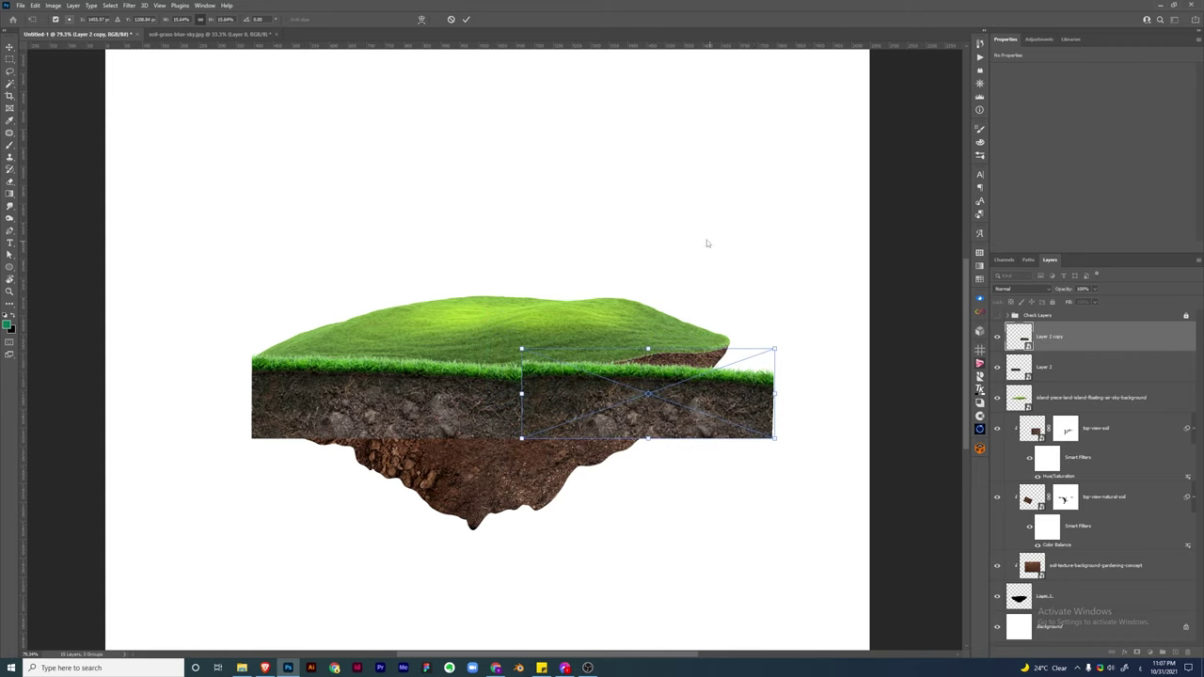
# Warp the copy so its top and right side follow the island's grass edge
pyautogui.click(420, 19)
pyautogui.moveTo(773, 349)
pyautogui.mouseDown()
pyautogui.moveTo(747, 336)
pyautogui.moveTo(745, 348)
pyautogui.moveTo(726, 325)
pyautogui.mouseUp()
pyautogui.moveTo(771, 437); pyautogui.dragTo(741, 424)
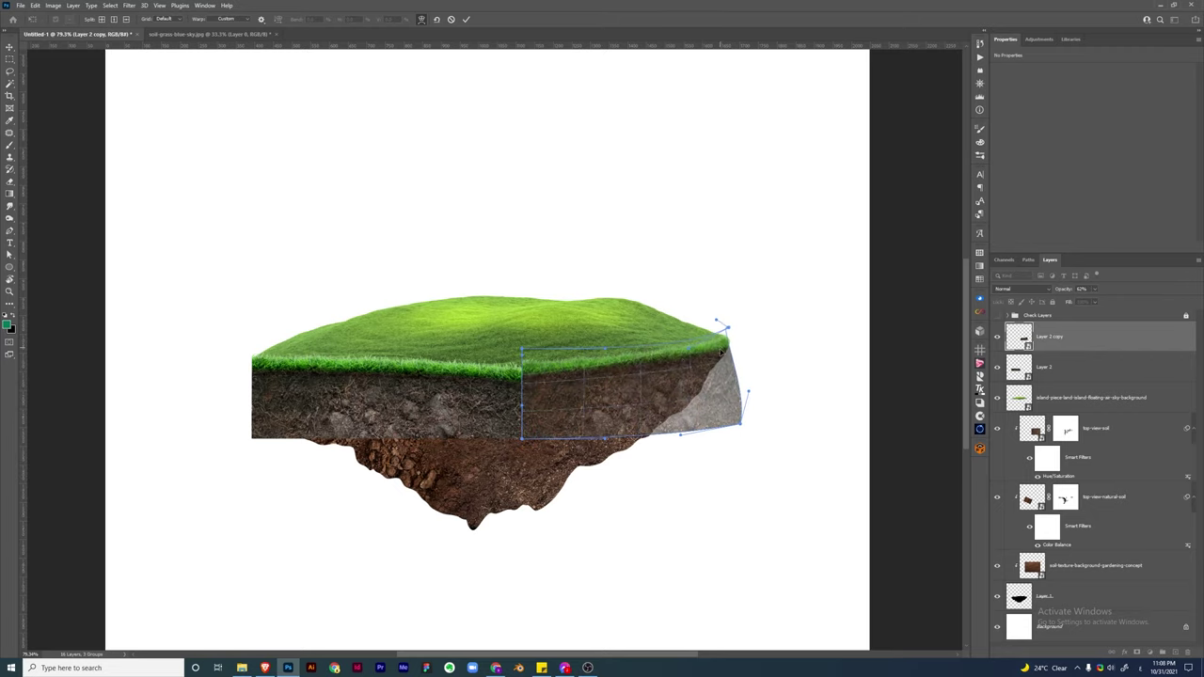
pyautogui.moveTo(721, 351); pyautogui.dragTo(561, 373)
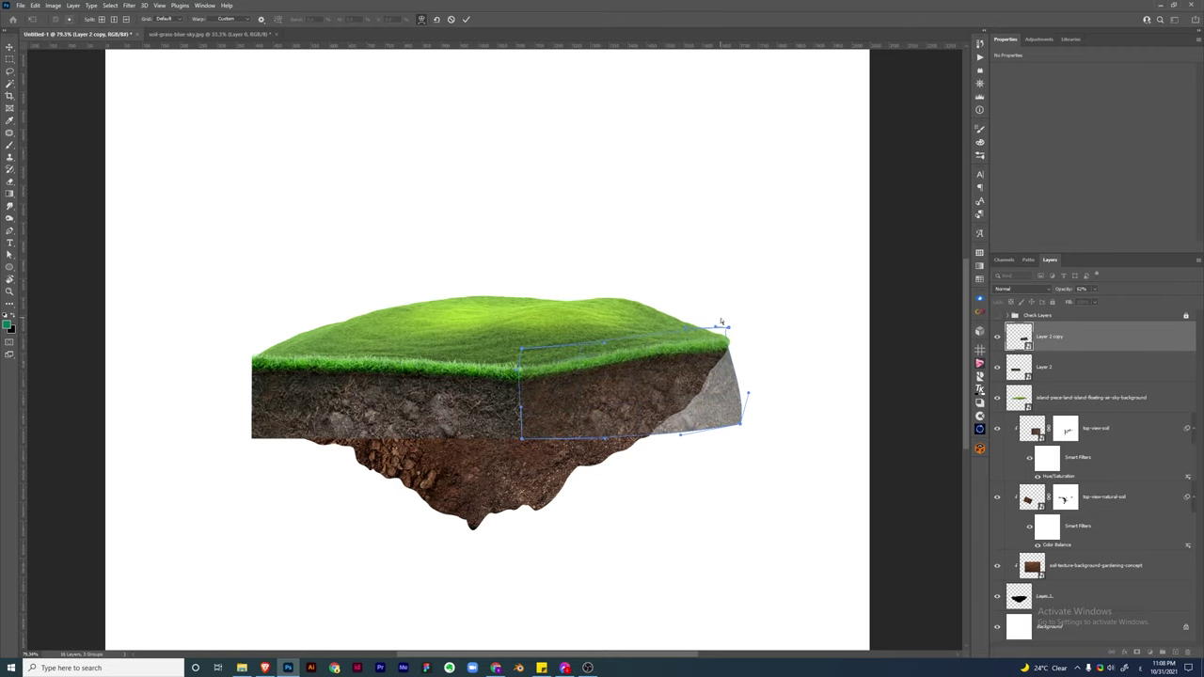
pyautogui.moveTo(716, 326); pyautogui.dragTo(731, 358)
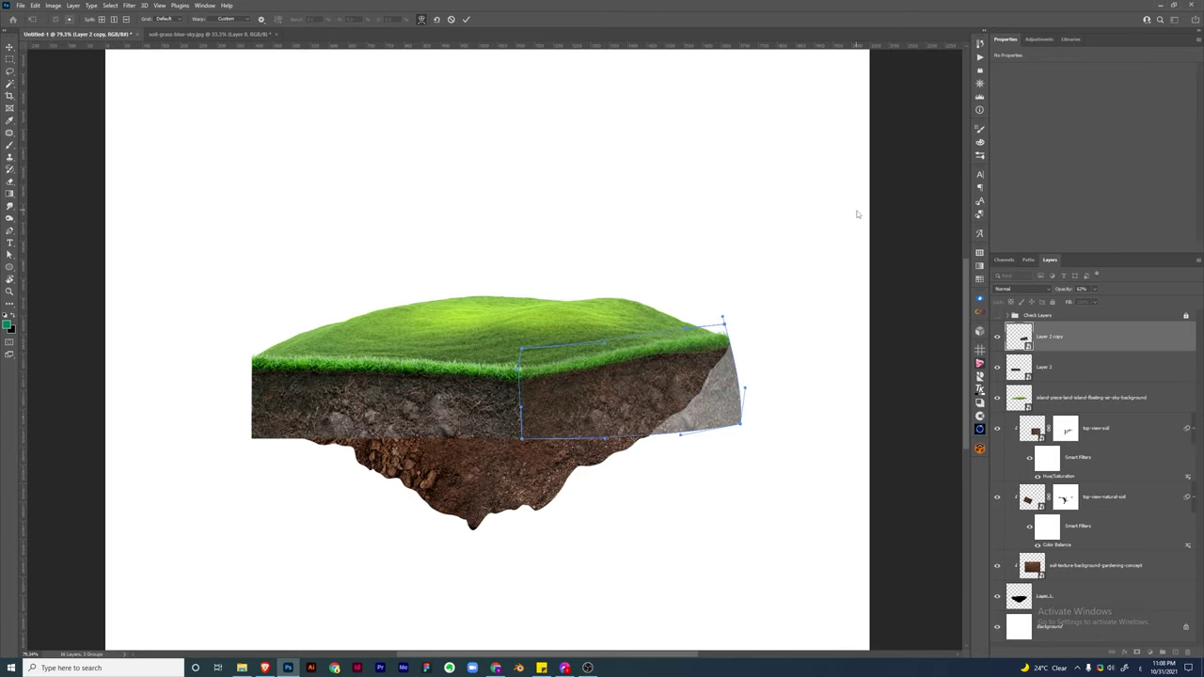
pyautogui.press('Escape')
pyautogui.hotkey('ctrl', 't')
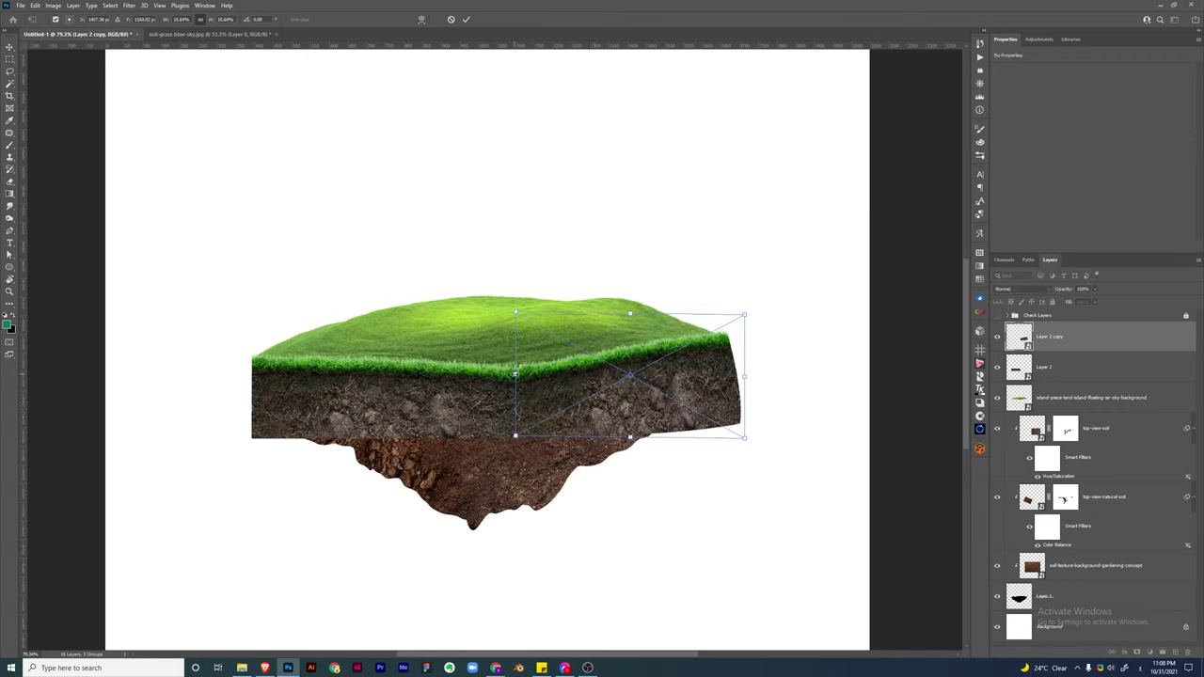
pyautogui.press('Return')
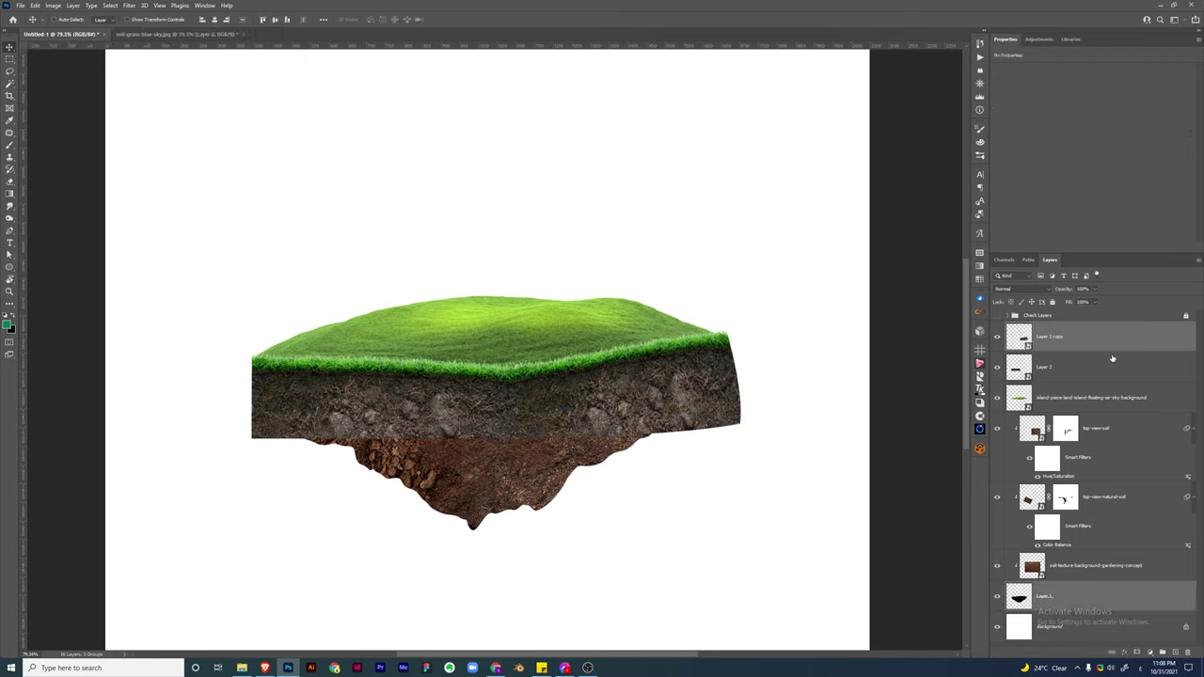
# Mask the copy and paint out the soil beyond the island's right edge in Normal mode
pyautogui.click(1149, 652)
pyautogui.keyDown('ctrl'); pyautogui.click(1019, 596); pyautogui.keyUp('ctrl')
pyautogui.press('b')
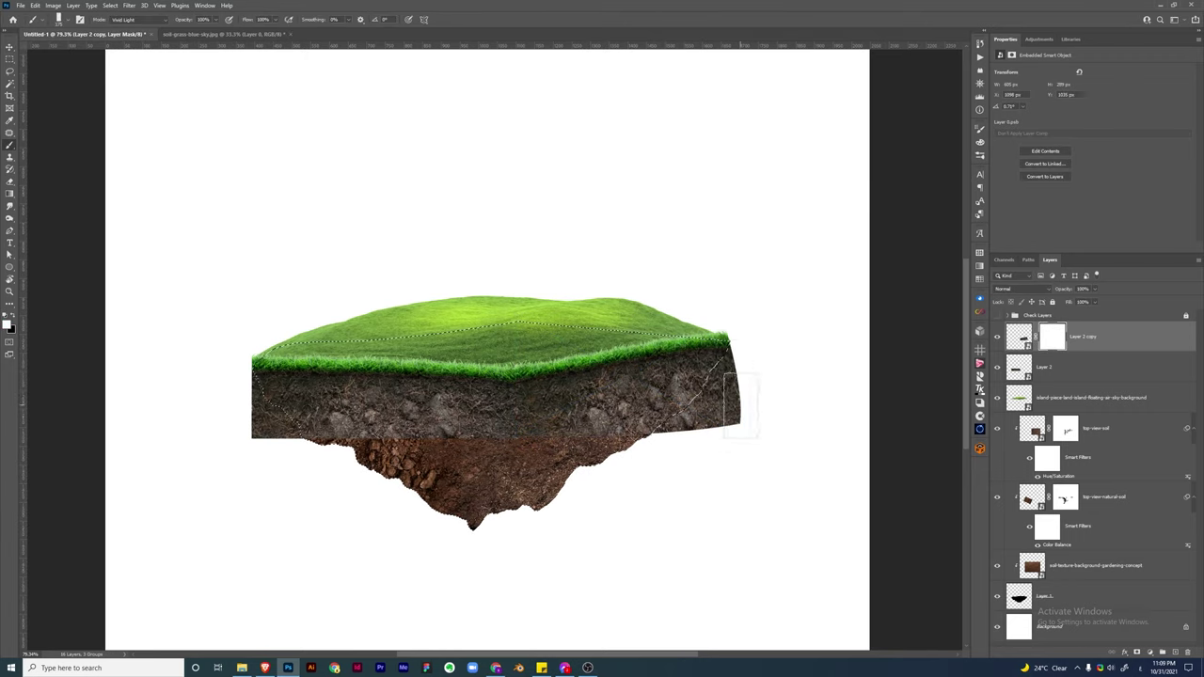
pyautogui.click(131, 19)
pyautogui.click(127, 31)
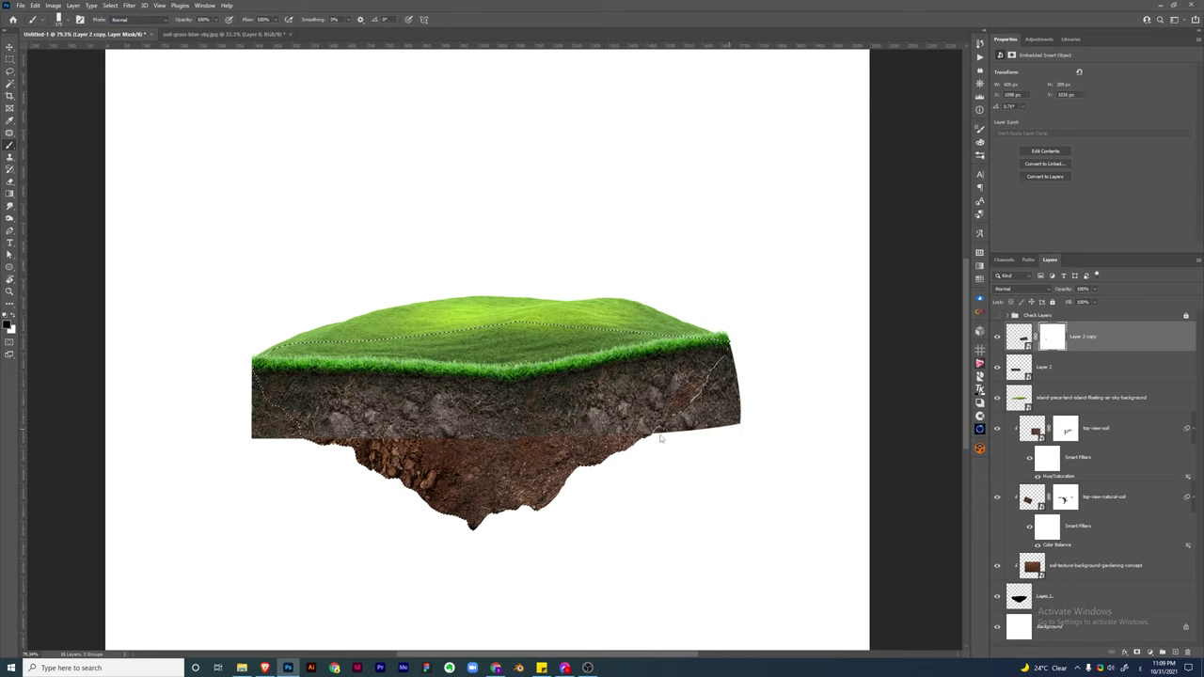
pyautogui.moveTo(724, 400); pyautogui.dragTo(745, 370)
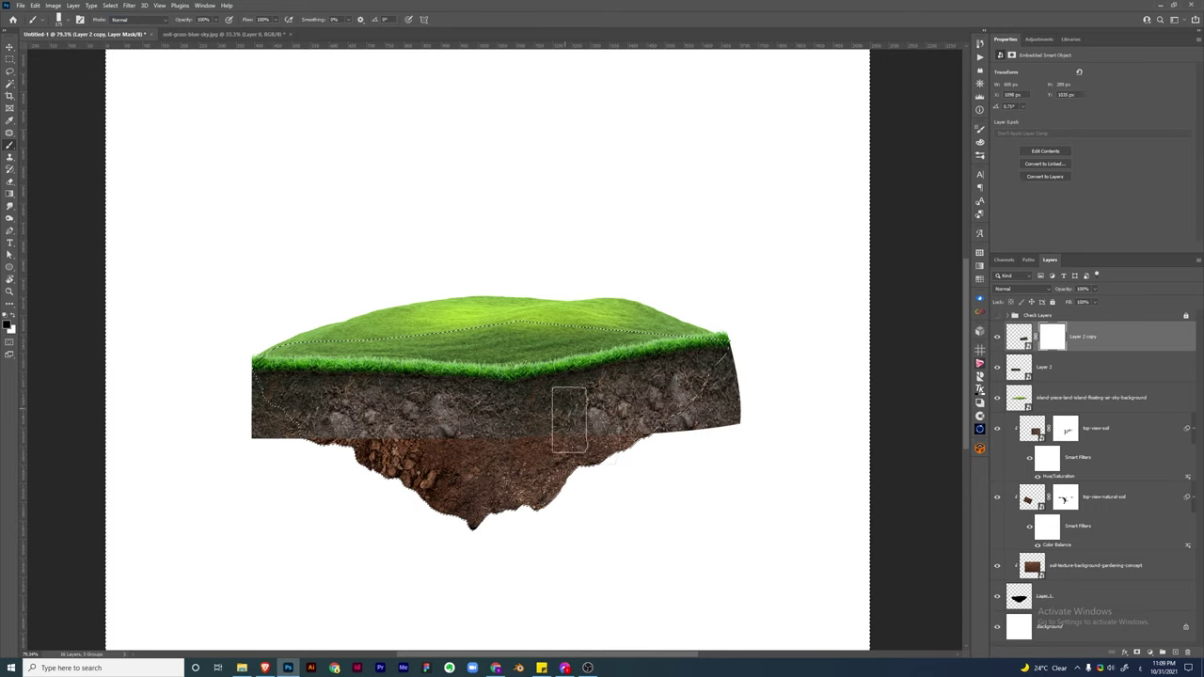
# Mask the original strip's lower-left corner into a slope and merge both soil strips
pyautogui.click(1082, 367)
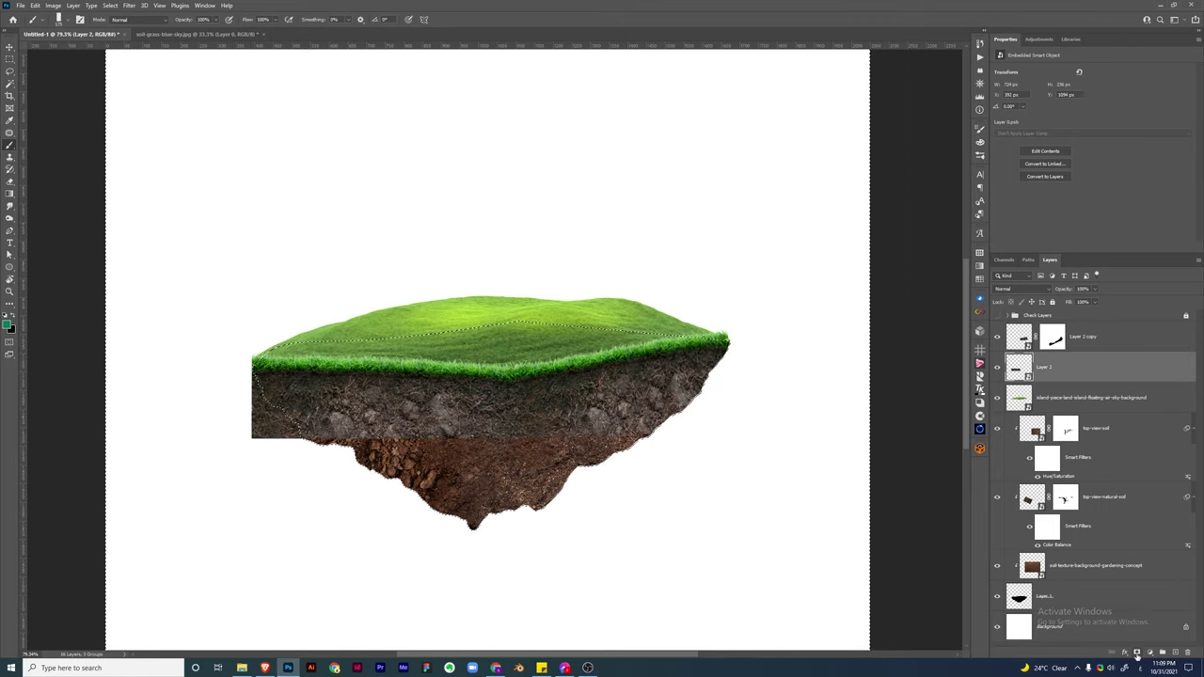
pyautogui.click(1149, 652)
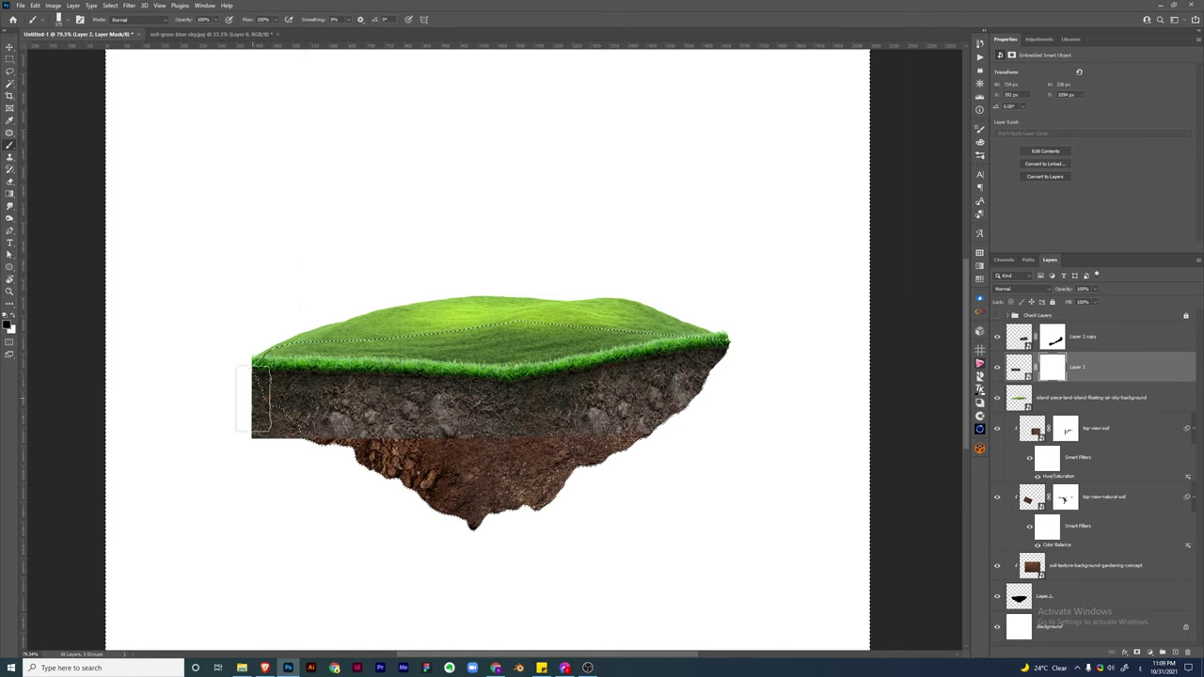
pyautogui.moveTo(301, 447); pyautogui.dragTo(256, 393)
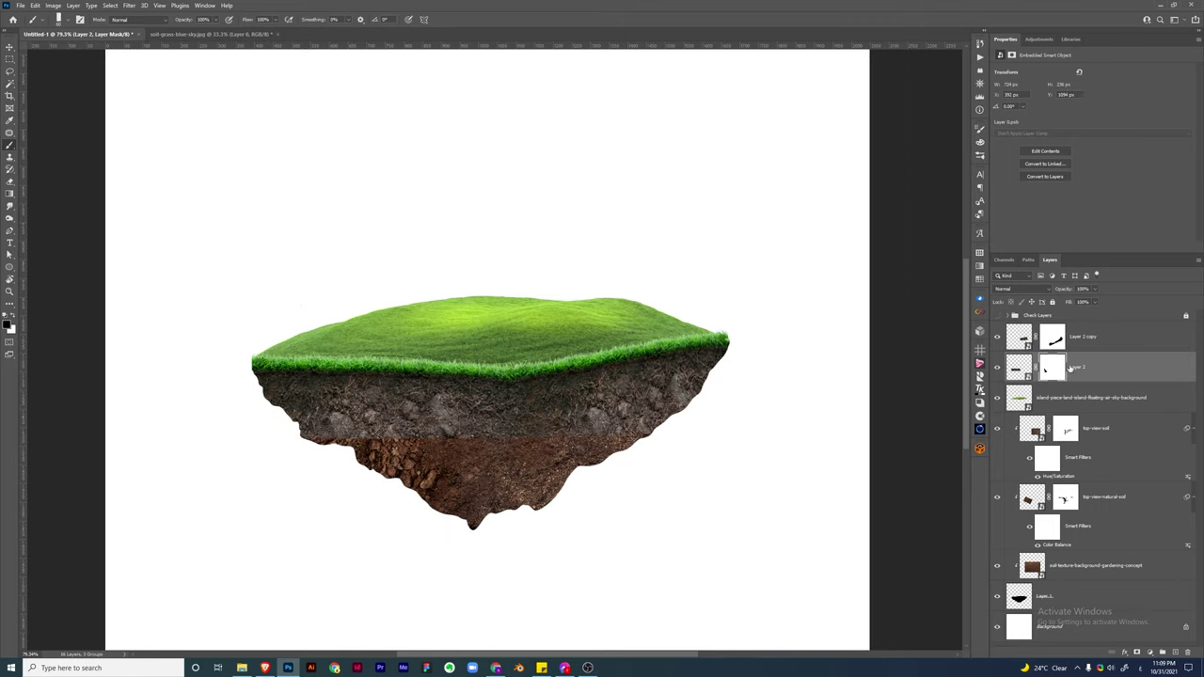
pyautogui.click(1082, 336)
pyautogui.rightClick(1108, 336)
pyautogui.click(1034, 470)
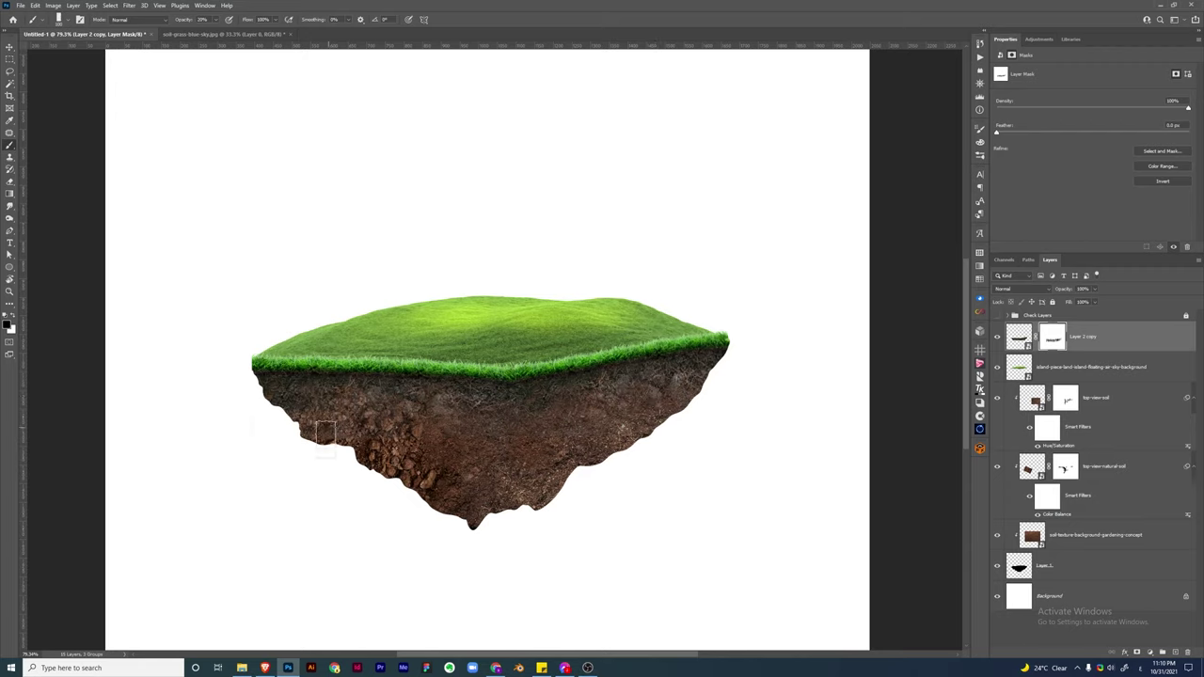
# Turn on the Check Layers saturation view and select the soil wall layer
pyautogui.click(998, 315)
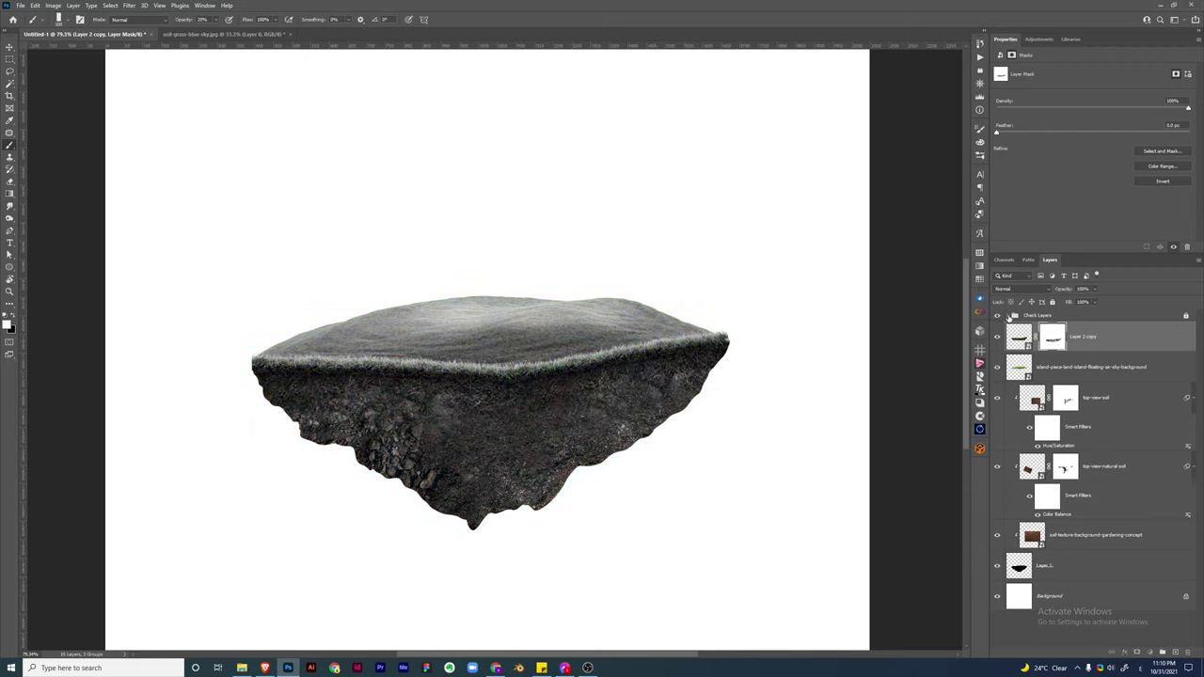
pyautogui.click(1014, 315)
pyautogui.click(997, 451)
pyautogui.click(1119, 605)
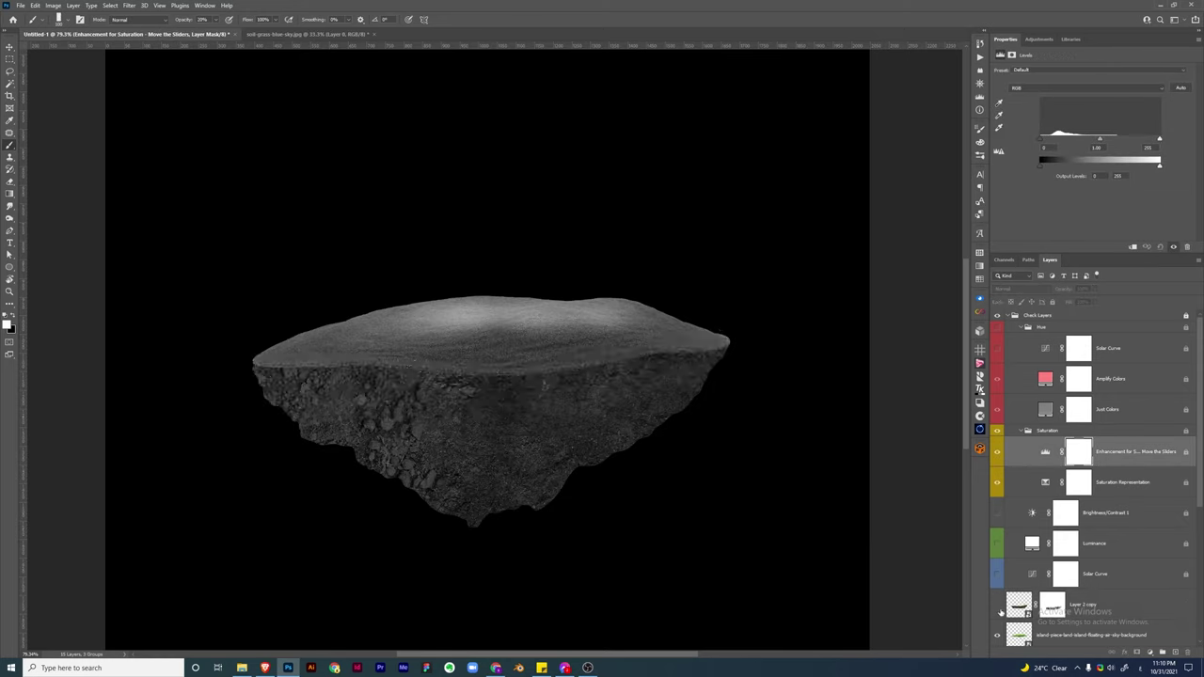
# Lower the Yellows saturation of the soil wall's grass edge with Hue/Saturation
pyautogui.hotkey('ctrl', 'u')
pyautogui.moveTo(565, 155); pyautogui.dragTo(698, 158)
pyautogui.click(667, 194)
pyautogui.click(658, 226)
pyautogui.click(667, 194)
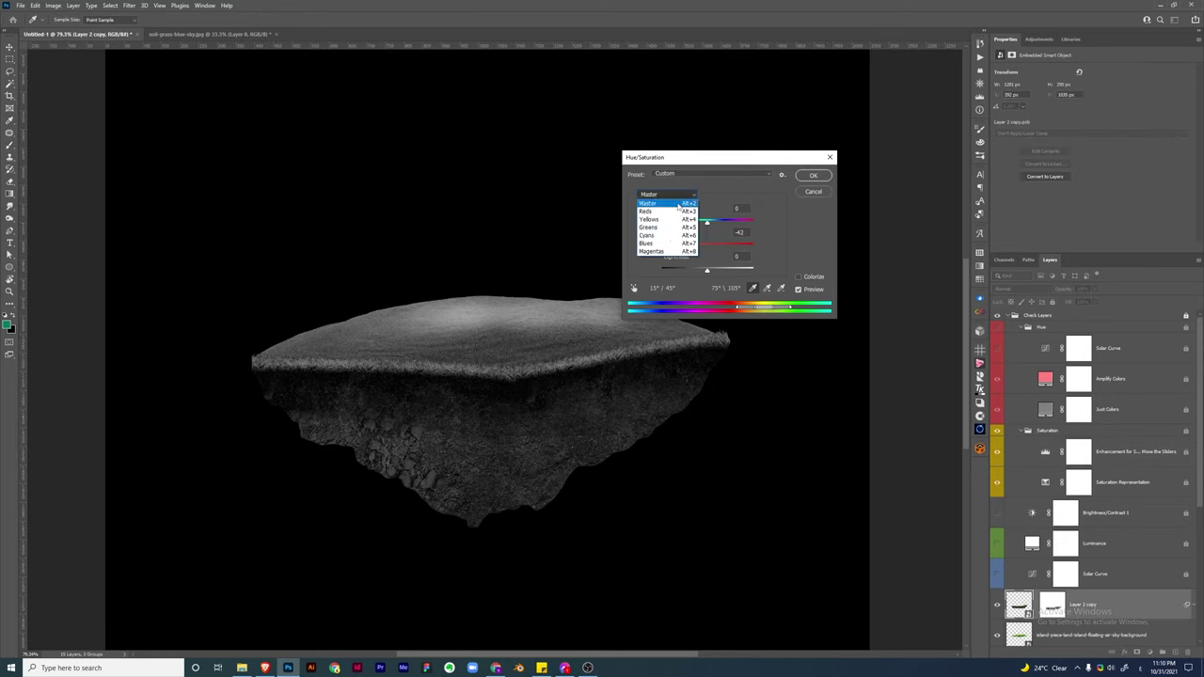
pyautogui.click(658, 231)
pyautogui.moveTo(707, 246); pyautogui.dragTo(693, 247)
pyautogui.click(812, 175)
# Shift the soil wall's Color Balance slightly toward magenta using the hue check view
pyautogui.click(997, 431)
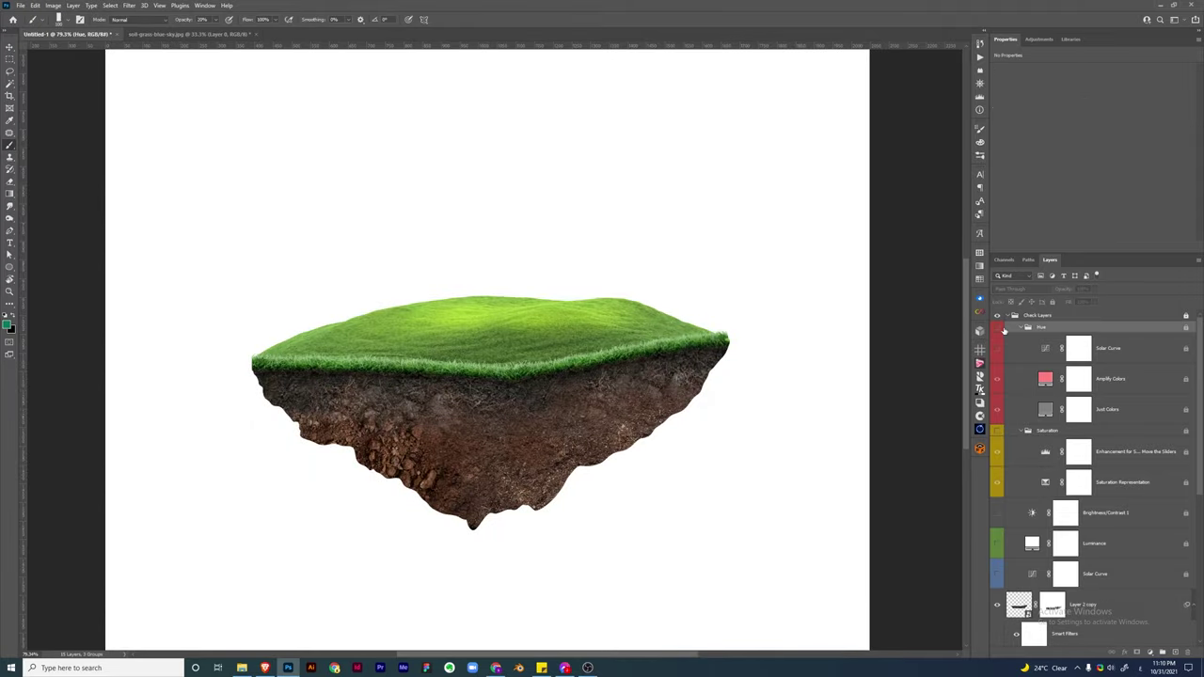
pyautogui.click(997, 326)
pyautogui.hotkey('ctrl', 'b')
pyautogui.moveTo(662, 223); pyautogui.dragTo(659, 228)
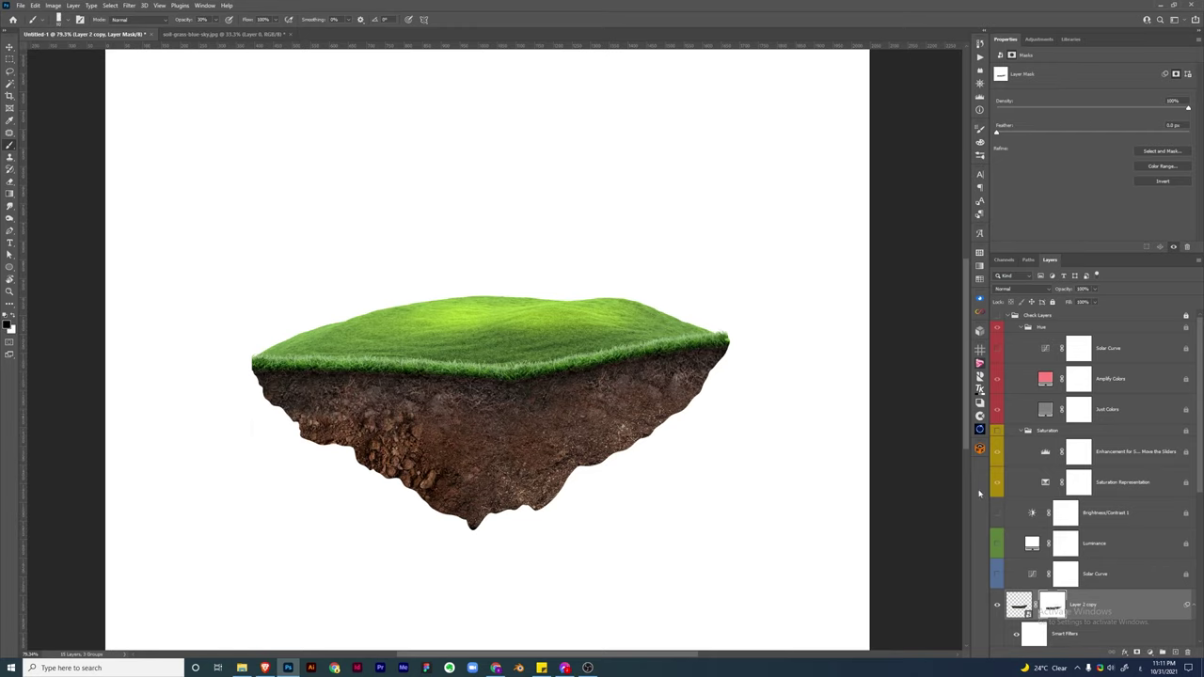
pyautogui.hotkey('ctrl', 't')
pyautogui.press('Return')
# Convert the soil wall layer into a smart object
pyautogui.rightClick(1075, 607)
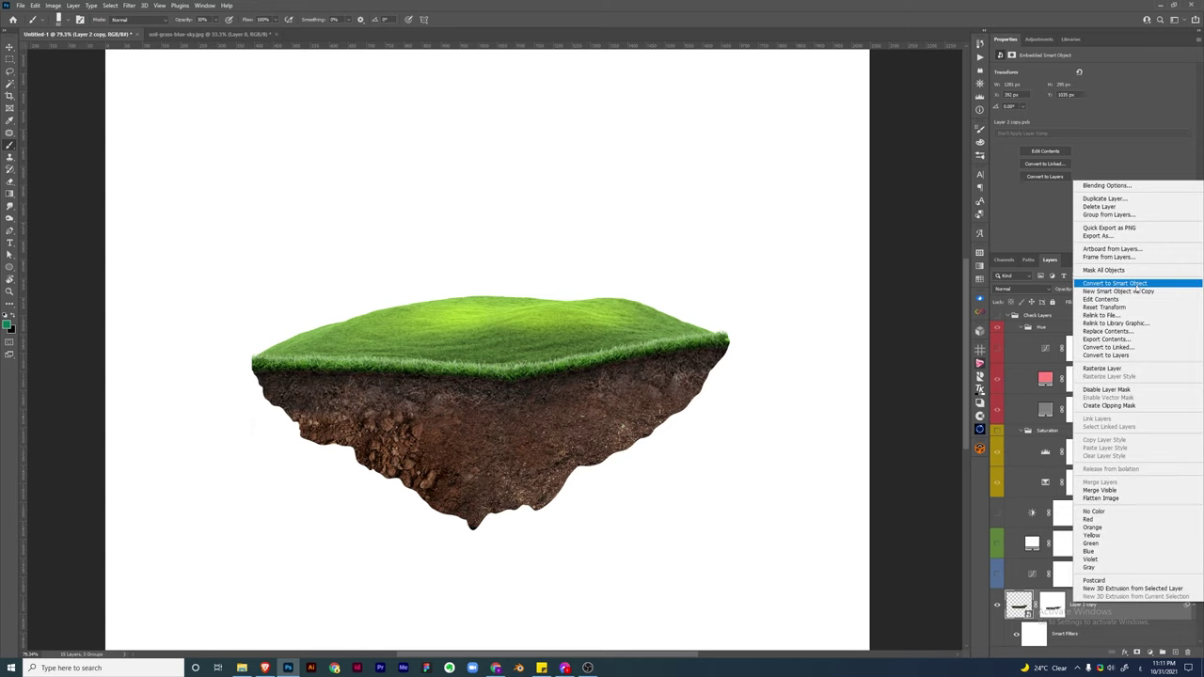
pyautogui.click(1134, 285)
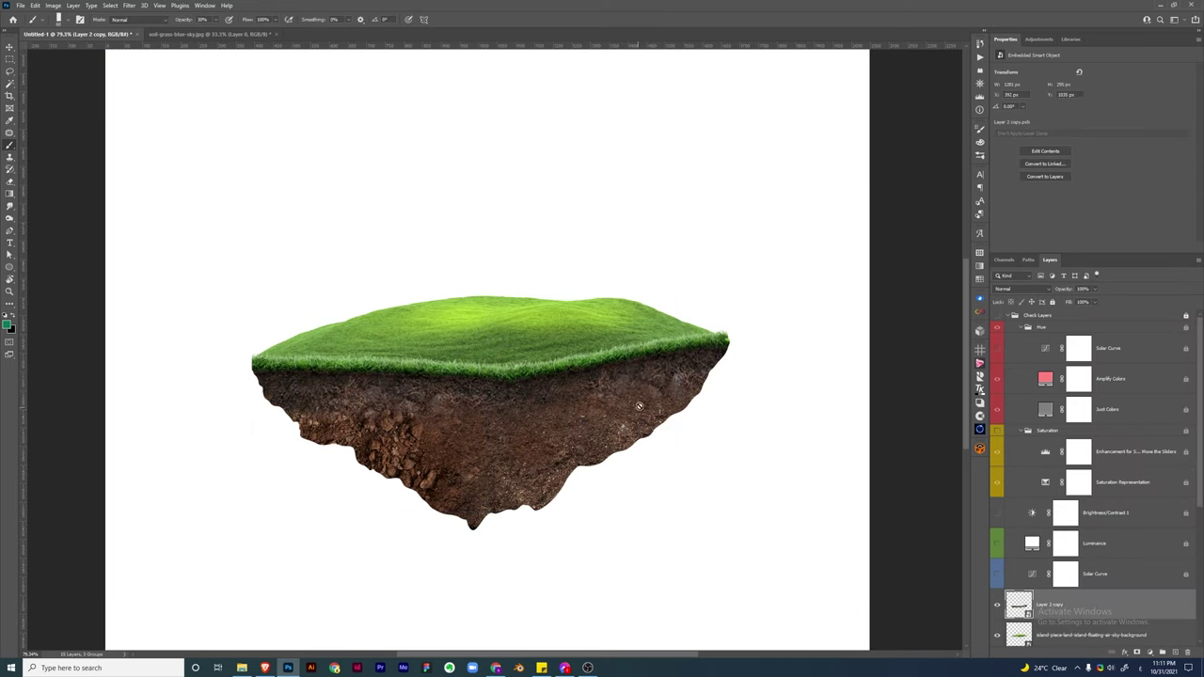
pyautogui.scroll(-5, 1087, 470)
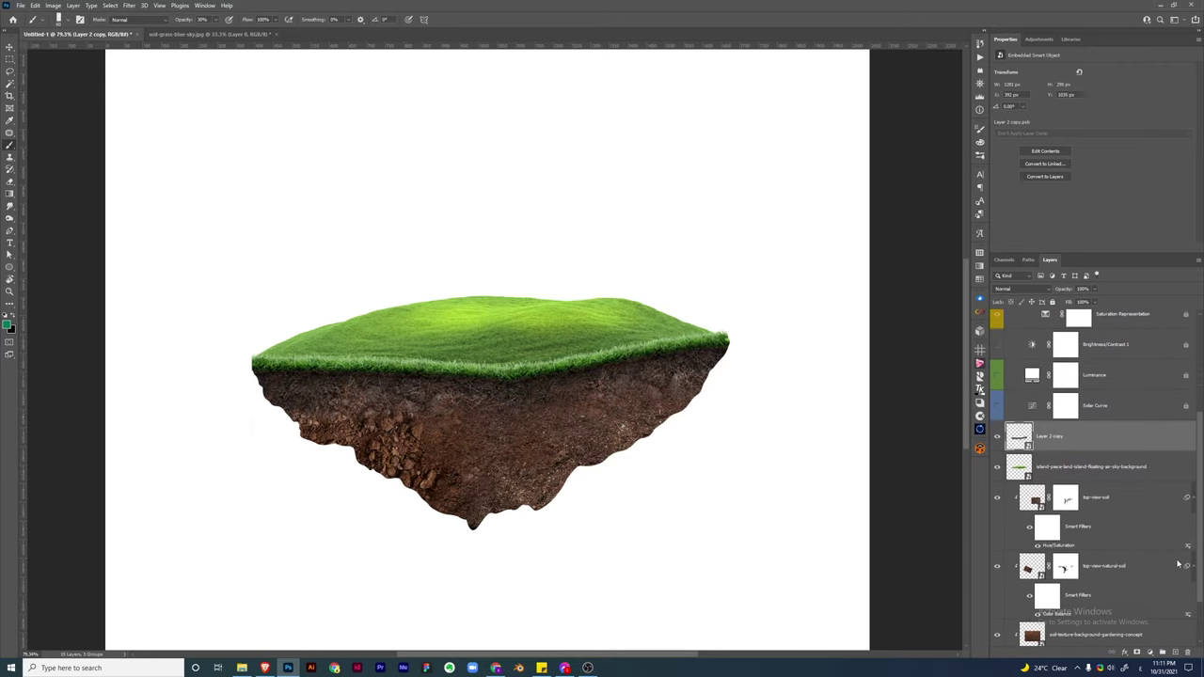
# Add a new Multiply layer above the soil wall and pick a cloud-shaped brush
pyautogui.click(1174, 653)
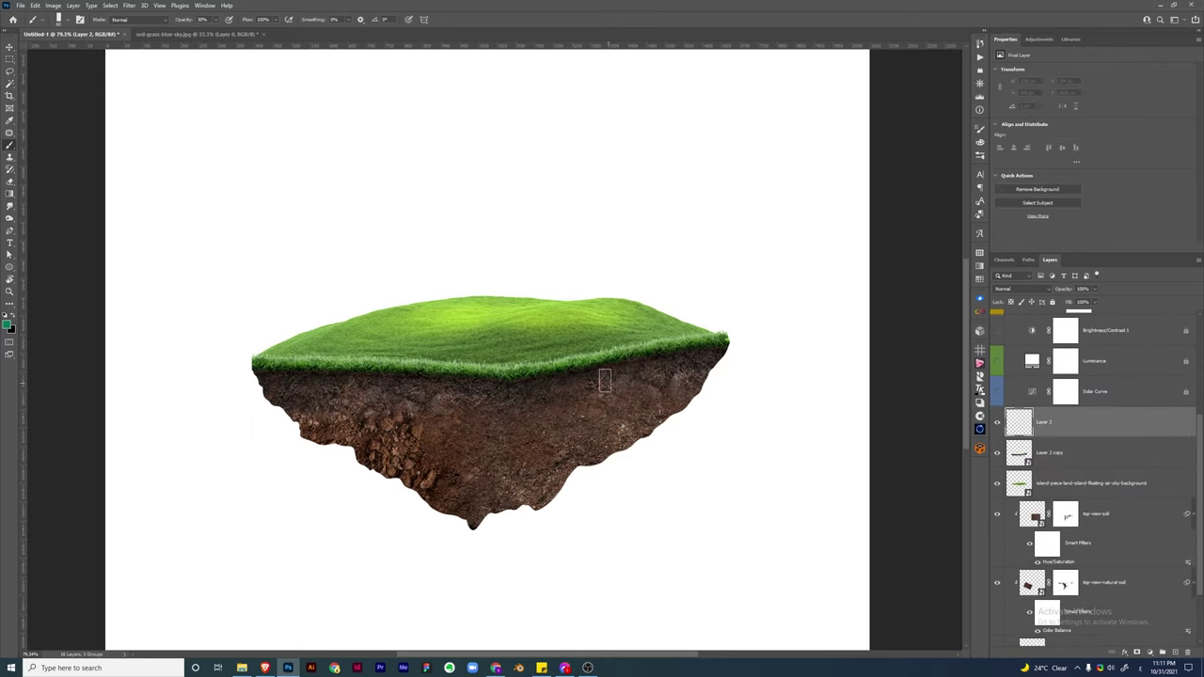
pyautogui.press('l')
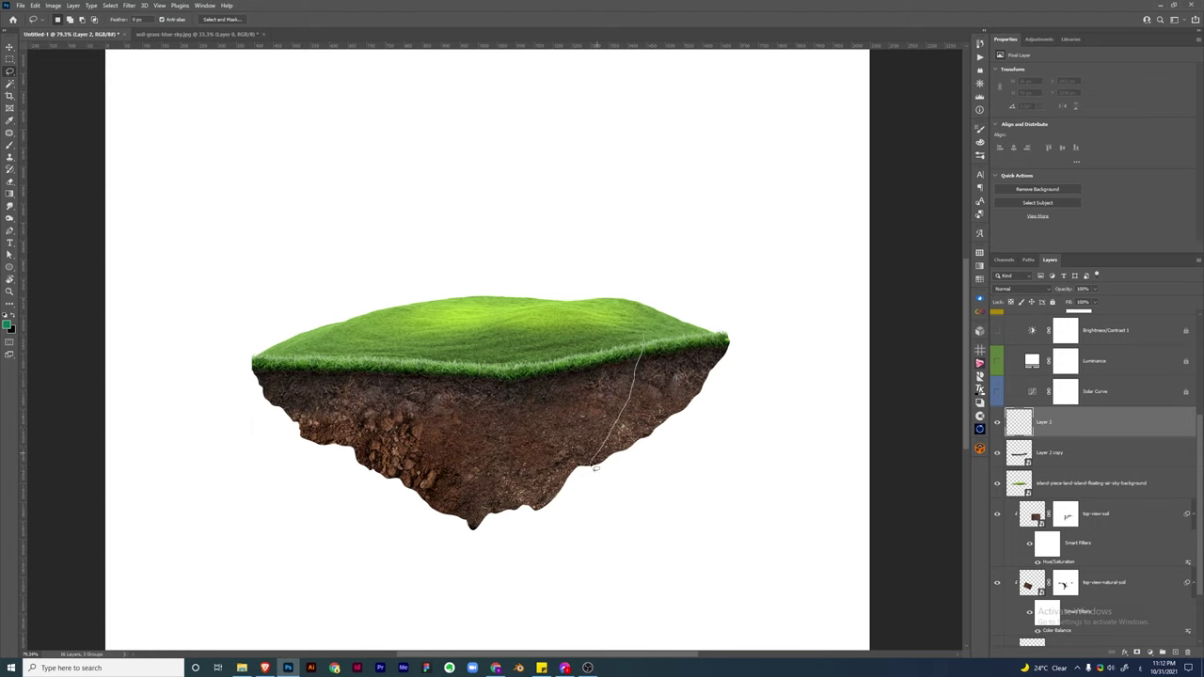
pyautogui.press('b')
pyautogui.rightClick(617, 297)
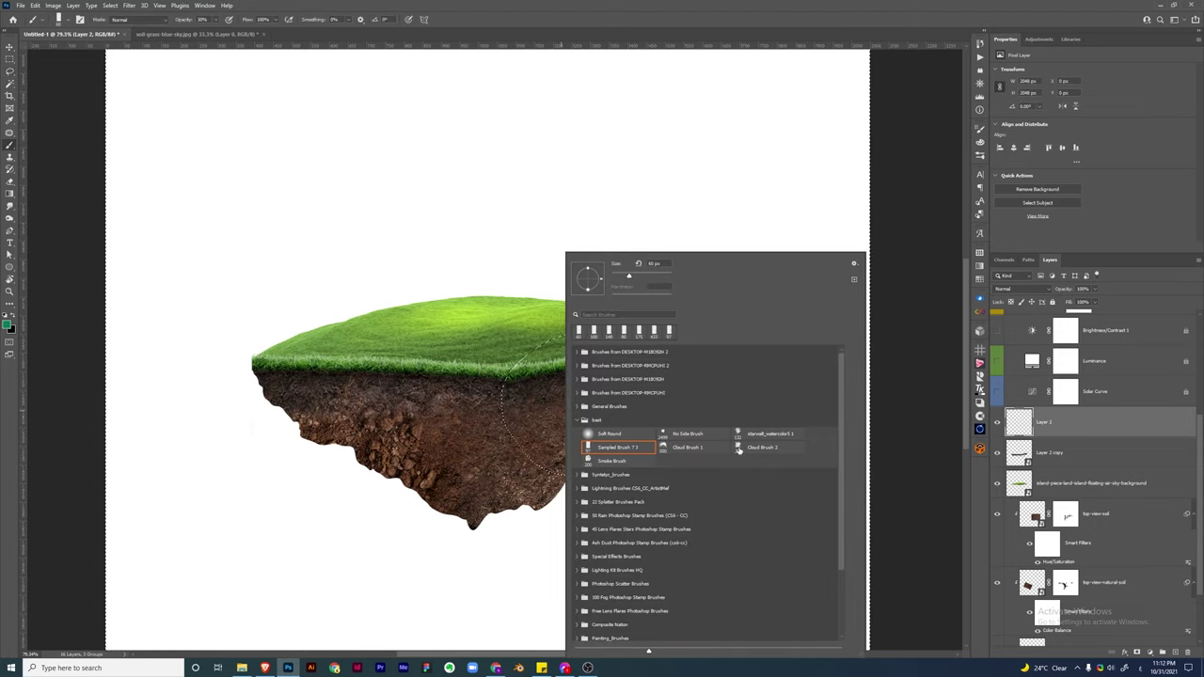
pyautogui.click(917, 430)
pyautogui.hotkey('shift', 'alt', 'm')
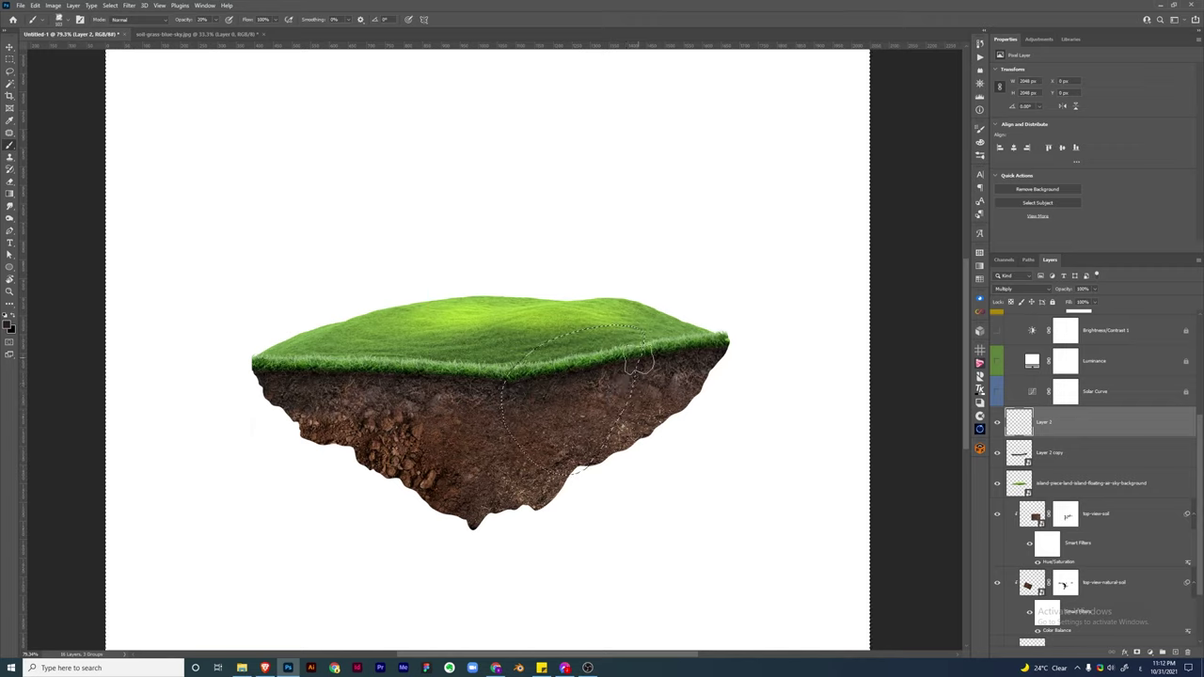
# Lower the brush opacity to 30%, deselect, and paint shadow along the soil fold
pyautogui.rightClick(609, 430)
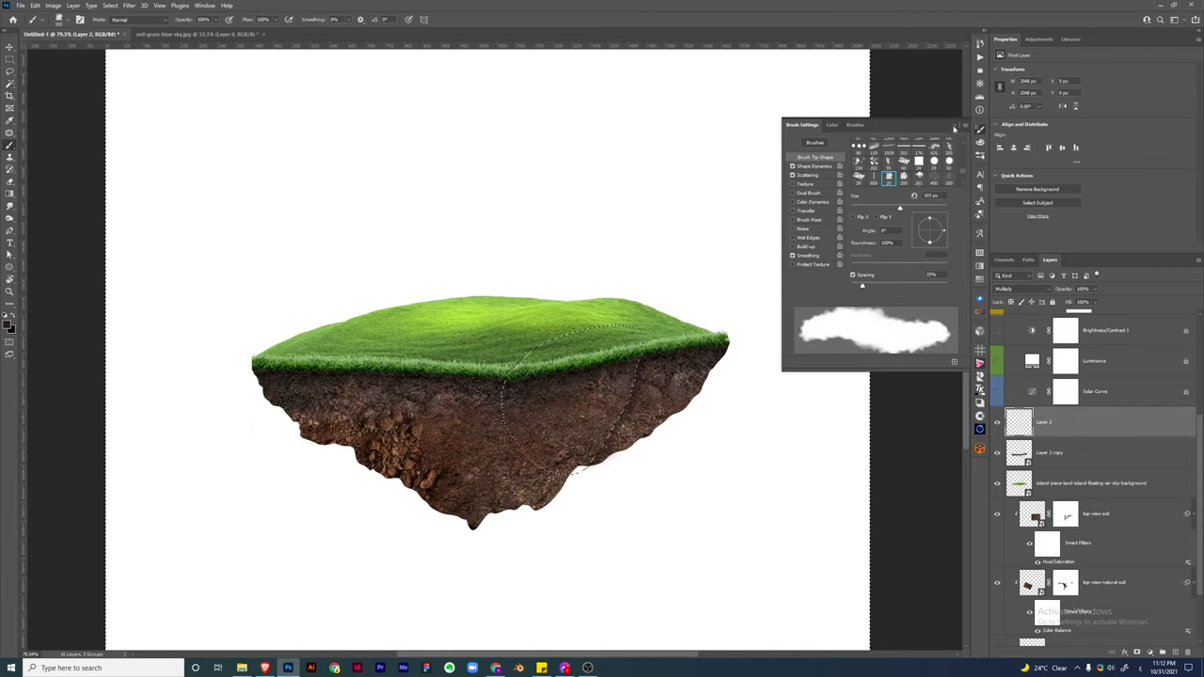
pyautogui.press('Escape')
pyautogui.press('3')
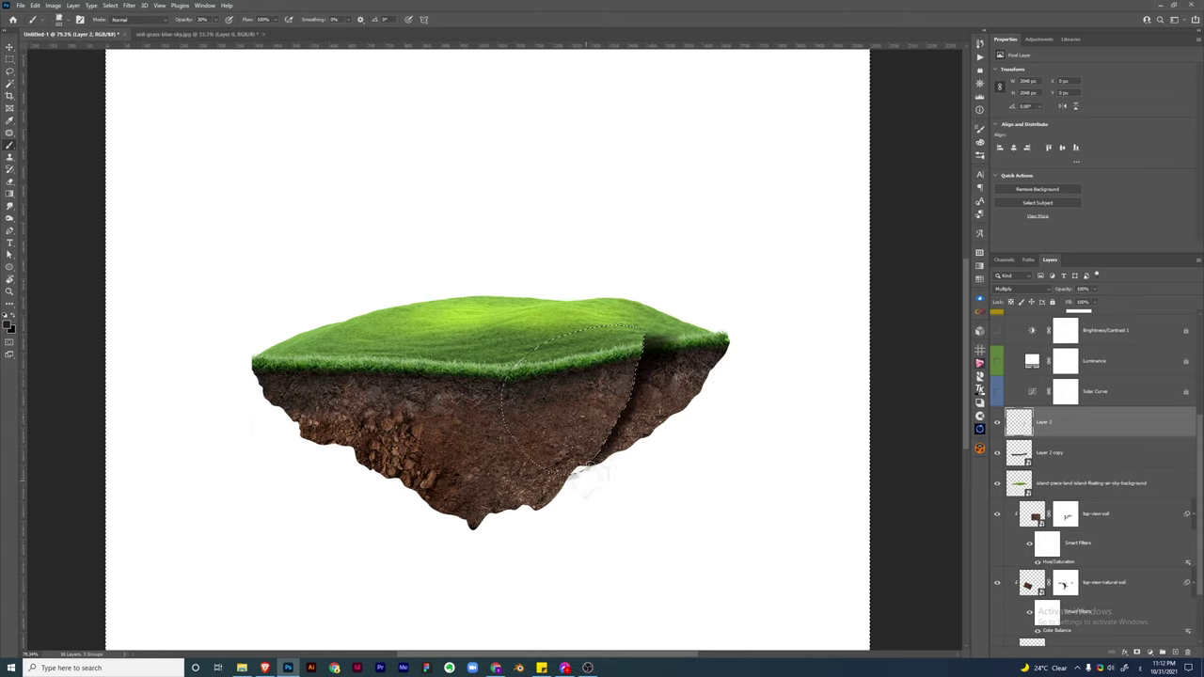
pyautogui.hotkey('ctrl', 'd')
pyautogui.scroll(-3, 1091, 471)
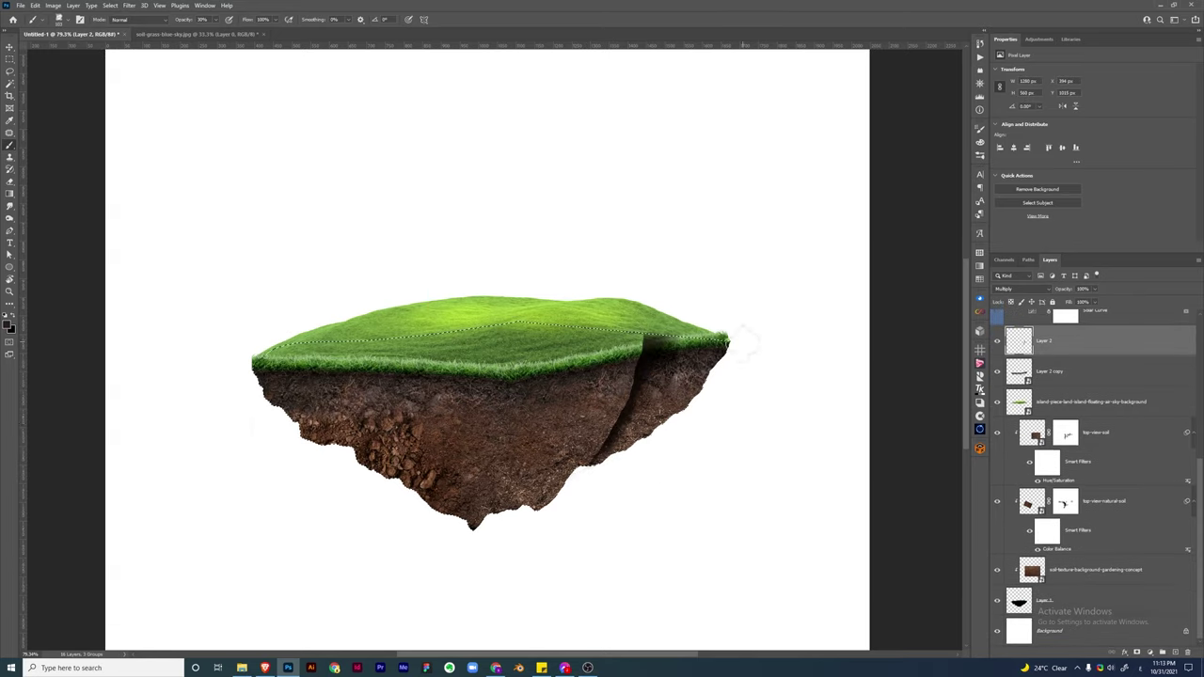
pyautogui.hotkey('ctrl', 'd')
pyautogui.moveTo(1044, 341)
pyautogui.mouseDown()
pyautogui.moveTo(1046, 376)
pyautogui.moveTo(1023, 334)
pyautogui.mouseUp()
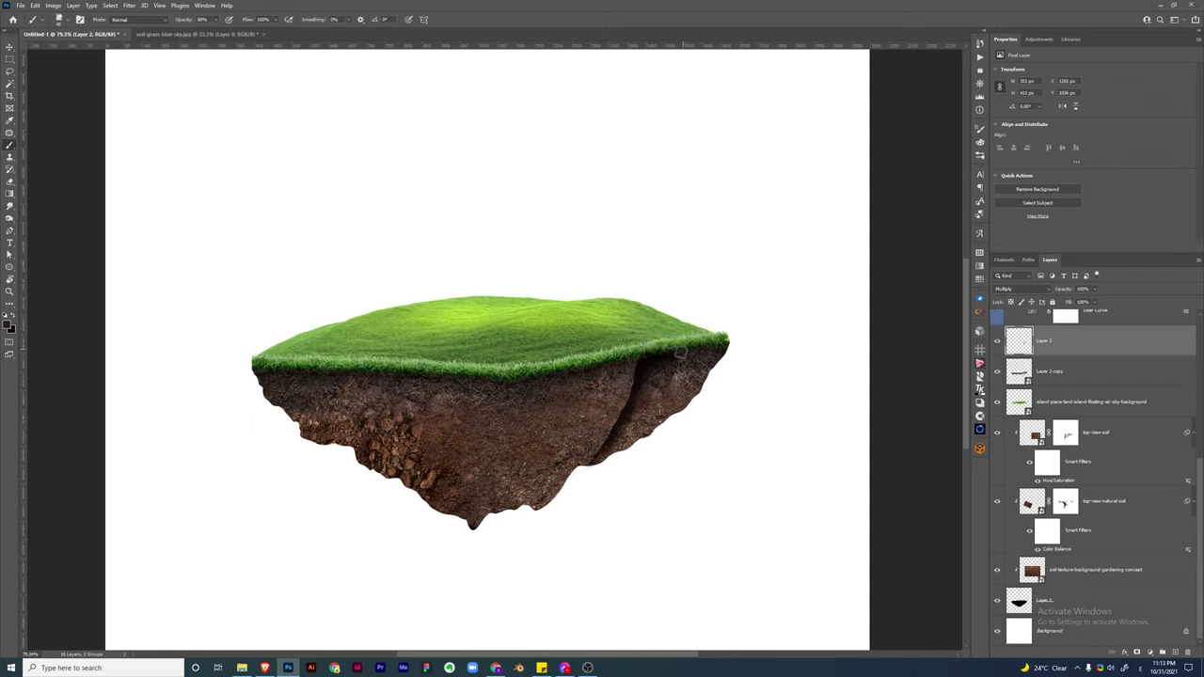
# Shade the next soil fold on a new lassoed Multiply layer at 20% brush opacity
pyautogui.keyDown('ctrl'); pyautogui.click(1162, 652); pyautogui.keyUp('ctrl')
pyautogui.press('l')
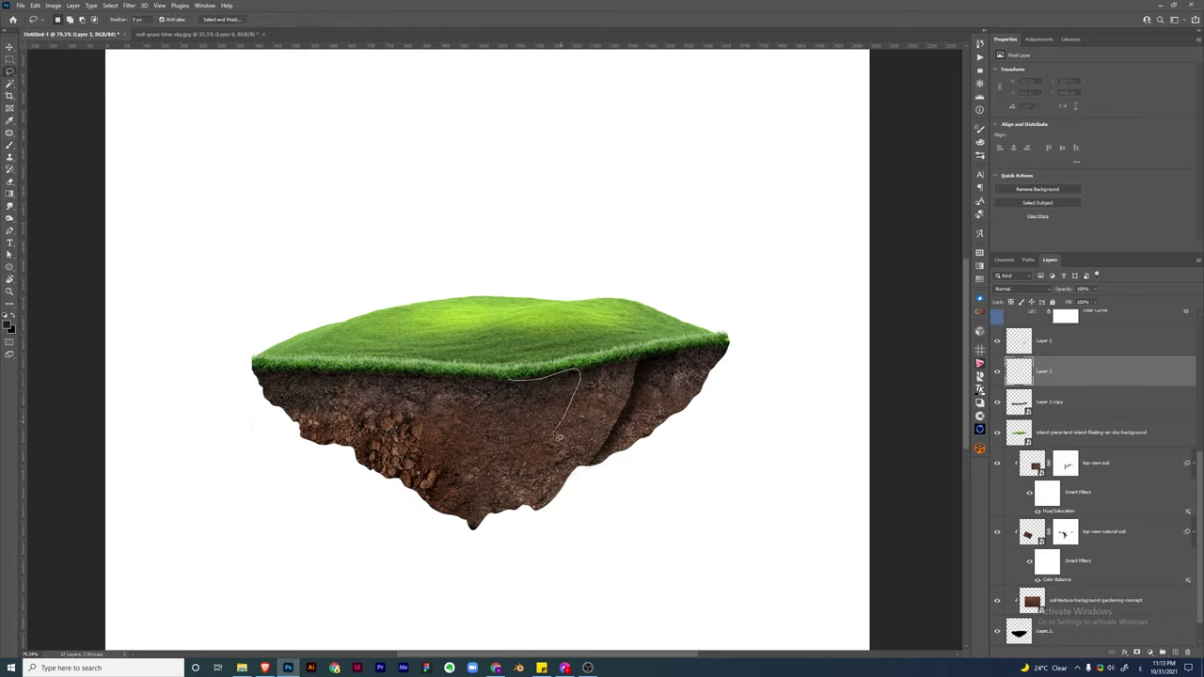
pyautogui.moveTo(475, 522); pyautogui.dragTo(414, 444)
pyautogui.press('b')
pyautogui.click(1016, 289)
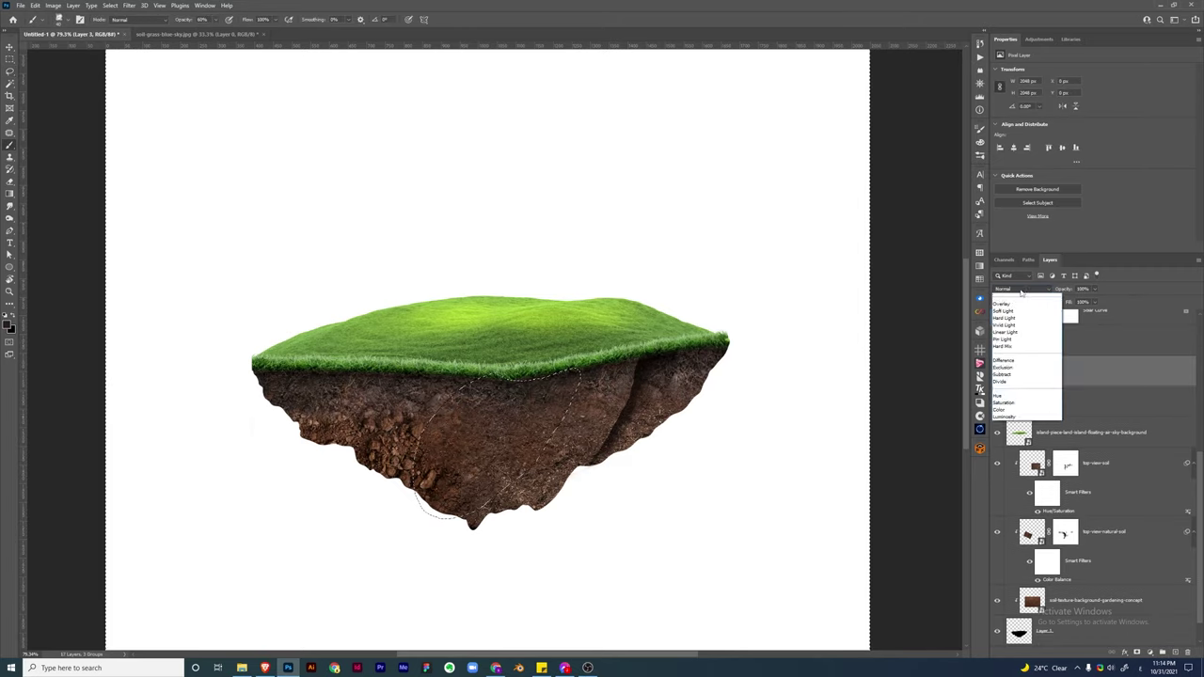
pyautogui.click(1011, 311)
pyautogui.press('3')
pyautogui.press('2')
pyautogui.moveTo(570, 382)
pyautogui.mouseDown()
pyautogui.moveTo(484, 498)
pyautogui.moveTo(602, 371)
pyautogui.moveTo(461, 512)
pyautogui.moveTo(479, 499)
pyautogui.mouseUp()
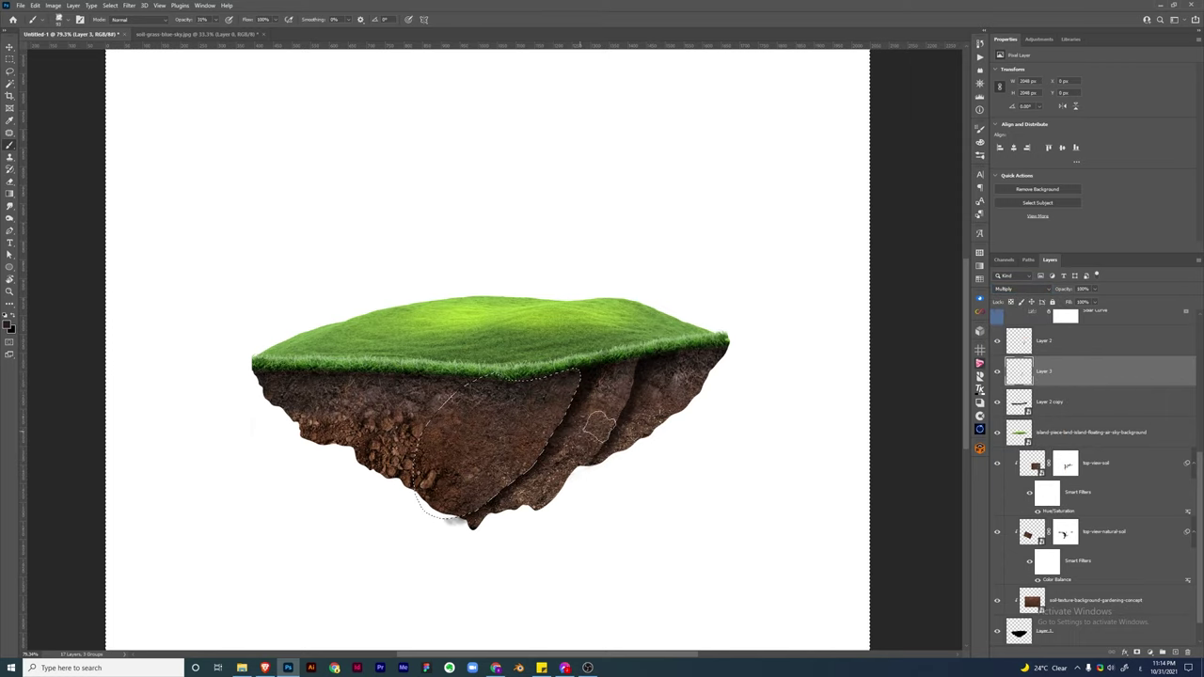
pyautogui.hotkey('ctrl', 'd')
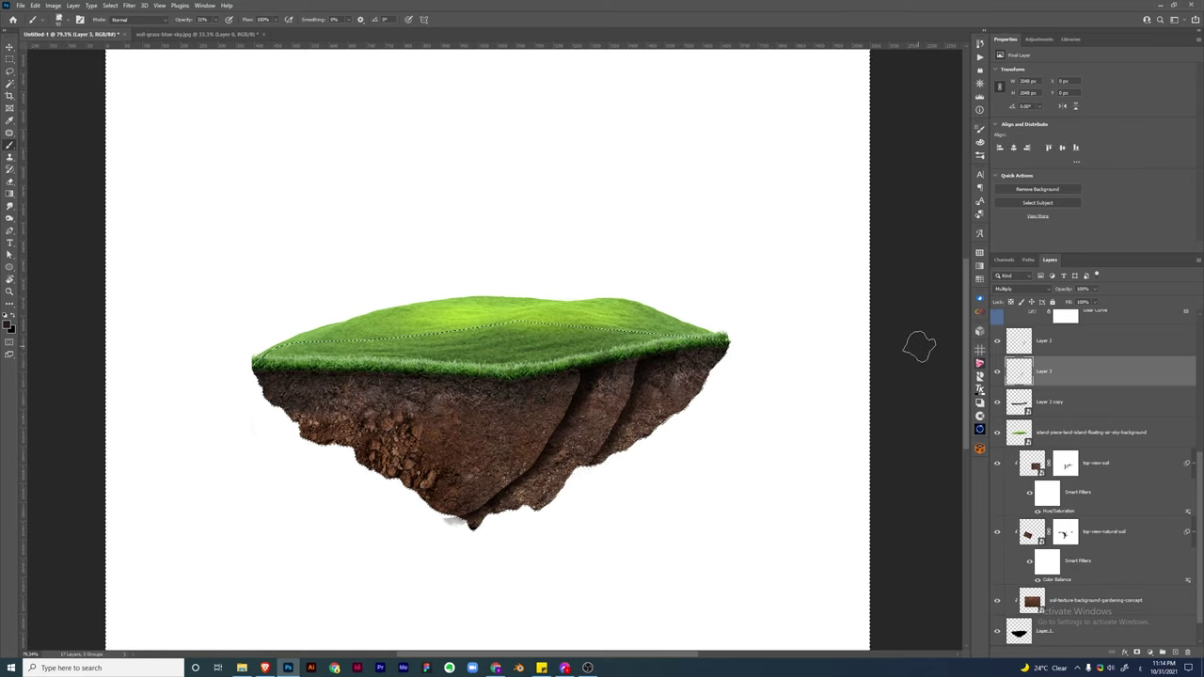
pyautogui.hotkey('ctrl', 'd')
# Shade a second fold on another new layer with a lassoed 20% opacity shadow
pyautogui.click(1175, 654)
pyautogui.press('l')
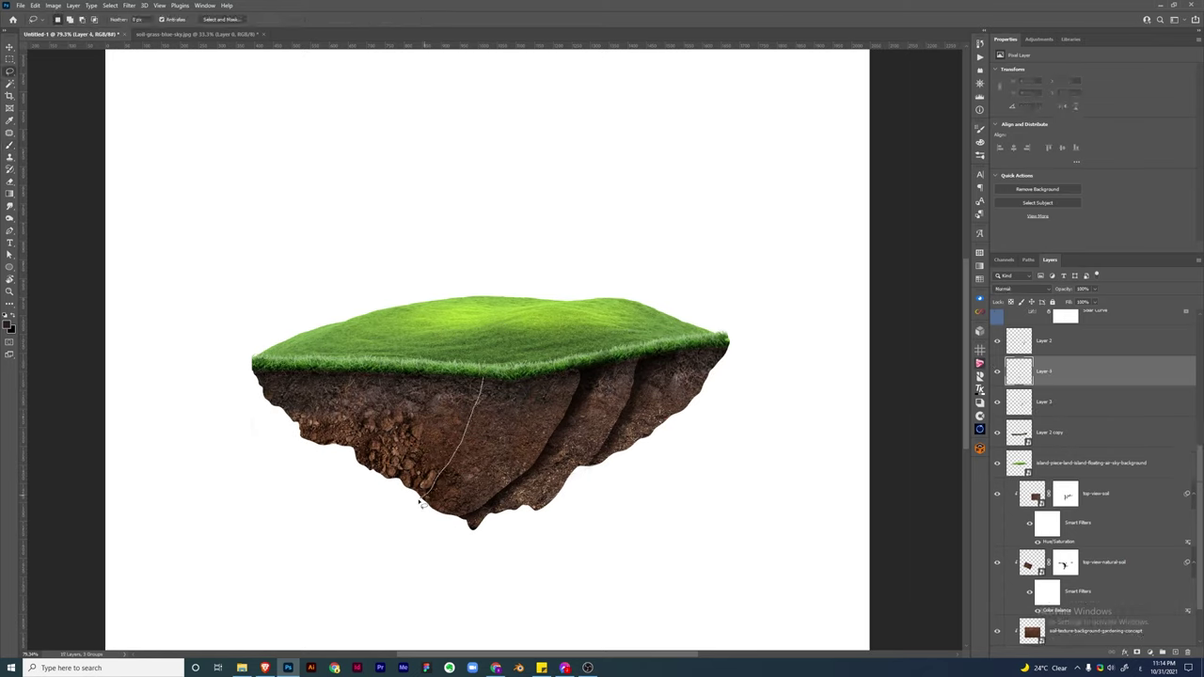
pyautogui.moveTo(421, 503); pyautogui.dragTo(478, 377)
pyautogui.press('b')
pyautogui.scroll(-3, 1015, 289)
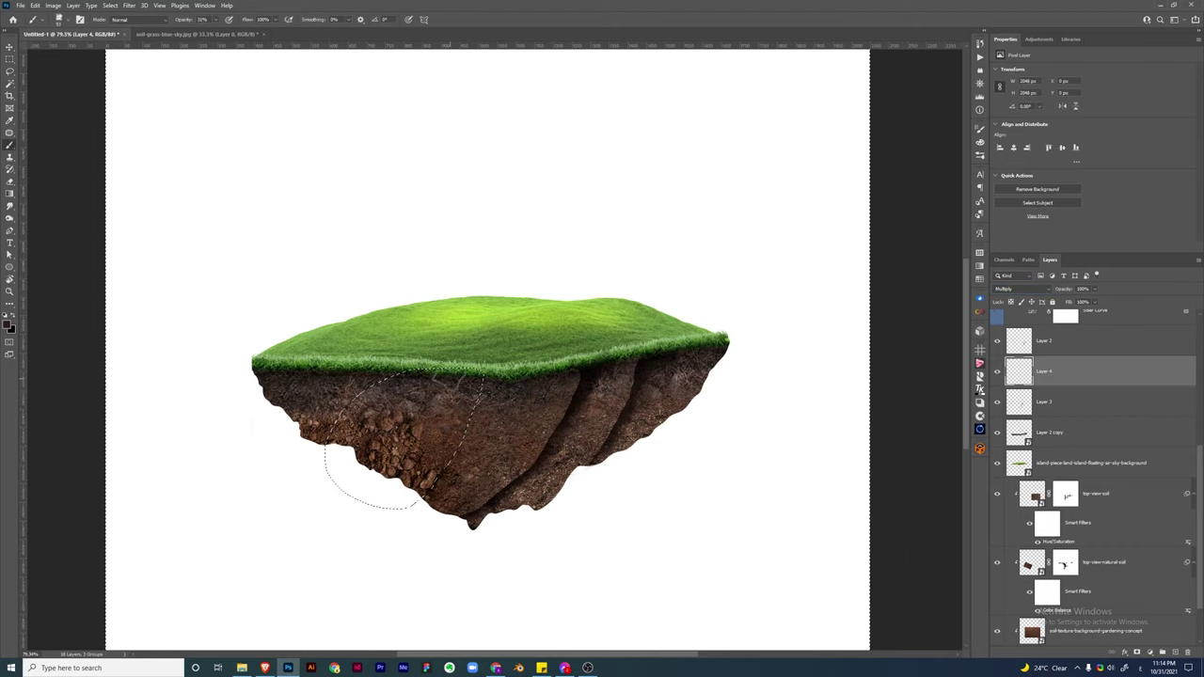
pyautogui.press('2')
pyautogui.moveTo(475, 381); pyautogui.dragTo(434, 464)
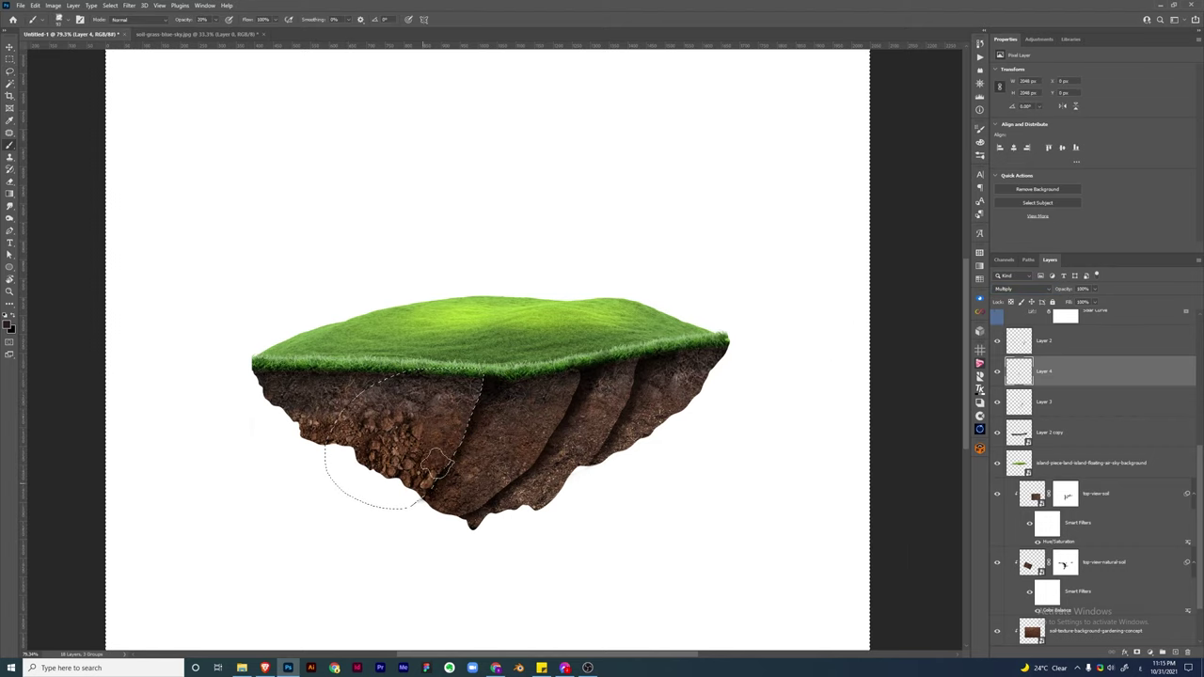
pyautogui.hotkey('ctrl', 'd')
pyautogui.scroll(-2, 1154, 560)
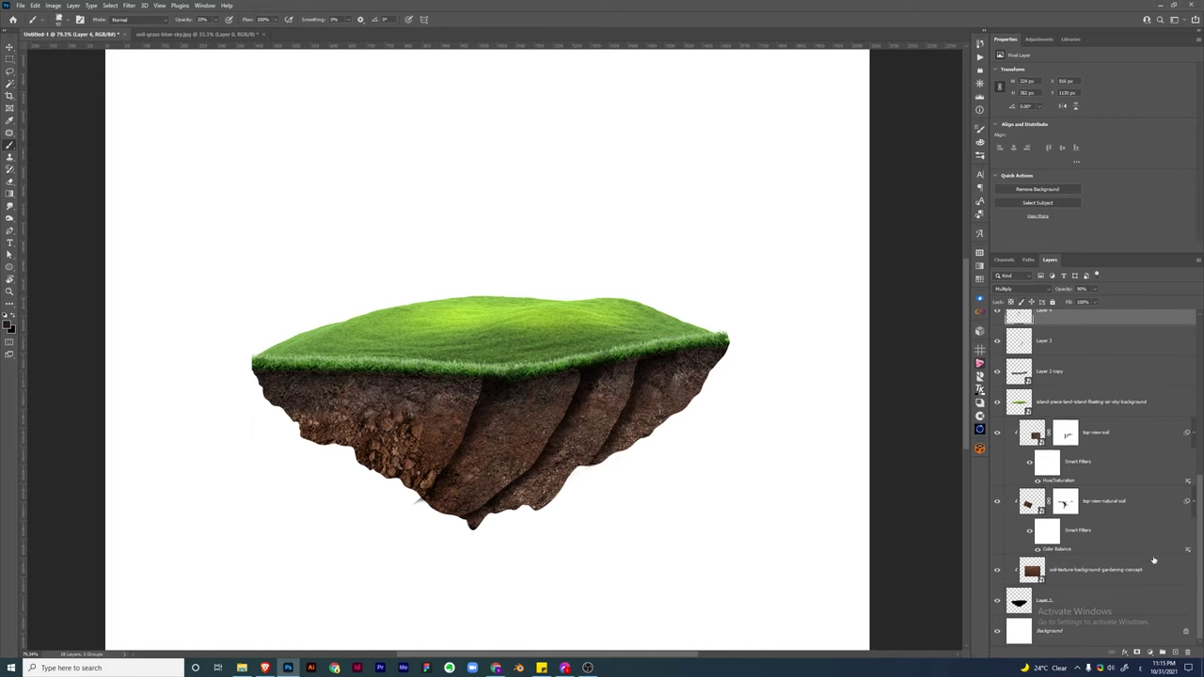
pyautogui.moveTo(833, 439); pyautogui.dragTo(426, 376)
# Shade the leftmost soil area on a new Multiply layer with a lassoed soft shadow
pyautogui.click(1175, 654)
pyautogui.press('l')
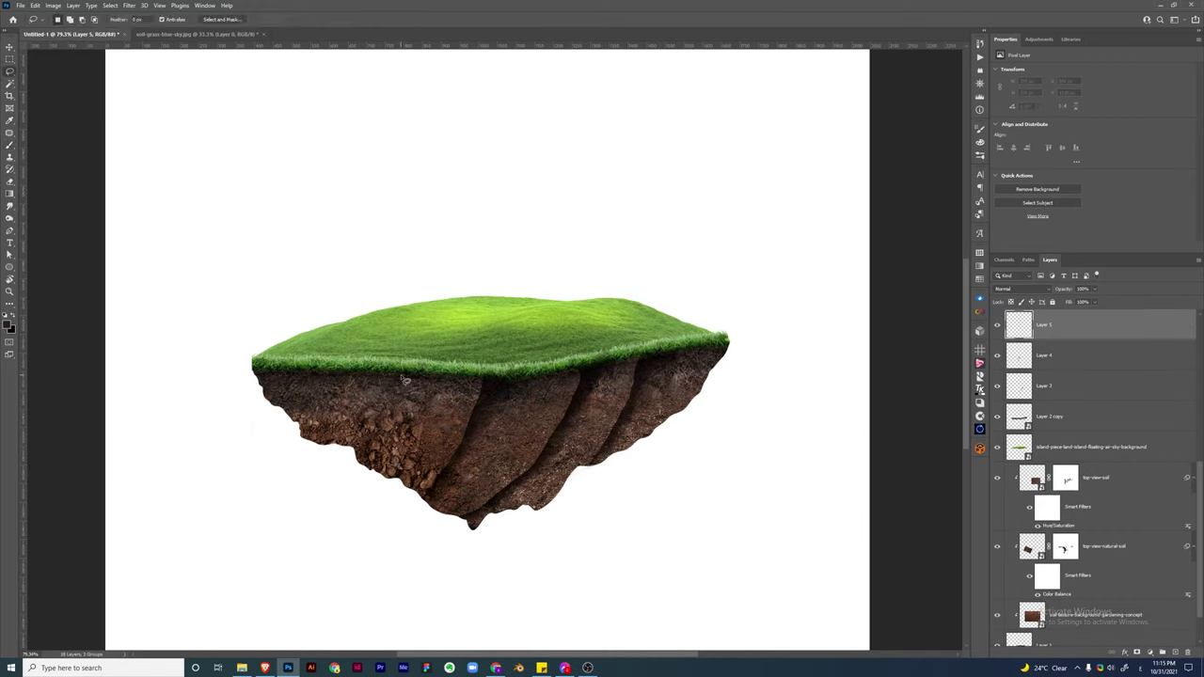
pyautogui.moveTo(369, 359); pyautogui.dragTo(248, 367)
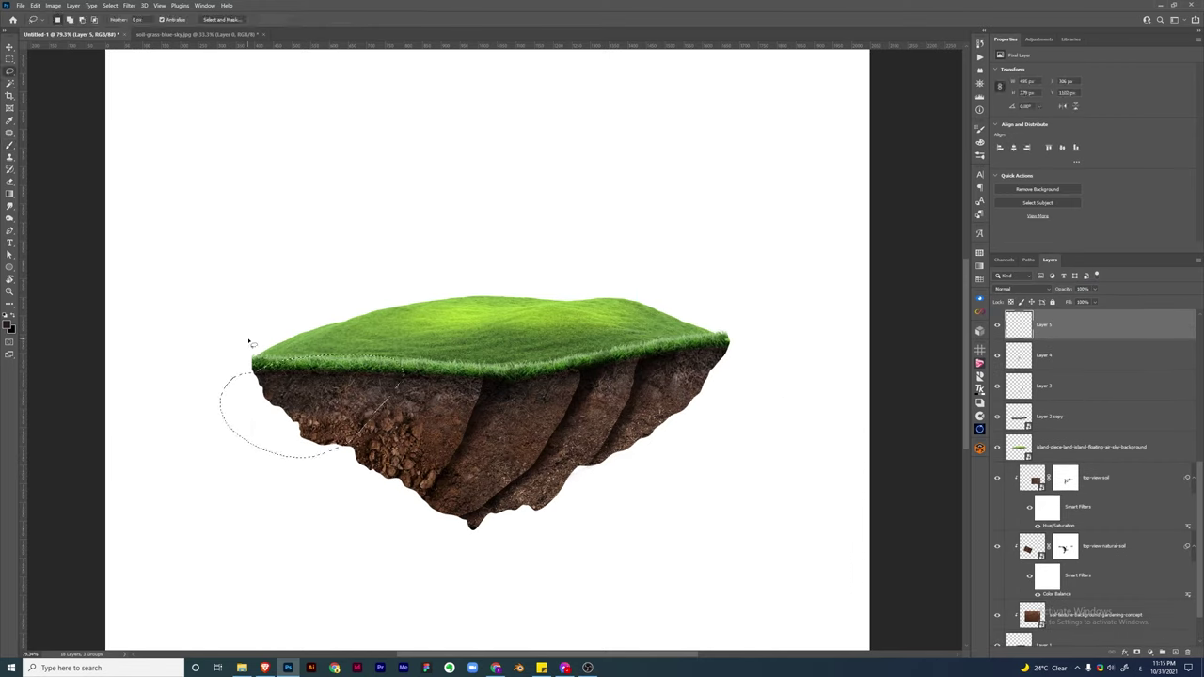
pyautogui.hotkey('ctrl', 'shift', 'i')
pyautogui.press('b')
pyautogui.click(1005, 288)
pyautogui.click(1005, 293)
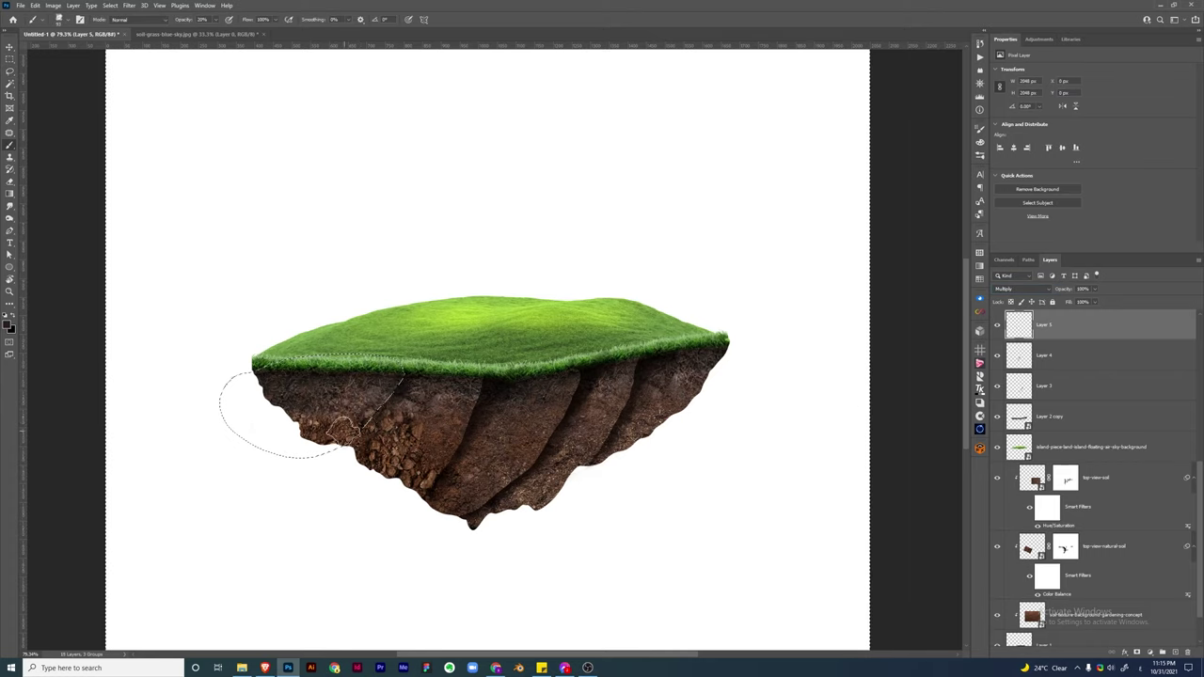
pyautogui.moveTo(414, 386); pyautogui.dragTo(330, 451)
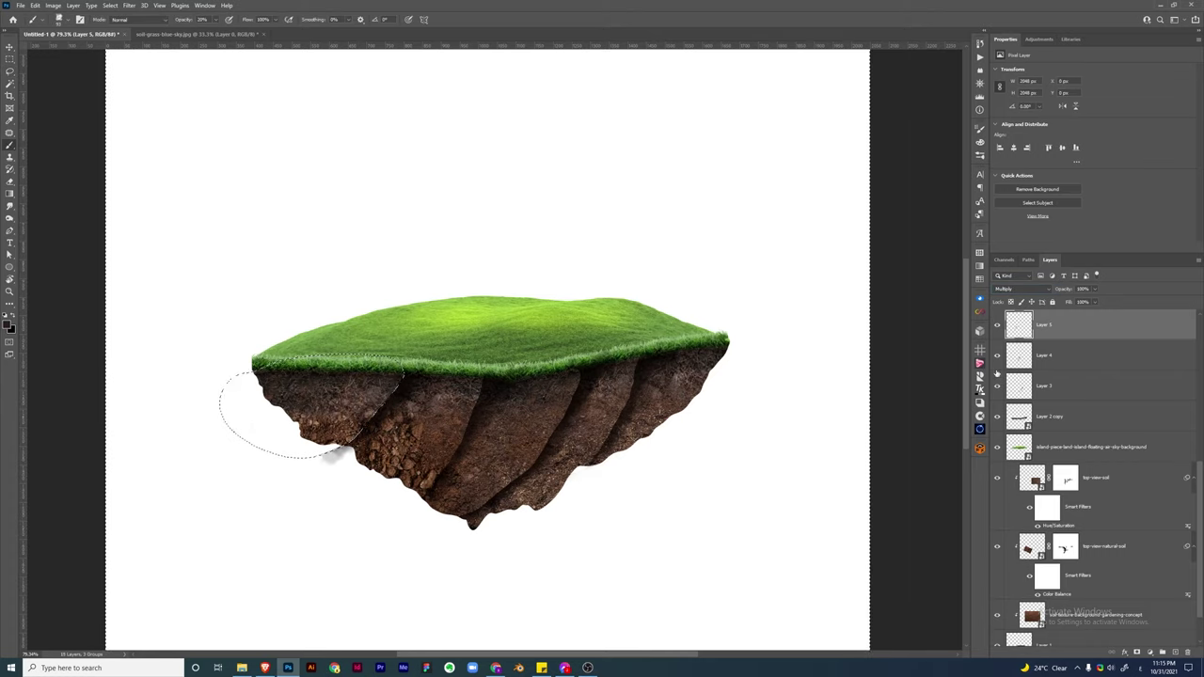
pyautogui.hotkey('ctrl', 'd')
pyautogui.scroll(-1, 1091, 471)
pyautogui.keyDown('ctrl'); pyautogui.click(1019, 600); pyautogui.keyUp('ctrl')
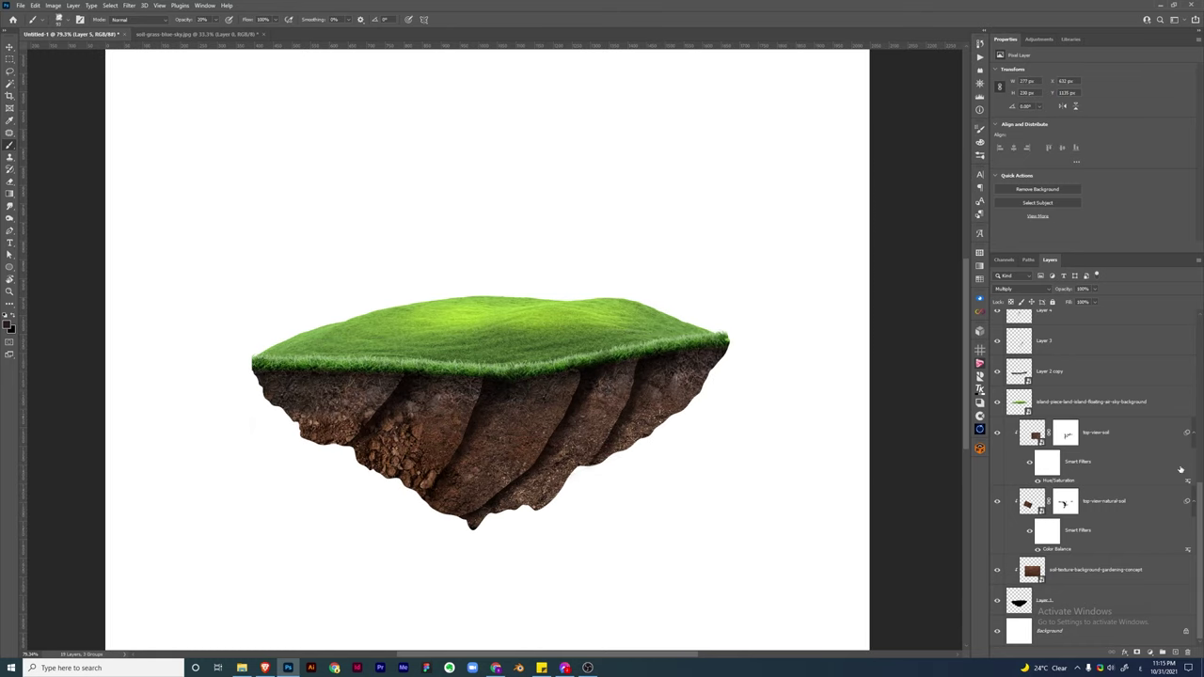
# Place the Scanned Mountain Rock image into the document
pyautogui.scroll(2, 1181, 468)
pyautogui.hotkey('ctrl', 'shift', 'p')
pyautogui.doubleClick(377, 161)
# Tilt the placed rock against the island's left soil edge and commit it
pyautogui.moveTo(393, 205)
pyautogui.mouseDown()
pyautogui.moveTo(508, 453)
pyautogui.moveTo(377, 391)
pyautogui.mouseUp()
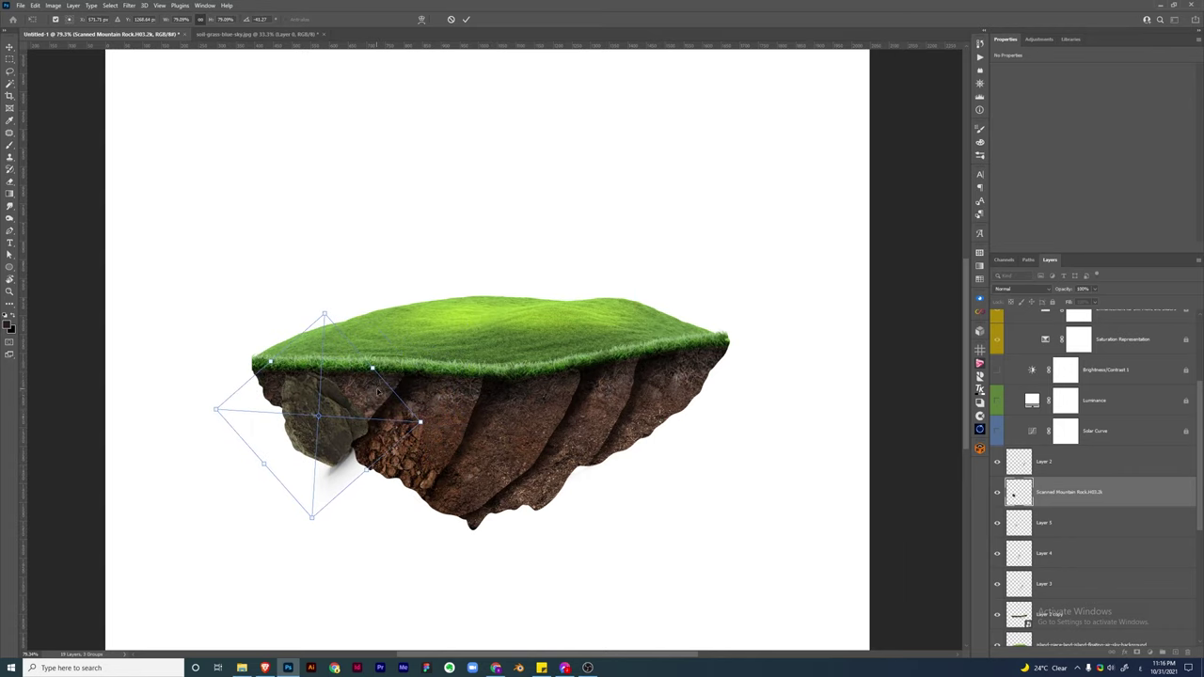
pyautogui.press('Return')
pyautogui.scroll(5, 328, 449)
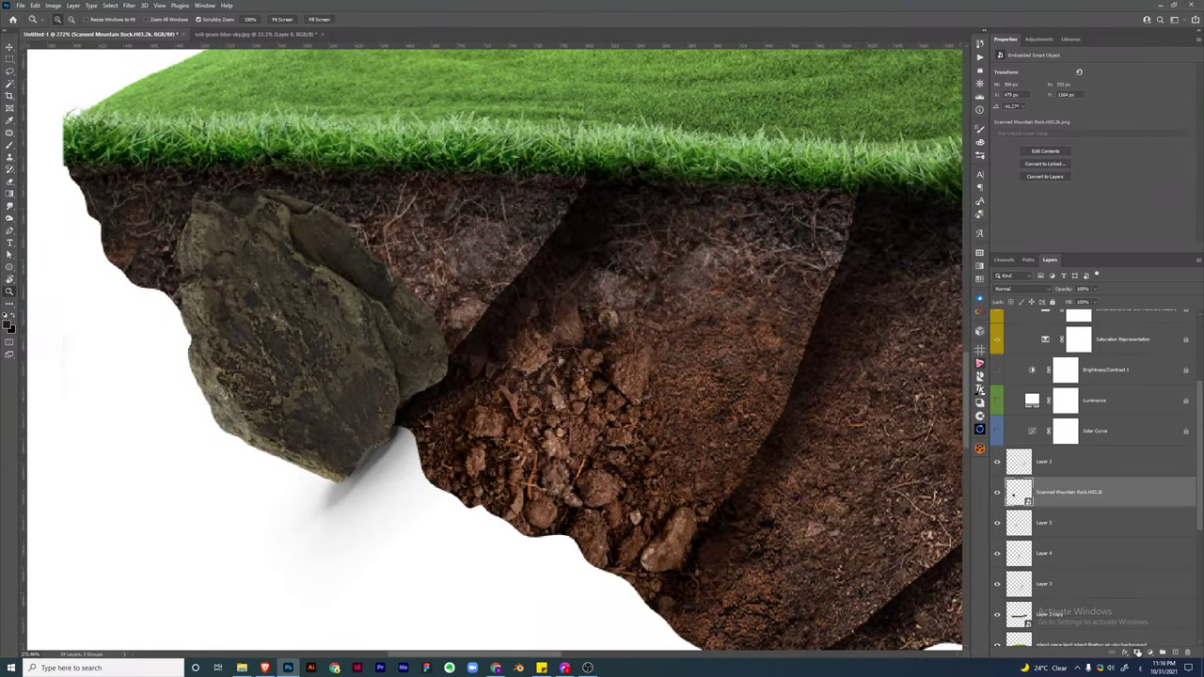
# Add a layer mask to the rock and trace a Pen path around its cast shadow
pyautogui.click(1136, 652)
pyautogui.press('p')
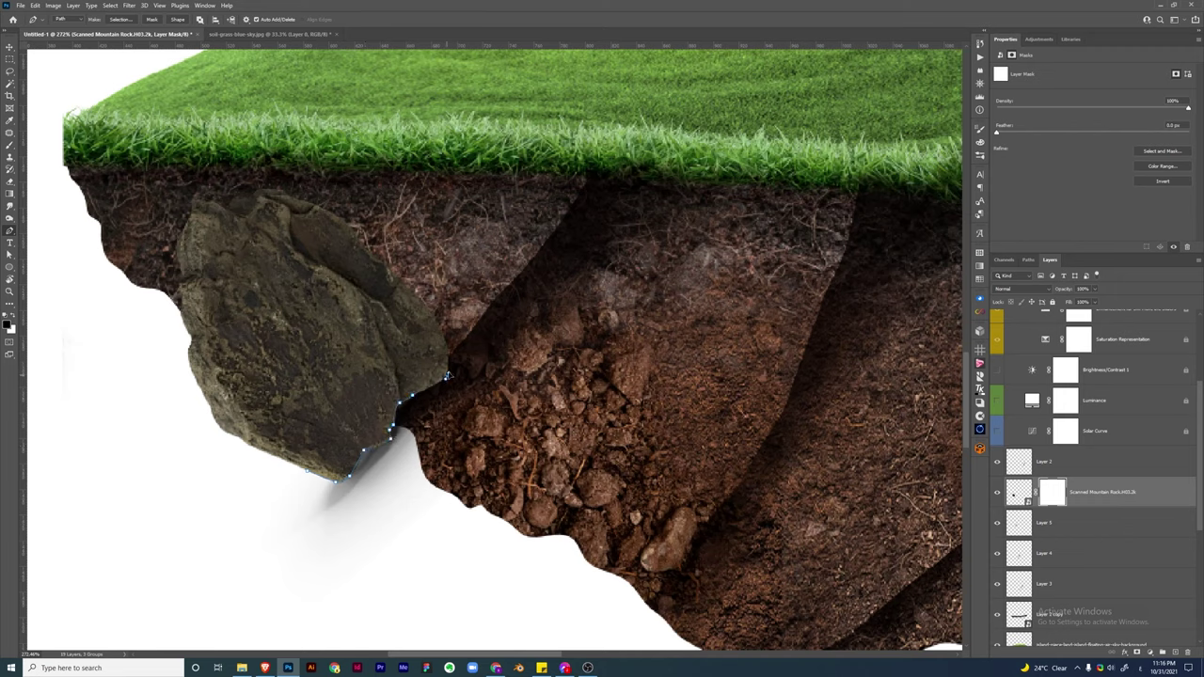
pyautogui.moveTo(461, 338)
pyautogui.mouseDown()
pyautogui.moveTo(348, 600)
pyautogui.moveTo(308, 475)
pyautogui.mouseUp()
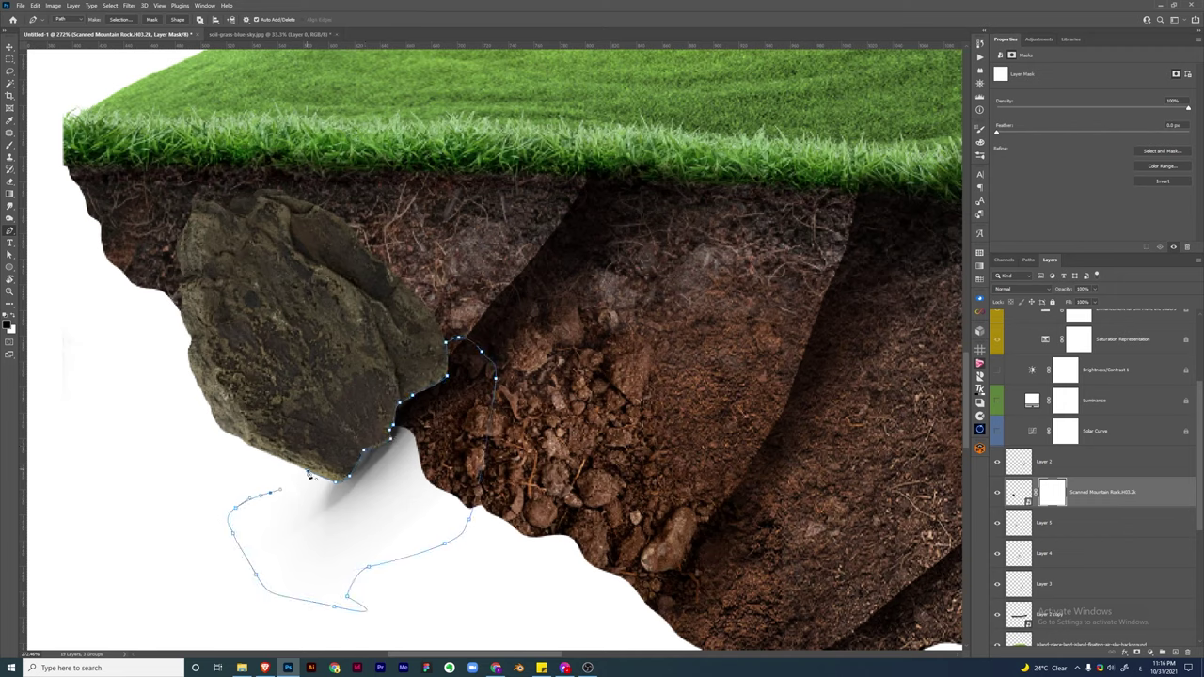
pyautogui.hotkey('ctrl', '0')
# Compare the rock with the soil using the luminance and hue check views
pyautogui.click(997, 315)
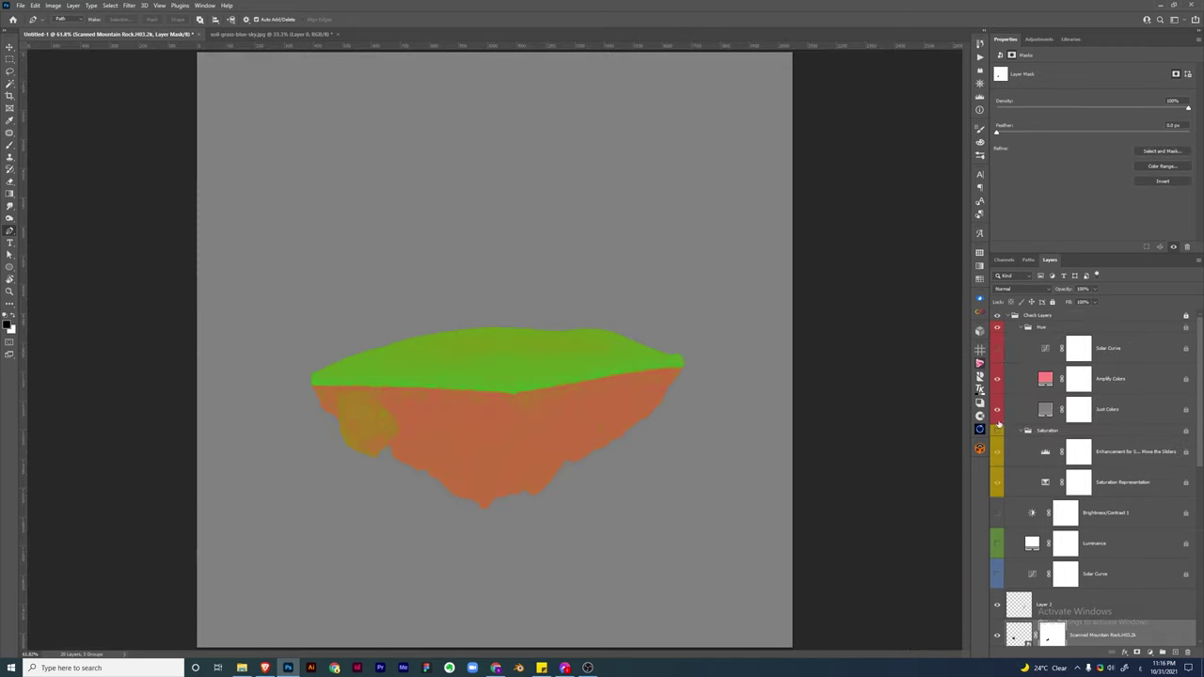
pyautogui.click(997, 430)
pyautogui.click(1020, 632)
pyautogui.hotkey('ctrl', 'u')
pyautogui.moveTo(707, 245); pyautogui.dragTo(727, 247)
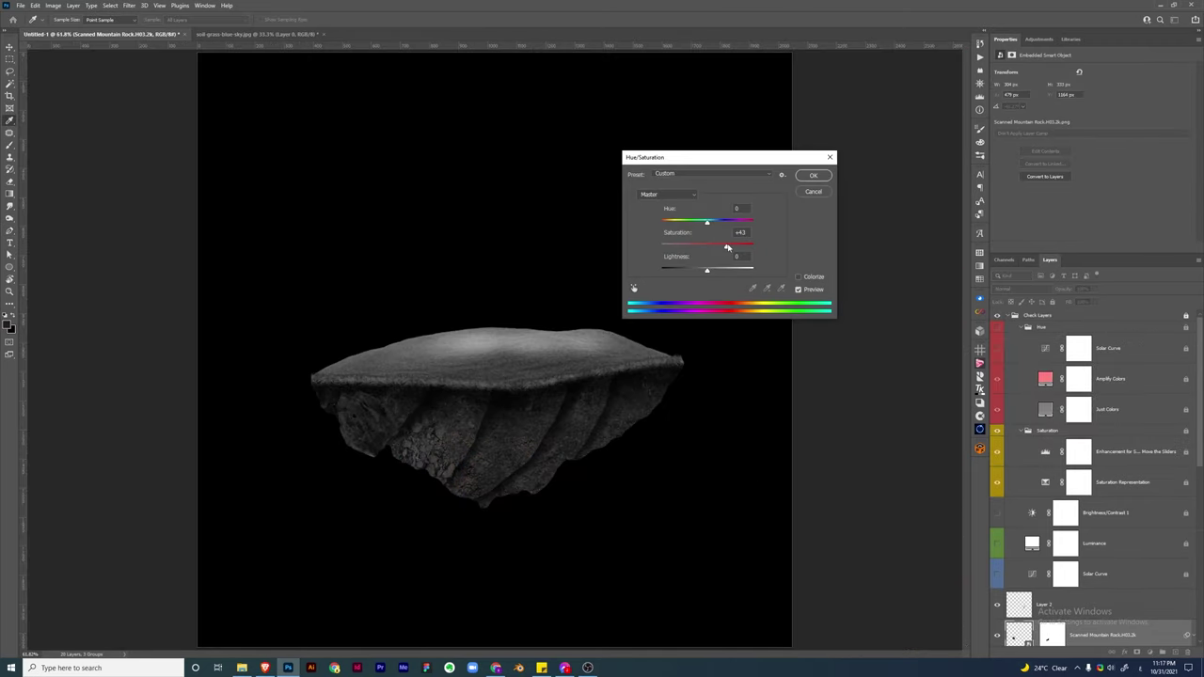
pyautogui.click(814, 176)
pyautogui.click(997, 328)
pyautogui.hotkey('ctrl', 'u')
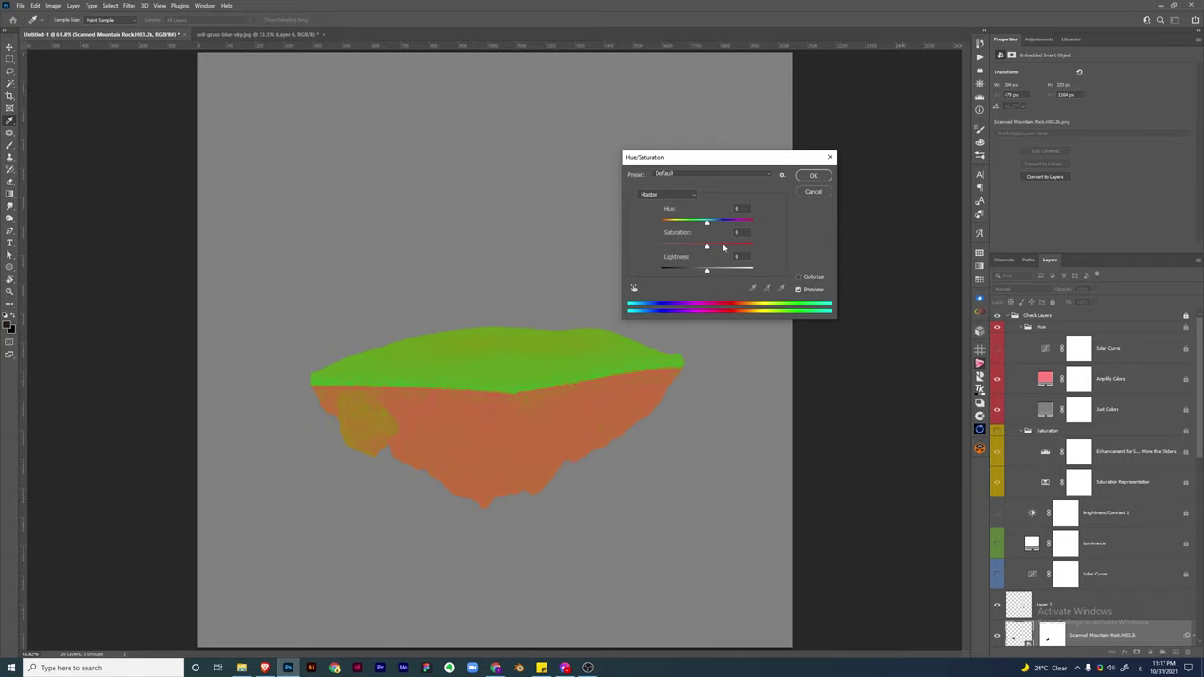
pyautogui.click(807, 192)
# Colour-balance the rock's midtones to +27, -3, -23 and re-enable the luminance check layers
pyautogui.hotkey('ctrl', 'b')
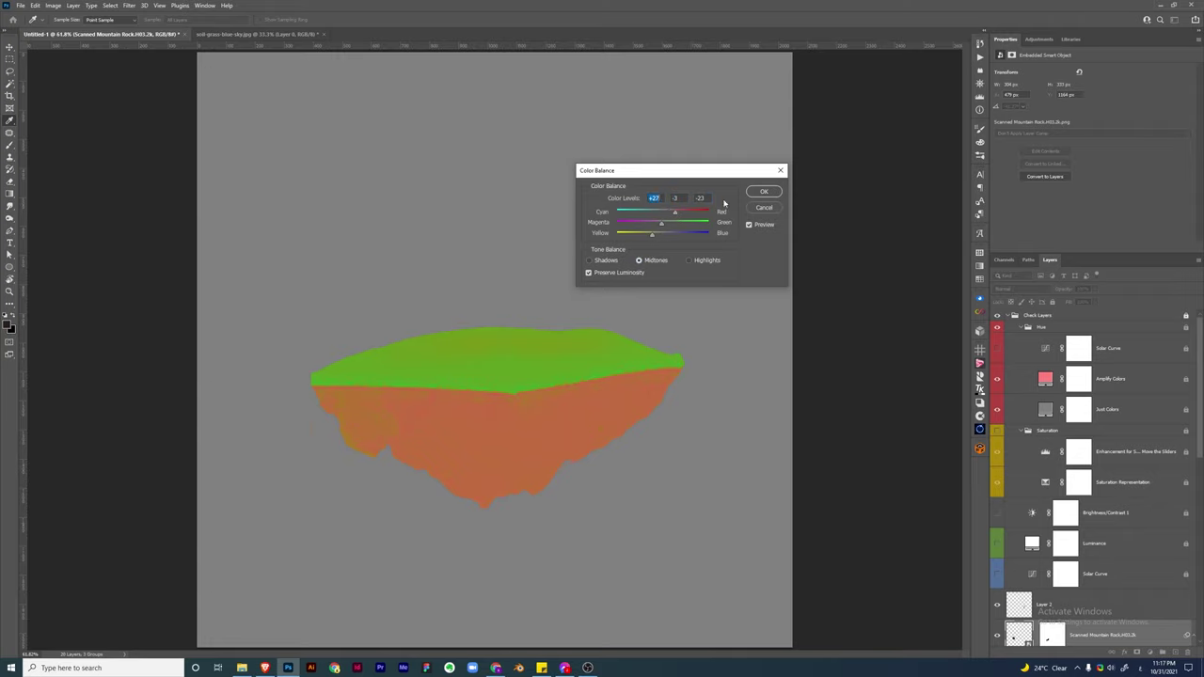
pyautogui.hotkey('ctrl', 'u')
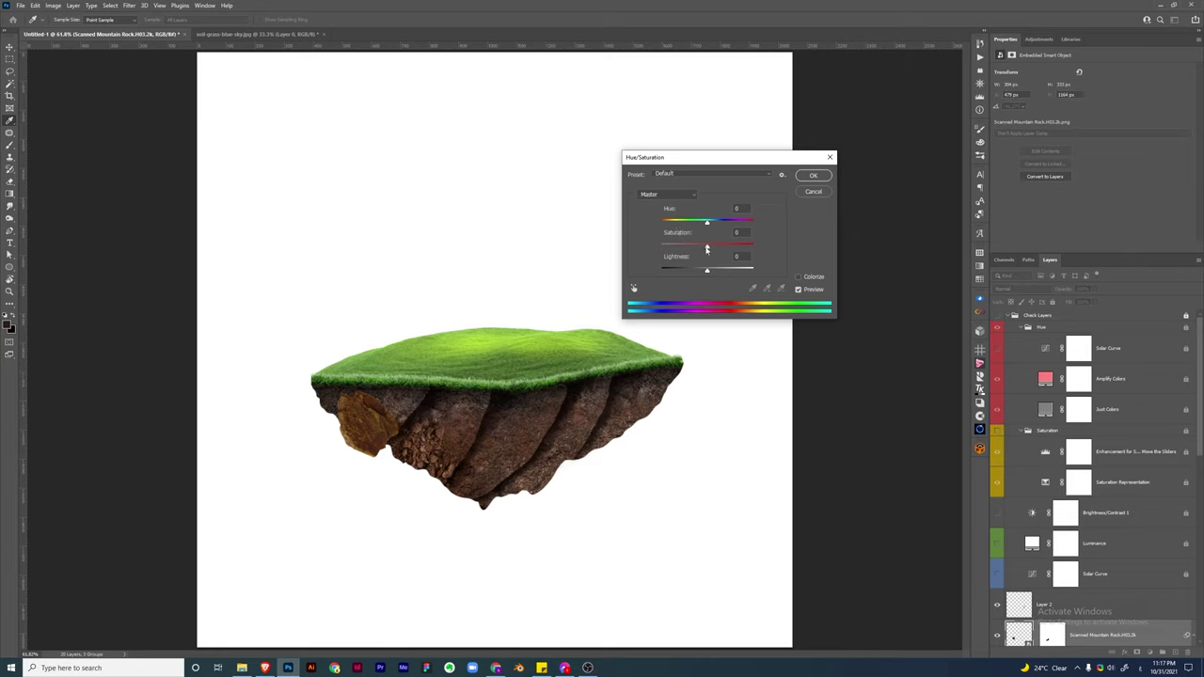
pyautogui.press('Escape')
pyautogui.moveTo(999, 509); pyautogui.dragTo(997, 573)
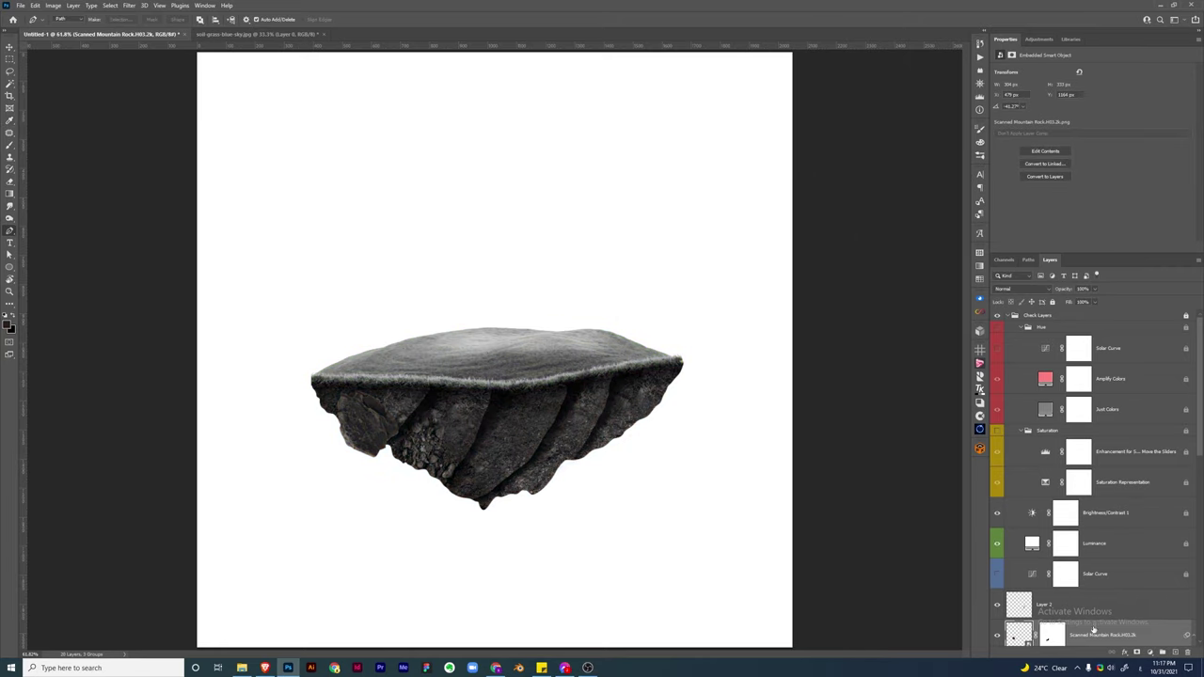
pyautogui.hotkey('ctrl', 'shift', 'b')
# Return to the normal colour view, add a mask to the rock, and choose a soft brush
pyautogui.click(651, 198)
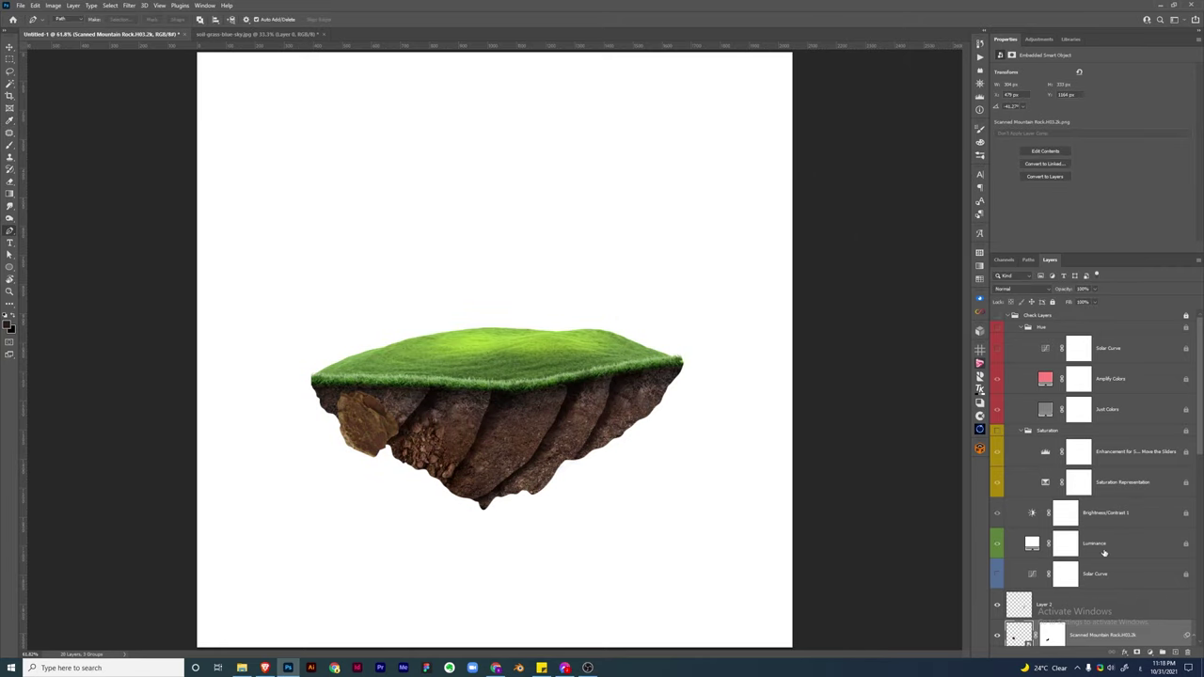
pyautogui.scroll(-3, 1091, 489)
pyautogui.rightClick(1072, 518)
pyautogui.press('Escape')
pyautogui.click(1124, 650)
pyautogui.press('b')
pyautogui.rightClick(502, 250)
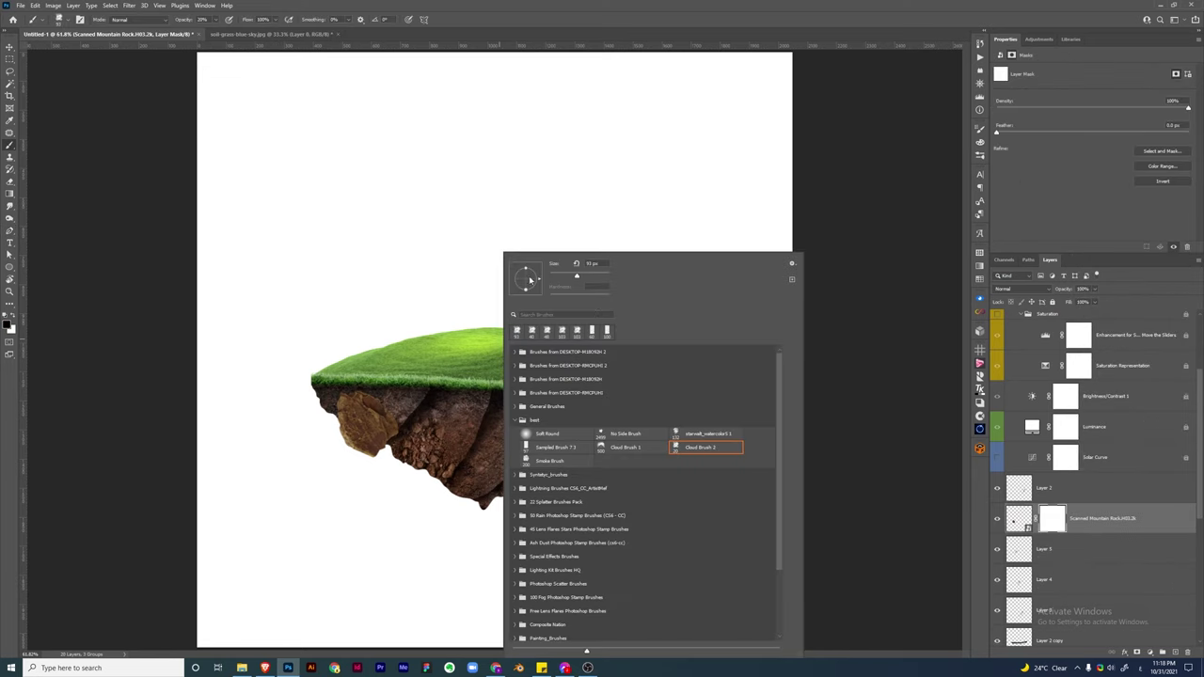
pyautogui.press('Escape')
pyautogui.scroll(3, 414, 458)
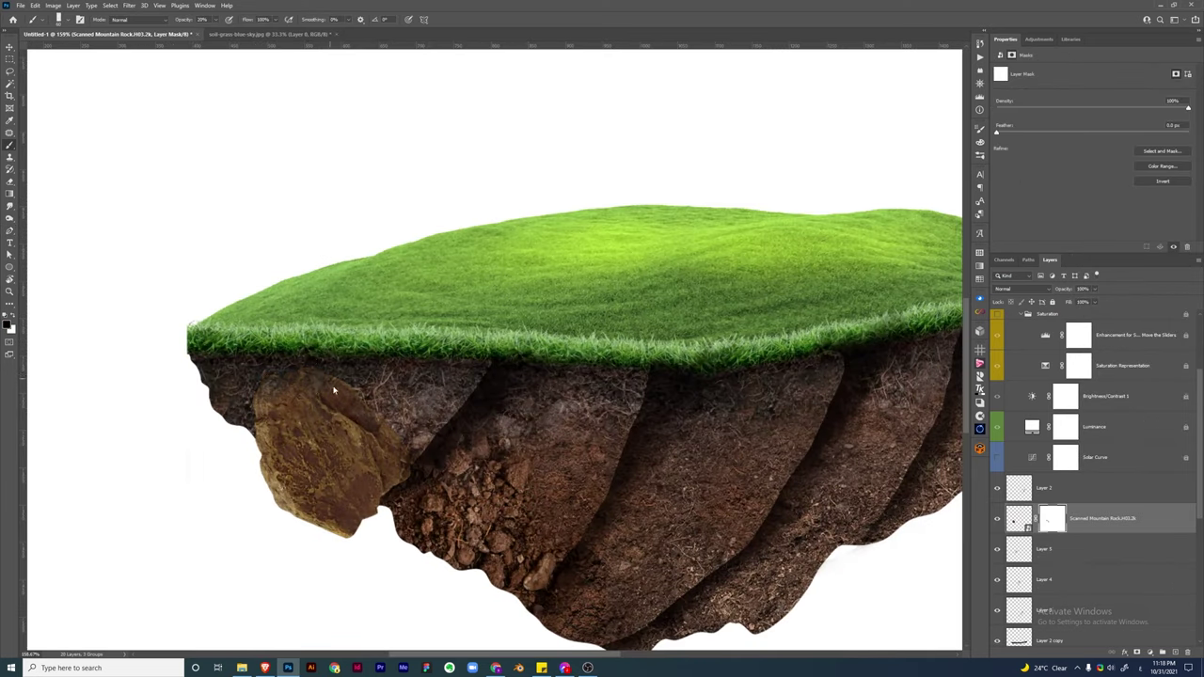
# Paint the mask to hide the rock's upper edge, restoring a bit near the grass
pyautogui.moveTo(262, 362); pyautogui.dragTo(350, 408)
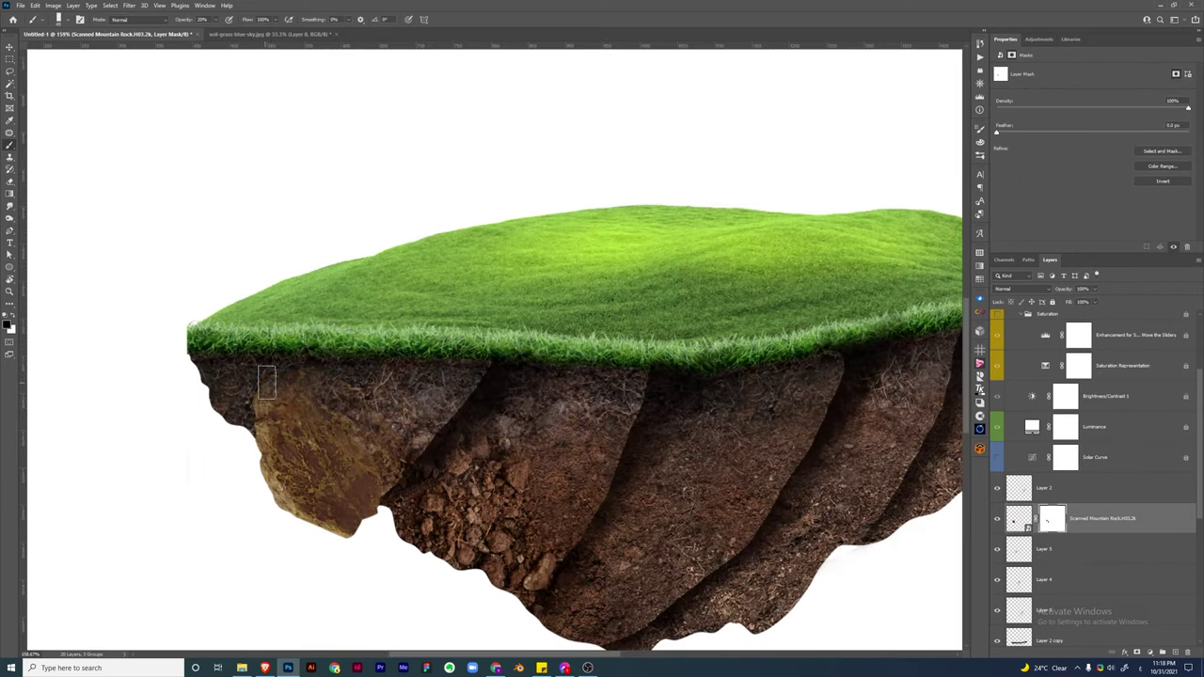
pyautogui.moveTo(266, 382); pyautogui.dragTo(328, 431)
pyautogui.moveTo(295, 395); pyautogui.dragTo(325, 369)
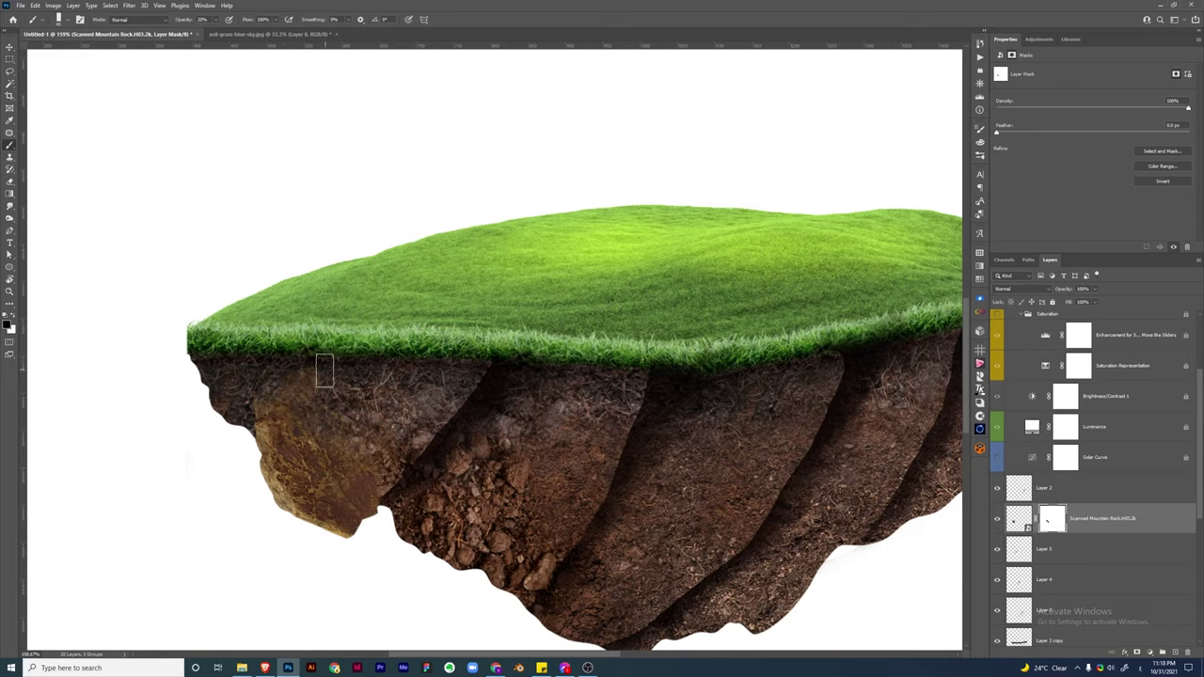
pyautogui.hotkey('ctrl', '0')
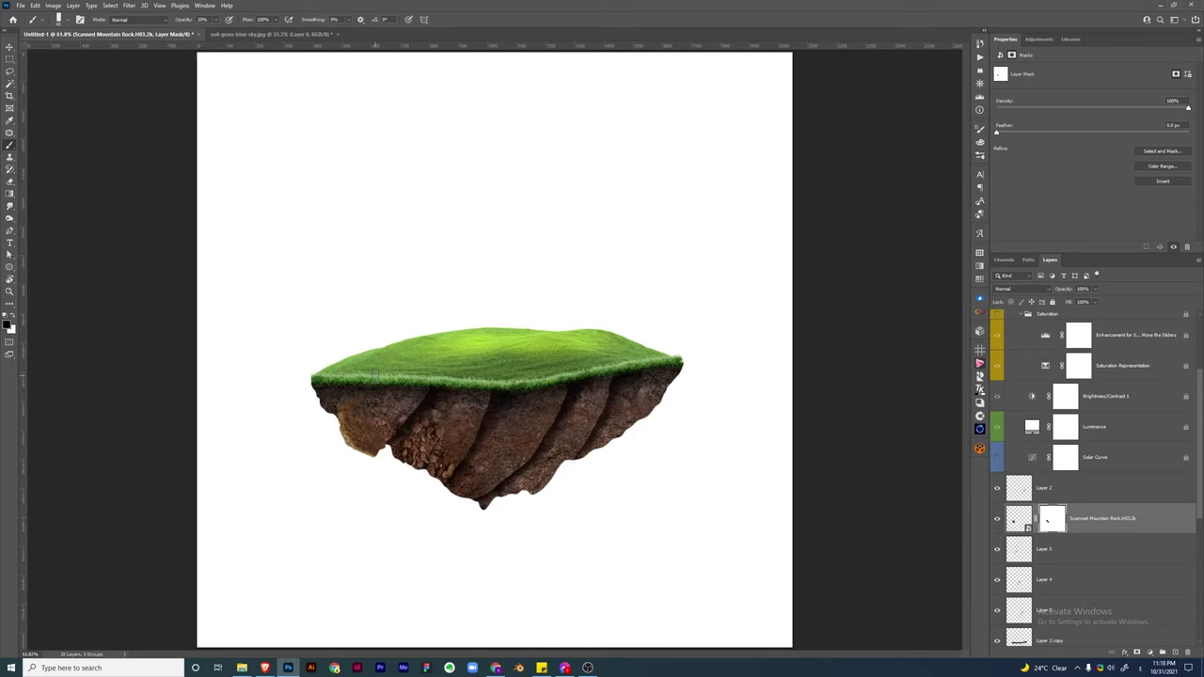
# Apply a Hue/Saturation smart filter to the Scanned Mountain Rock layer
pyautogui.press('i')
pyautogui.scroll(2, 264, 305)
pyautogui.hotkey('ctrl', 'u')
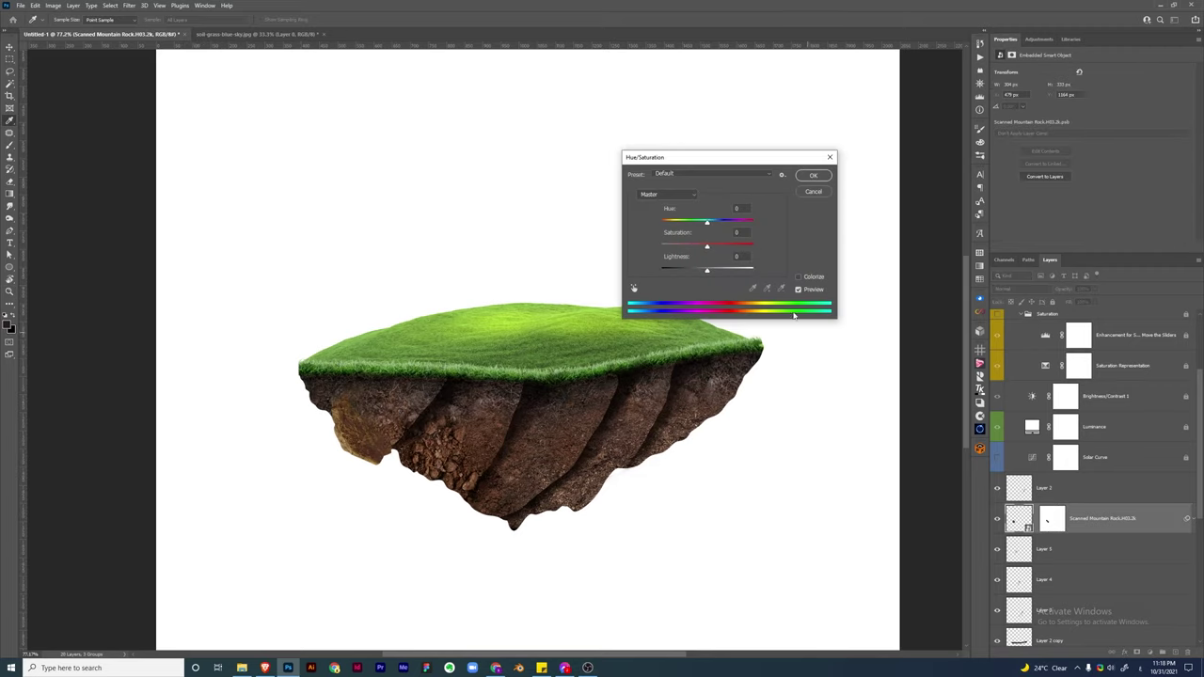
pyautogui.write('-20')
pyautogui.press('Return')
pyautogui.press('z')
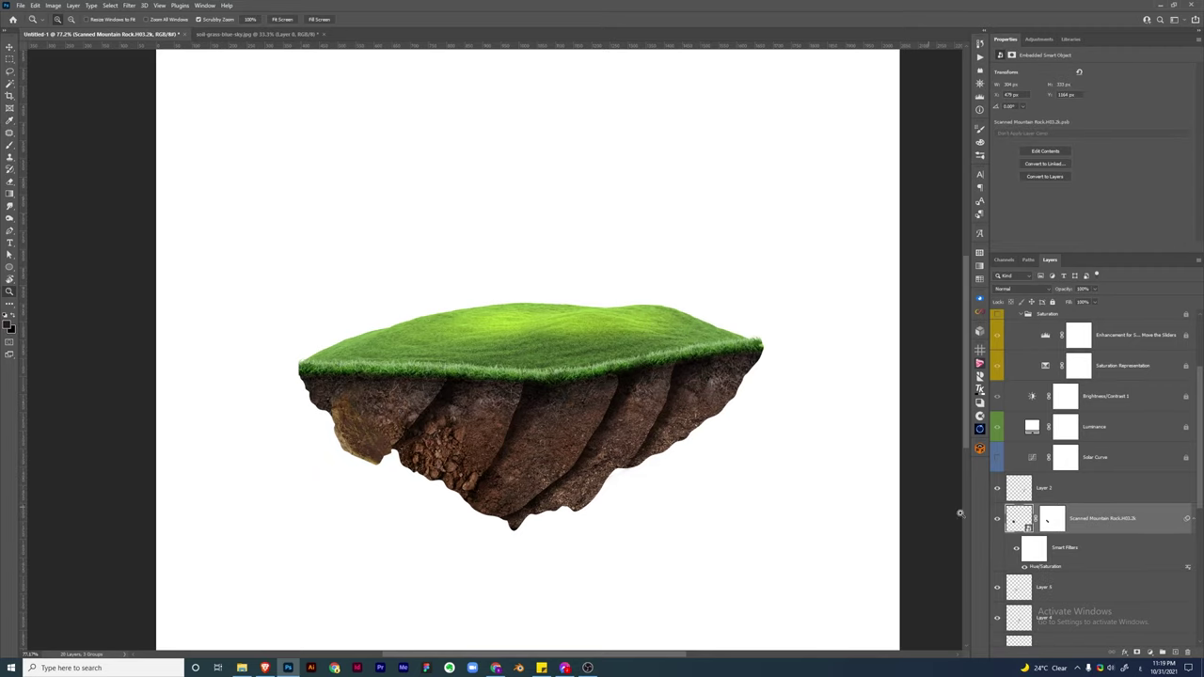
pyautogui.hotkey('ctrl', '\\')
pyautogui.press('b')
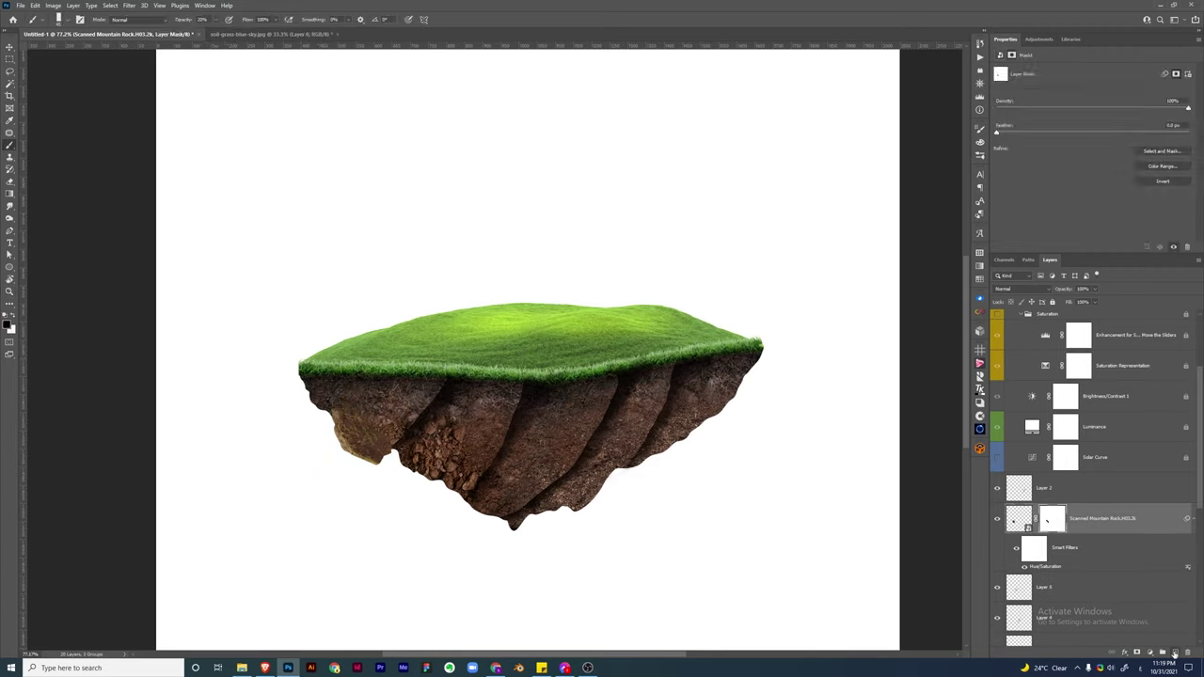
# Add an empty Layer 6 above the rock, select Layer 2, and start Place Embedded
pyautogui.click(1174, 652)
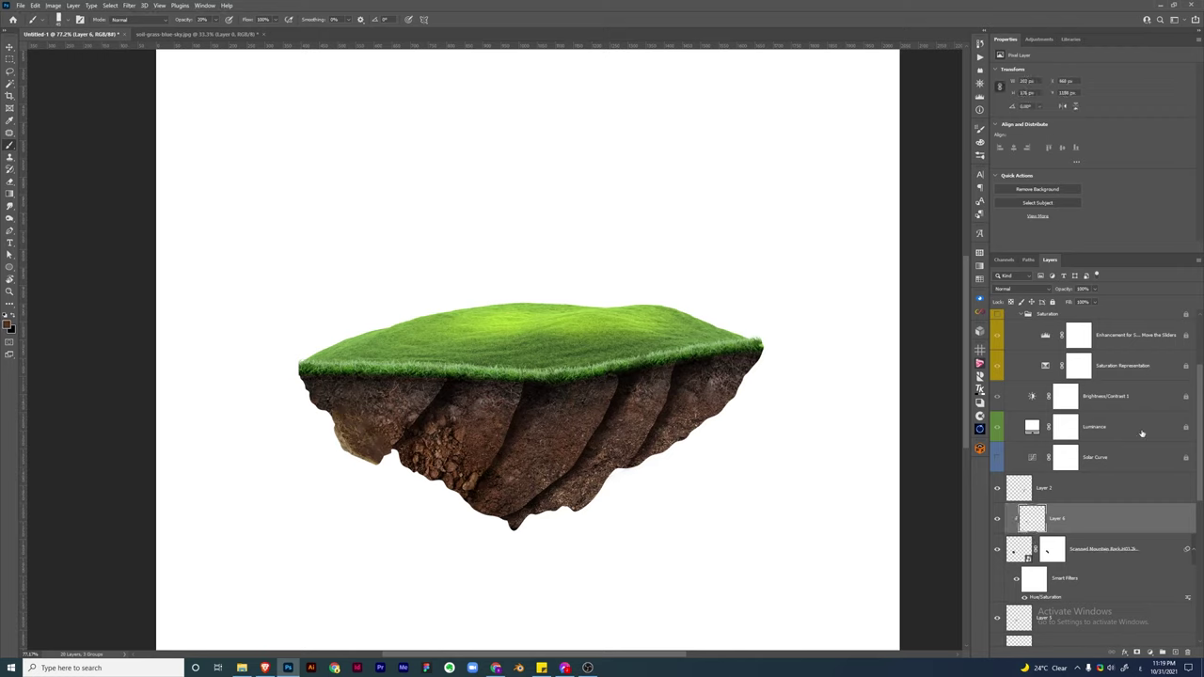
pyautogui.scroll(-3, 1091, 508)
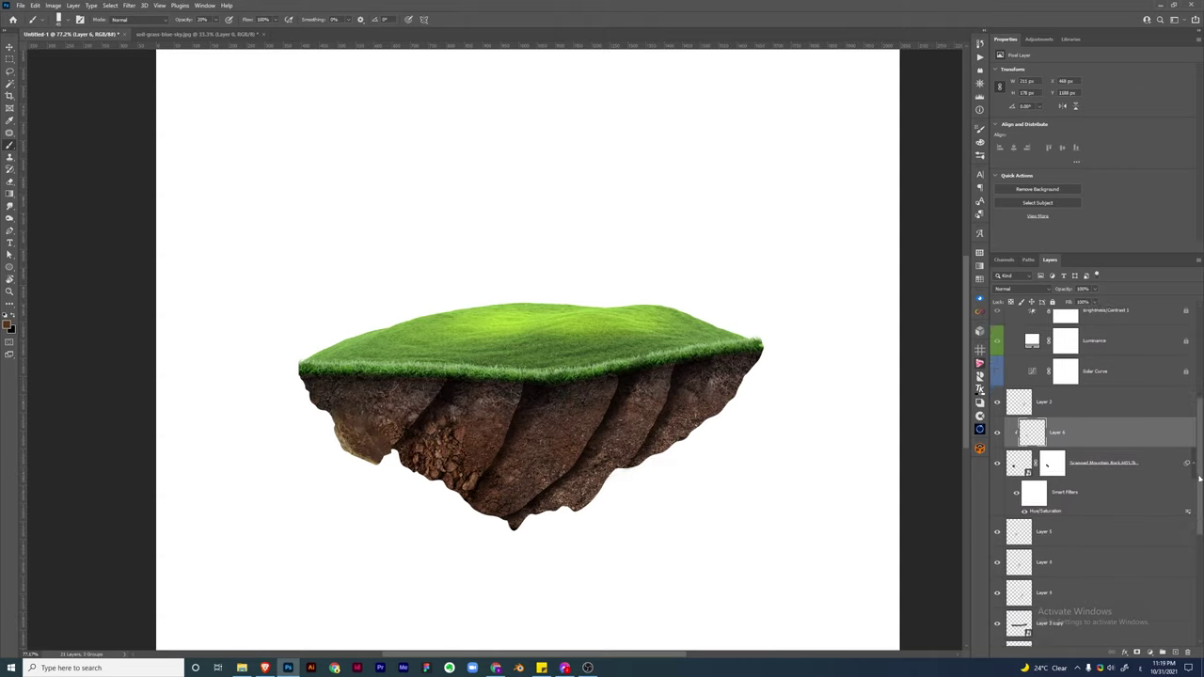
pyautogui.scroll(-3, 1010, 496)
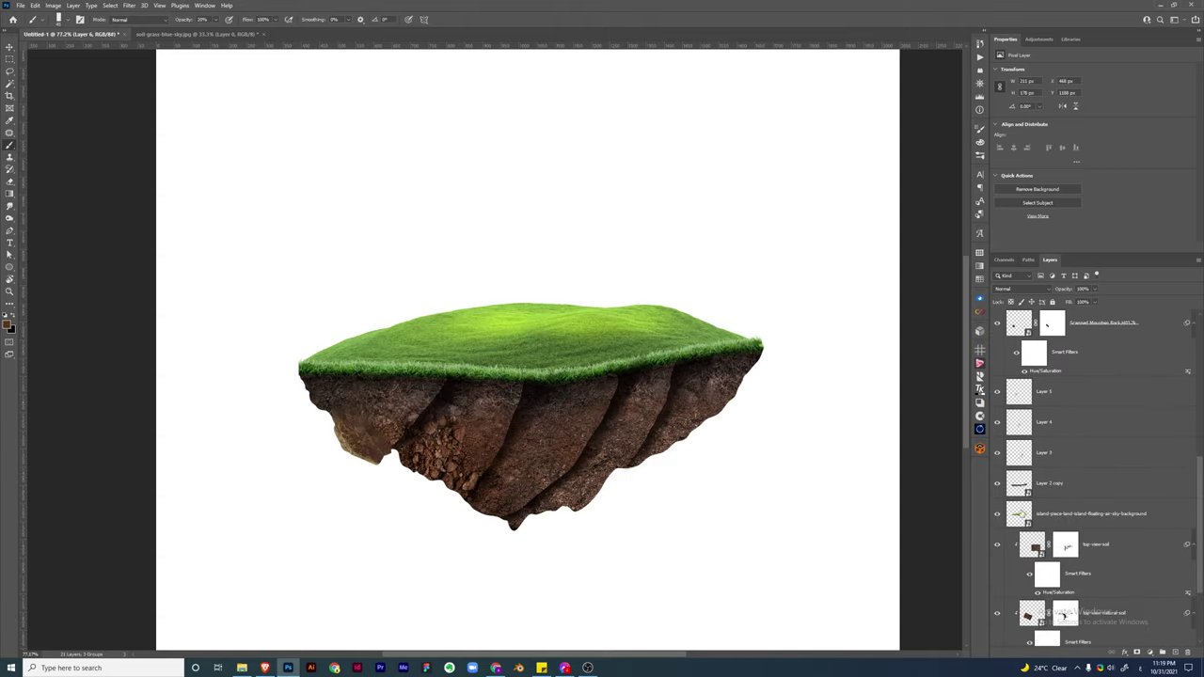
pyautogui.press('v')
pyautogui.keyDown('ctrl'); pyautogui.click(511, 423); pyautogui.keyUp('ctrl')
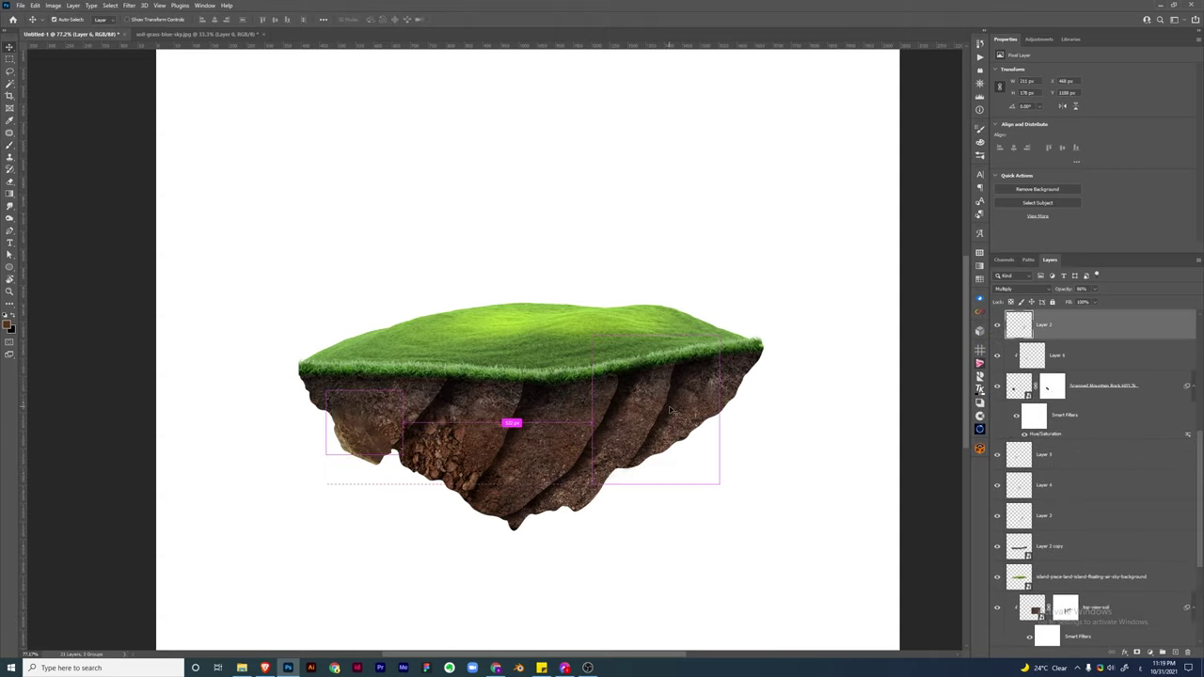
pyautogui.click(1049, 546)
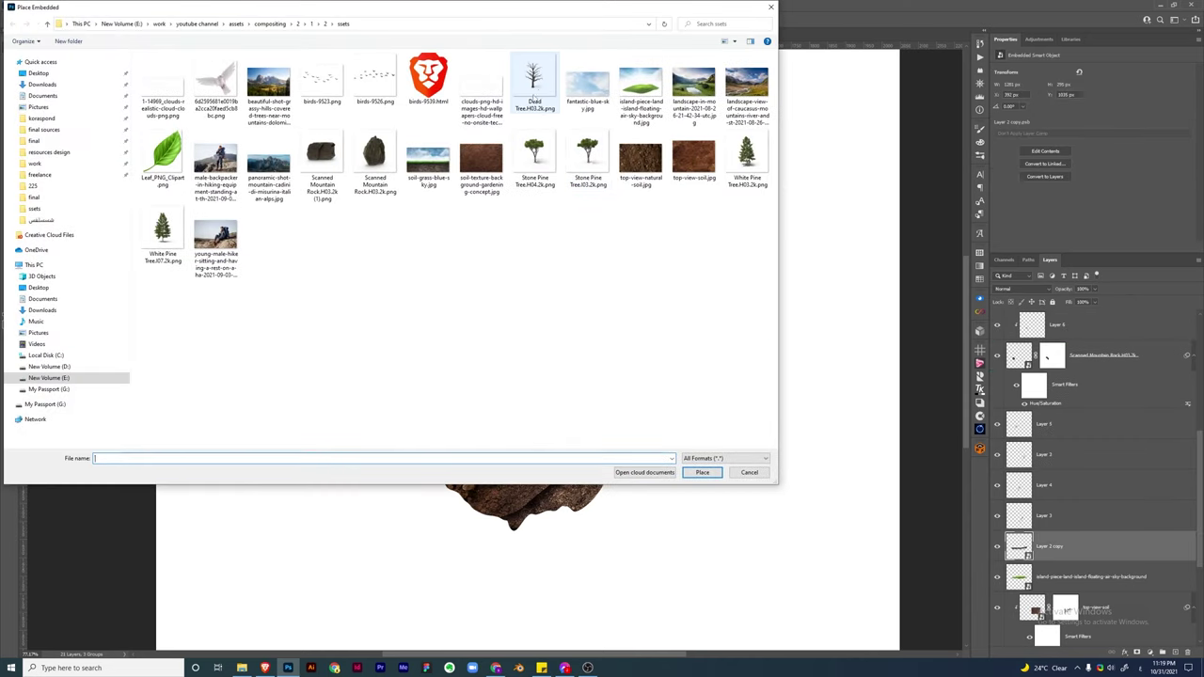
# Place Dead Tree.H03.2k and scale it onto the island
pyautogui.doubleClick(535, 81)
pyautogui.moveTo(634, 471)
pyautogui.mouseDown()
pyautogui.moveTo(722, 391)
pyautogui.moveTo(724, 403)
pyautogui.mouseUp()
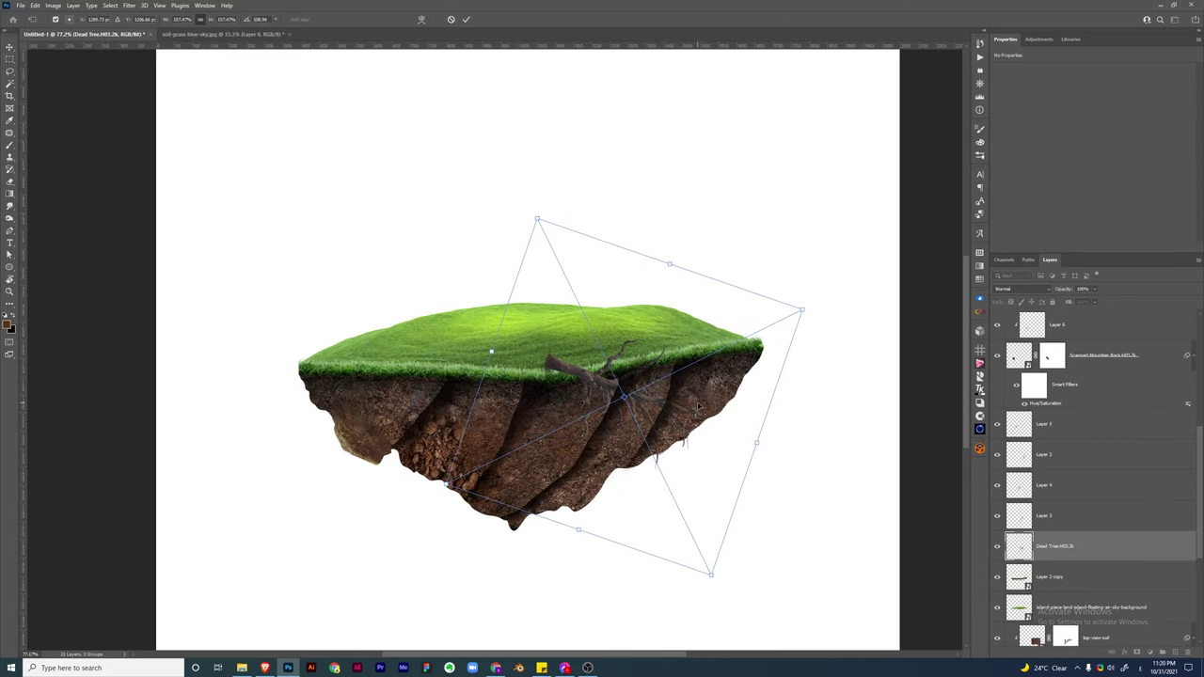
pyautogui.press('Return')
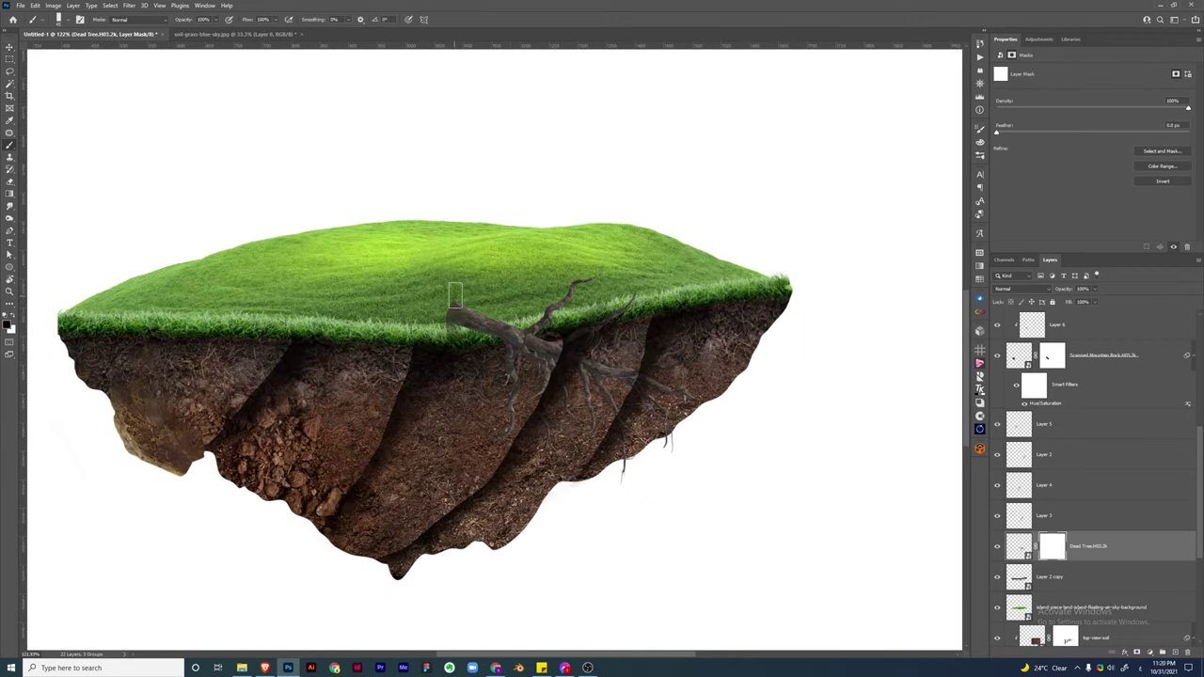
# Mask out part of the dead tree, apply Brightness/Contrast, and duplicate the layer
pyautogui.moveTo(451, 291); pyautogui.dragTo(513, 405)
pyautogui.moveTo(564, 301); pyautogui.dragTo(581, 400)
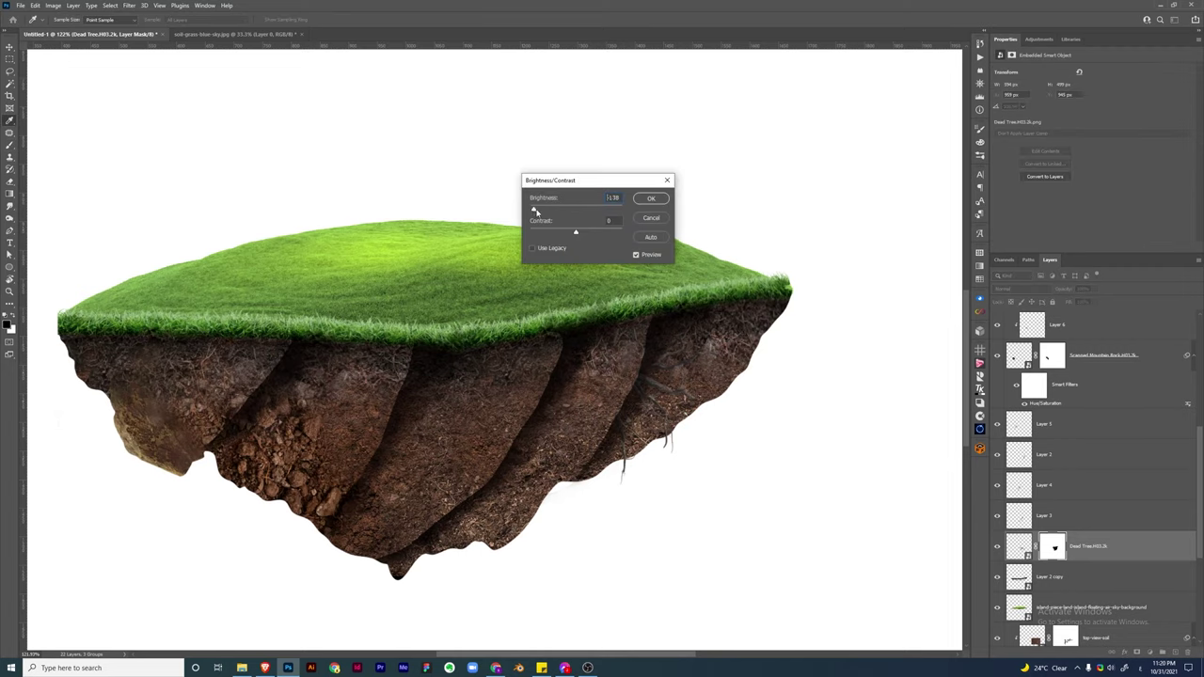
pyautogui.moveTo(536, 212); pyautogui.dragTo(574, 209)
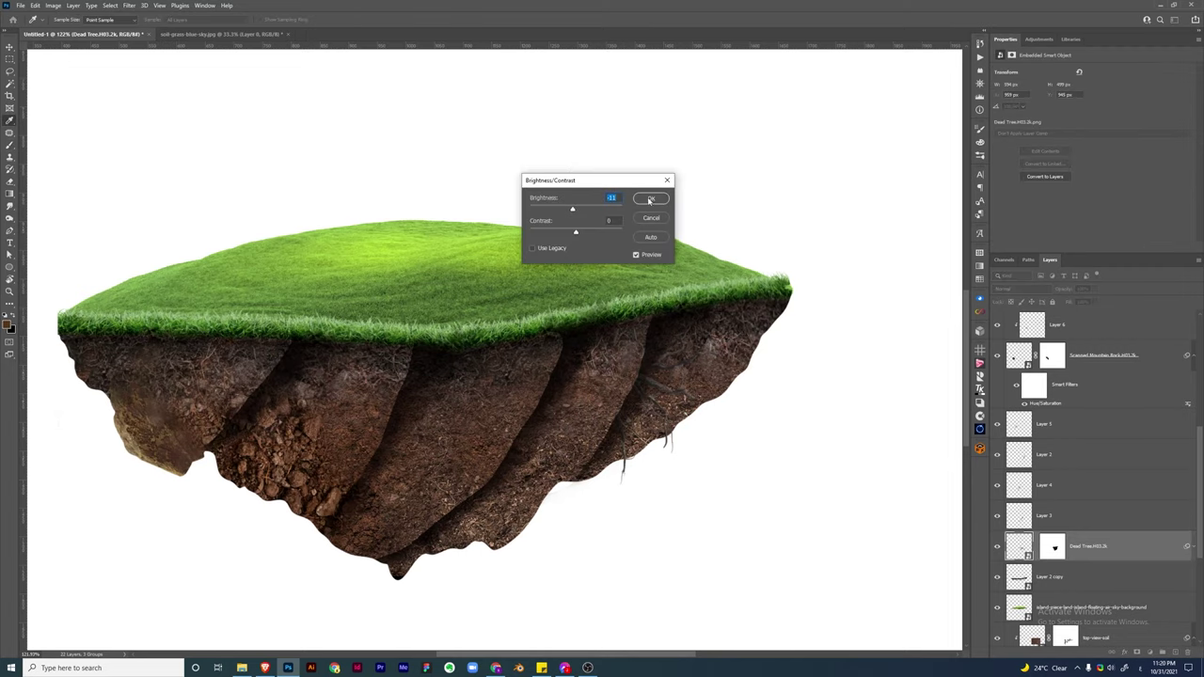
pyautogui.press('Return')
pyautogui.press('z')
pyautogui.hotkey('ctrl', '0')
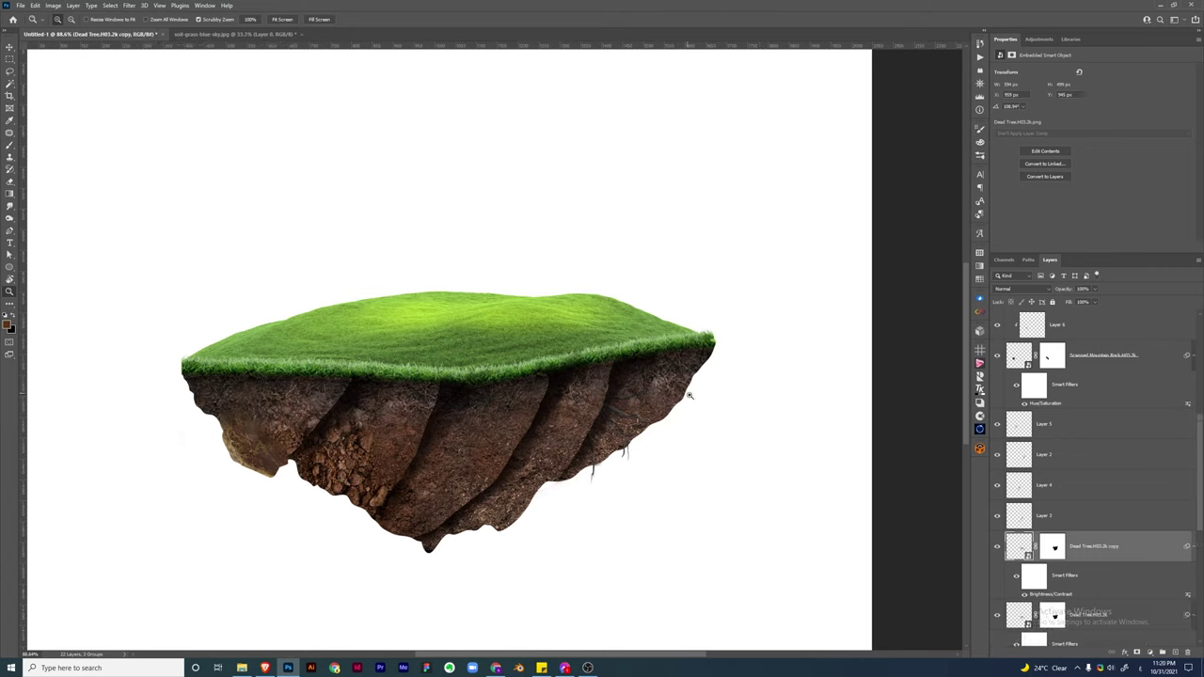
# Rotate the first tree copy across the soil, mask away its branches, and adjust its brightness
pyautogui.hotkey('ctrl', 'i')
pyautogui.hotkey('ctrl', 't')
pyautogui.moveTo(753, 273)
pyautogui.mouseDown()
pyautogui.moveTo(742, 370)
pyautogui.moveTo(620, 361)
pyautogui.mouseUp()
pyautogui.press('Return')
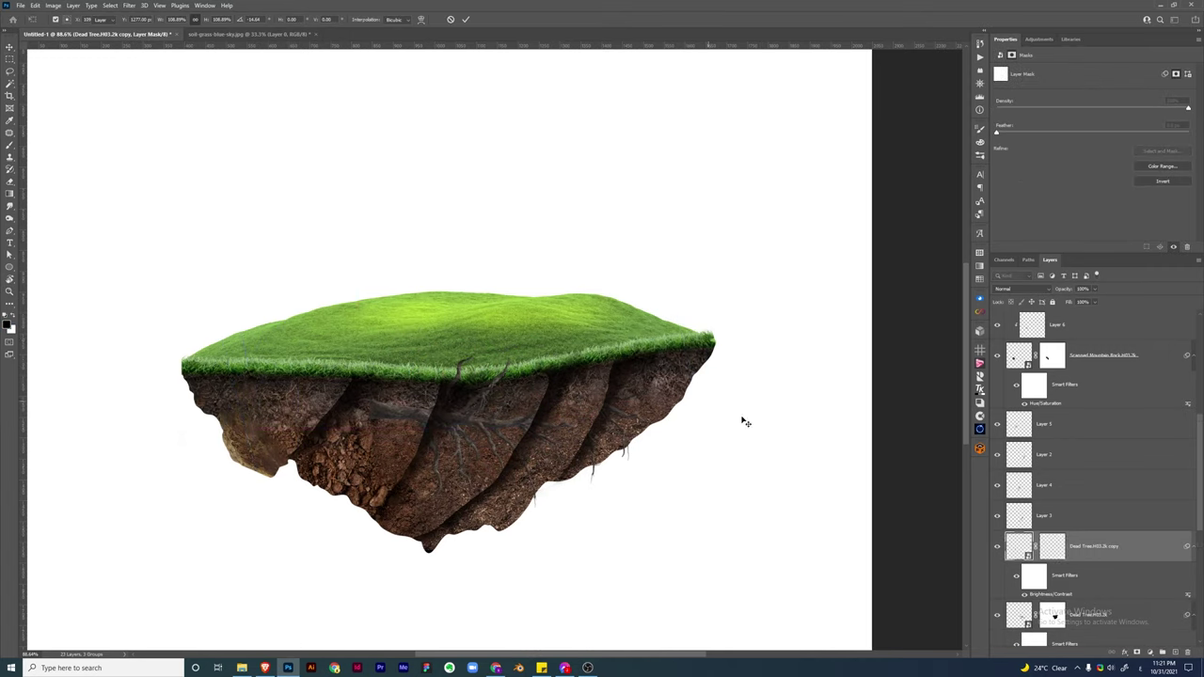
pyautogui.moveTo(354, 405); pyautogui.dragTo(475, 436)
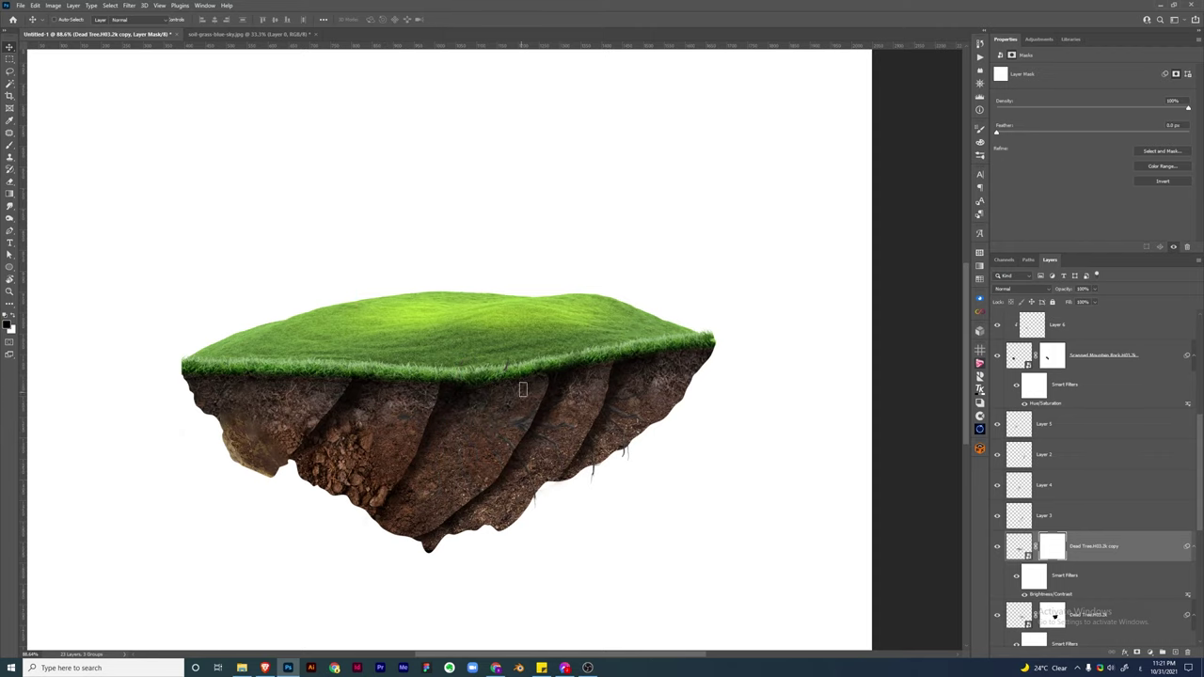
pyautogui.press('b')
pyautogui.hotkey('ctrl', '2')
pyautogui.hotkey('ctrl', 'alt', 'f')
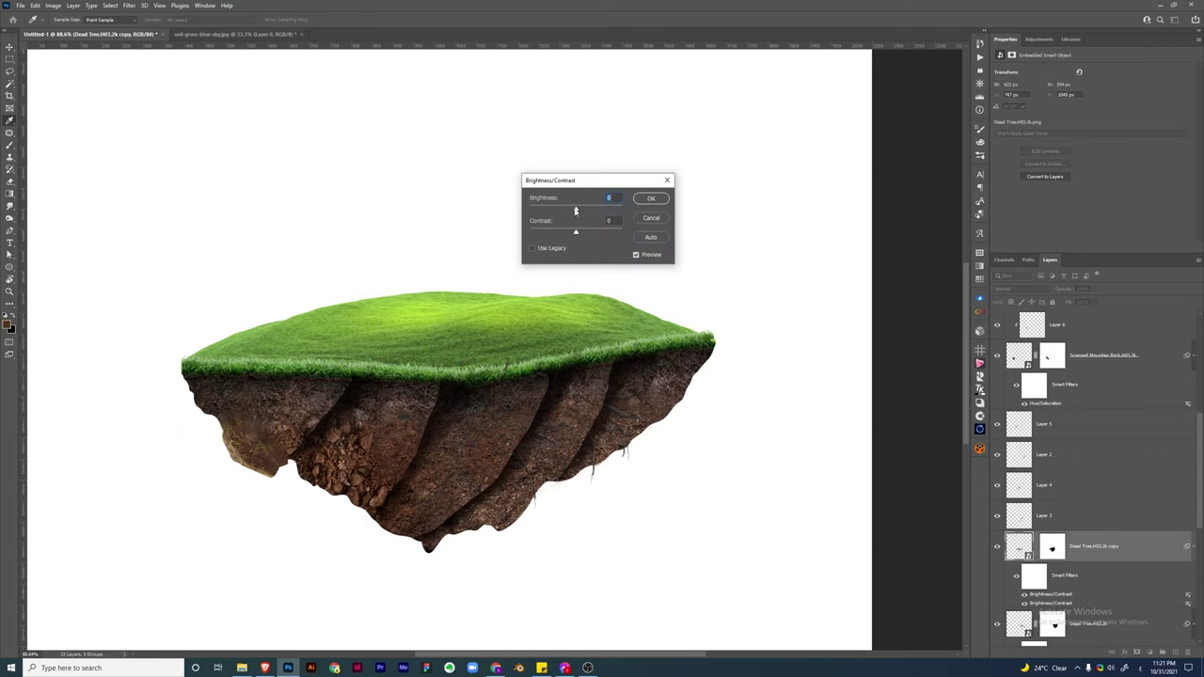
pyautogui.press('Up')
# Adjust Brightness/Contrast on the original dead tree layer below
pyautogui.press('Return')
pyautogui.hotkey('alt', '[')
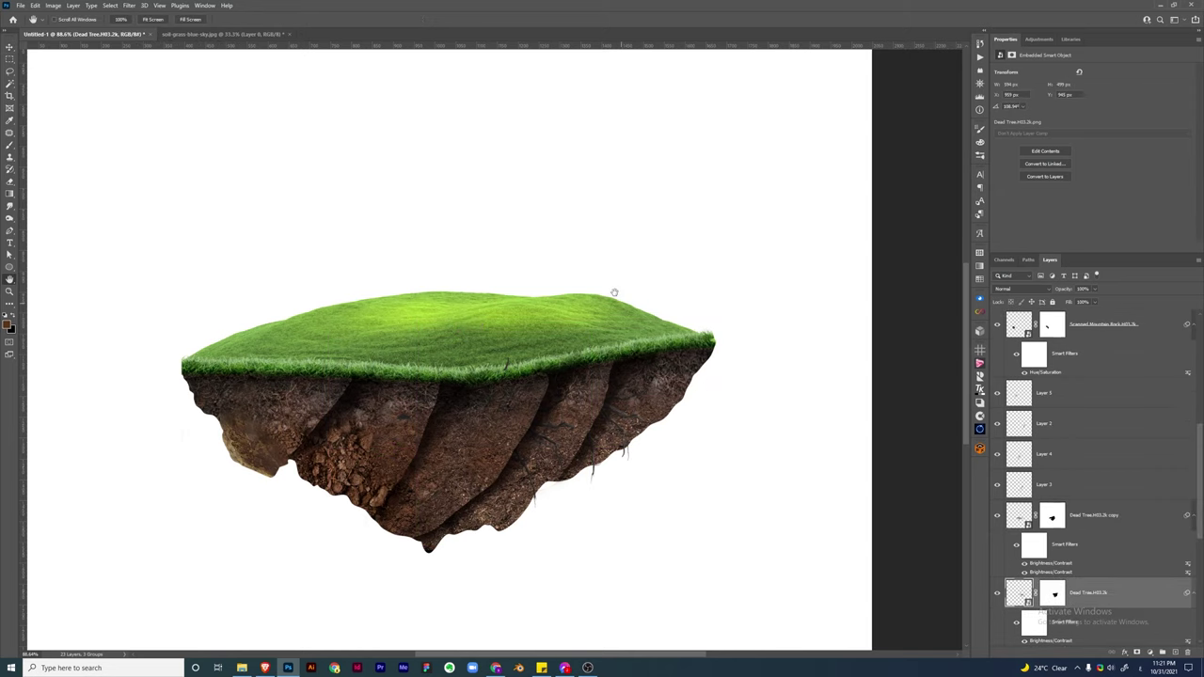
pyautogui.hotkey('ctrl', 'alt', 'f')
pyautogui.press('Return')
# Make copy 2, move it left, mask it to faint roots, and set brightness -21
pyautogui.hotkey('ctrl', 'j')
pyautogui.hotkey('ctrl', 't')
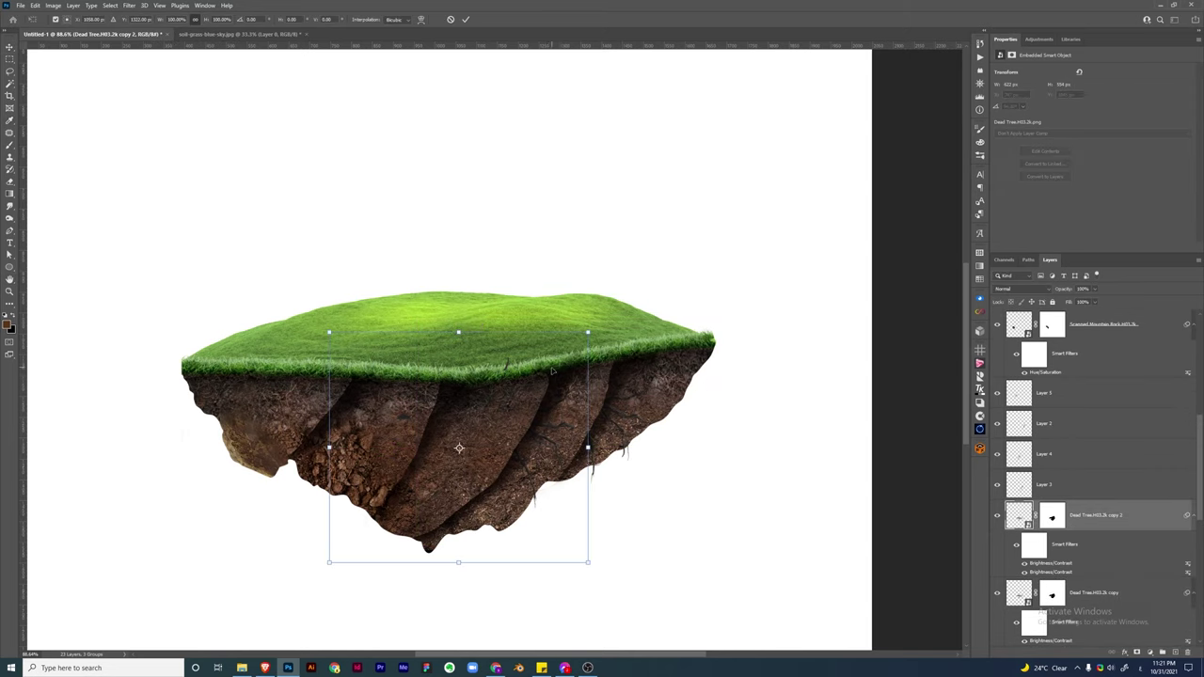
pyautogui.moveTo(734, 482); pyautogui.dragTo(458, 473)
pyautogui.press('Return')
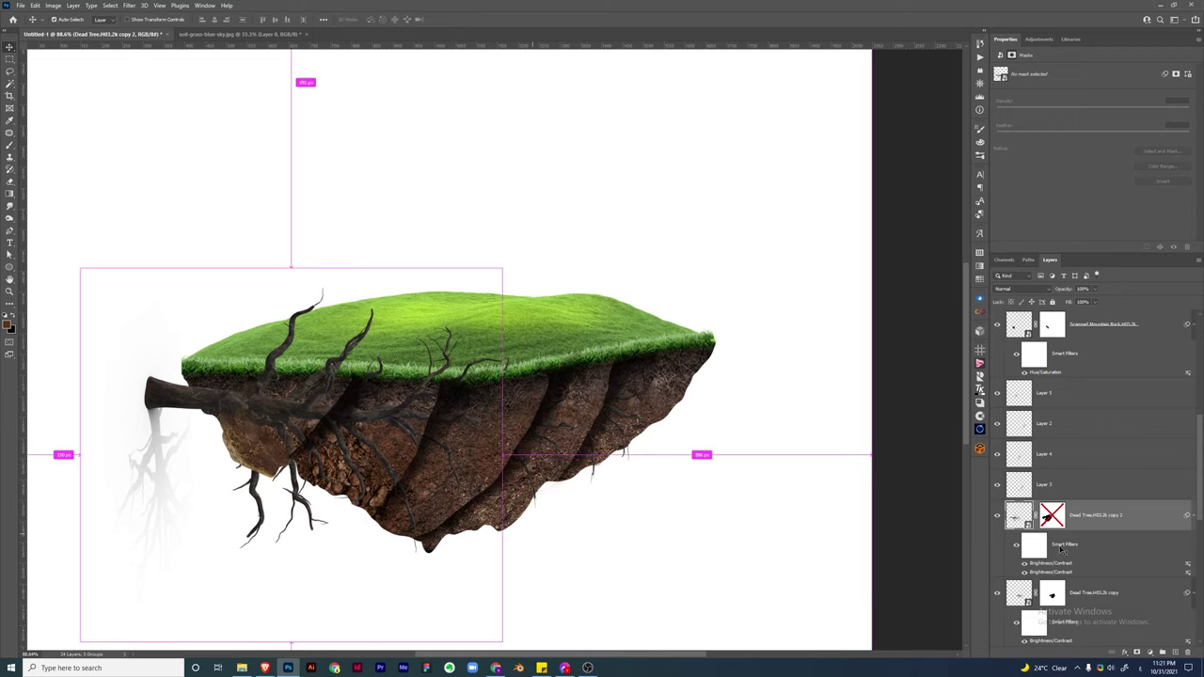
pyautogui.keyDown('shift'); pyautogui.click(1051, 516); pyautogui.keyUp('shift')
pyautogui.press('b')
pyautogui.moveTo(160, 395)
pyautogui.mouseDown()
pyautogui.moveTo(141, 485)
pyautogui.moveTo(174, 527)
pyautogui.moveTo(283, 349)
pyautogui.mouseUp()
pyautogui.moveTo(419, 406)
pyautogui.mouseDown()
pyautogui.moveTo(381, 475)
pyautogui.moveTo(272, 527)
pyautogui.moveTo(320, 357)
pyautogui.moveTo(282, 310)
pyautogui.mouseUp()
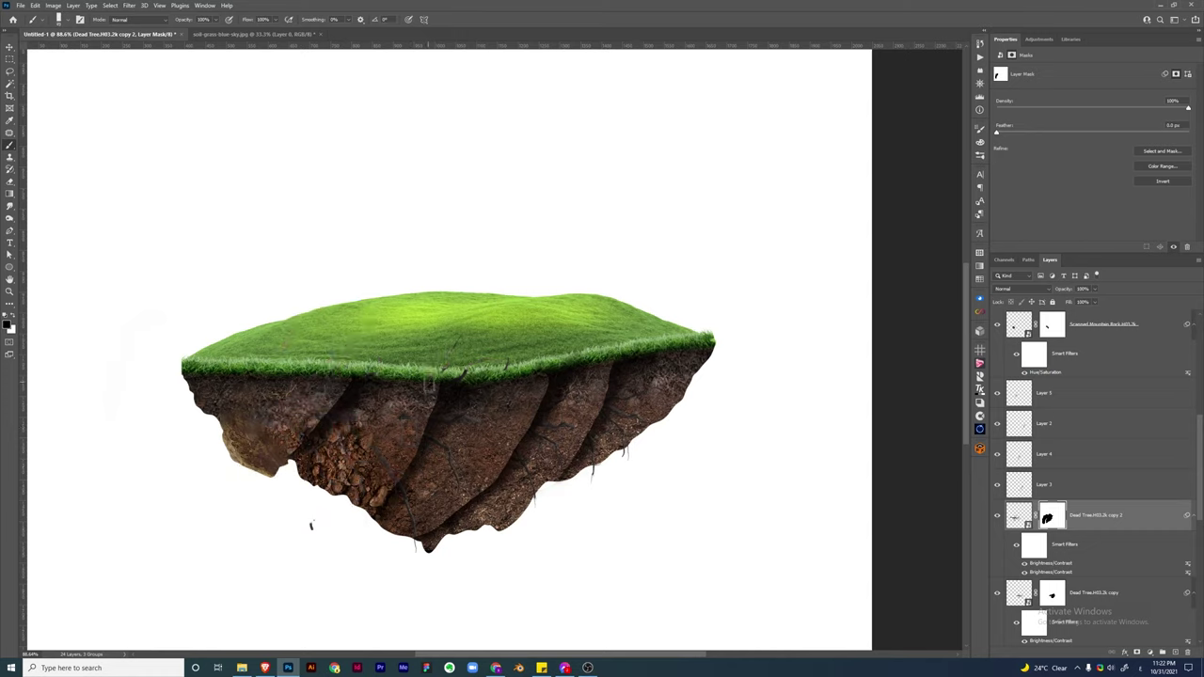
pyautogui.hotkey('alt', '[')
pyautogui.hotkey('alt', ']')
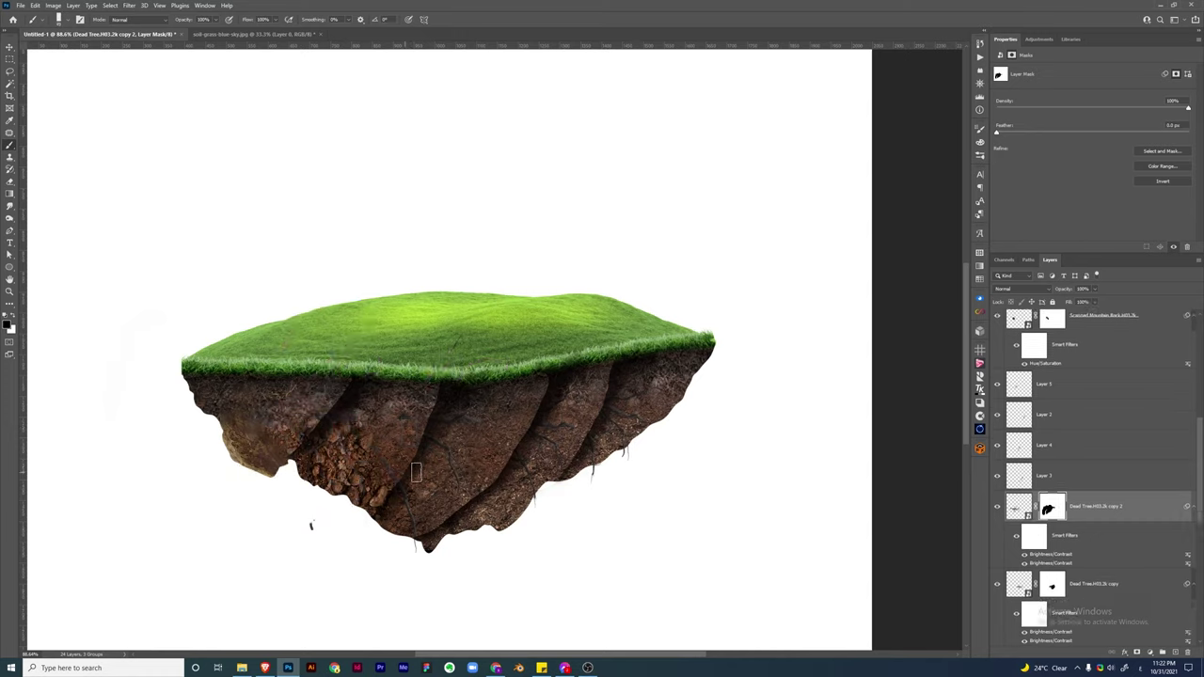
pyautogui.hotkey('ctrl', 'alt', 'f')
pyautogui.moveTo(576, 209); pyautogui.dragTo(569, 210)
pyautogui.press('Return')
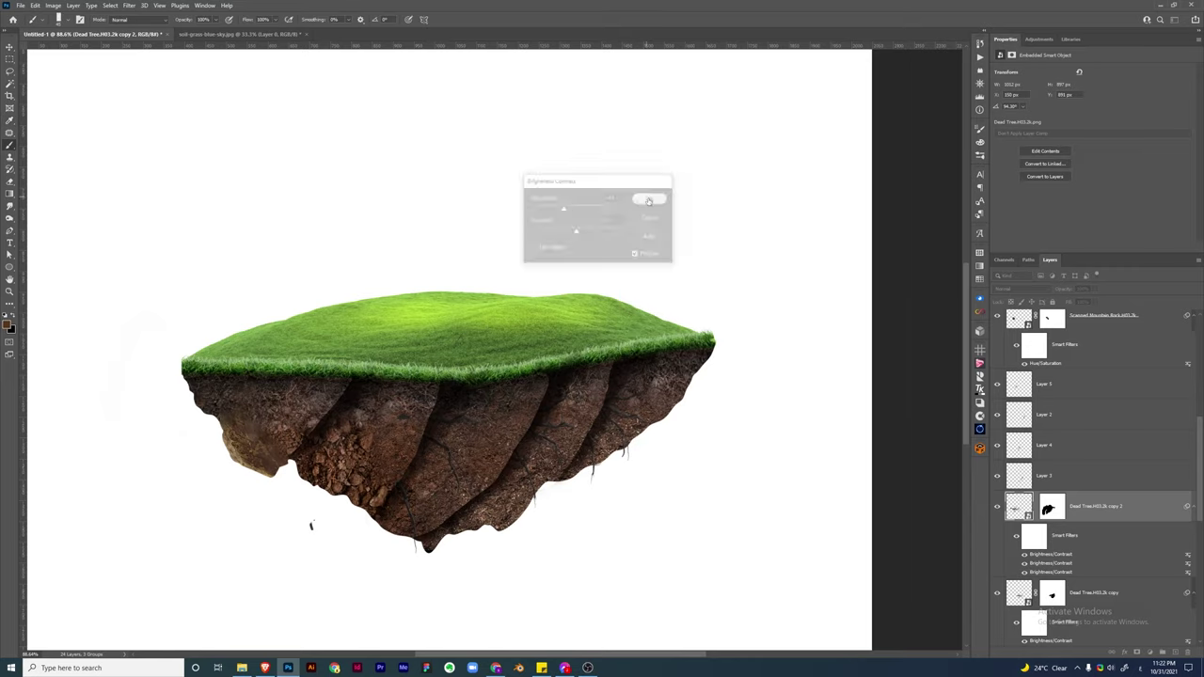
# Make copy 3, rotate it across the island, mask most of it, and adjust brightness
pyautogui.hotkey('ctrl', 'j')
pyautogui.press('d')
pyautogui.hotkey('alt', 'BackSpace')
pyautogui.hotkey('ctrl', 't')
pyautogui.moveTo(379, 402); pyautogui.dragTo(326, 370)
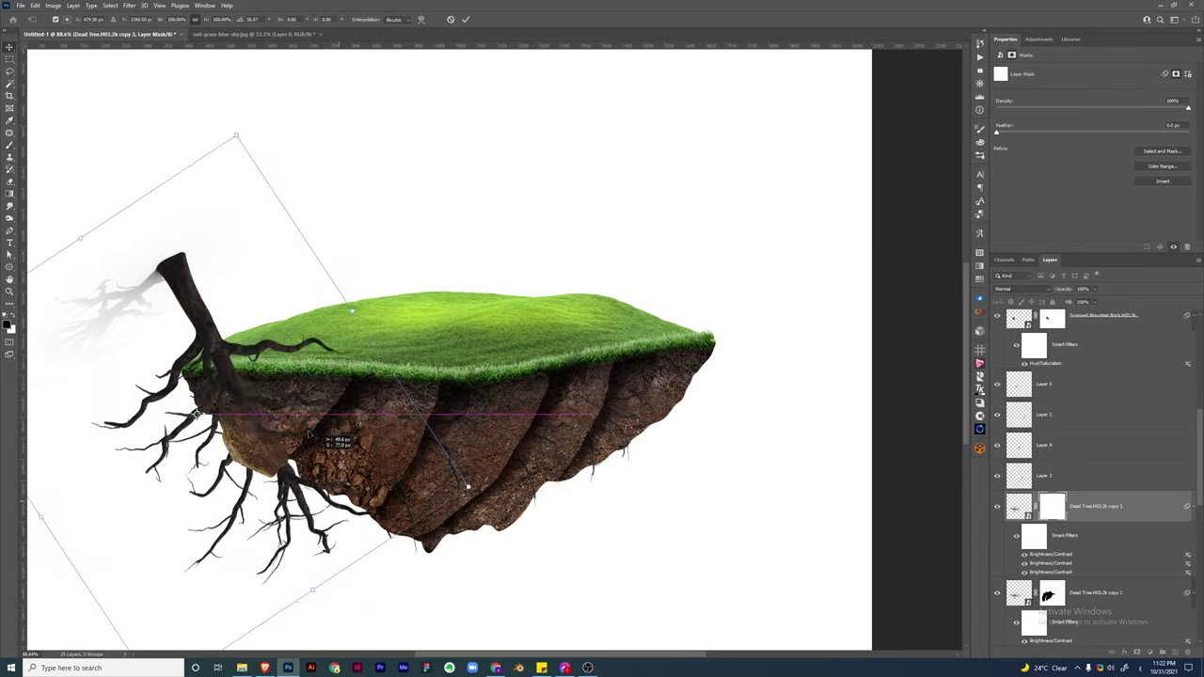
pyautogui.moveTo(449, 416); pyautogui.dragTo(411, 344)
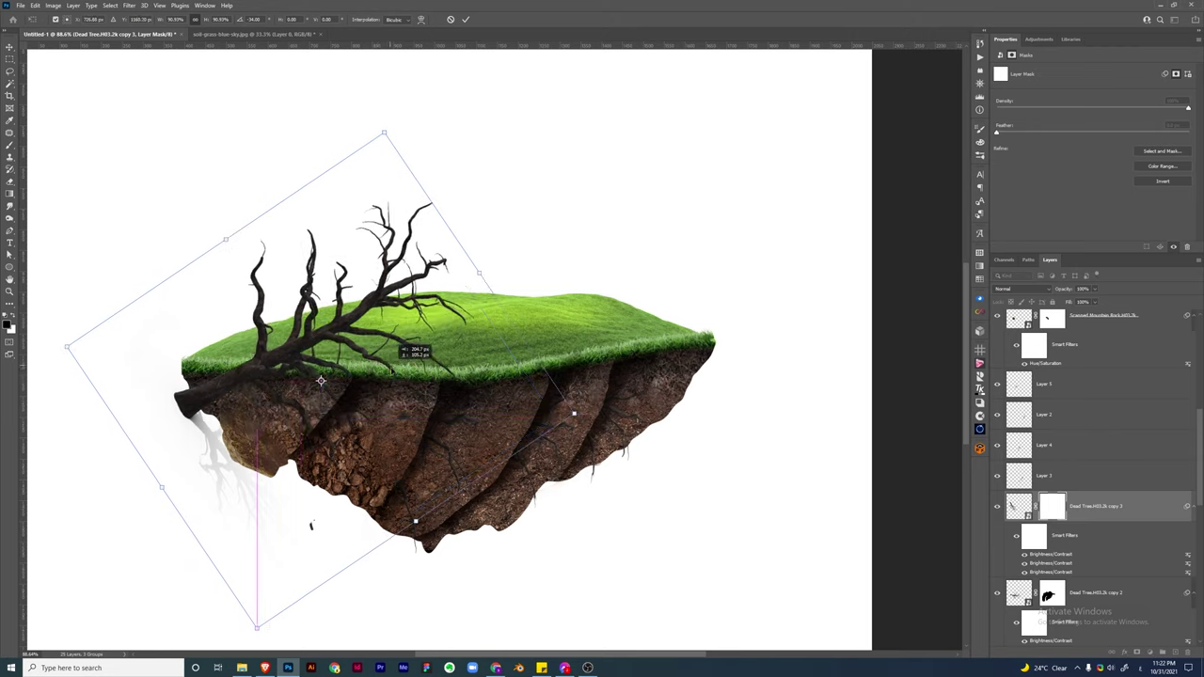
pyautogui.press('Return')
pyautogui.moveTo(188, 395)
pyautogui.mouseDown()
pyautogui.moveTo(226, 470)
pyautogui.moveTo(256, 451)
pyautogui.moveTo(376, 302)
pyautogui.moveTo(443, 321)
pyautogui.mouseUp()
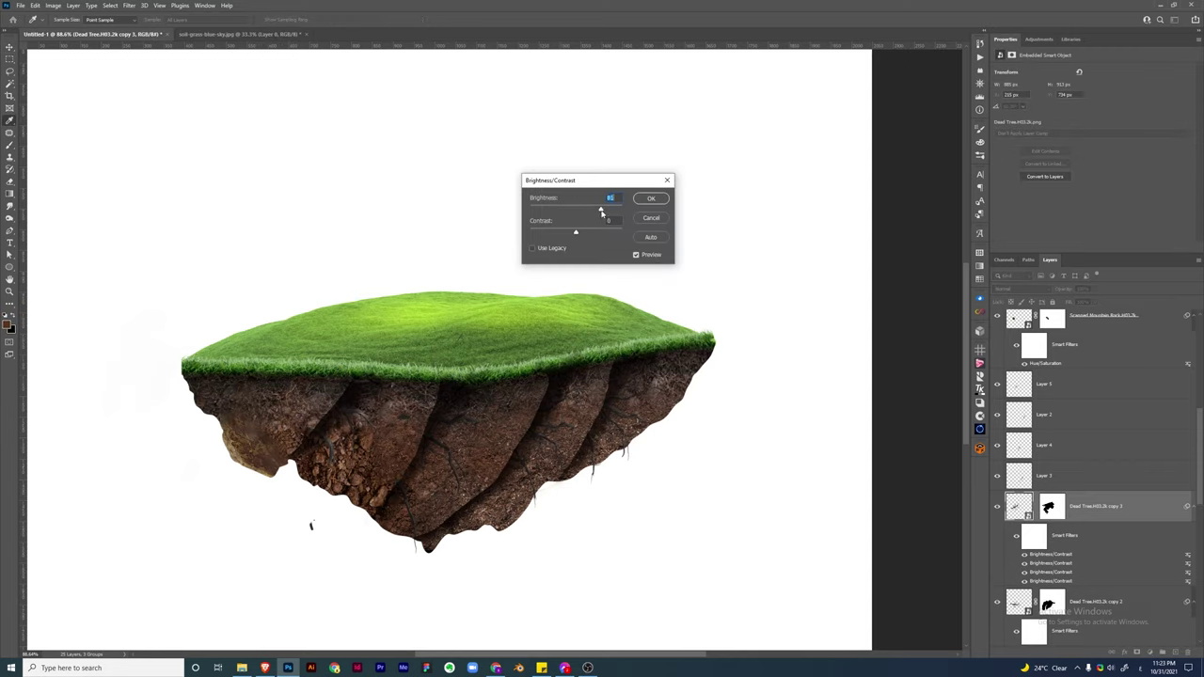
pyautogui.press('Return')
# Add a white mask to Group 1 and convert it into a smart object
pyautogui.scroll(-5, 1199, 420)
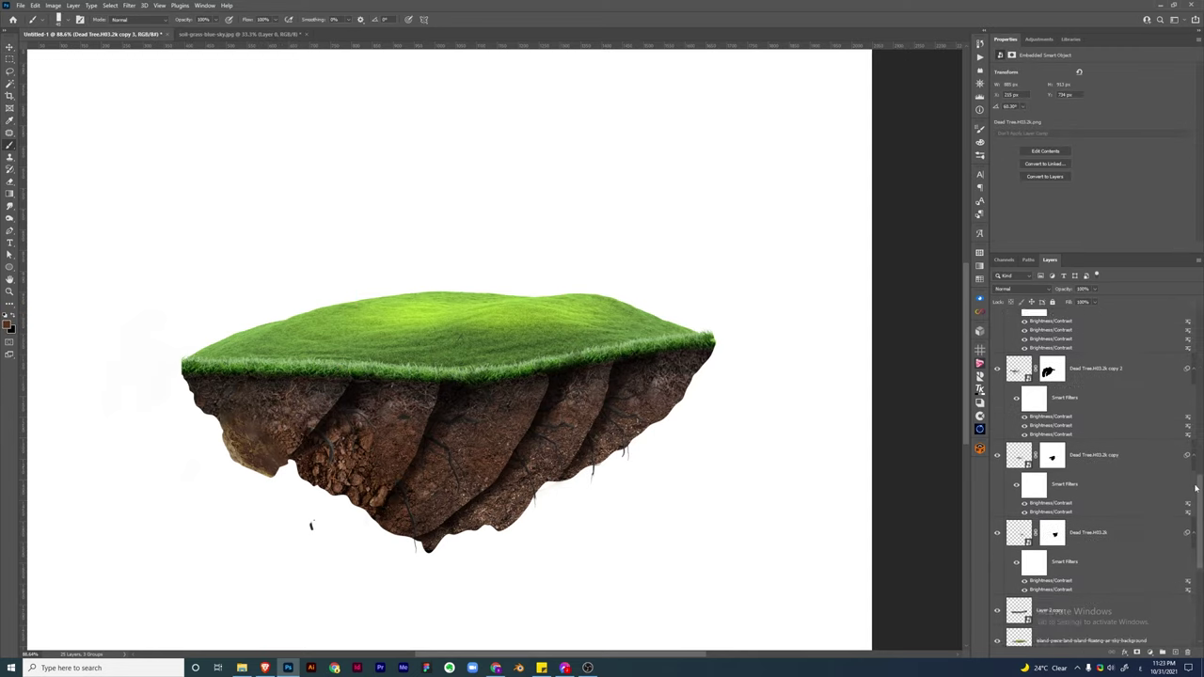
pyautogui.scroll(-5, 1200, 420)
pyautogui.click(1023, 355)
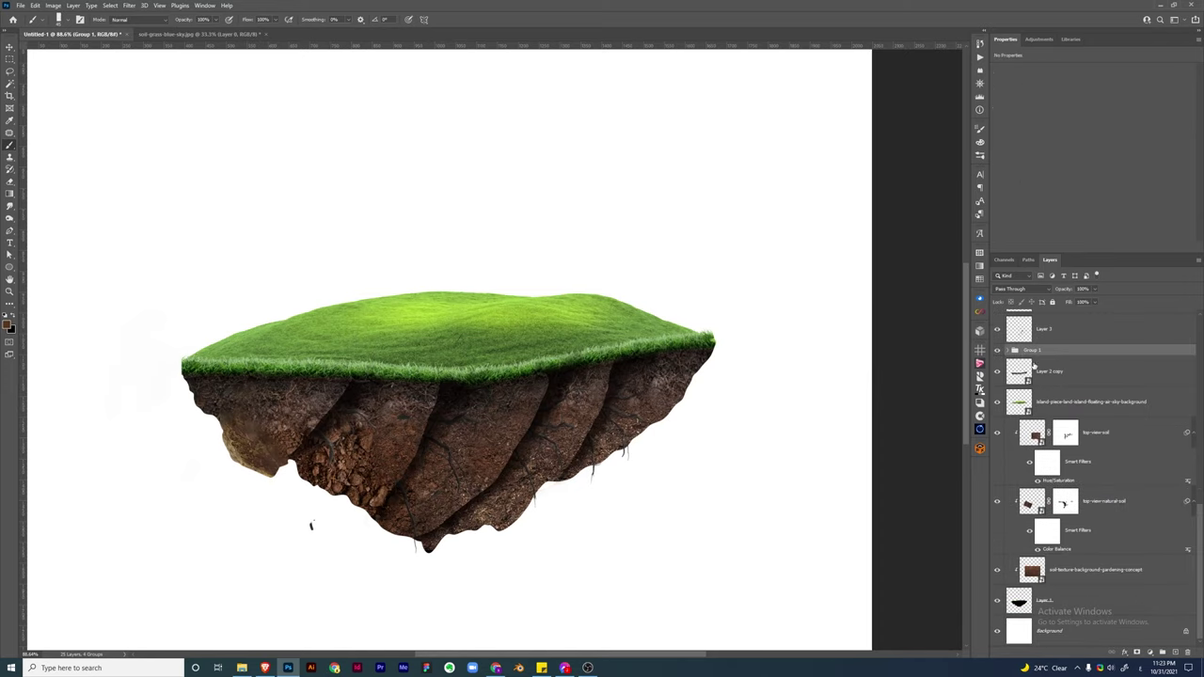
pyautogui.click(1148, 652)
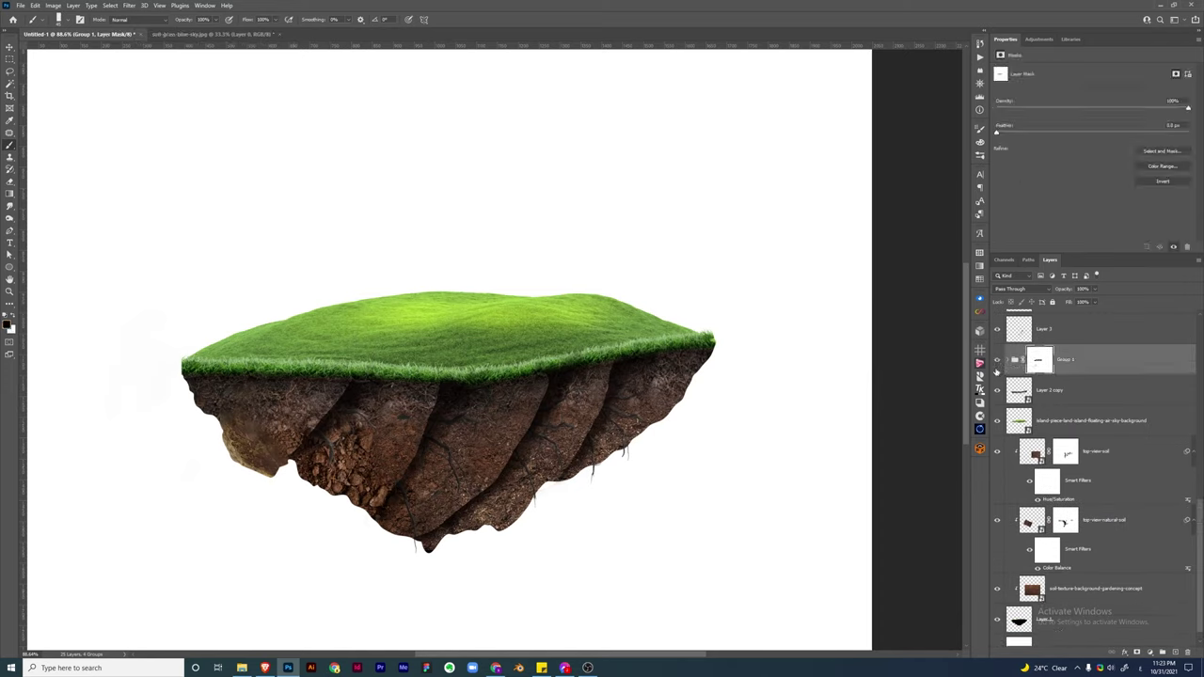
pyautogui.rightClick(1090, 376)
pyautogui.click(1128, 413)
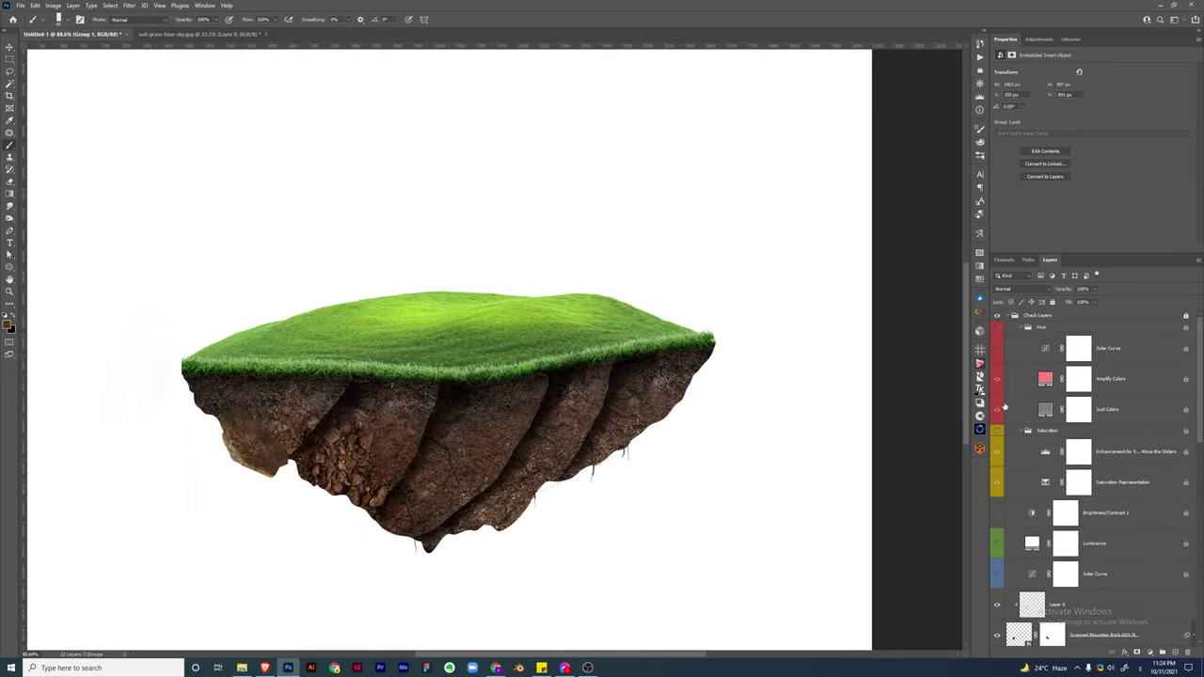
# Apply the Hue/Saturation change to Group 1, hide the check layers, and add empty Layer 7
pyautogui.click(999, 329)
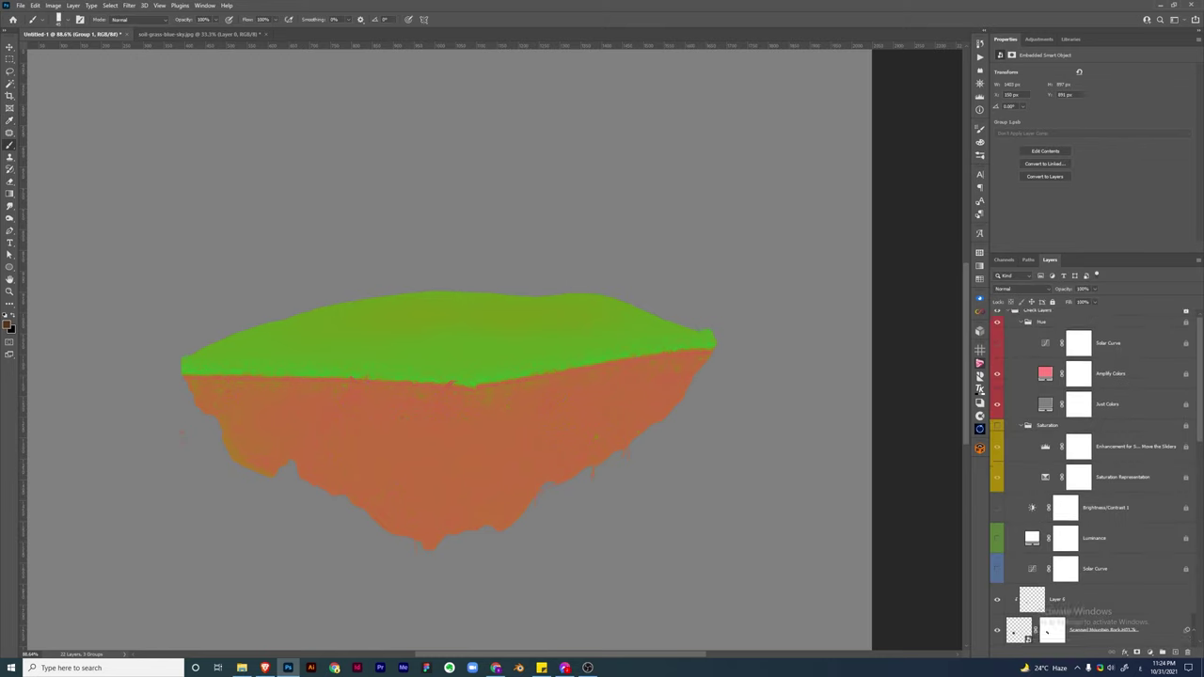
pyautogui.click(997, 322)
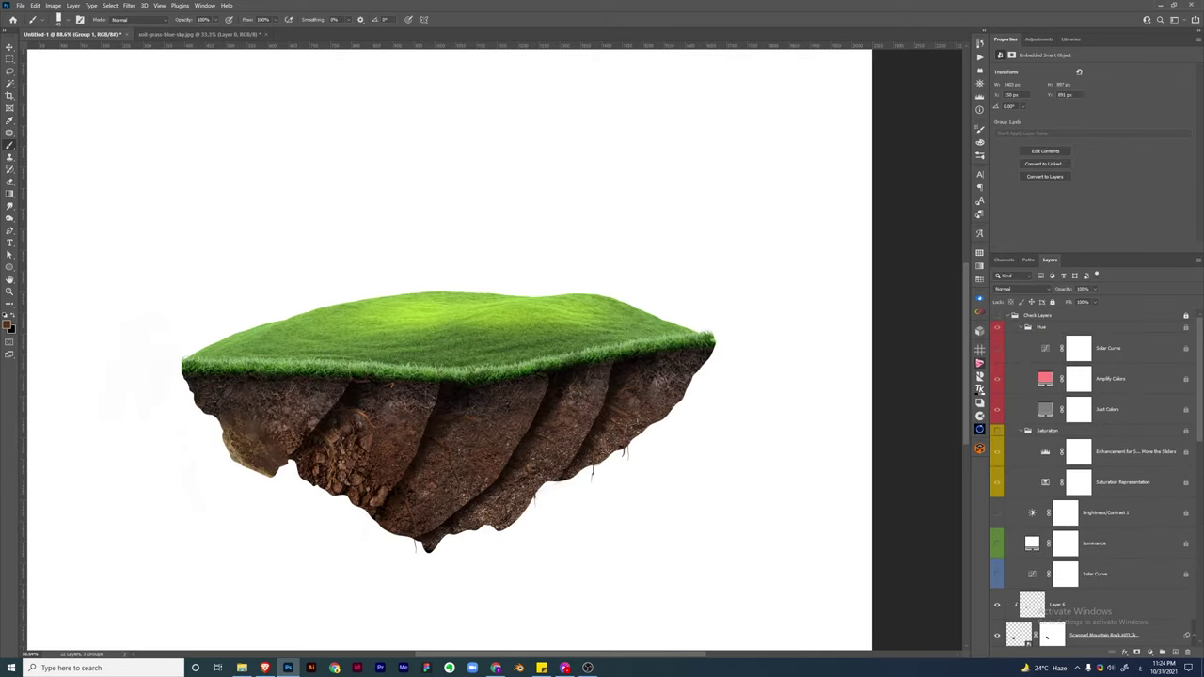
pyautogui.click(814, 168)
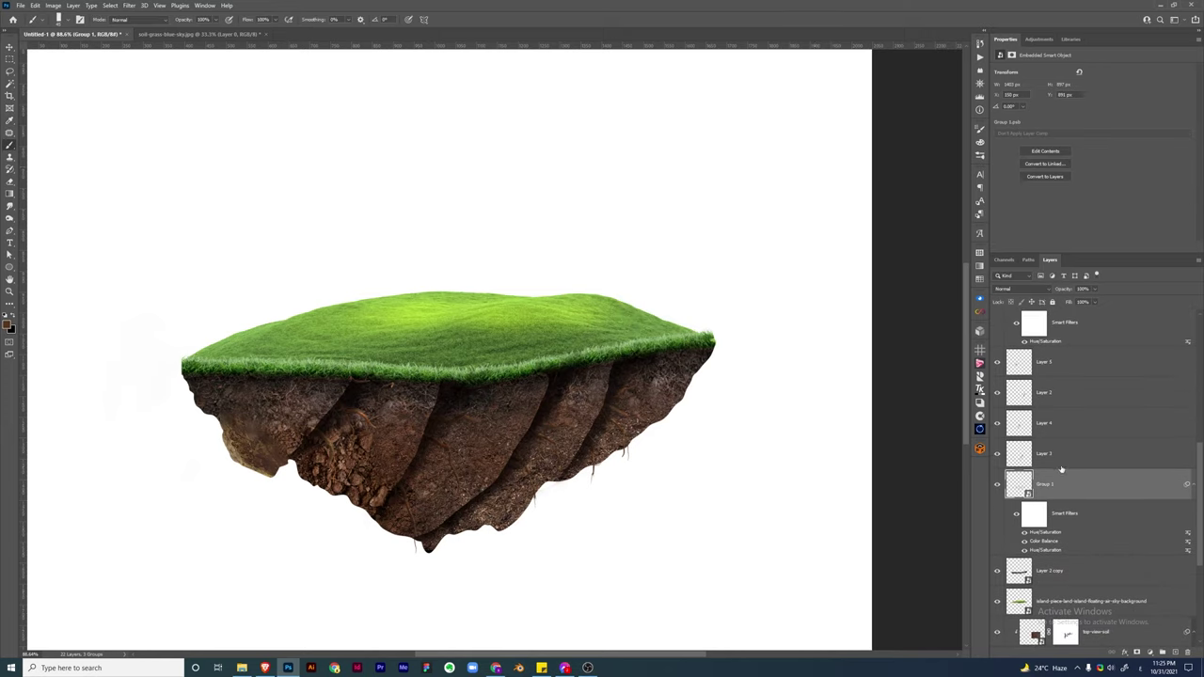
pyautogui.scroll(2, 1091, 462)
pyautogui.hotkey('ctrl', 'shift', 'alt', 'n')
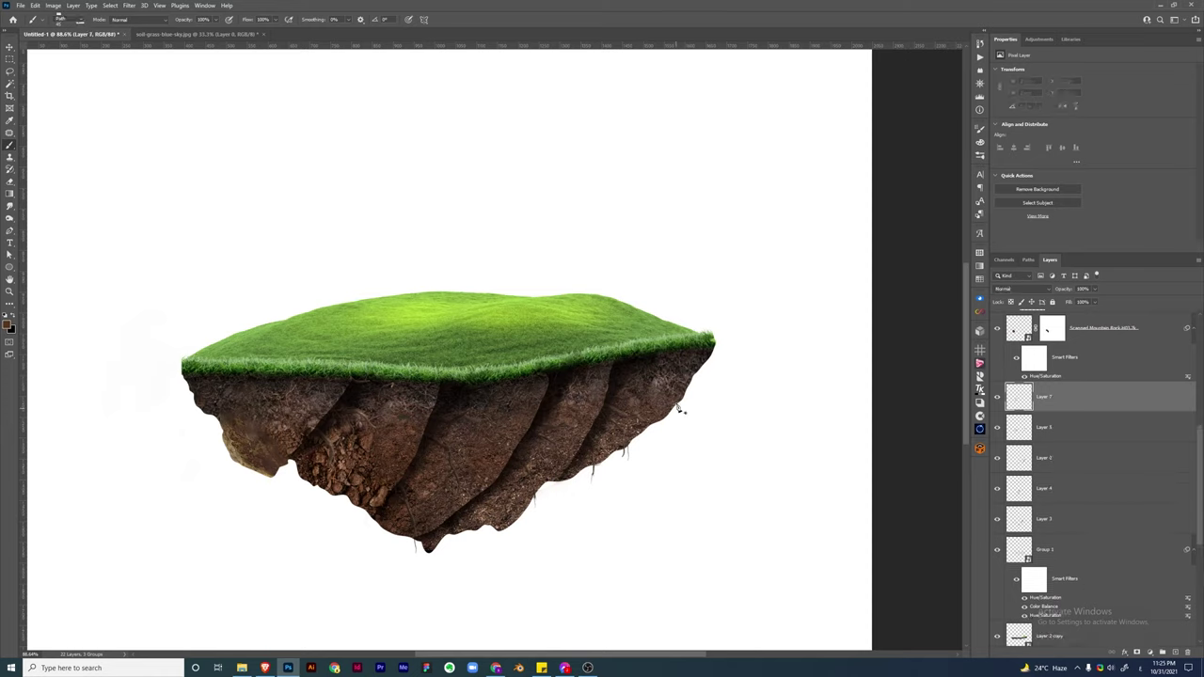
# Outline the island's grass top with a pen path and turn it into a selection
pyautogui.press('p')
pyautogui.click(438, 396)
pyautogui.moveTo(141, 372); pyautogui.dragTo(150, 324)
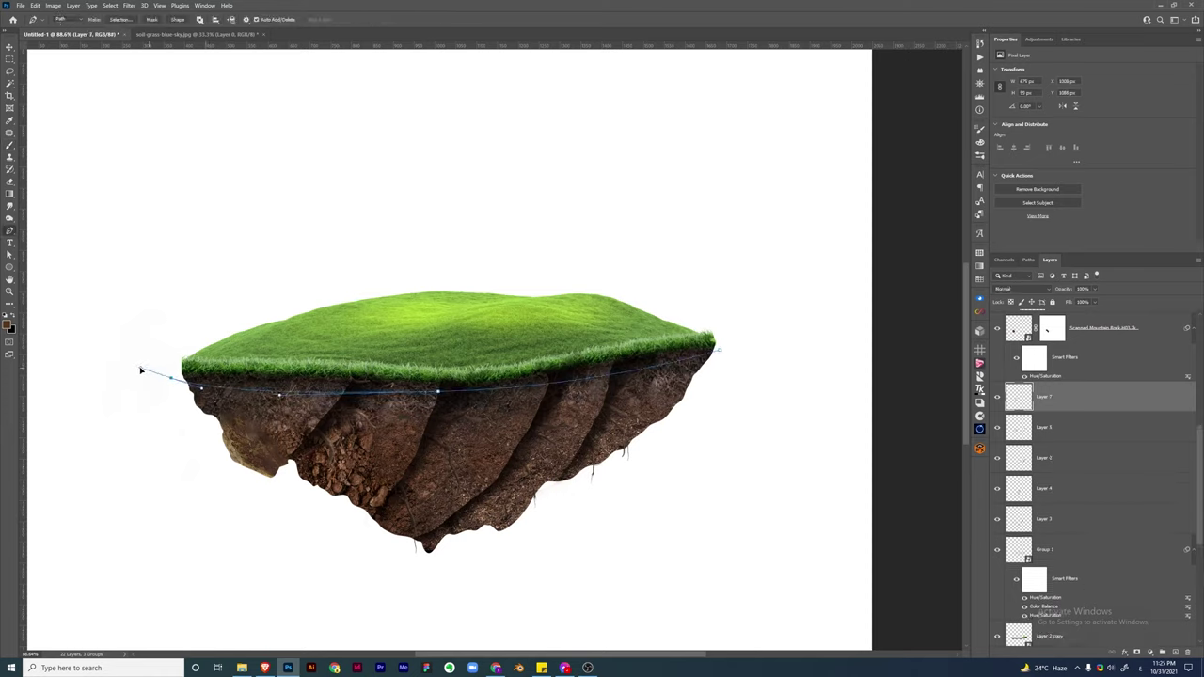
pyautogui.moveTo(718, 350); pyautogui.dragTo(753, 317)
pyautogui.hotkey('ctrl', 'Return')
# Set Layer 7 to Multiply and paint a soft 20% grey shadow under the grass rim
pyautogui.hotkey('shift', 'alt', 'm')
pyautogui.press('b')
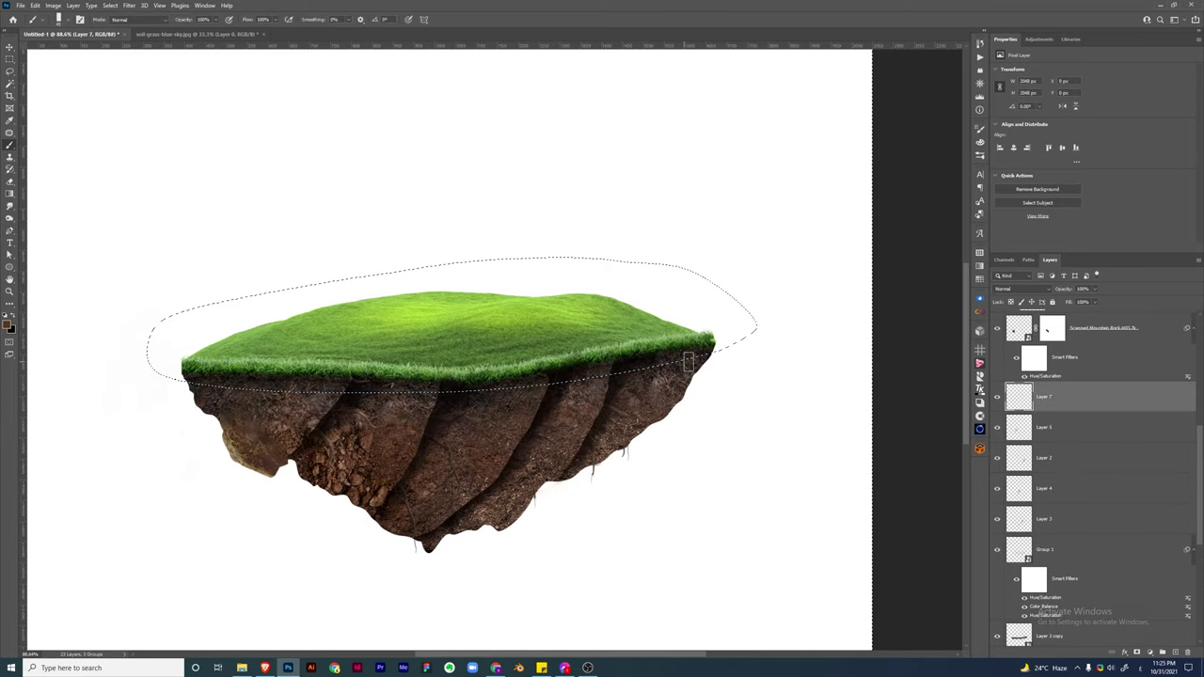
pyautogui.moveTo(680, 354); pyautogui.dragTo(739, 346)
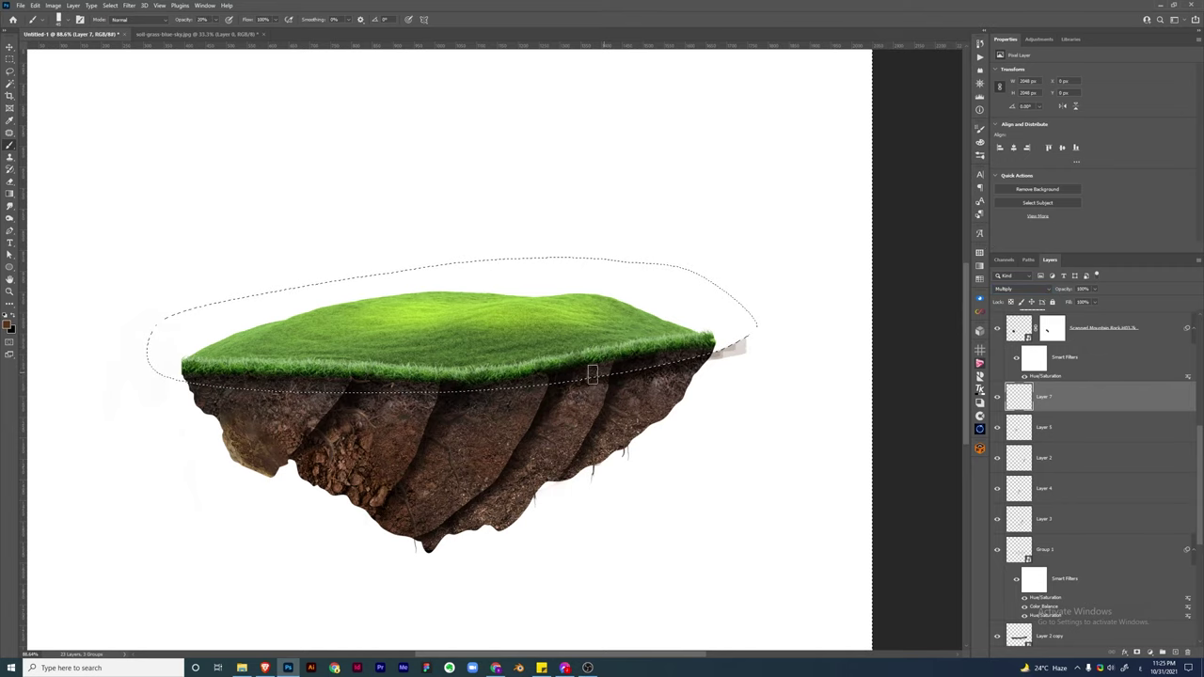
pyautogui.moveTo(469, 386); pyautogui.dragTo(188, 387)
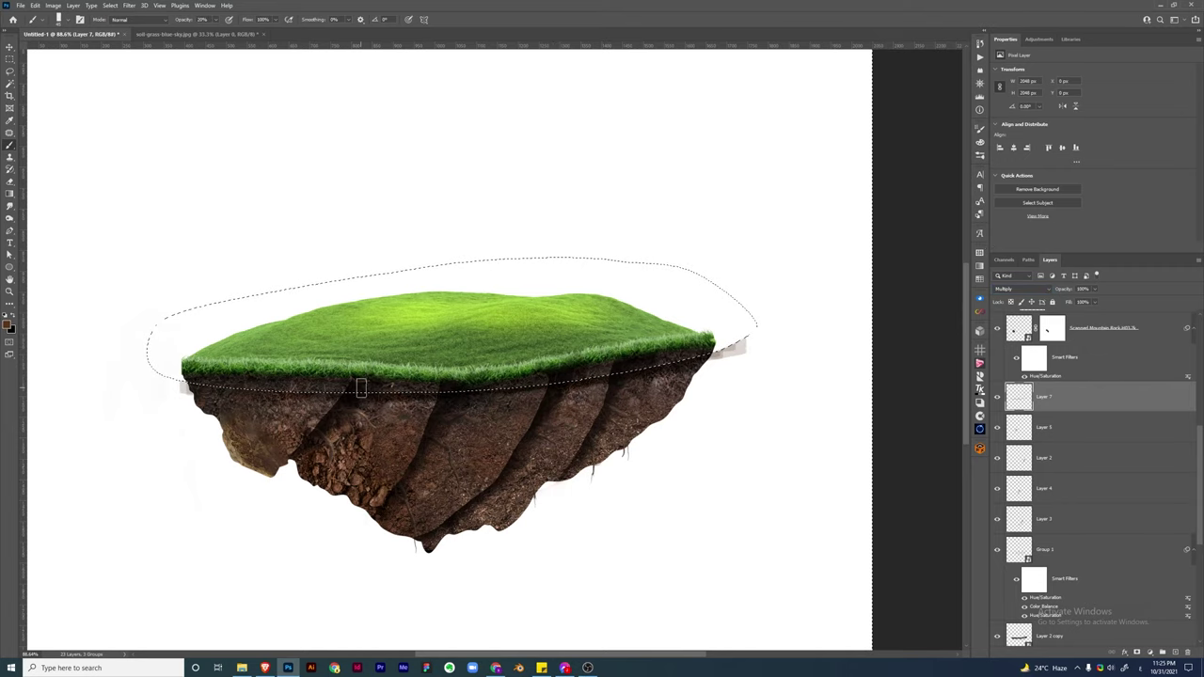
pyautogui.rightClick(367, 386)
pyautogui.press('Escape')
pyautogui.hotkey('ctrl', 'd')
pyautogui.hotkey('ctrl', 'shift', 'd')
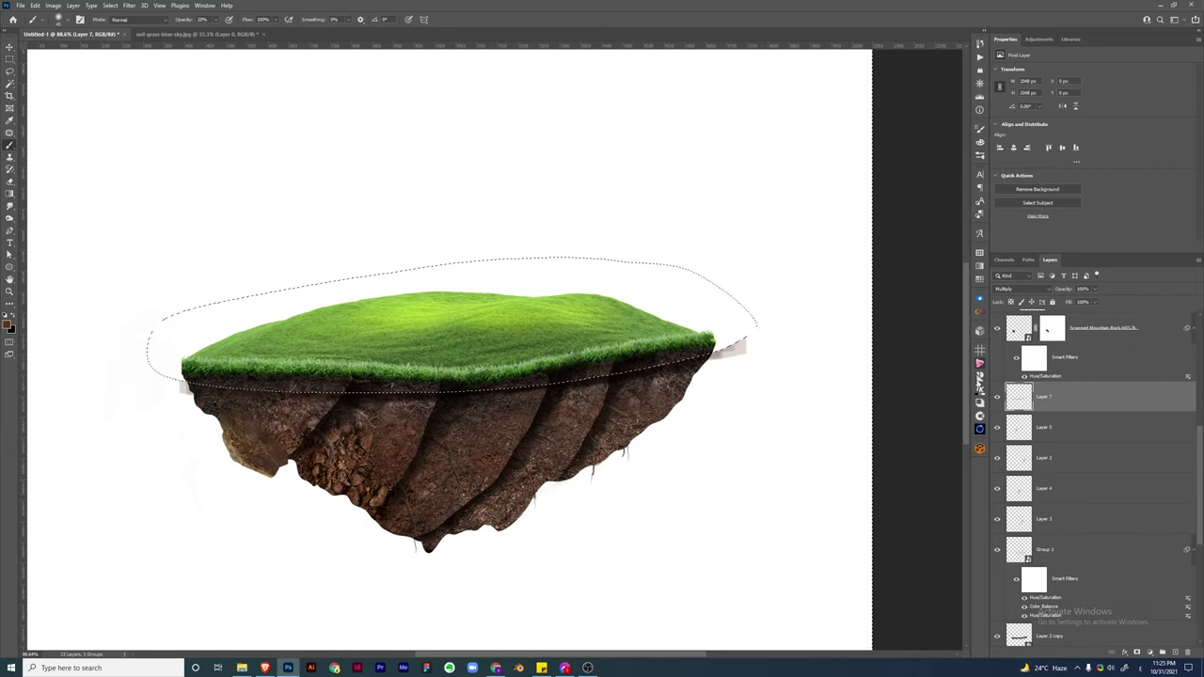
pyautogui.moveTo(635, 390)
pyautogui.mouseDown()
pyautogui.moveTo(241, 378)
pyautogui.moveTo(350, 386)
pyautogui.mouseUp()
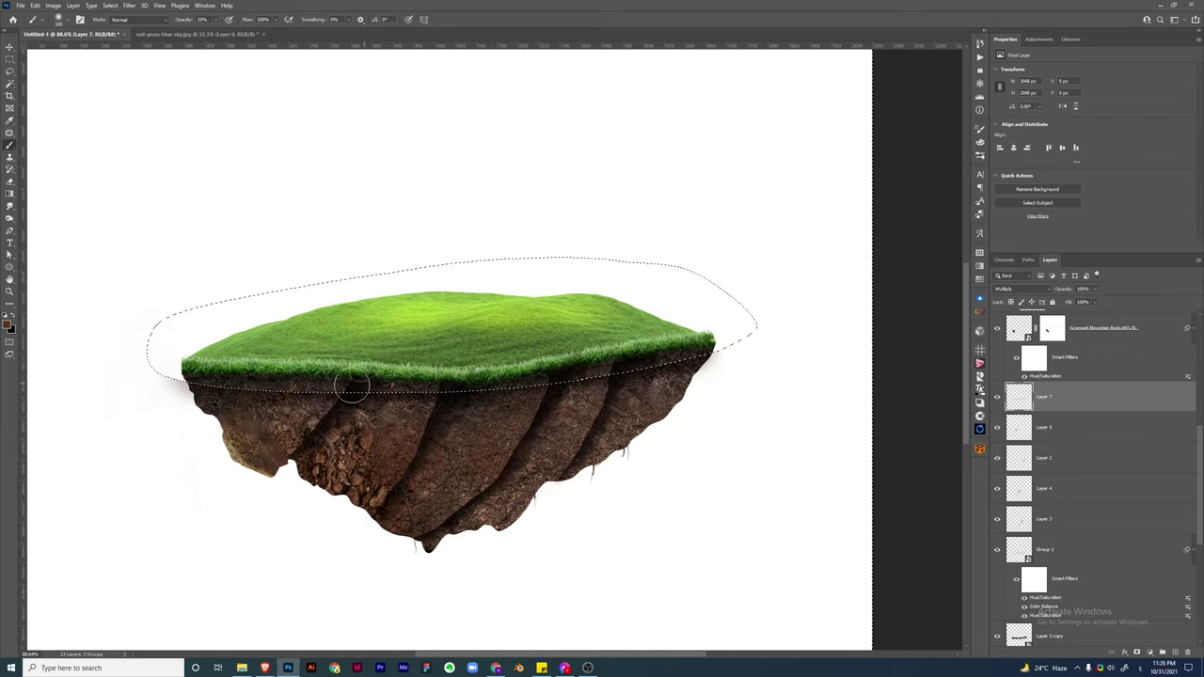
pyautogui.moveTo(655, 363)
pyautogui.mouseDown()
pyautogui.moveTo(753, 350)
pyautogui.moveTo(304, 387)
pyautogui.mouseUp()
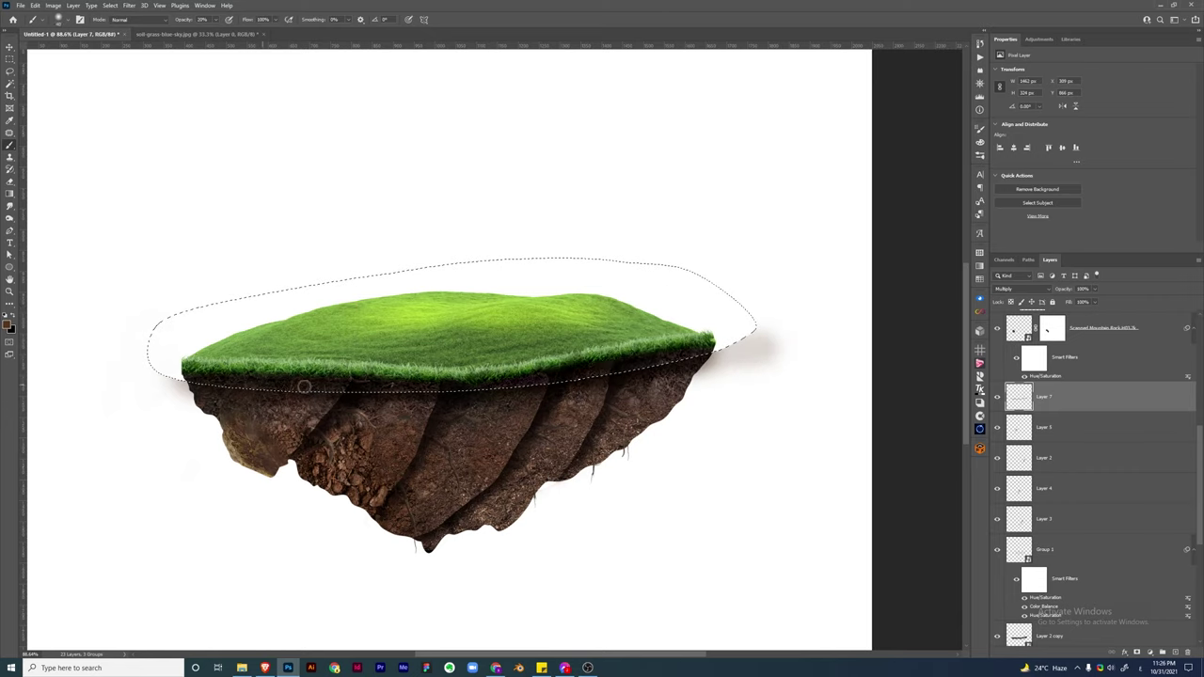
# Drop the grass-top selection and review the finished shadow
pyautogui.hotkey('ctrl', 'd')
pyautogui.scroll(-5, 1139, 410)
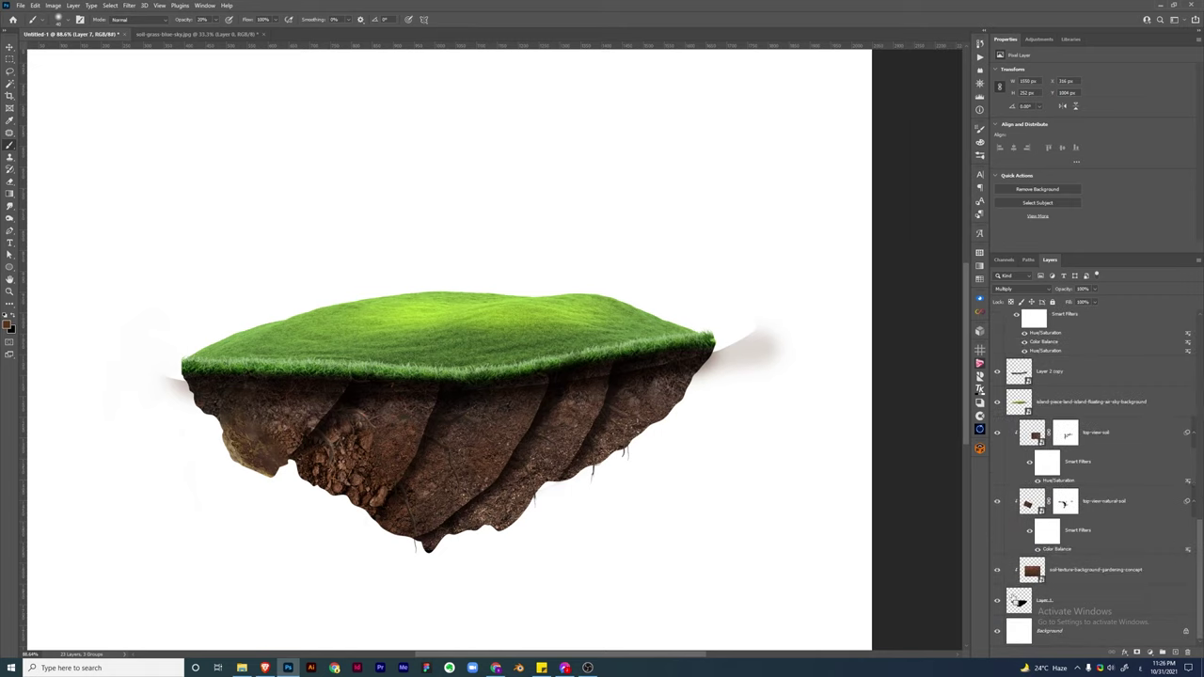
pyautogui.hotkey('ctrl', 'z')
pyautogui.scroll(-3, 555, 334)
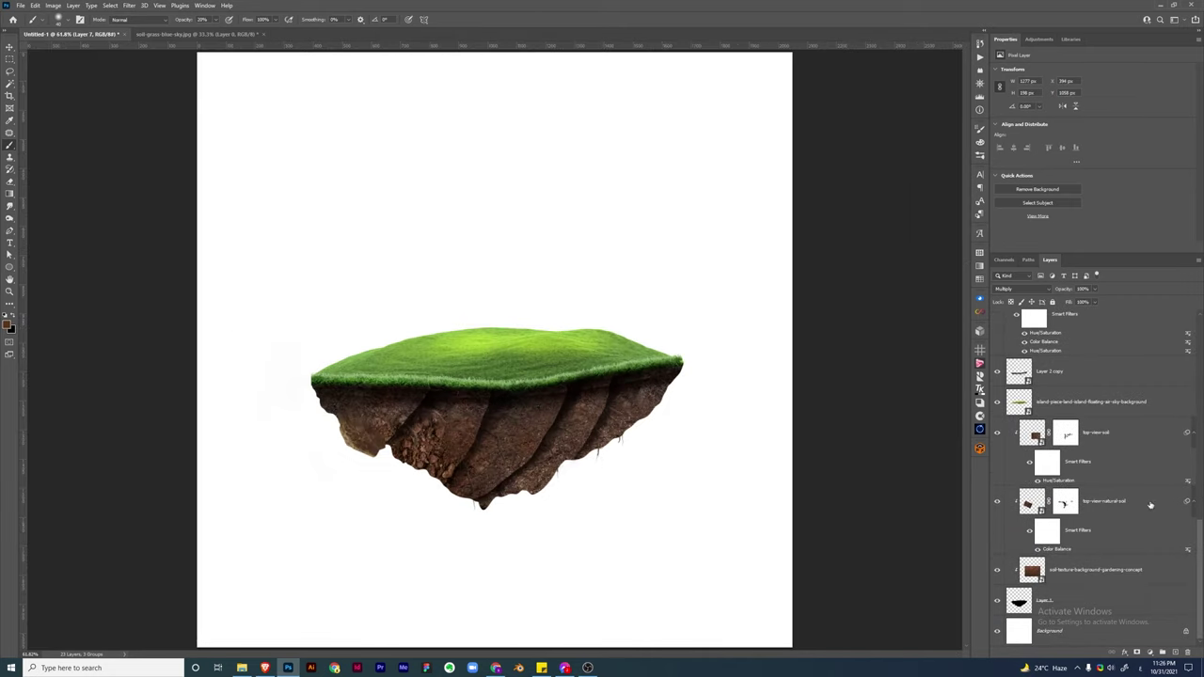
pyautogui.scroll(1, 1149, 505)
# Place the Scanned Mountain Rock image on the island's right underside, rotated about -31°
pyautogui.click(1048, 509)
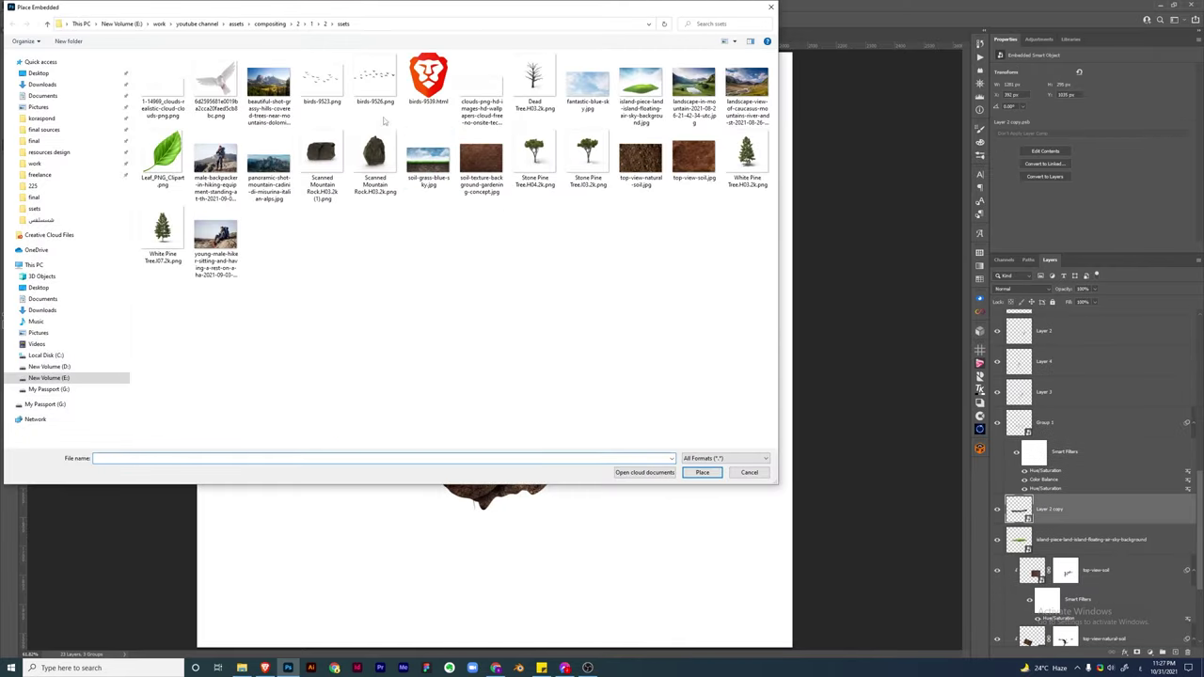
pyautogui.doubleClick(321, 158)
pyautogui.moveTo(494, 352); pyautogui.dragTo(608, 419)
pyautogui.moveTo(715, 489); pyautogui.dragTo(648, 429)
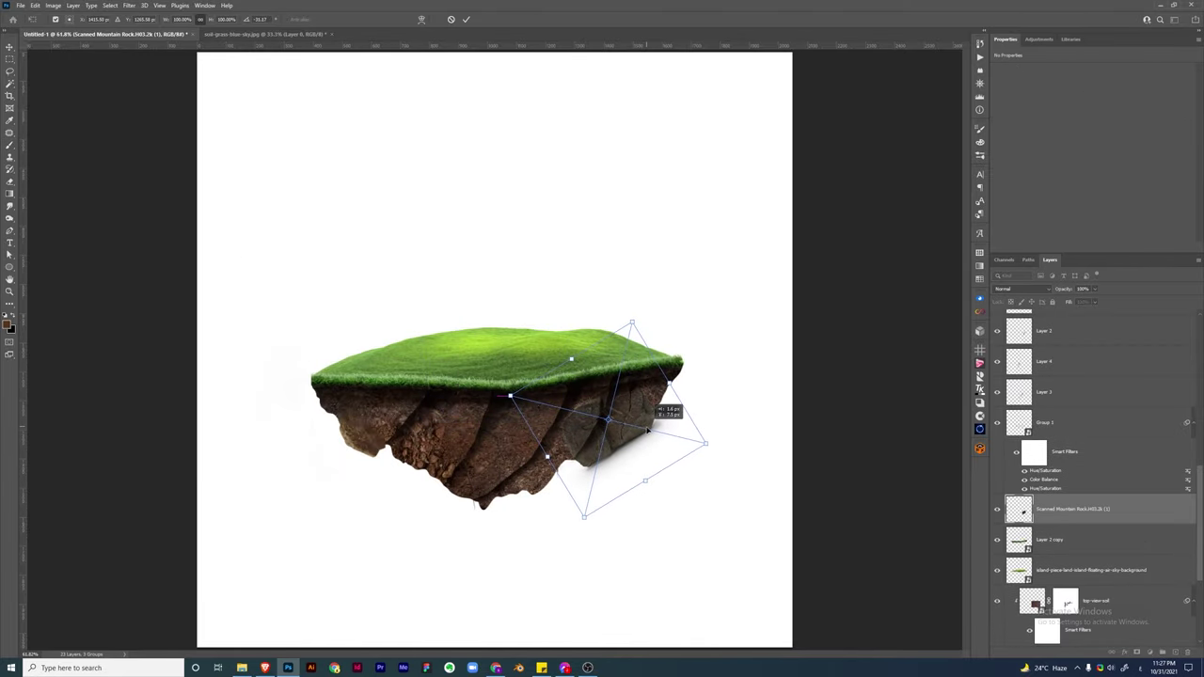
pyautogui.press('Return')
# Trace a pen path around the area below the rock and convert it to a selection
pyautogui.press('b')
pyautogui.moveTo(674, 389); pyautogui.dragTo(647, 285)
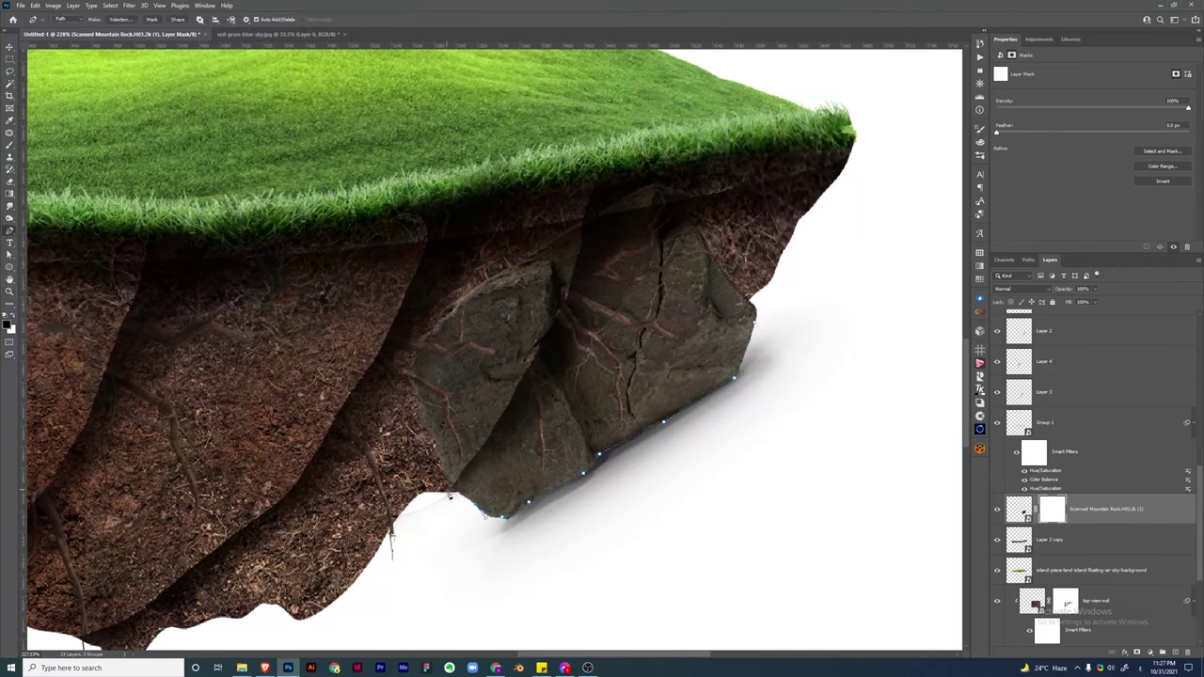
pyautogui.moveTo(450, 485); pyautogui.dragTo(125, 457)
pyautogui.click(653, 471)
pyautogui.click(740, 345)
pyautogui.click(511, 201)
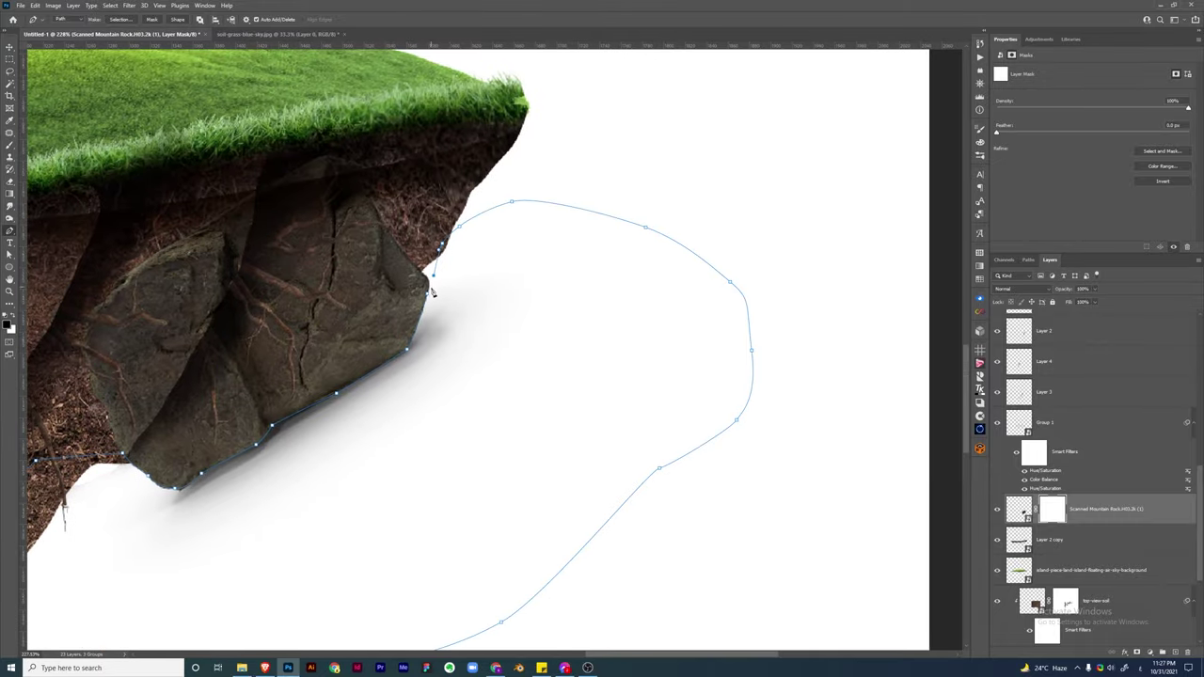
pyautogui.click(418, 260)
pyautogui.hotkey('ctrl', 'Return')
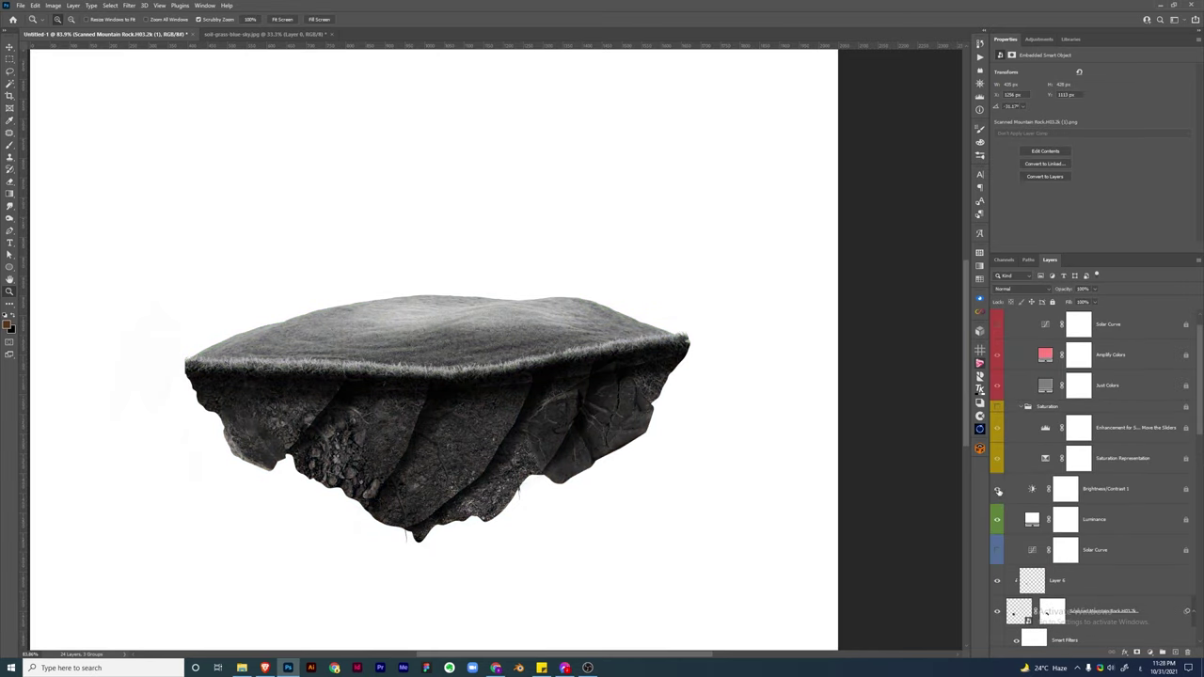
# Raise the rock's brightness to 28 and select its layer mask
pyautogui.moveTo(576, 208); pyautogui.dragTo(584, 210)
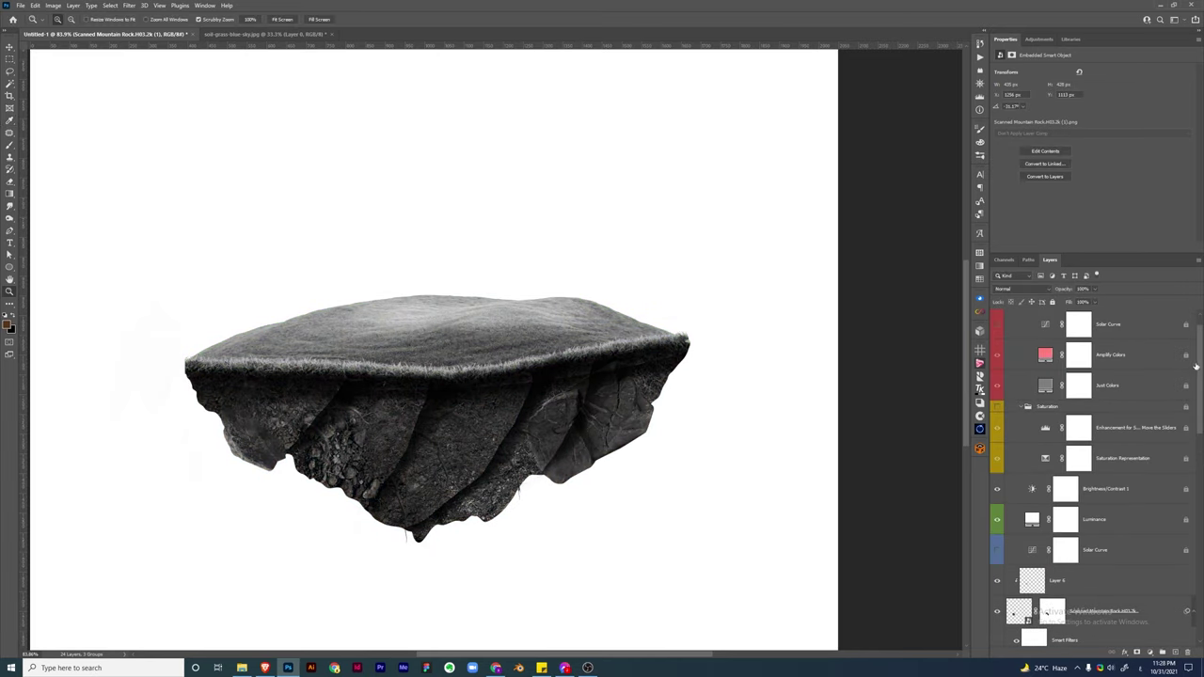
pyautogui.click(1052, 551)
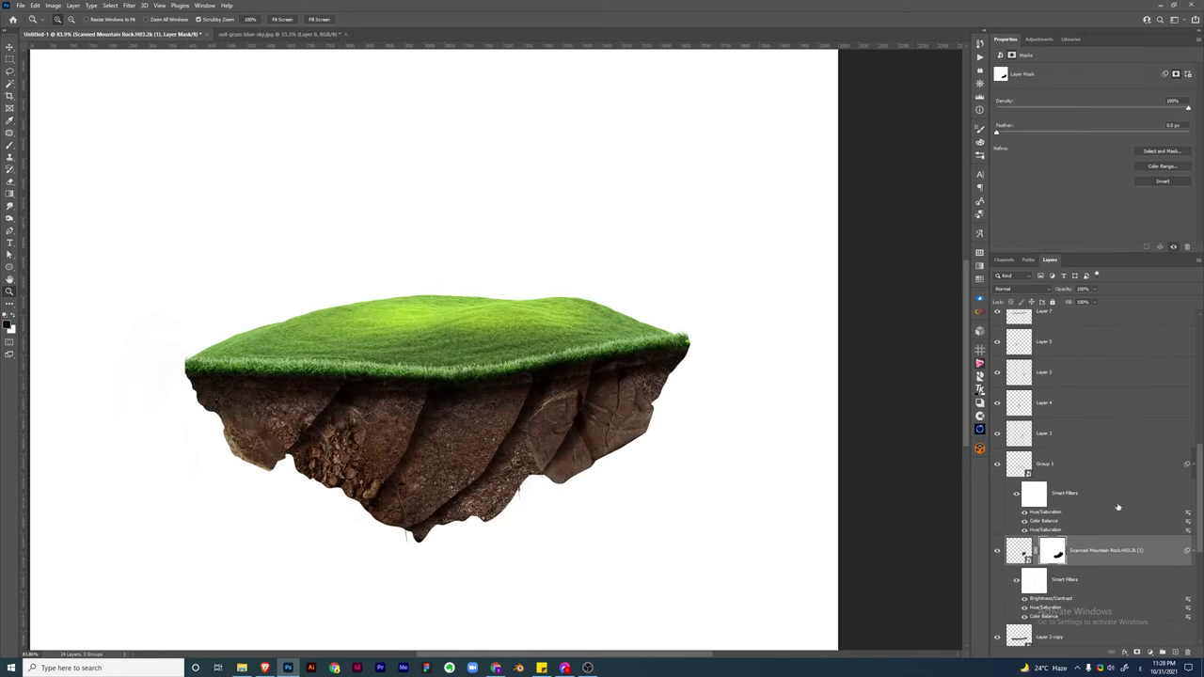
pyautogui.scroll(3, 525, 412)
# Soften the rock's mask with a soft black brush, fit the view, and add empty Layer 8
pyautogui.press('b')
pyautogui.rightClick(525, 412)
pyautogui.click(525, 412)
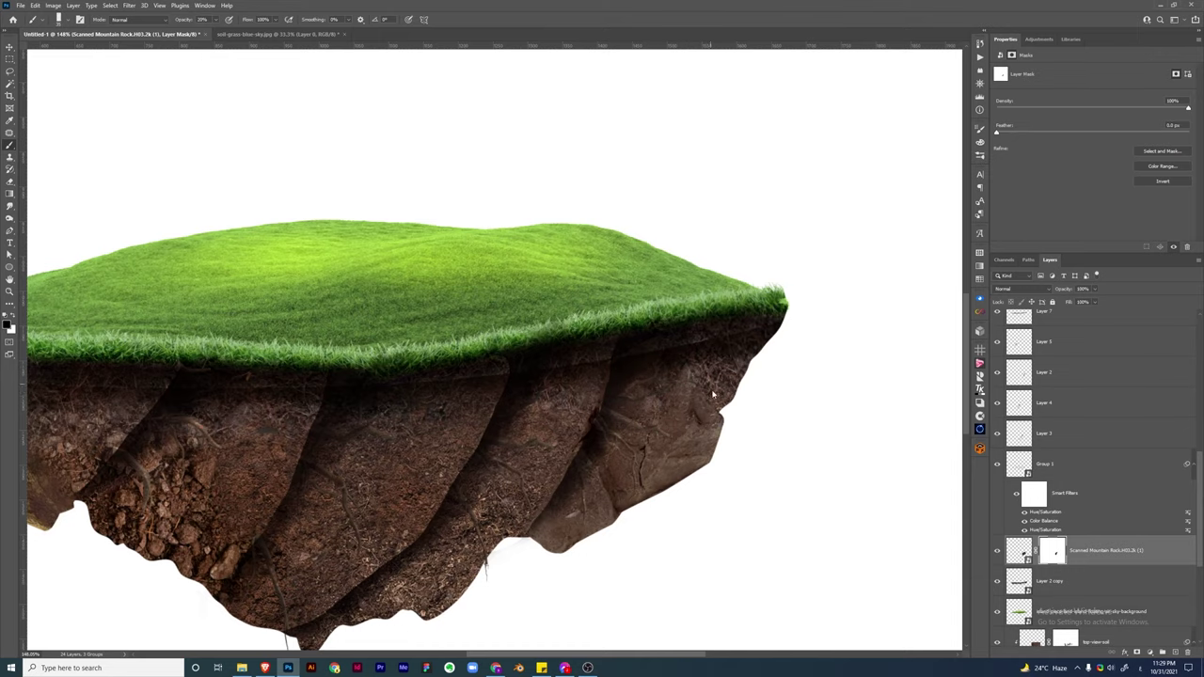
pyautogui.hotkey('ctrl', '0')
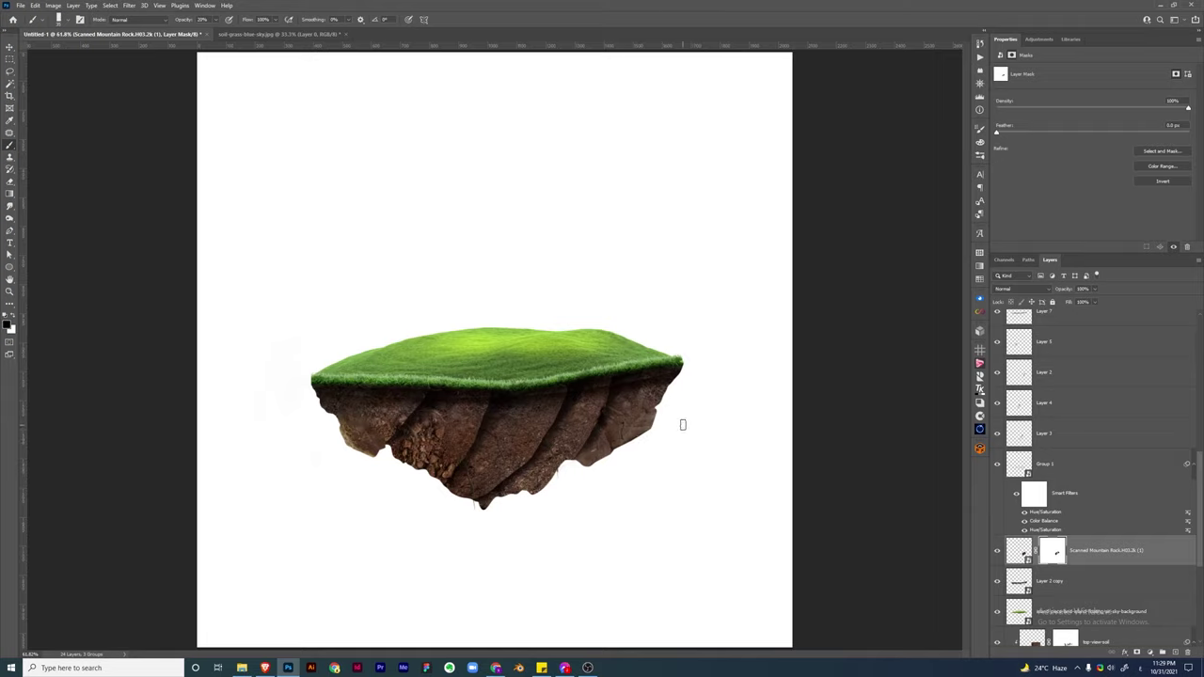
pyautogui.hotkey('ctrl', 'shift', 'alt', 'n')
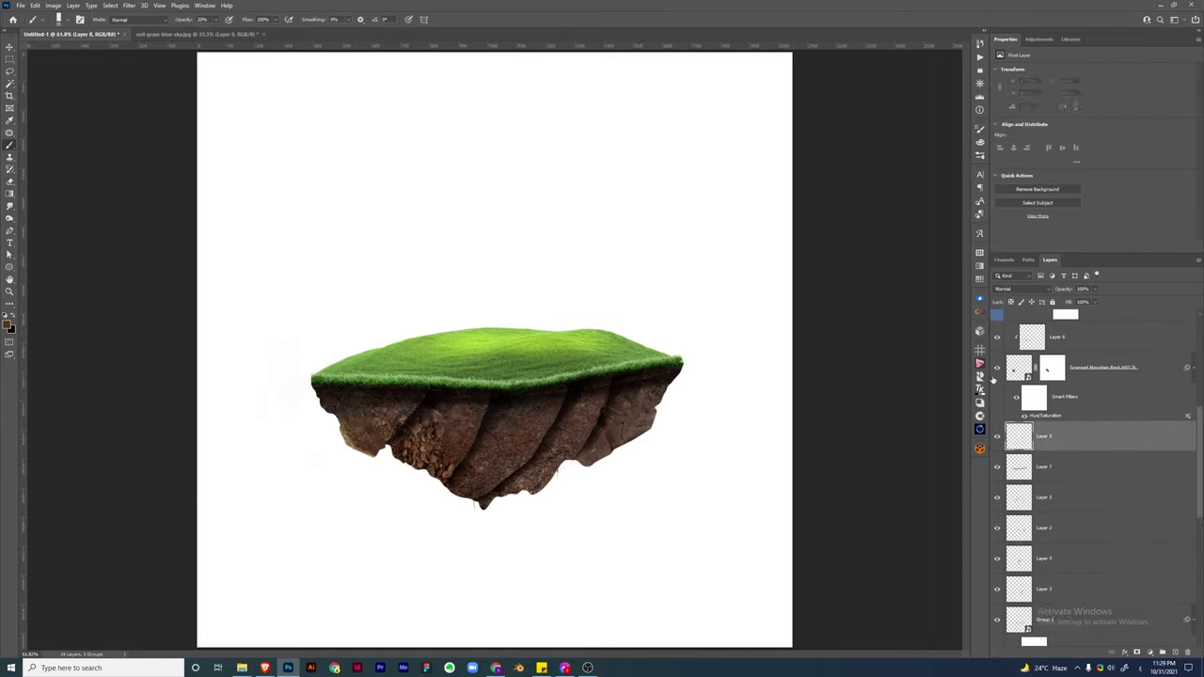
# Set Layer 8 to Multiply and paint a soft cast shadow below the island
pyautogui.scroll(-5, 1082, 452)
pyautogui.scroll(-3, 1082, 452)
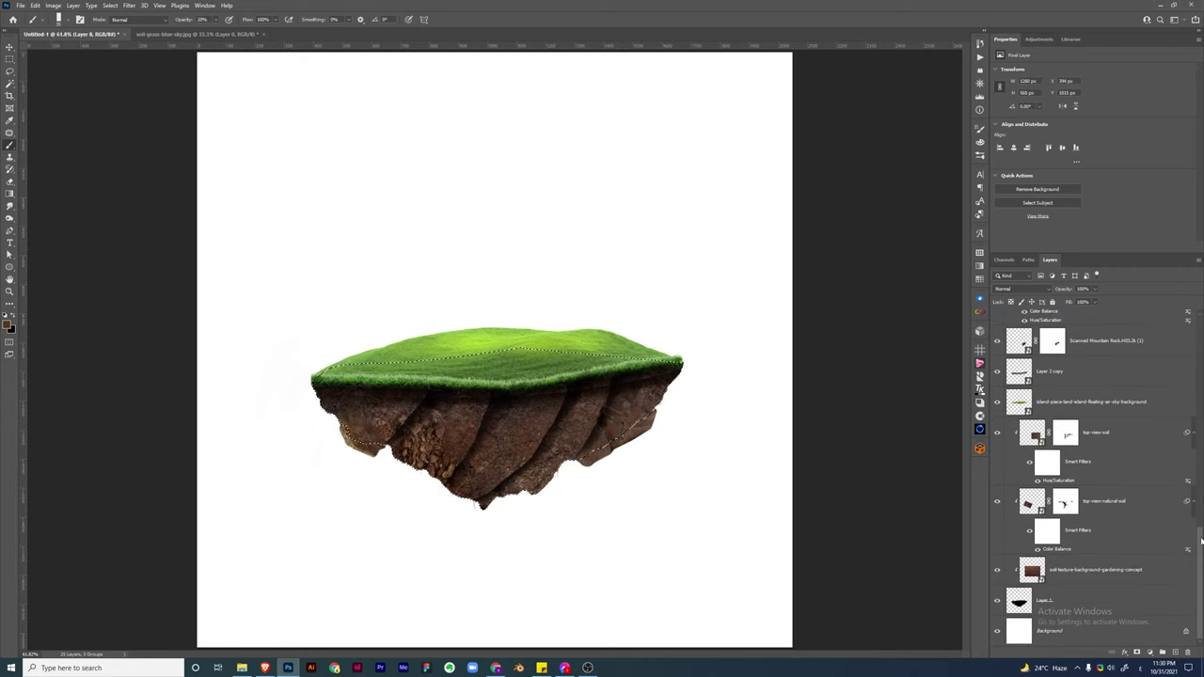
pyautogui.moveTo(1200, 541); pyautogui.dragTo(1201, 418)
pyautogui.rightClick(627, 417)
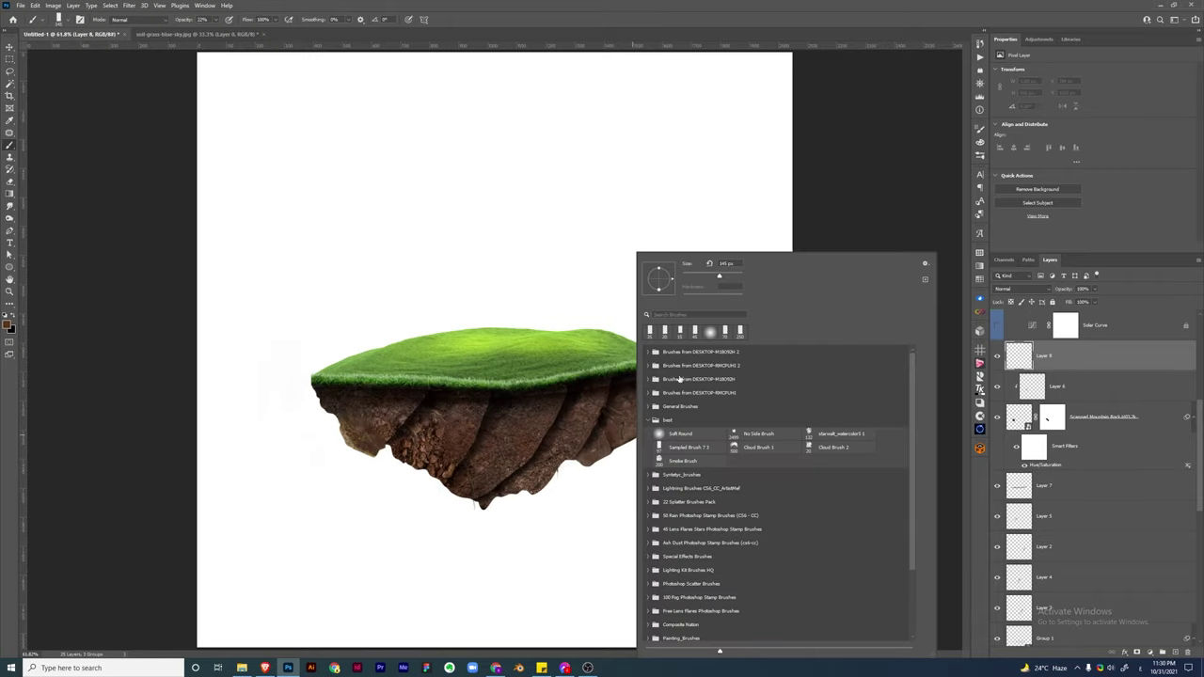
pyautogui.press('Escape')
pyautogui.hotkey('alt', 'shift', 'm')
pyautogui.keyDown('alt'); pyautogui.rightClick(646, 443); pyautogui.keyUp('alt')
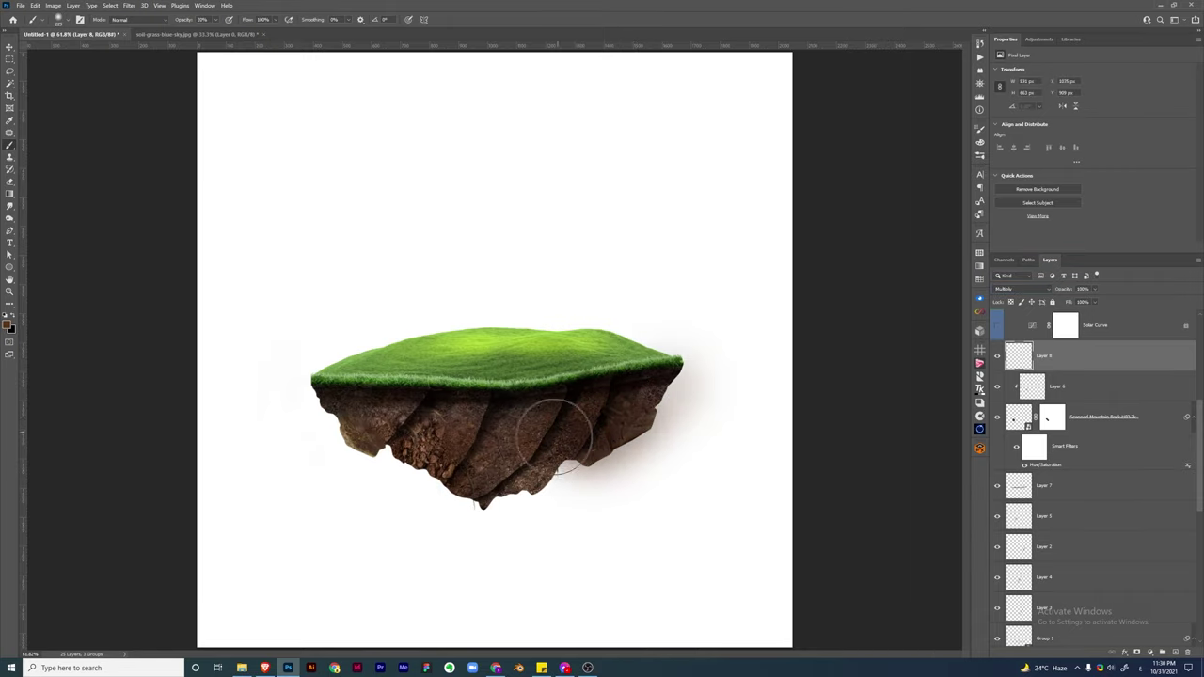
# Set Layer 9 to Overlay, paint peach light over the rock, and group Layers 8 and 9
pyautogui.click(1021, 288)
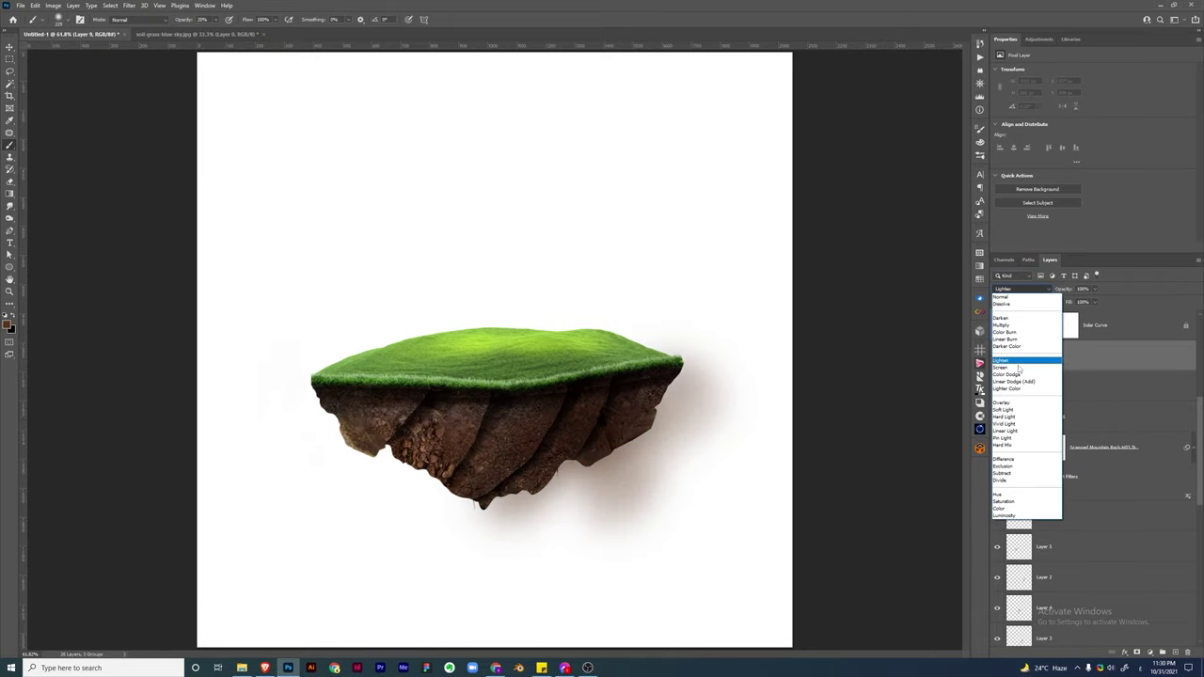
pyautogui.click(1003, 403)
pyautogui.press('F6')
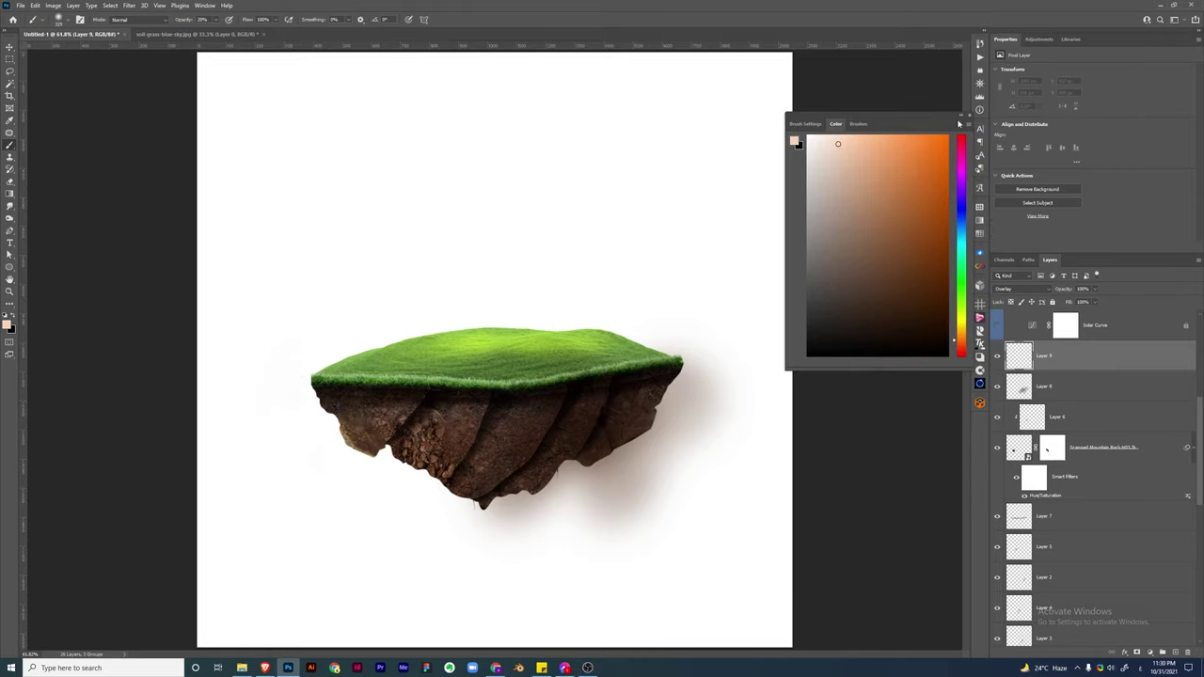
pyautogui.click(960, 123)
pyautogui.click(793, 123)
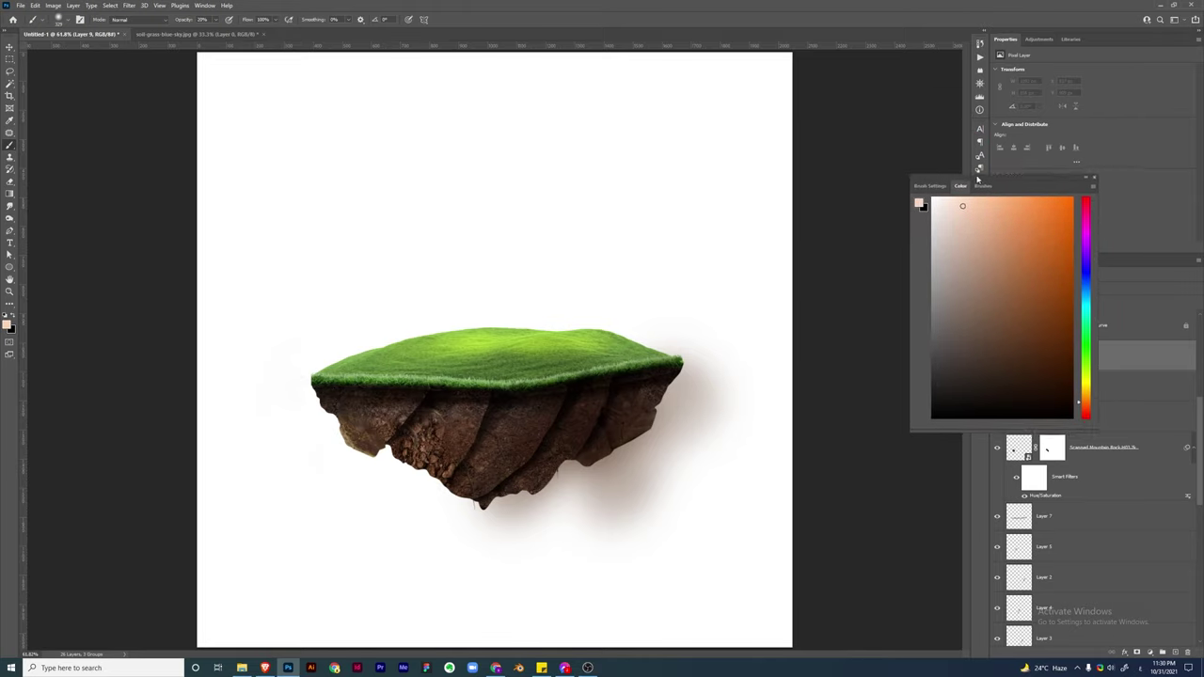
pyautogui.moveTo(892, 150); pyautogui.dragTo(982, 231)
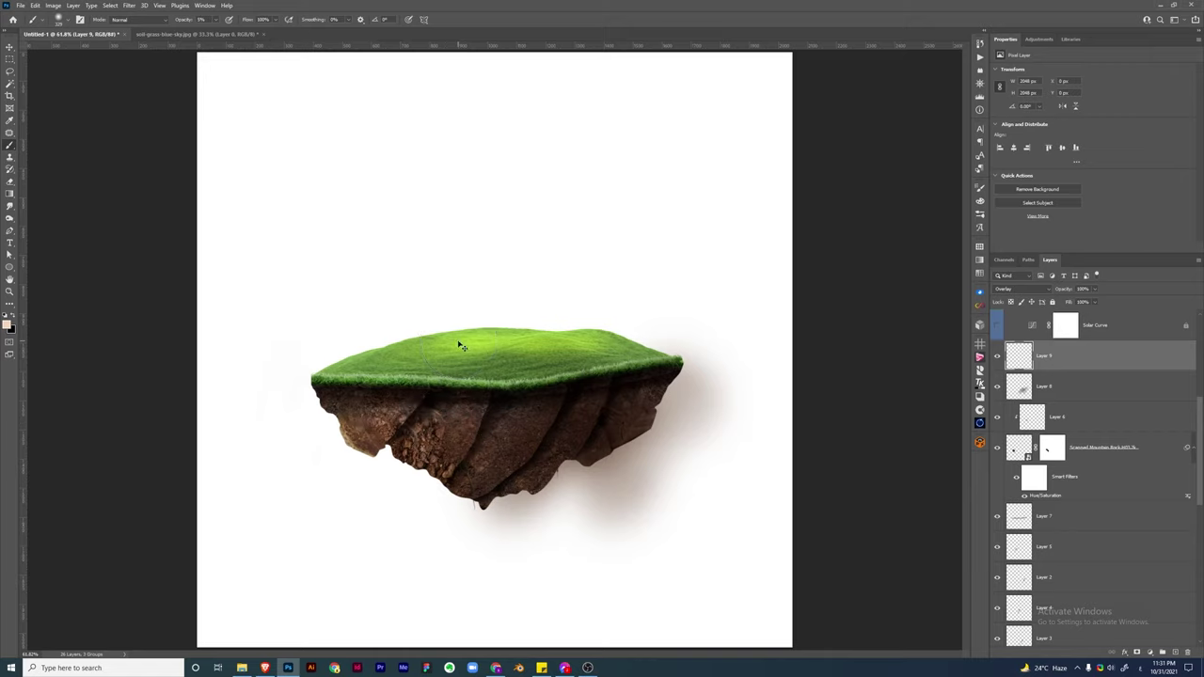
pyautogui.moveTo(349, 430)
pyautogui.mouseDown()
pyautogui.moveTo(363, 444)
pyautogui.moveTo(511, 416)
pyautogui.moveTo(458, 452)
pyautogui.mouseUp()
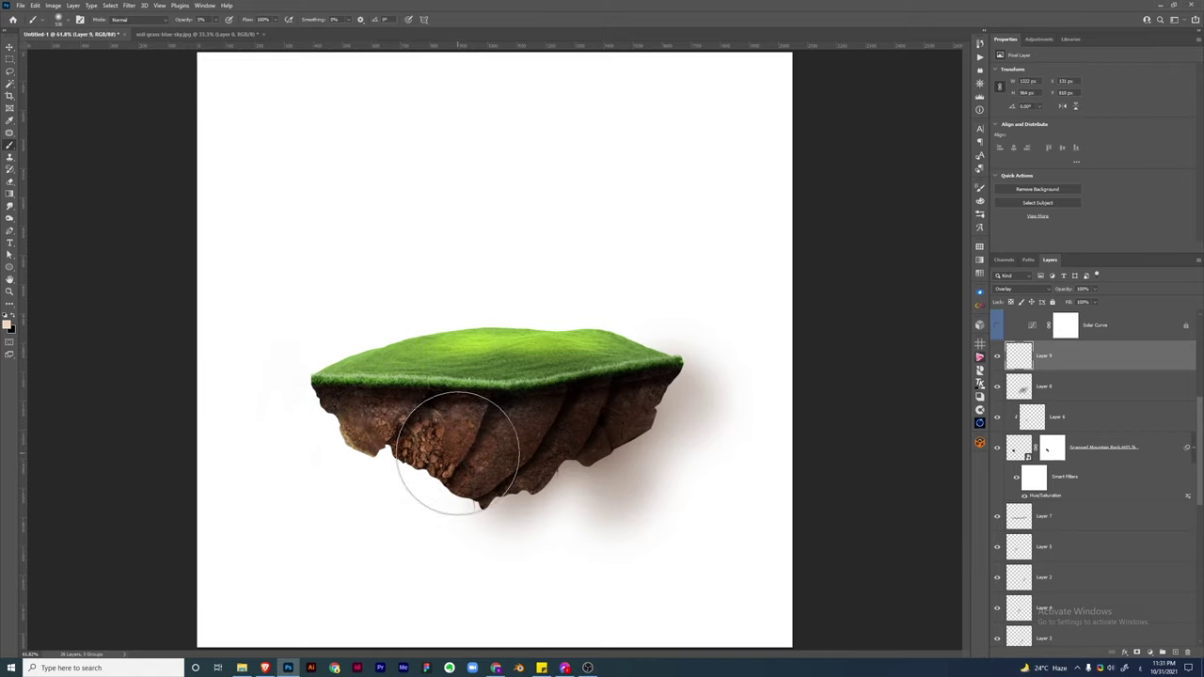
pyautogui.keyDown('shift'); pyautogui.click(1082, 387); pyautogui.keyUp('shift')
pyautogui.hotkey('ctrl', 'g')
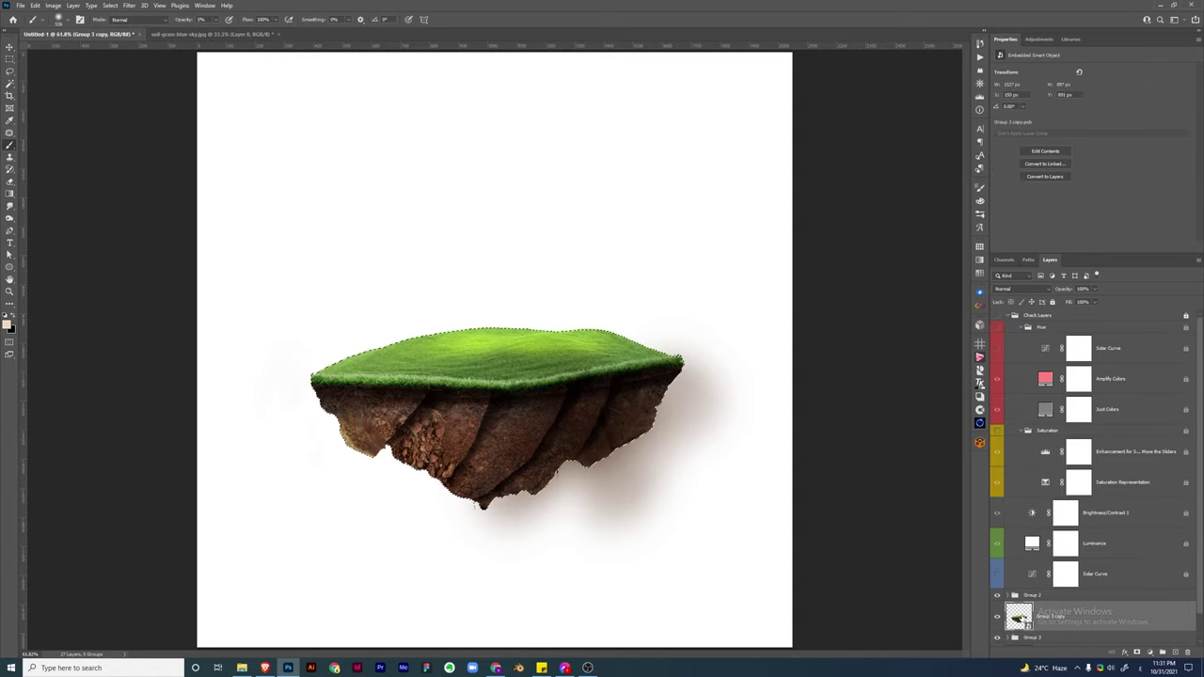
# Mask Group 2 to the island, then place the blue sky image and shift it upward
pyautogui.click(1057, 599)
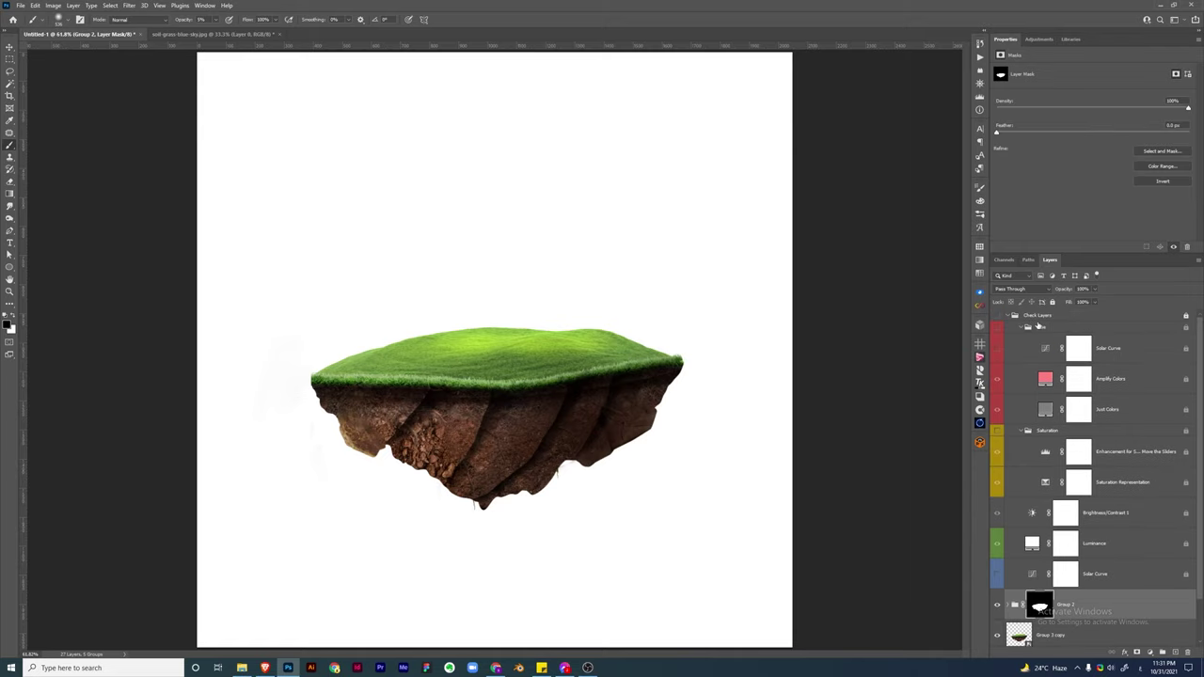
pyautogui.click(1082, 410)
pyautogui.hotkey('ctrl', 'shift', 'p')
pyautogui.doubleClick(587, 87)
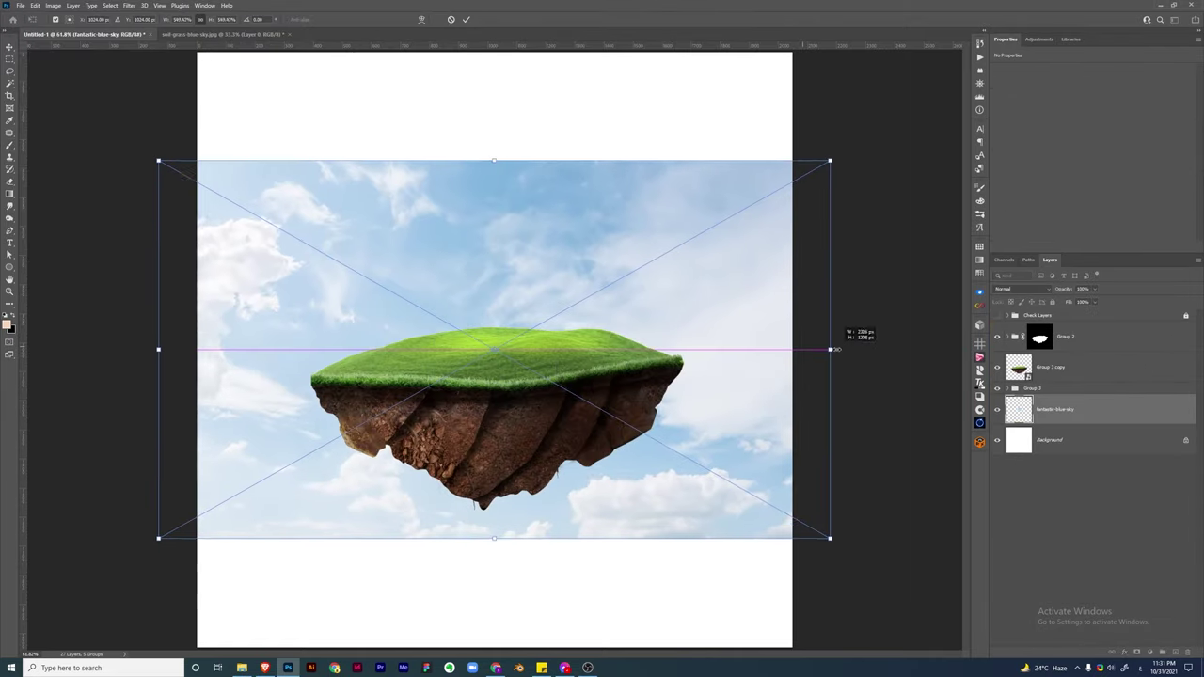
pyautogui.moveTo(565, 329); pyautogui.dragTo(564, 226)
pyautogui.press('Return')
# Gradient-mask the sky's lower part, fill a layer beneath with light blue, and add Layer 11
pyautogui.click(1149, 652)
pyautogui.press('g')
pyautogui.moveTo(494, 451); pyautogui.dragTo(493, 376)
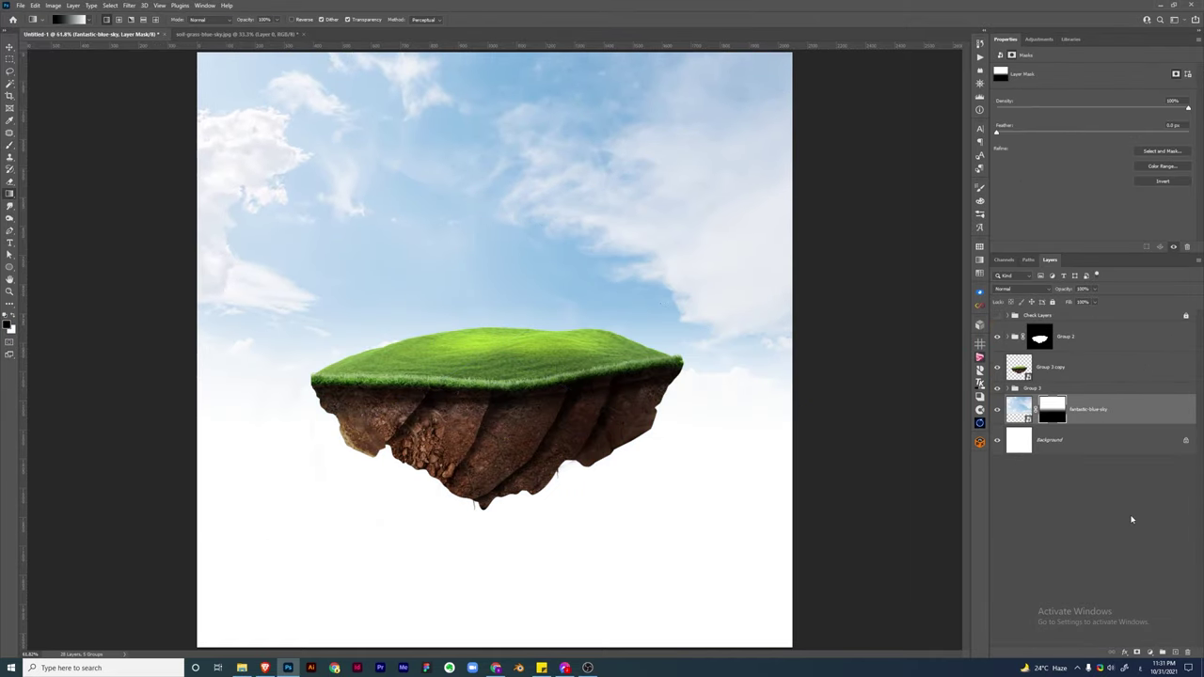
pyautogui.keyDown('ctrl'); pyautogui.click(1162, 652); pyautogui.keyUp('ctrl')
pyautogui.press('b')
pyautogui.hotkey('alt', 'BackSpace')
pyautogui.click(1082, 409)
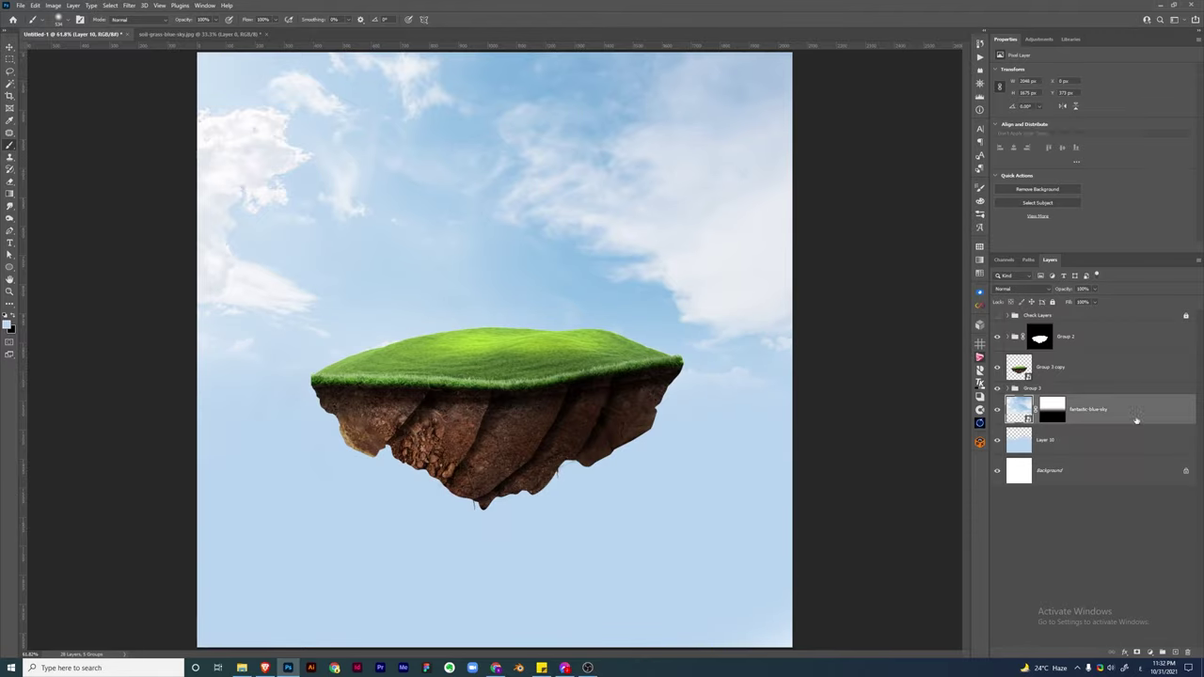
pyautogui.click(1174, 652)
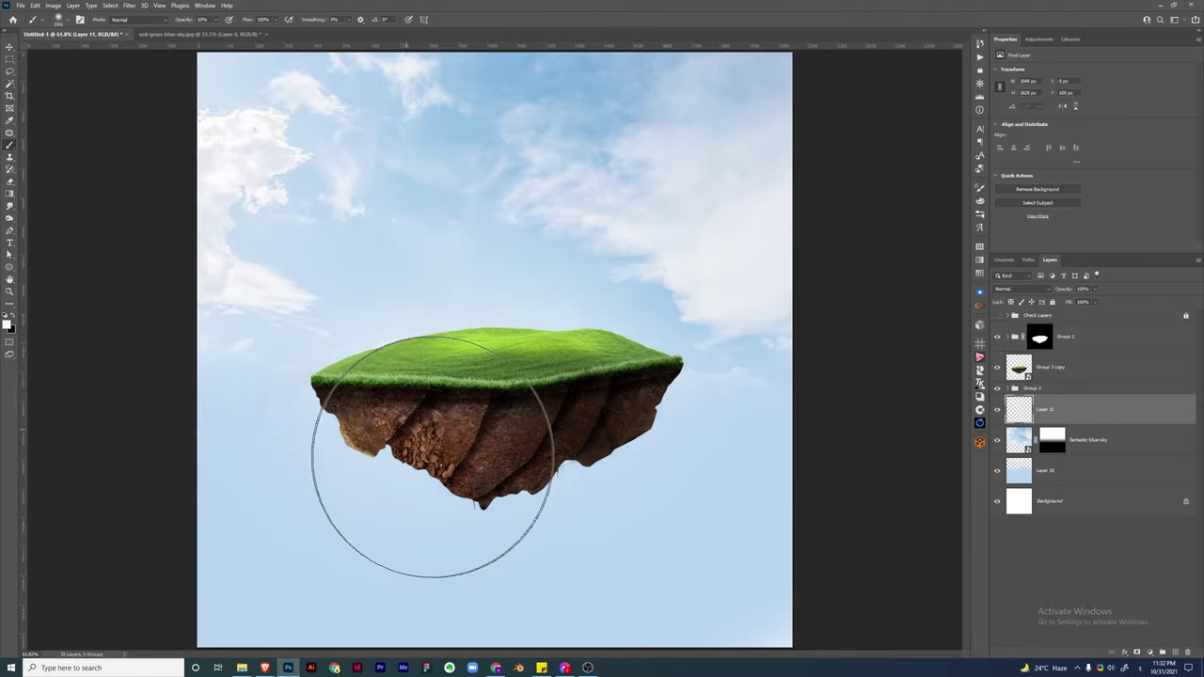
pyautogui.press(']')
pyautogui.press(']')
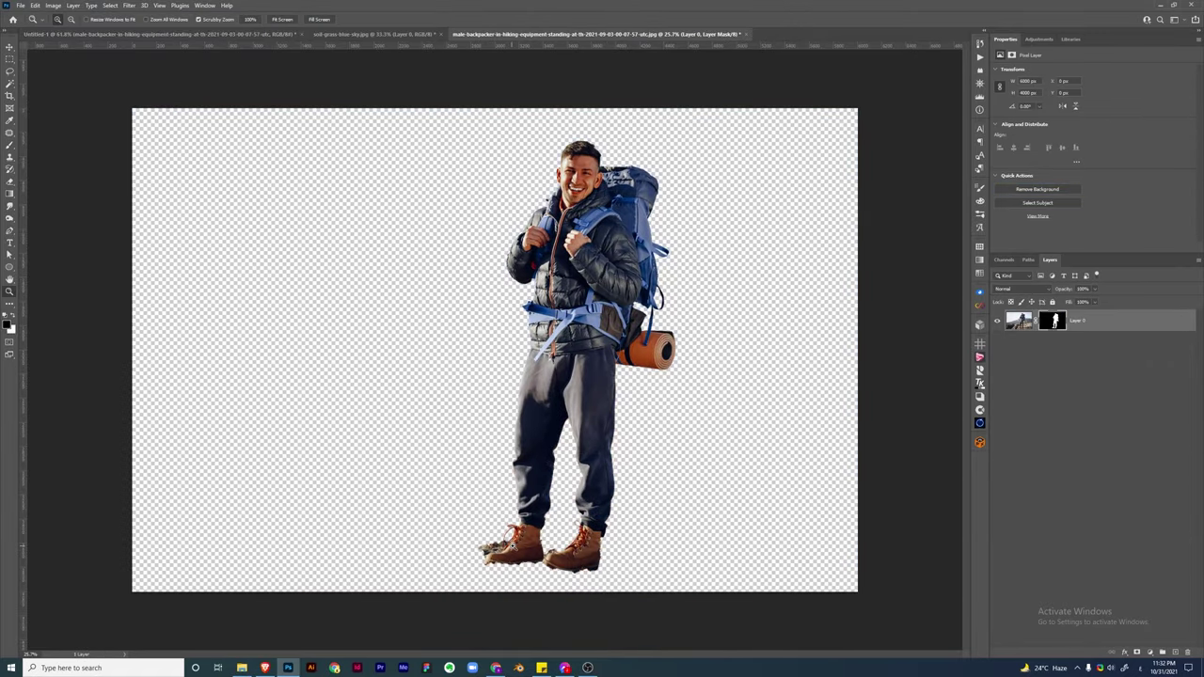
# Remove the backpacker photo's background and delete the leftover grass by the left boot
pyautogui.moveTo(514, 546)
pyautogui.mouseDown()
pyautogui.moveTo(415, 380)
pyautogui.moveTo(392, 384)
pyautogui.mouseUp()
pyautogui.press('p')
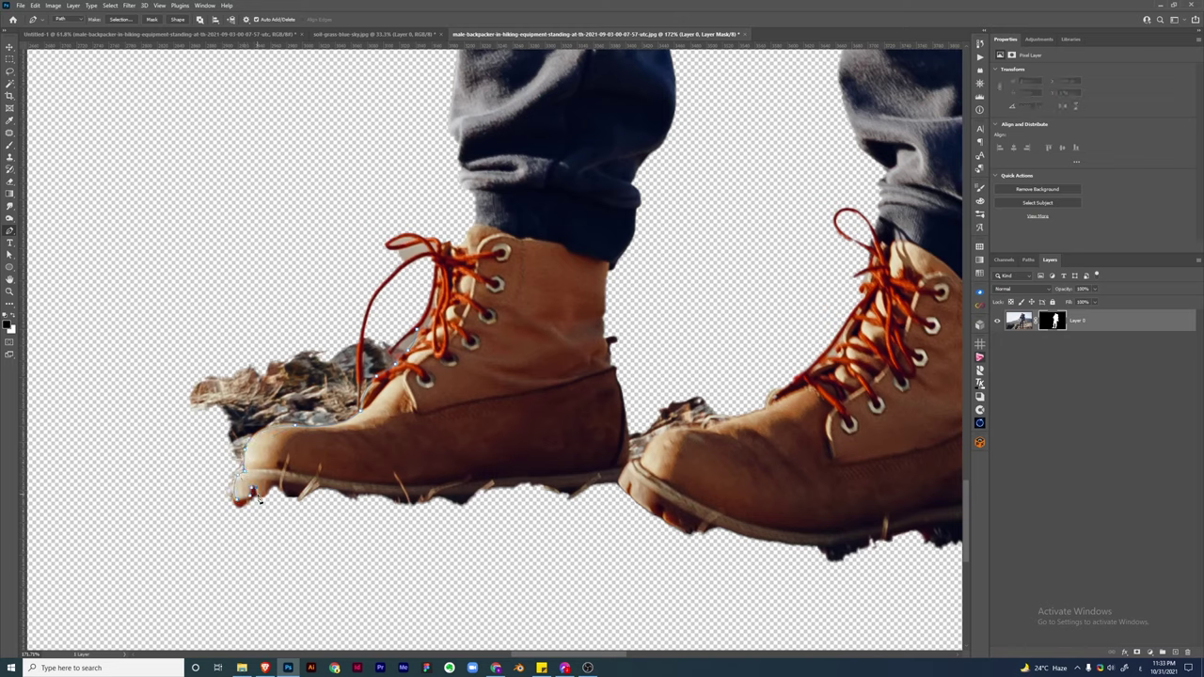
pyautogui.moveTo(238, 556); pyautogui.dragTo(360, 344)
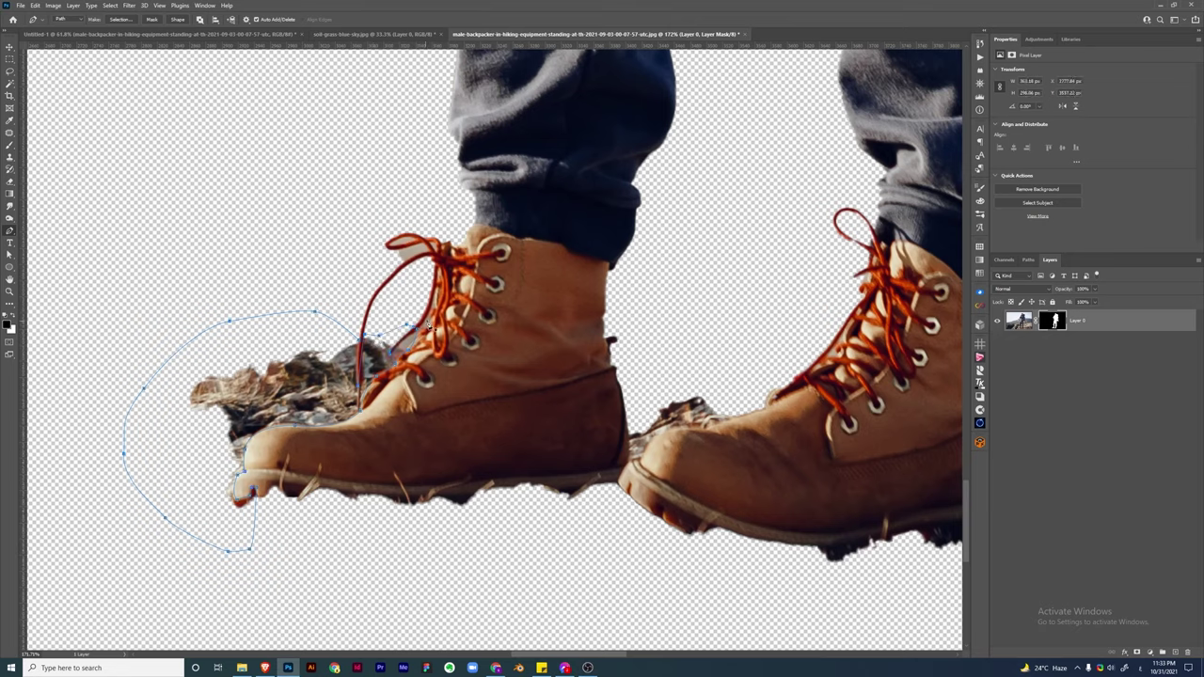
pyautogui.hotkey('ctrl', 'Return')
pyautogui.press('Delete')
pyautogui.press('w')
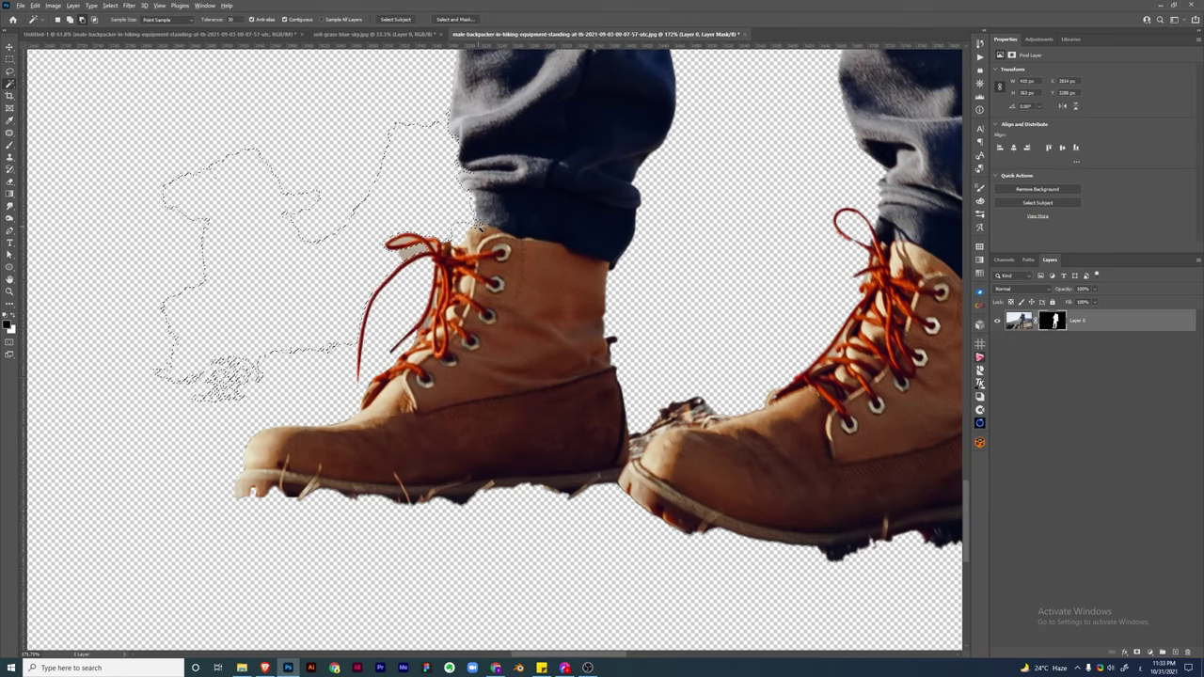
pyautogui.hotkey('ctrl', 'd')
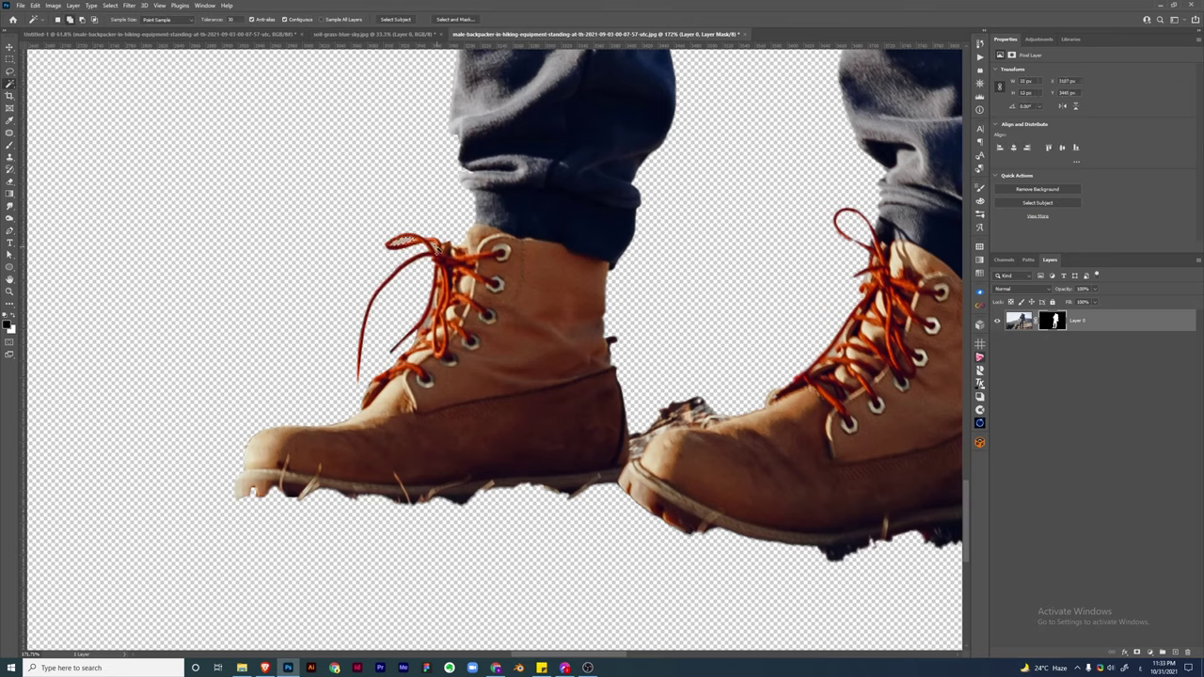
# Invert the backpacker's mask and delete the dark rock traced around his boots
pyautogui.scroll(2, 591, 325)
pyautogui.press('p')
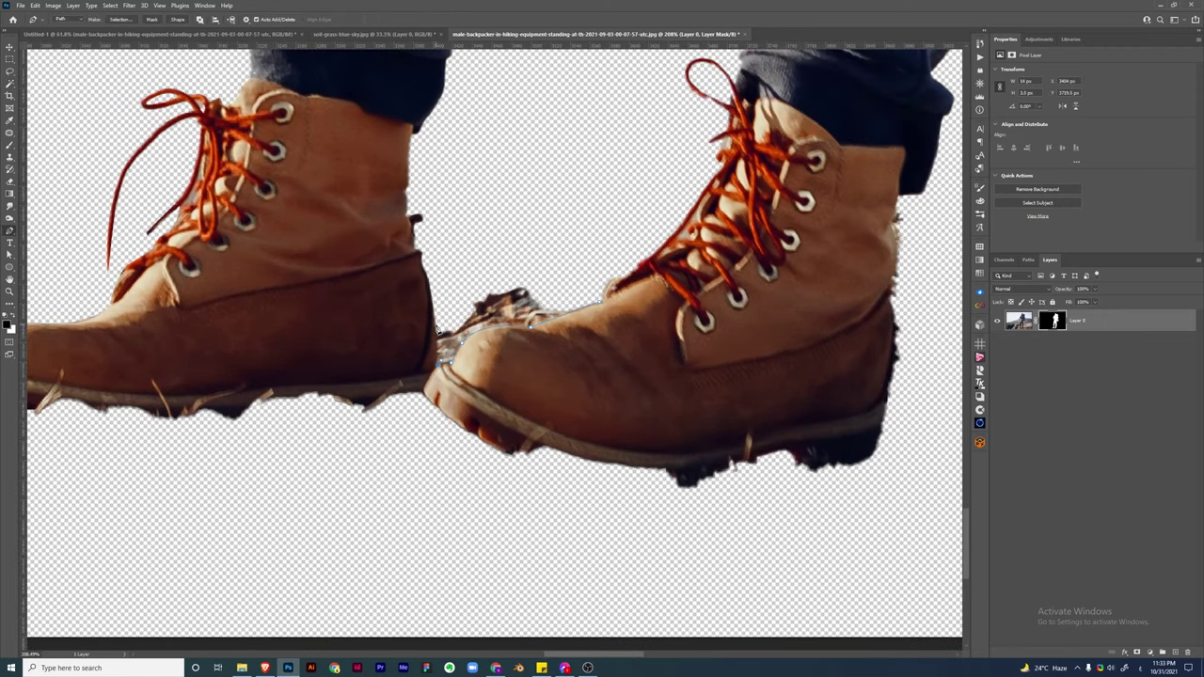
pyautogui.hotkey('ctrl', 'i')
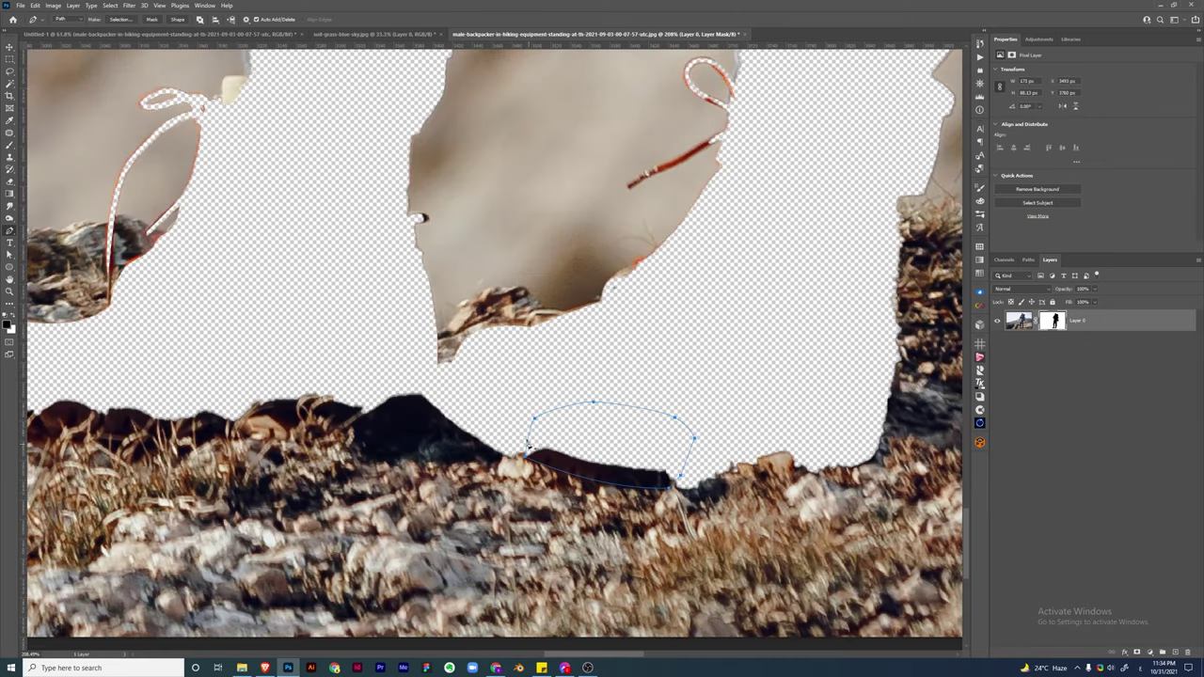
pyautogui.hotkey('ctrl', 'Return')
pyautogui.press('Delete')
pyautogui.hscroll(-3, 261, 358)
pyautogui.scroll(-1, 260, 358)
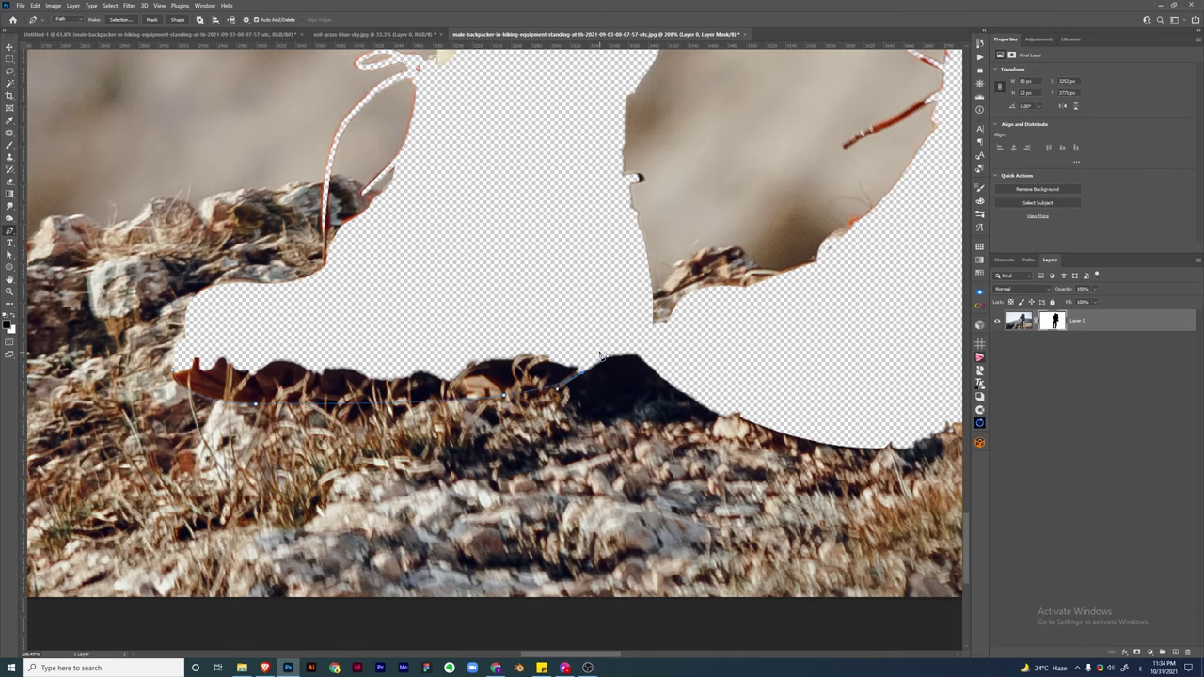
# Delete the rock under the boots, then save and close the backpacker smart object
pyautogui.click(177, 373)
pyautogui.hotkey('ctrl', 'Return')
pyautogui.press('Delete')
pyautogui.hotkey('ctrl', '0')
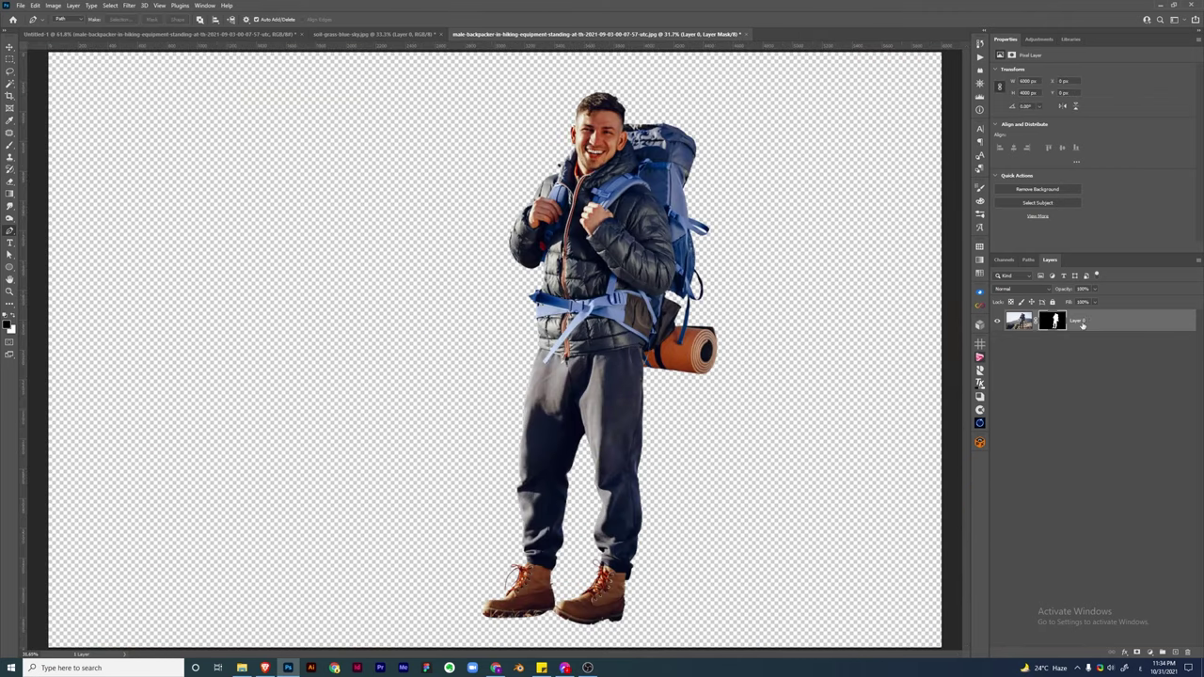
pyautogui.hotkey('ctrl', 'w')
pyautogui.press('Return')
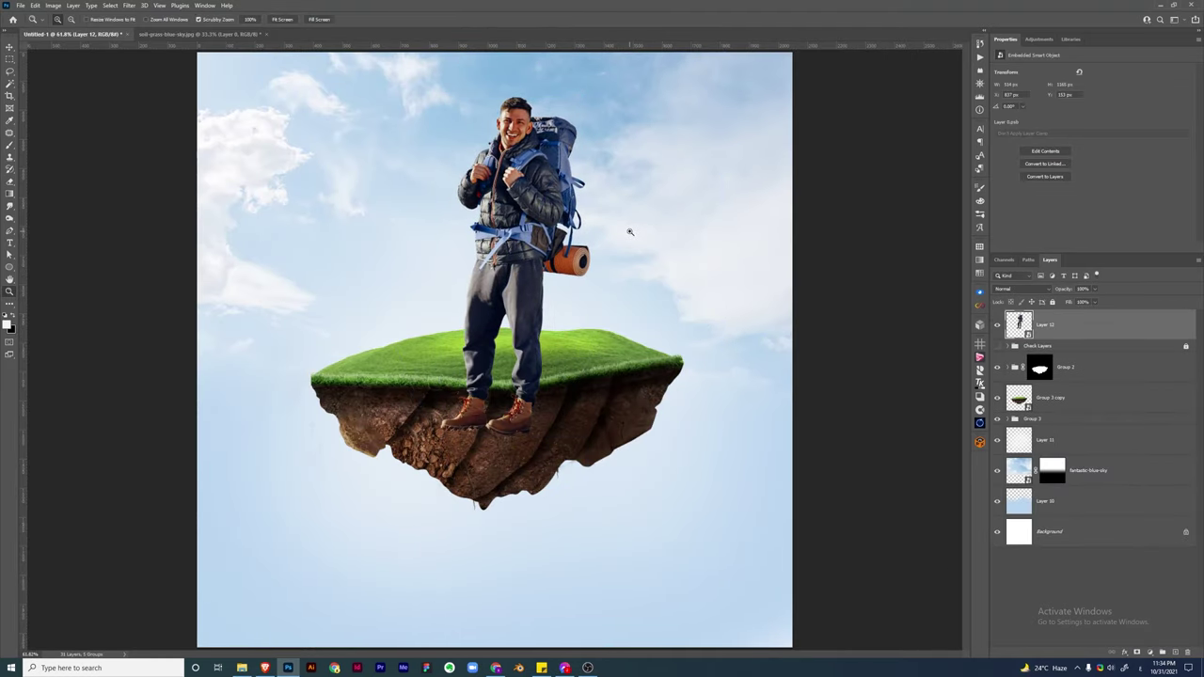
# Scale the backpacker onto the grass, group the island into Group 4, and lower both
pyautogui.hotkey('ctrl', 't')
pyautogui.moveTo(586, 430); pyautogui.dragTo(569, 374)
pyautogui.press('Return')
pyautogui.click(1040, 369)
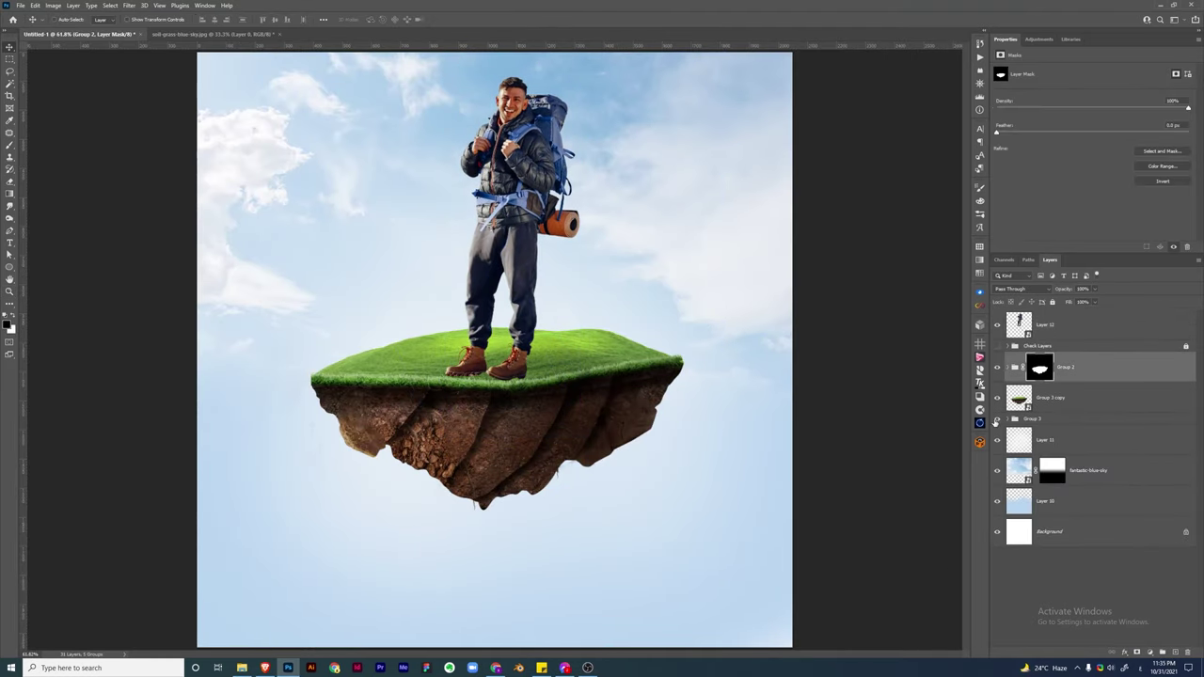
pyautogui.keyDown('shift'); pyautogui.click(1025, 420); pyautogui.keyUp('shift')
pyautogui.hotkey('ctrl', 'g')
pyautogui.moveTo(691, 348); pyautogui.dragTo(691, 390)
pyautogui.moveTo(526, 317); pyautogui.dragTo(540, 331)
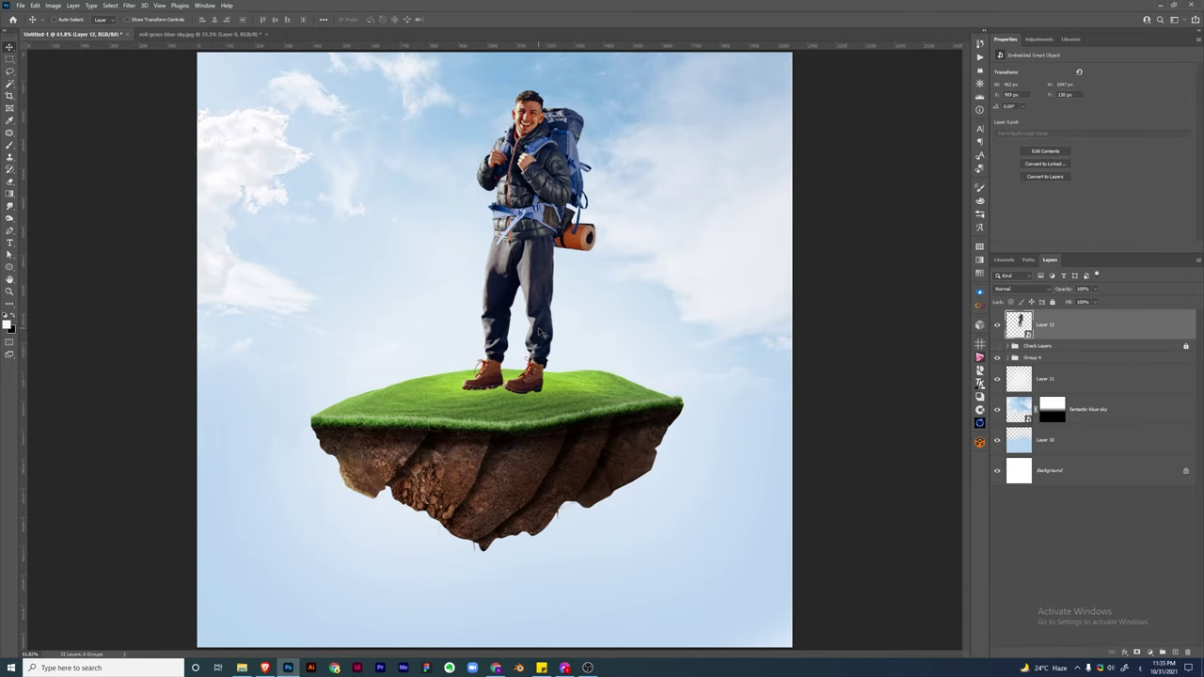
# Place the mountain landscape image, widened to the island's right edge
pyautogui.hotkey('ctrl', 'shift', 'p')
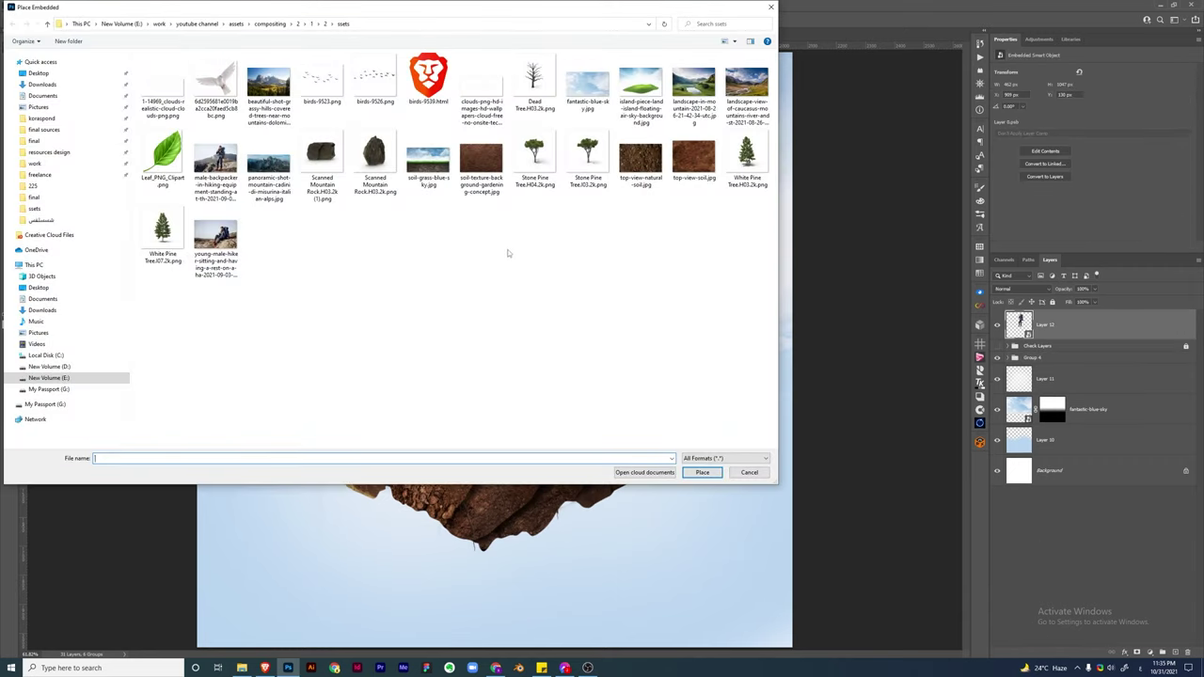
pyautogui.doubleClick(693, 85)
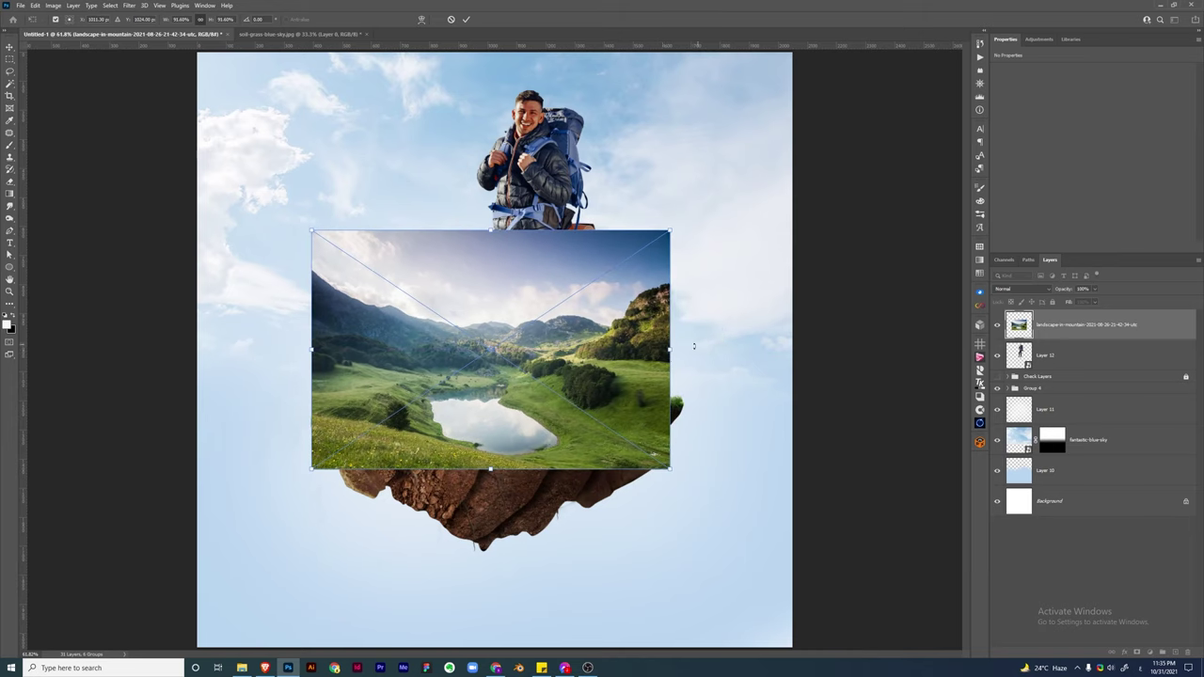
pyautogui.moveTo(670, 348); pyautogui.dragTo(683, 348)
pyautogui.press('Return')
# Hide the Group 3 copy and select the landscape's whole sky with the Magic Wand
pyautogui.keyDown('ctrl'); pyautogui.click(781, 395); pyautogui.keyUp('ctrl')
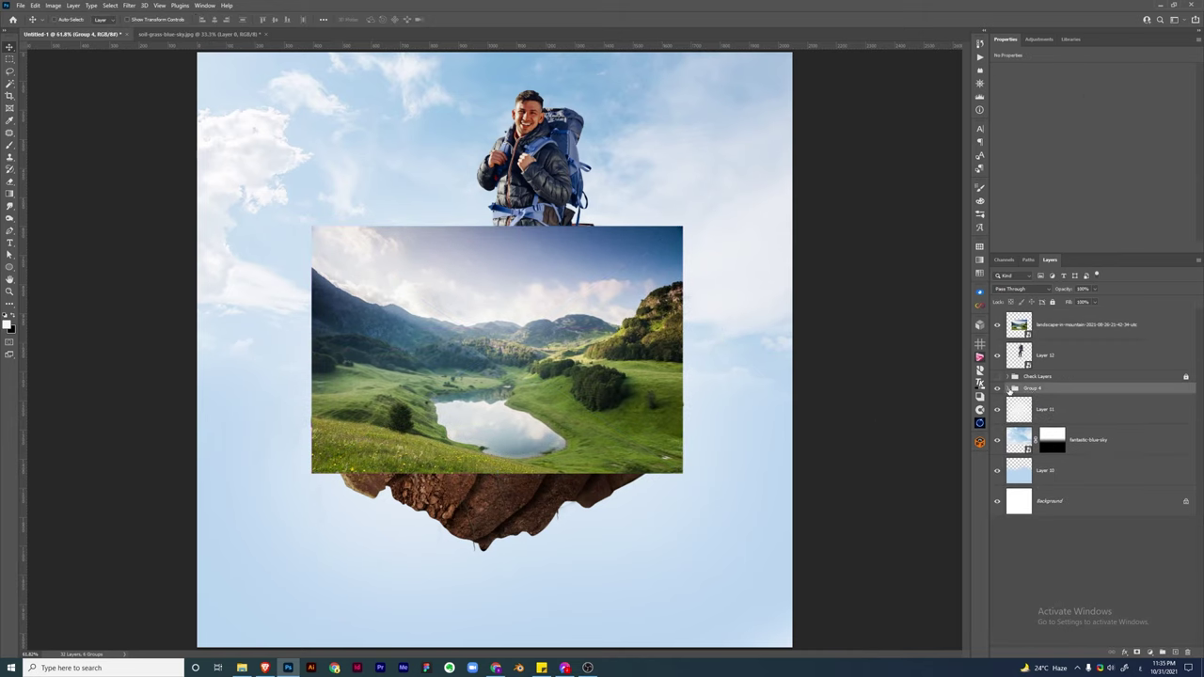
pyautogui.click(997, 500)
pyautogui.click(1082, 471)
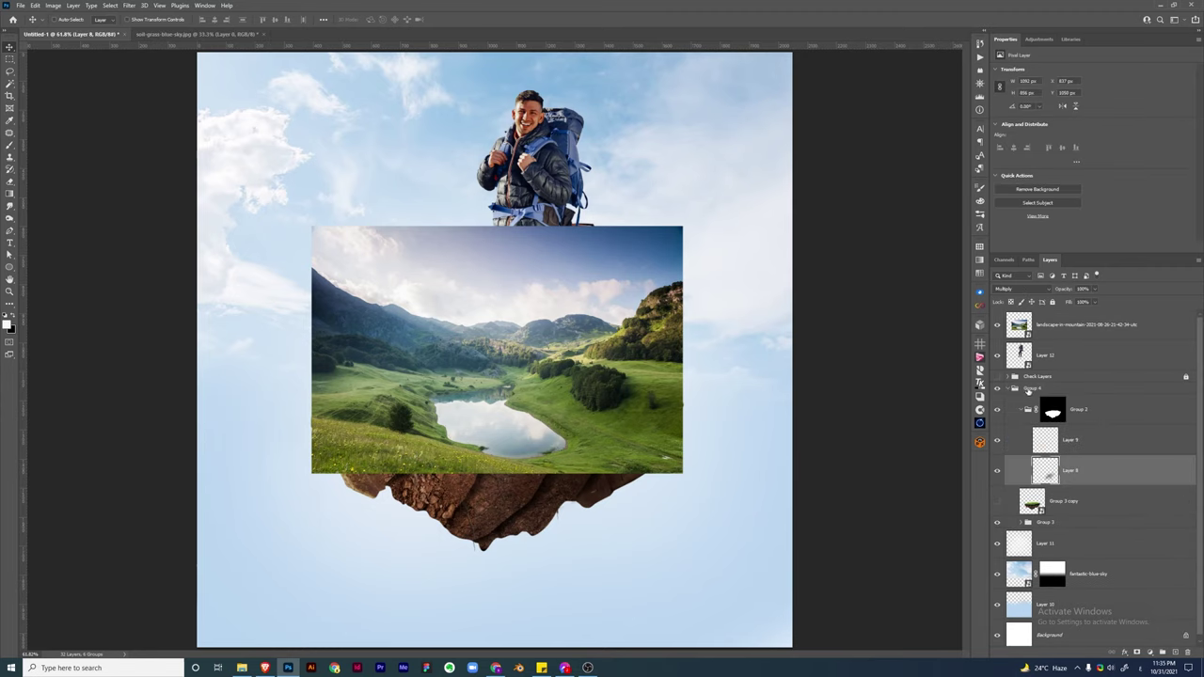
pyautogui.click(533, 494)
pyautogui.click(1020, 523)
pyautogui.hotkey('alt', '.')
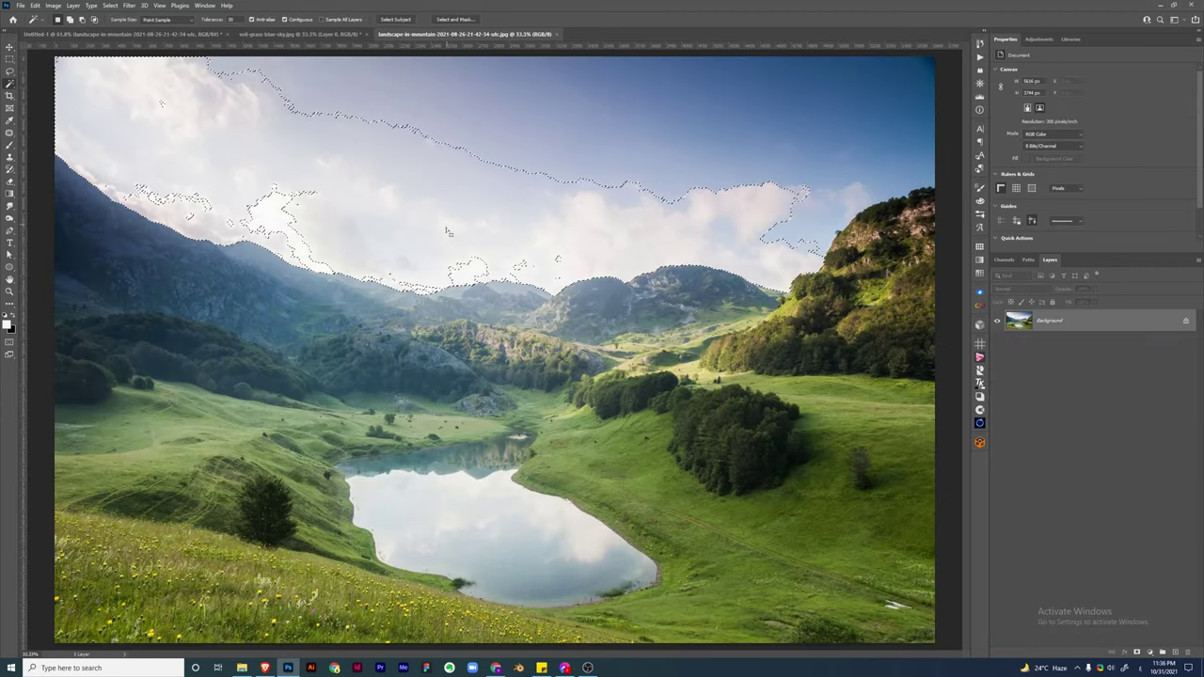
pyautogui.click(870, 141)
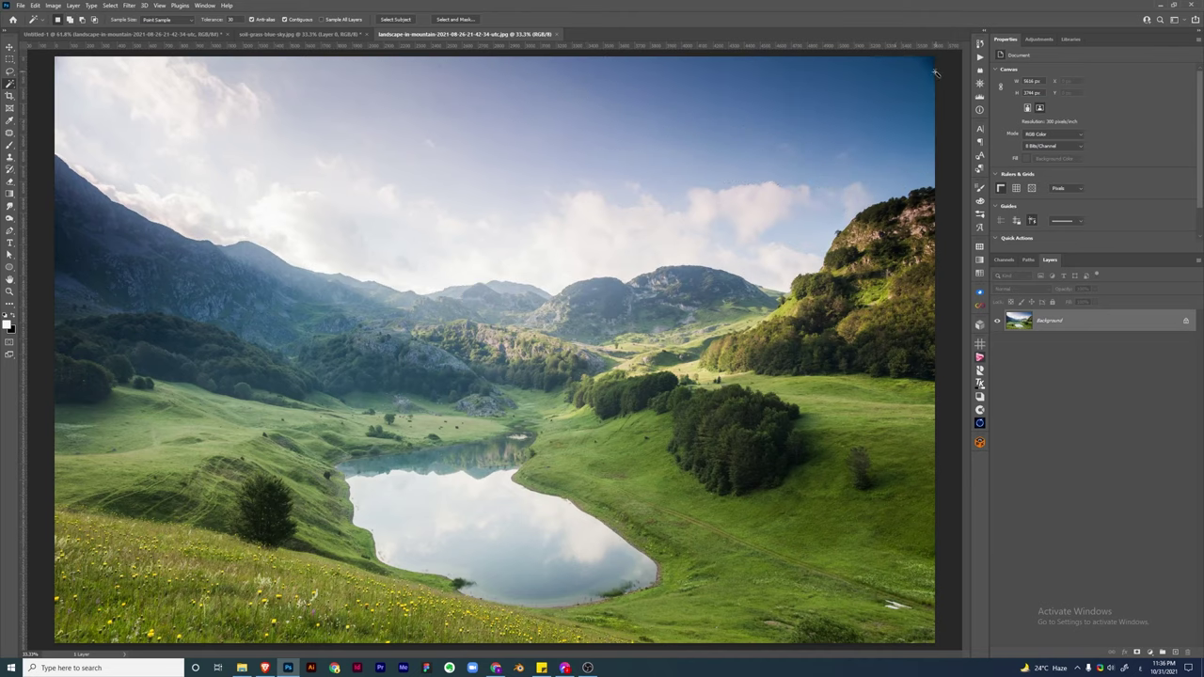
pyautogui.keyDown('shift'); pyautogui.click(532, 132); pyautogui.keyUp('shift')
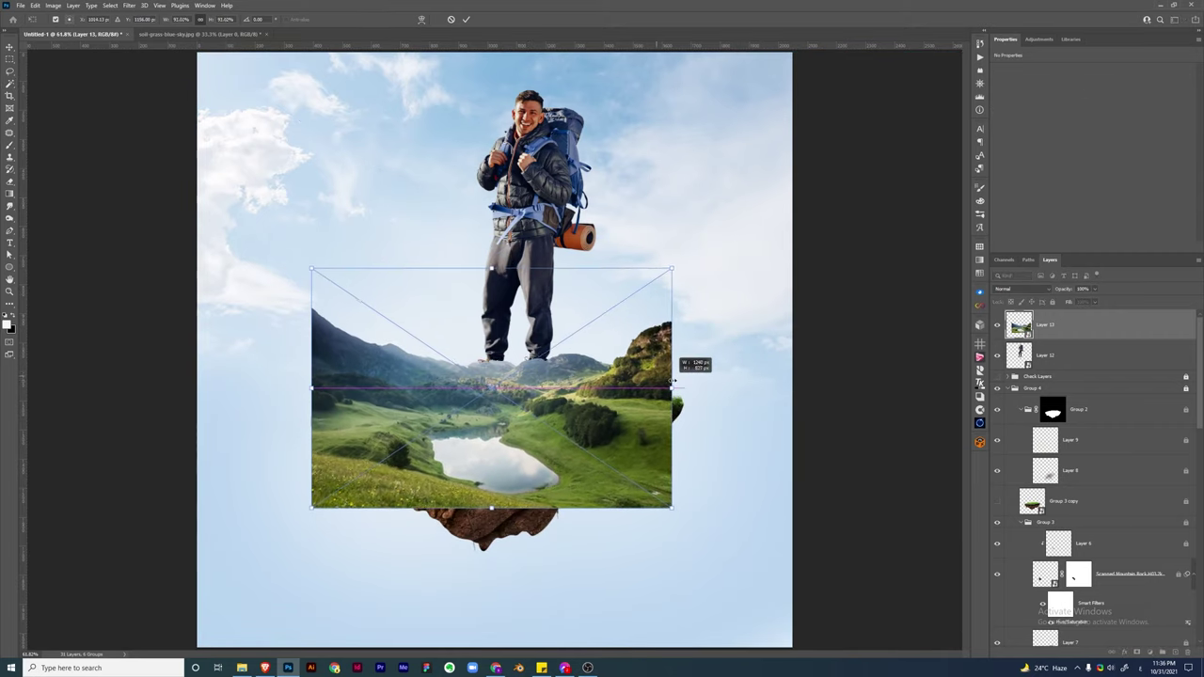
# Fit the valley landscape over the island and mask its lower part off the rocky underside
pyautogui.moveTo(693, 358); pyautogui.dragTo(544, 409)
pyautogui.press('Return')
pyautogui.click(1149, 652)
pyautogui.press('b')
pyautogui.rightClick(489, 253)
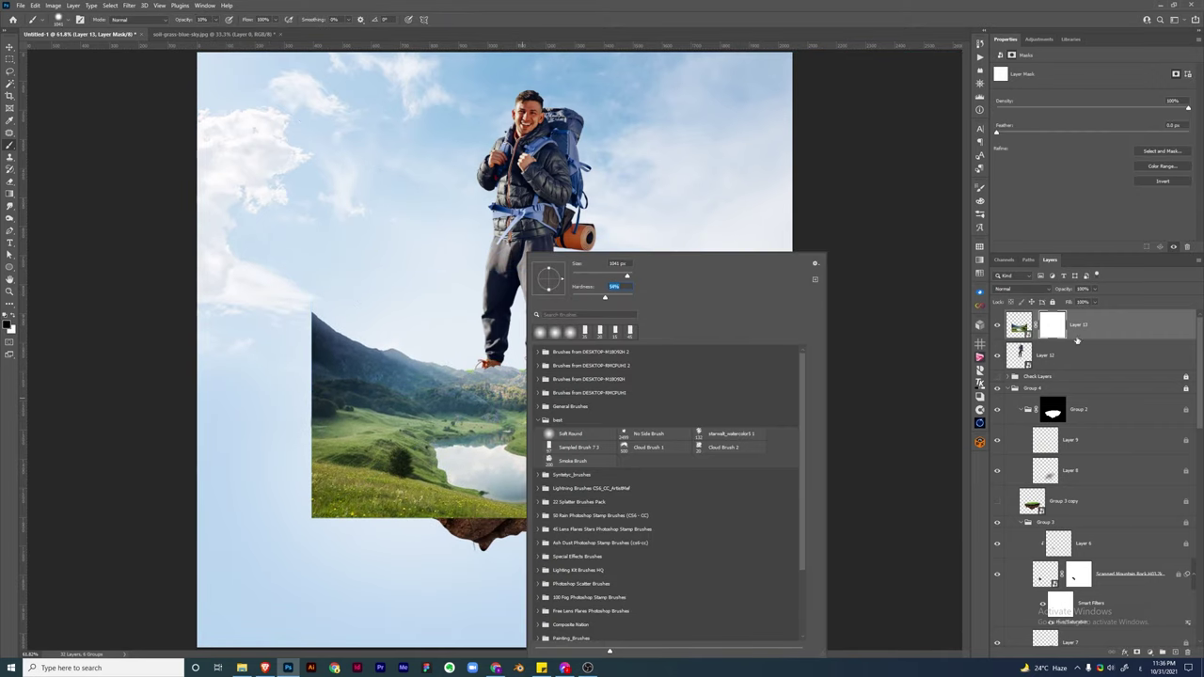
pyautogui.press('Escape')
pyautogui.moveTo(677, 512); pyautogui.dragTo(433, 494)
pyautogui.moveTo(658, 442); pyautogui.dragTo(320, 489)
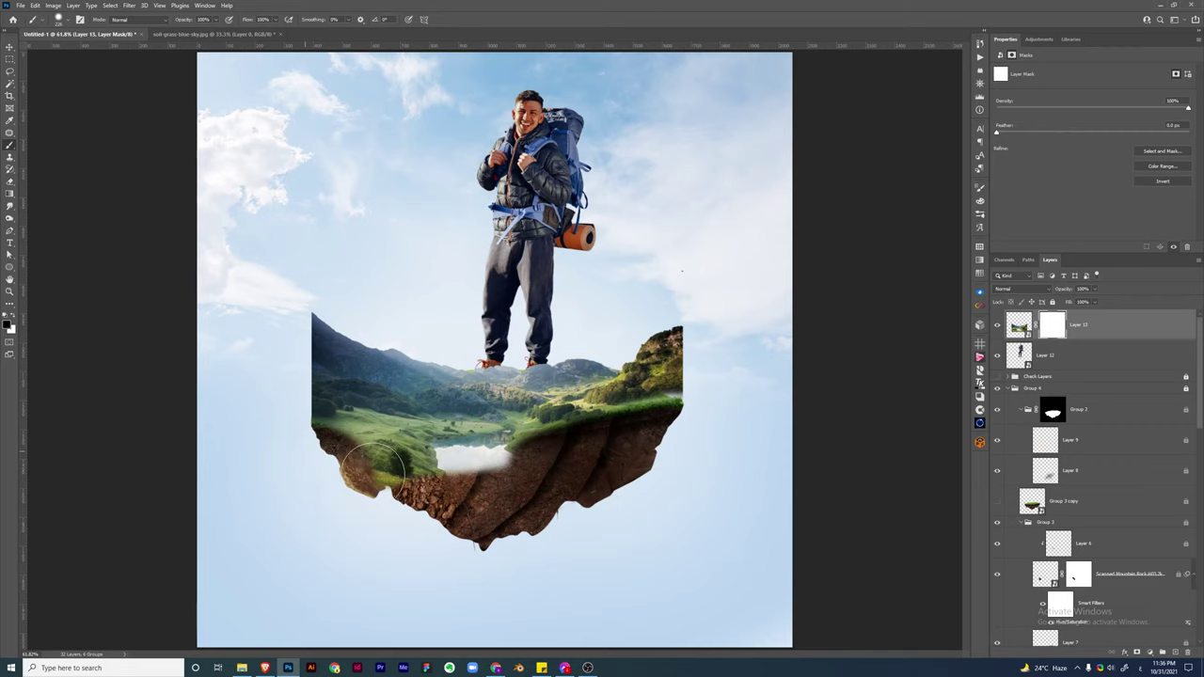
pyautogui.moveTo(565, 428); pyautogui.dragTo(334, 434)
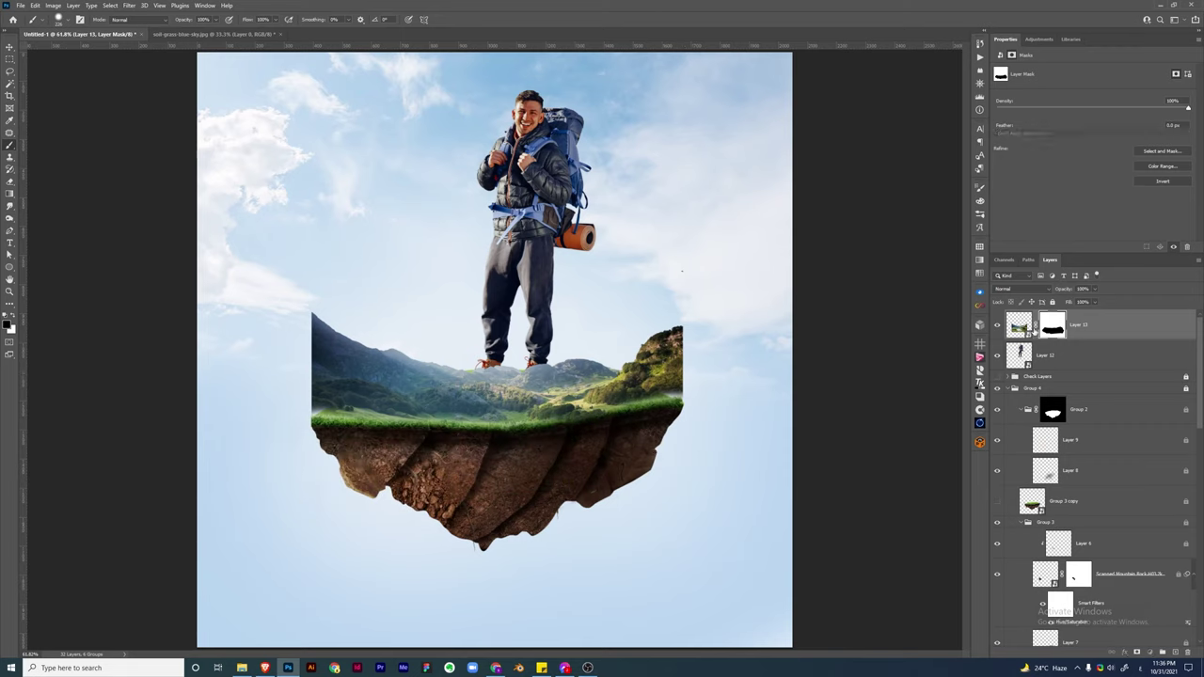
# Scale the landscape to about 82% and reposition it above the island
pyautogui.hotkey('ctrl', 't')
pyautogui.moveTo(646, 393); pyautogui.dragTo(646, 353)
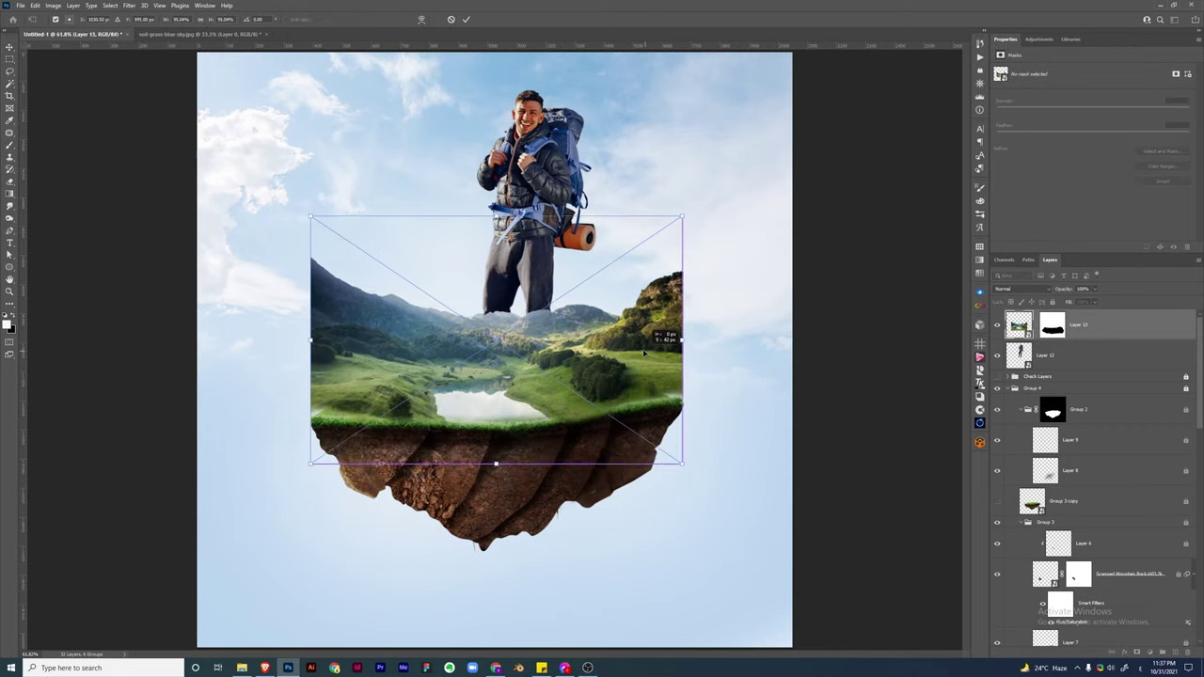
pyautogui.moveTo(683, 216); pyautogui.dragTo(659, 236)
pyautogui.moveTo(619, 346)
pyautogui.mouseDown()
pyautogui.moveTo(598, 354)
pyautogui.moveTo(683, 356)
pyautogui.moveTo(667, 358)
pyautogui.mouseUp()
pyautogui.press('Return')
pyautogui.hotkey('ctrl', 't')
pyautogui.press('Return')
# Bring the backpacker above the landscape and move Layer 13 below Group 3 copy
pyautogui.hotkey('ctrl', '[')
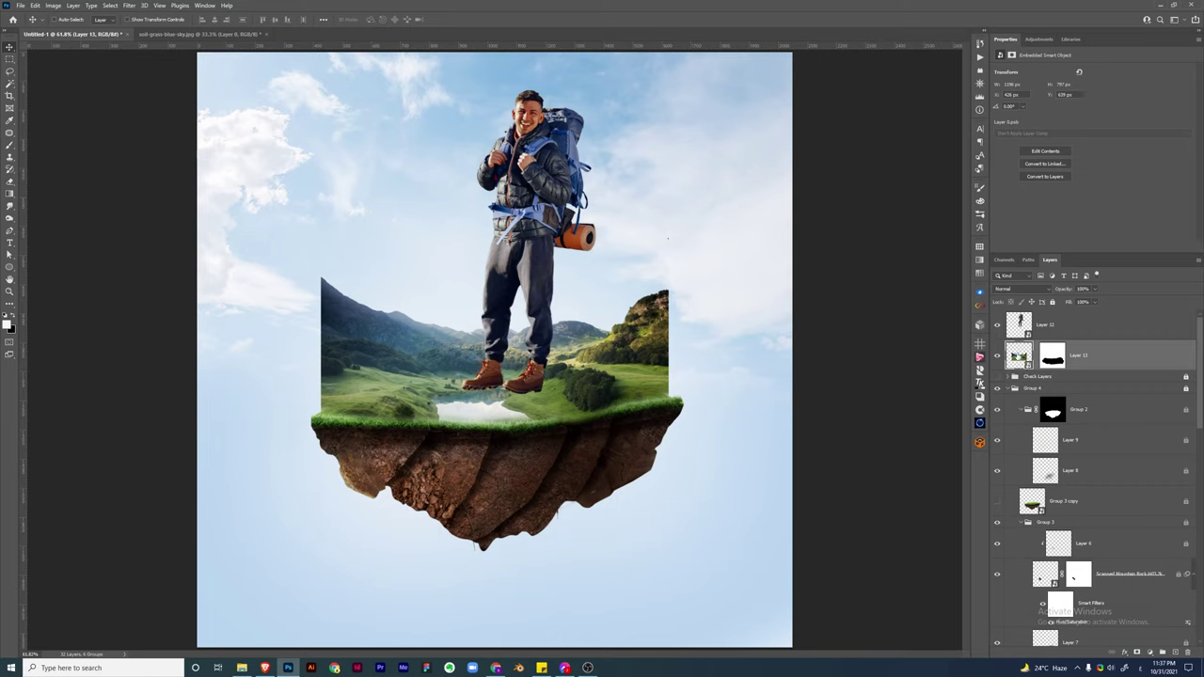
pyautogui.click(1145, 371)
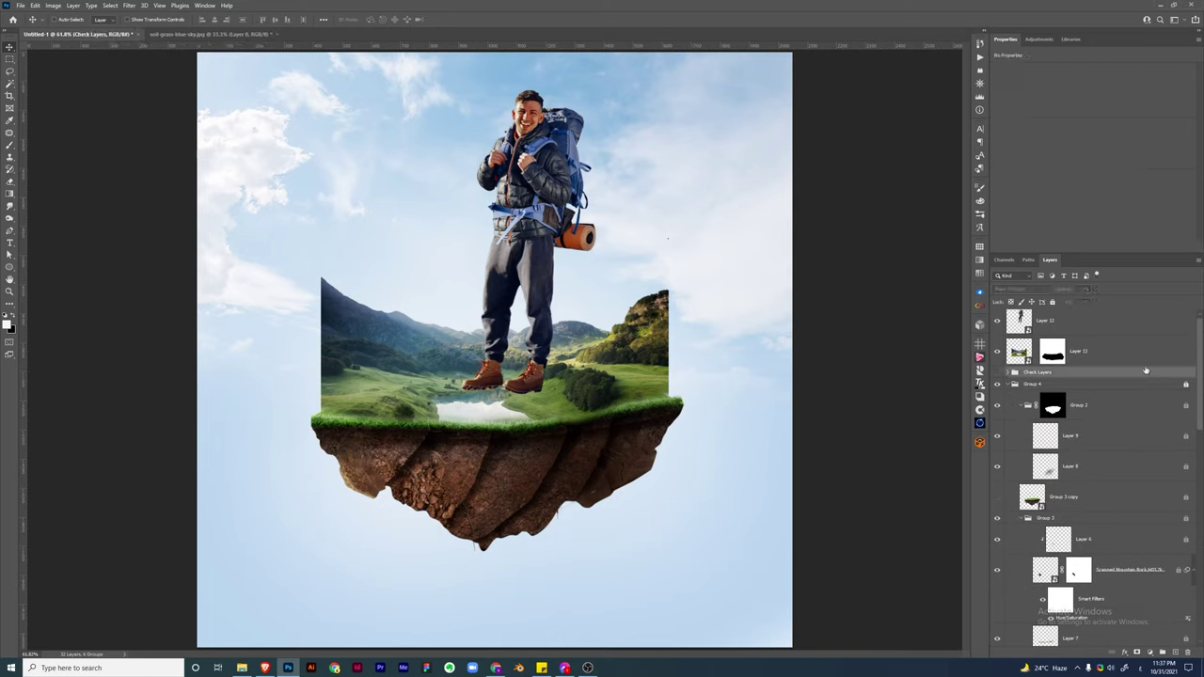
pyautogui.moveTo(1053, 351); pyautogui.dragTo(1072, 507)
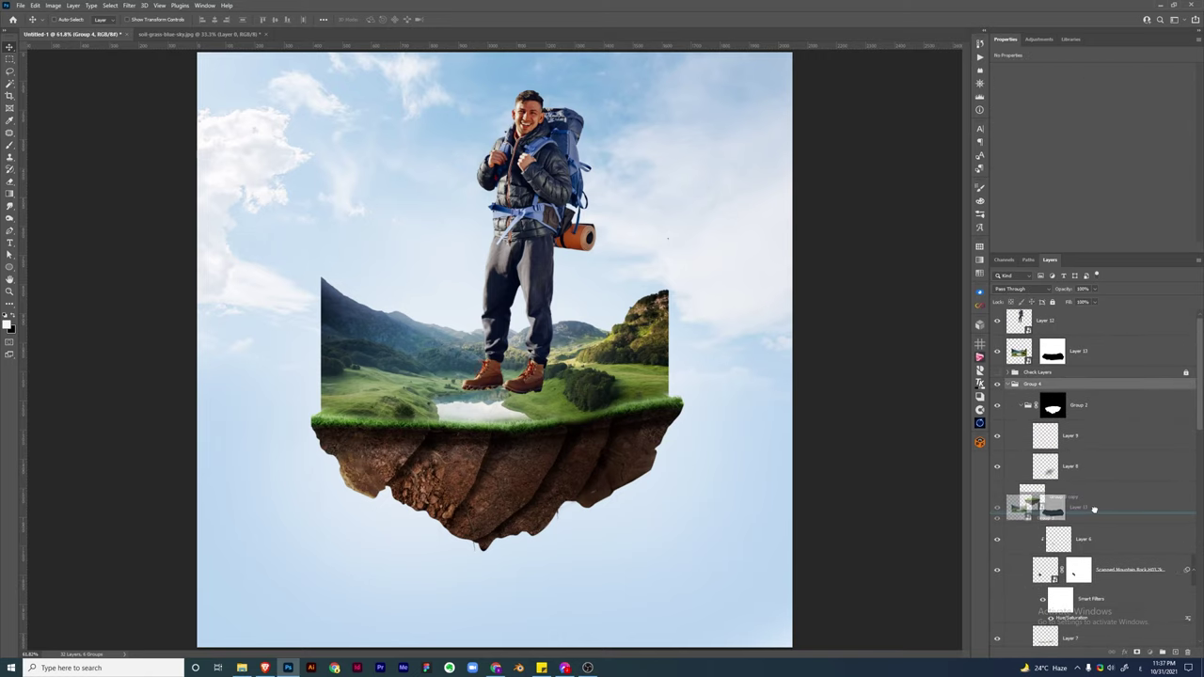
# Move Layer 13 just below Layer 7 and give it a layer mask
pyautogui.click(743, 427)
pyautogui.moveTo(1046, 436); pyautogui.dragTo(1082, 593)
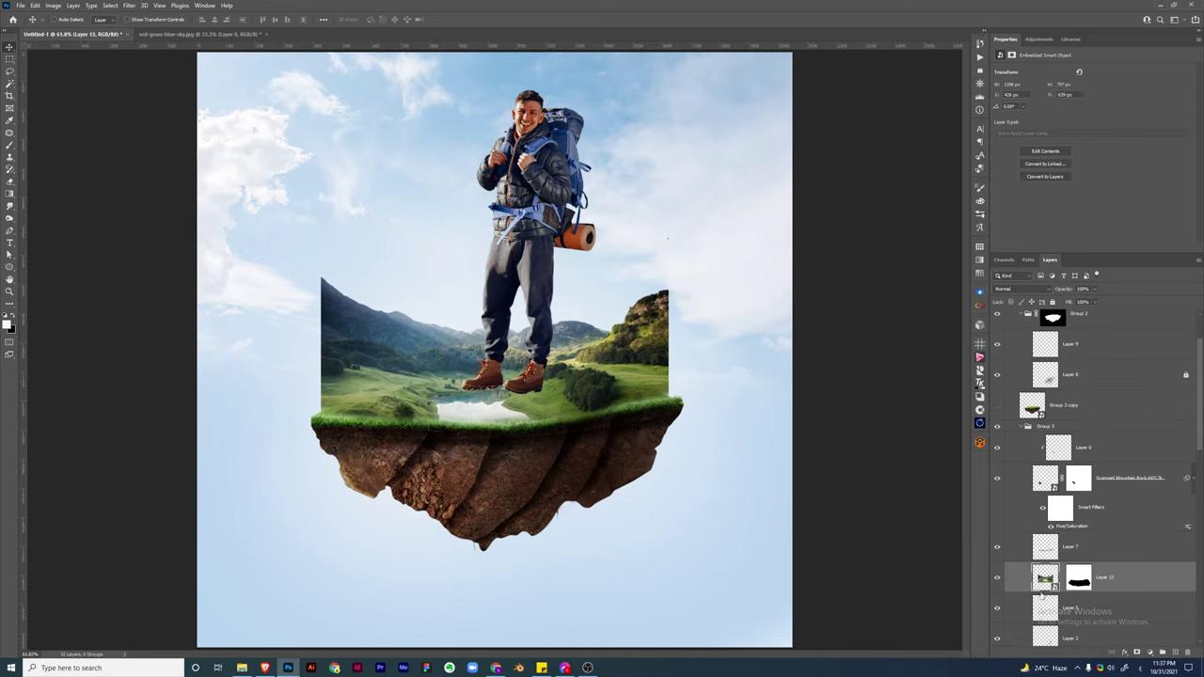
pyautogui.scroll(-2, 997, 471)
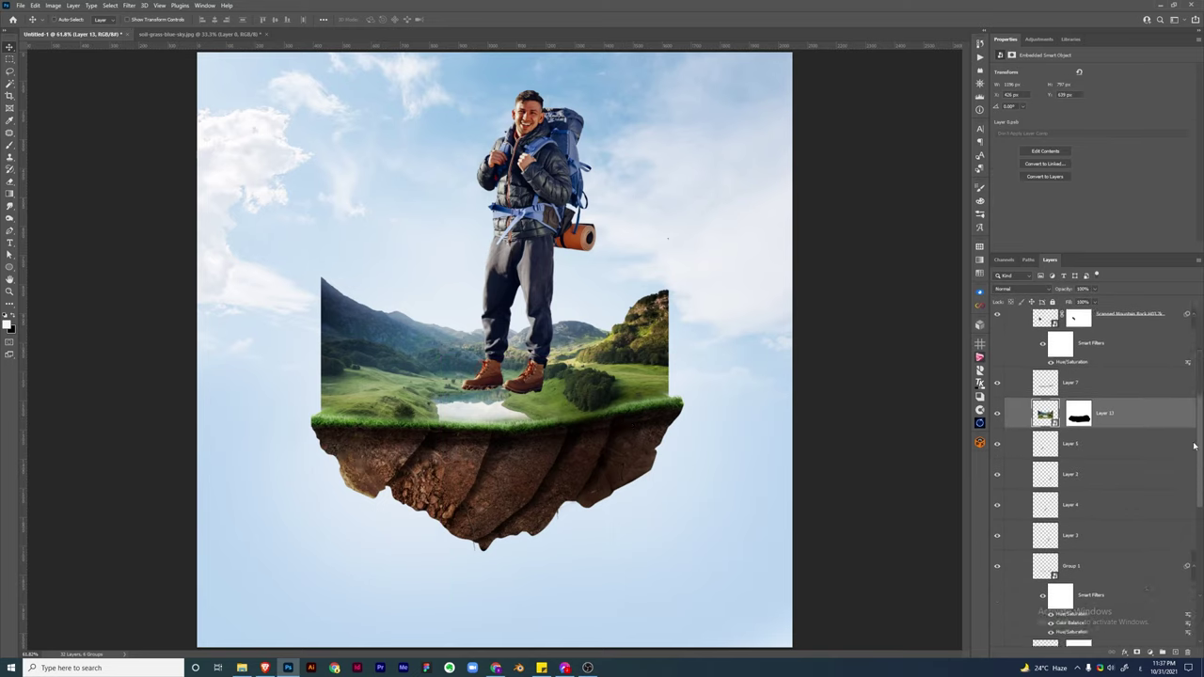
pyautogui.scroll(-3, 996, 545)
pyautogui.click(1150, 652)
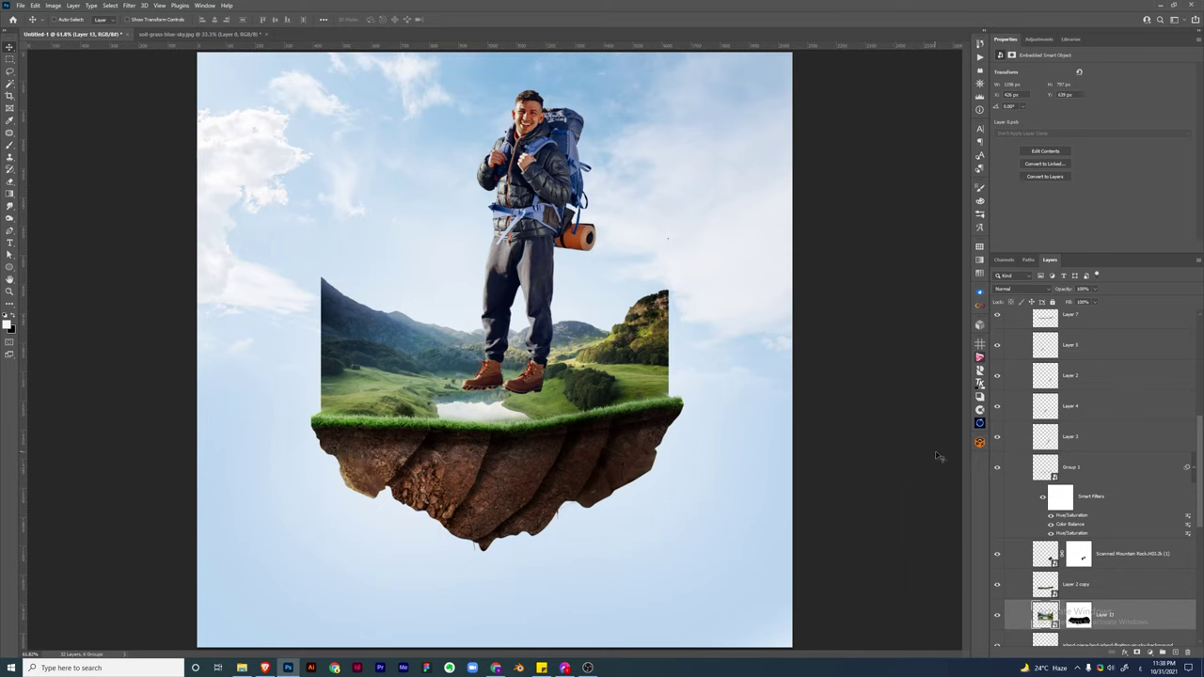
pyautogui.press('b')
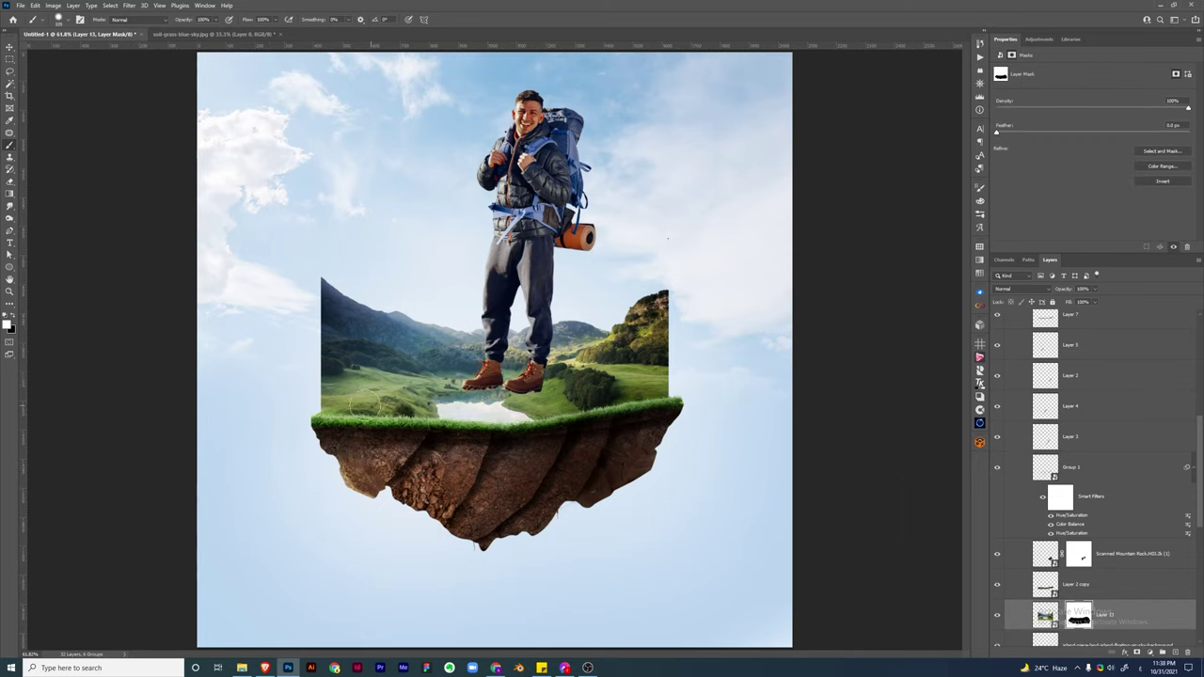
# Shift the hiker and island slightly lower and open the Caucasus mountain-river photo
pyautogui.scroll(5, 1110, 471)
pyautogui.click(1026, 360)
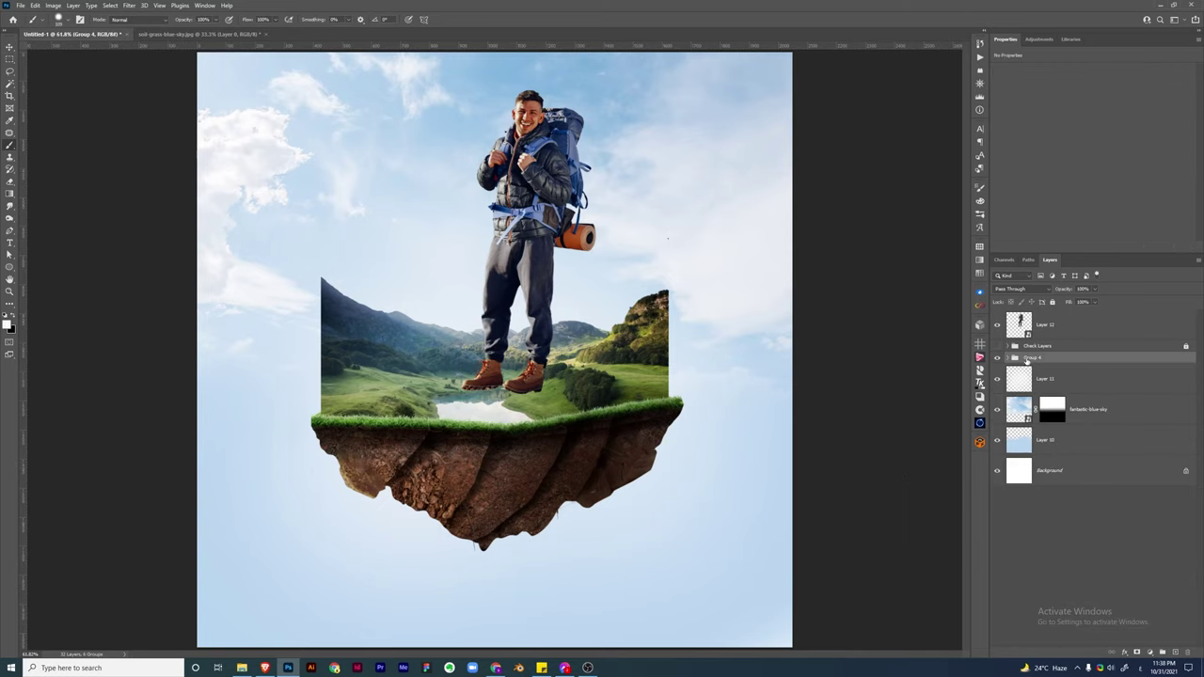
pyautogui.click(506, 353)
pyautogui.click(592, 239)
pyautogui.click(1014, 357)
pyautogui.press('v')
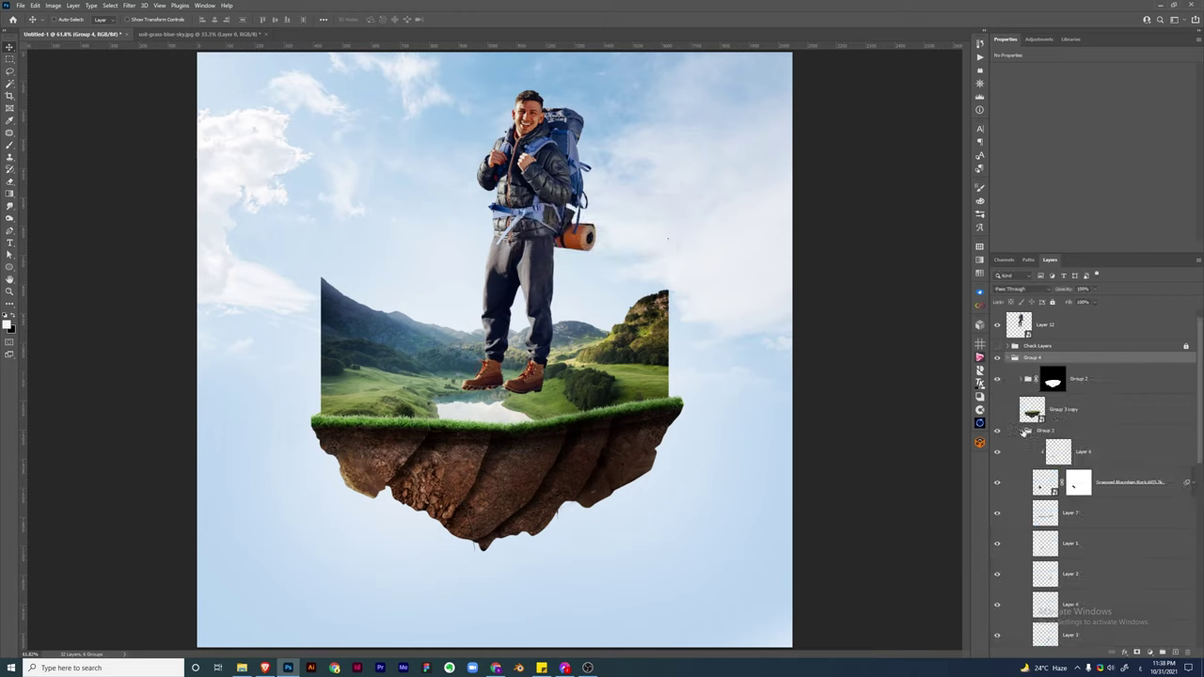
pyautogui.scroll(-1, 1186, 443)
pyautogui.click(663, 358)
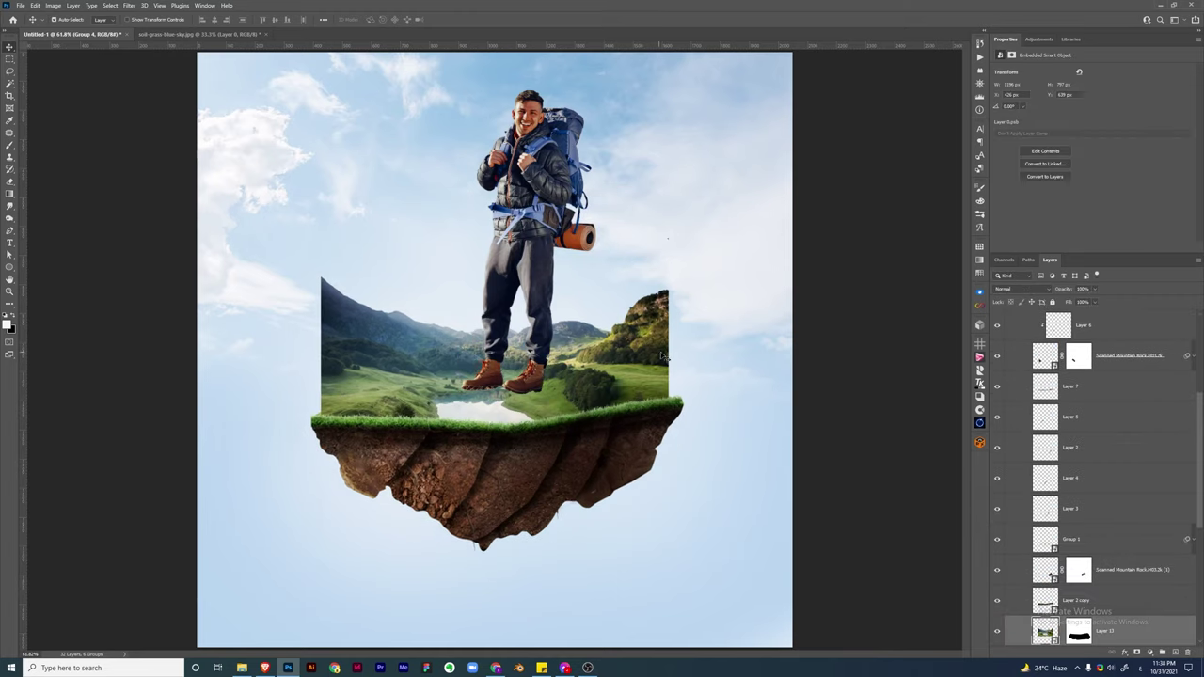
pyautogui.moveTo(550, 201); pyautogui.dragTo(543, 219)
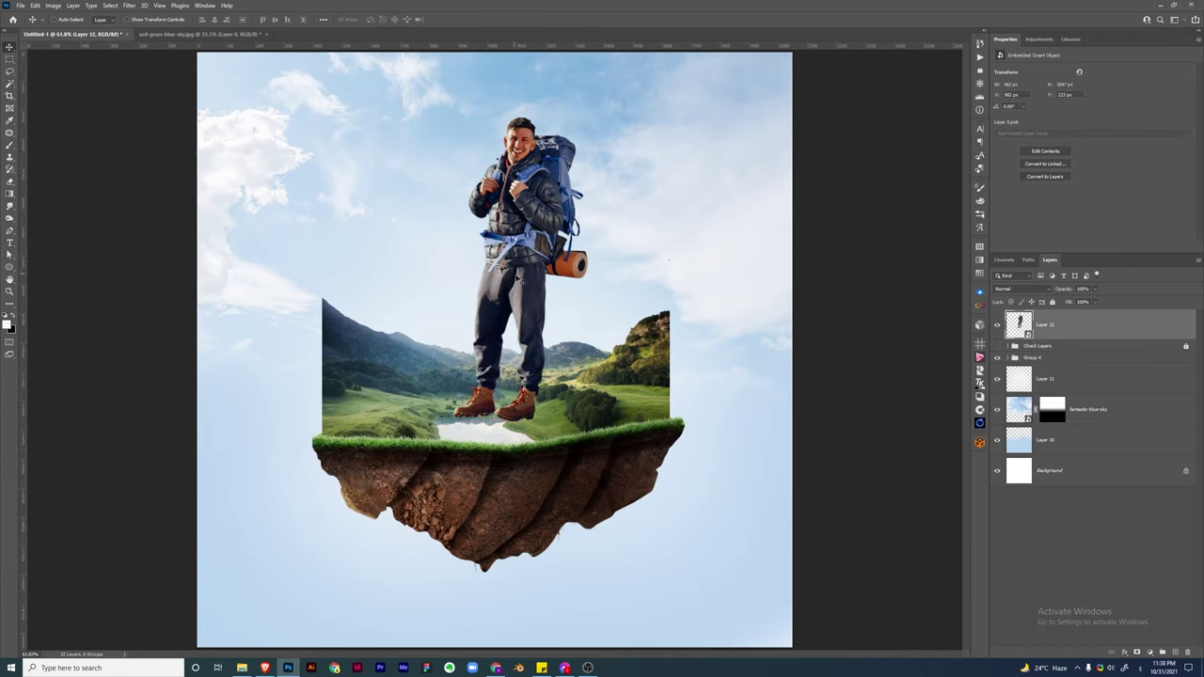
pyautogui.hotkey('ctrl', 'shift', 'p')
pyautogui.doubleClick(743, 94)
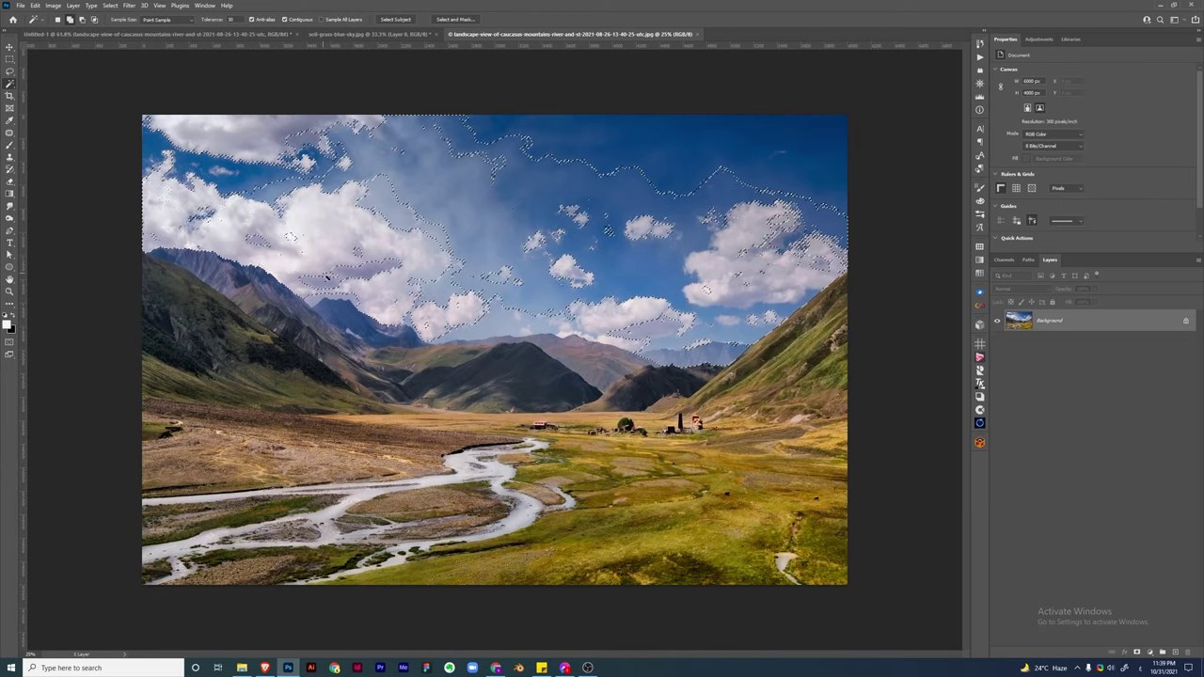
# Try selecting the sky with Magic Wand at tolerance 50
pyautogui.keyDown('shift'); pyautogui.click(819, 262); pyautogui.keyUp('shift')
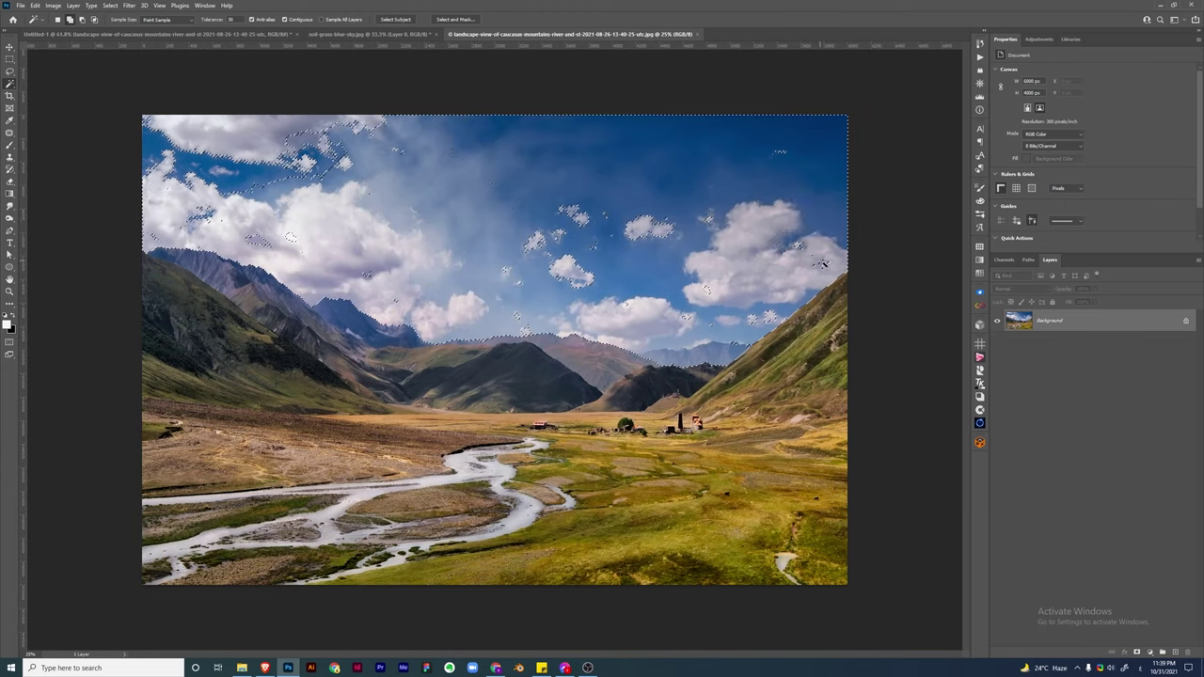
pyautogui.write('50')
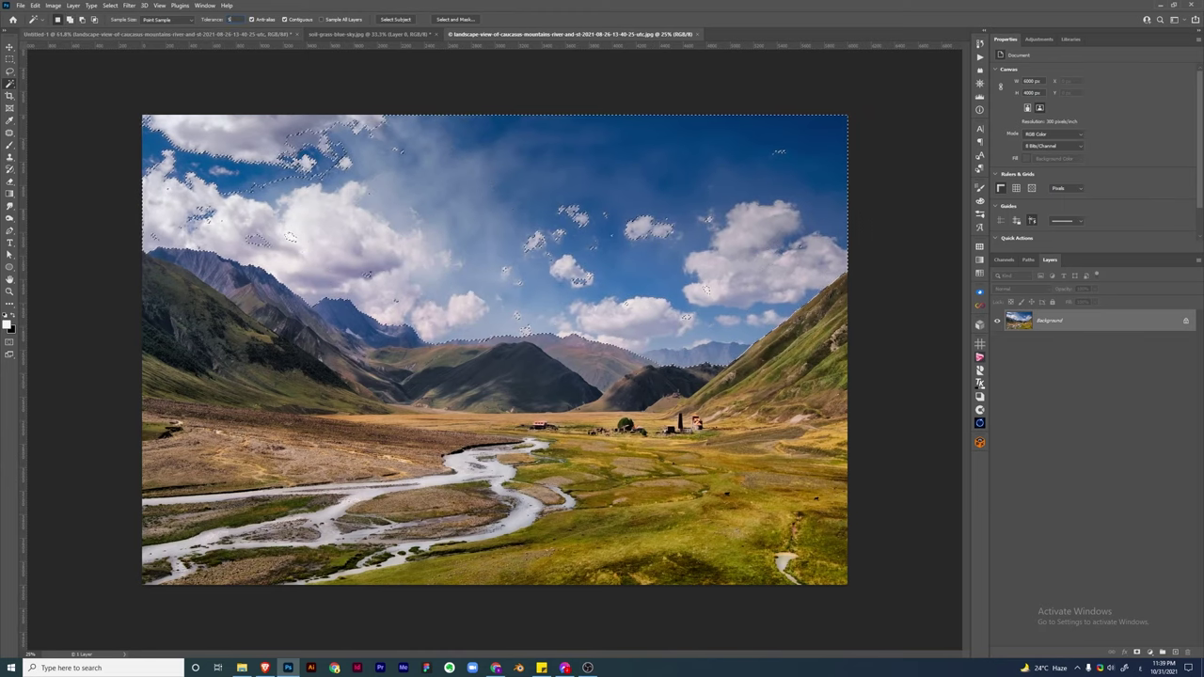
pyautogui.keyDown('shift'); pyautogui.click(226, 175); pyautogui.keyUp('shift')
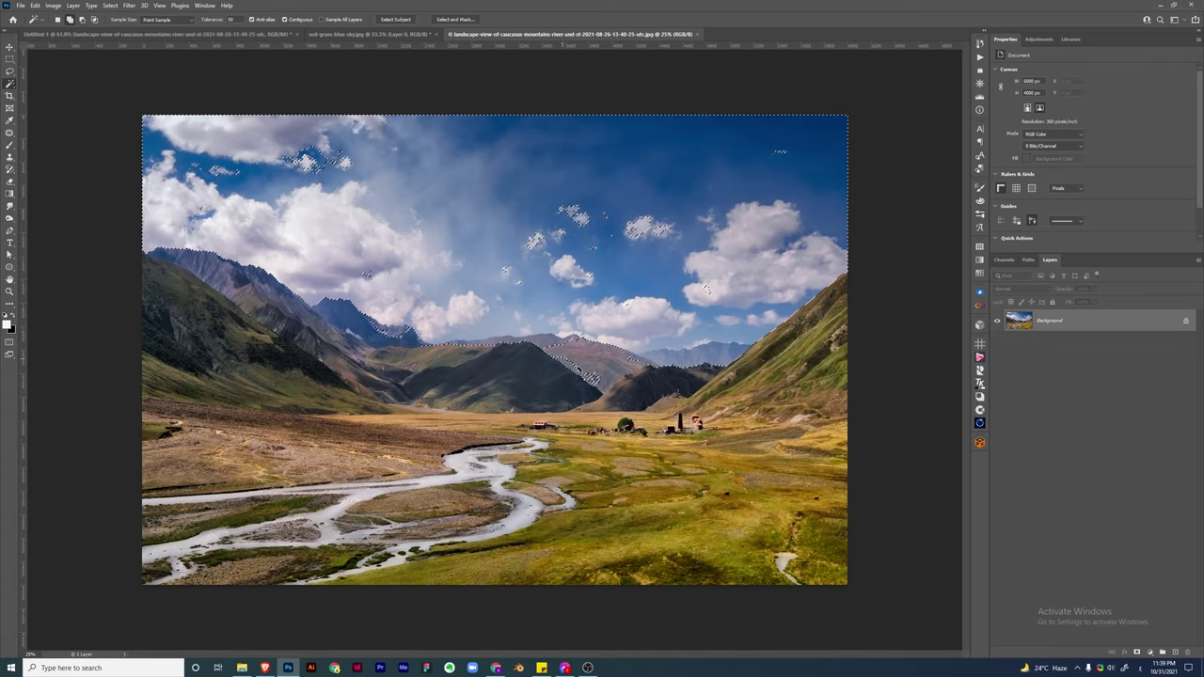
# View the Blue channel alone and raise its Levels black input to 125
pyautogui.click(1004, 260)
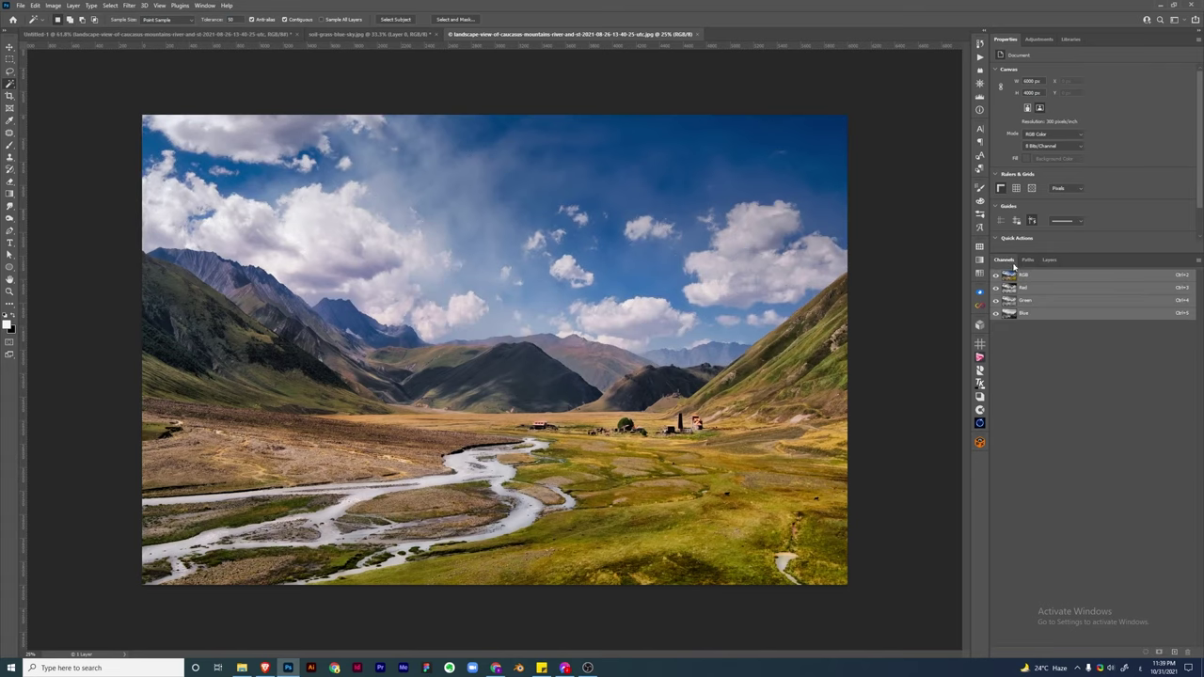
pyautogui.click(1012, 314)
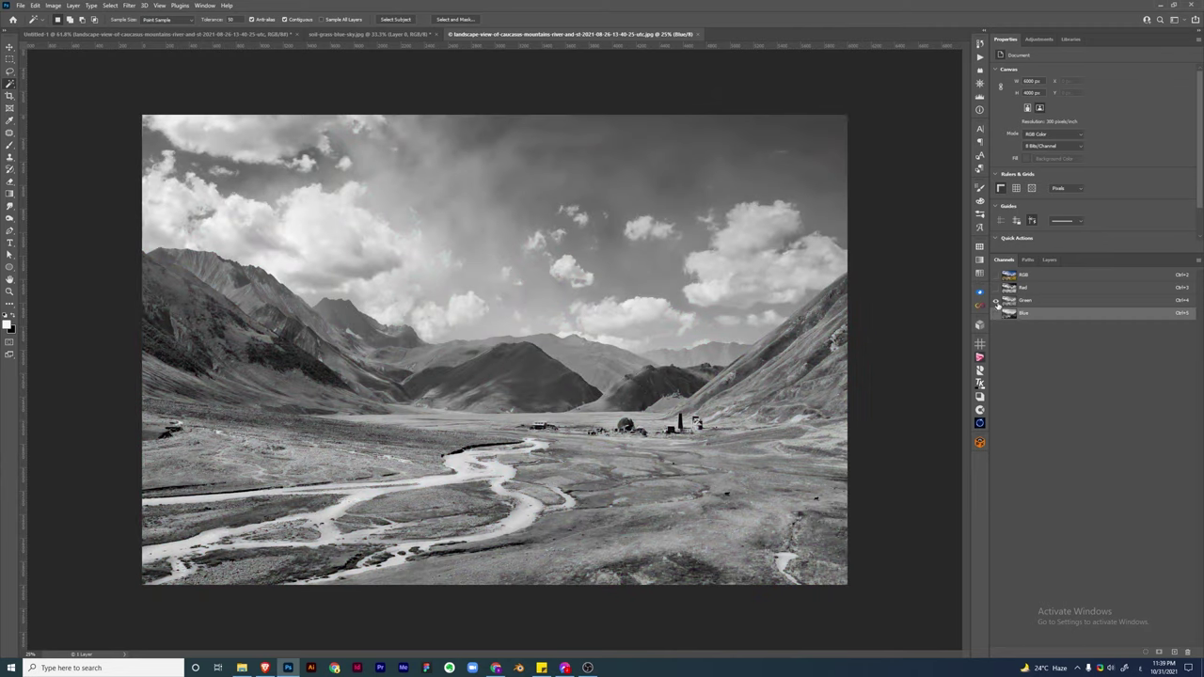
pyautogui.click(1003, 299)
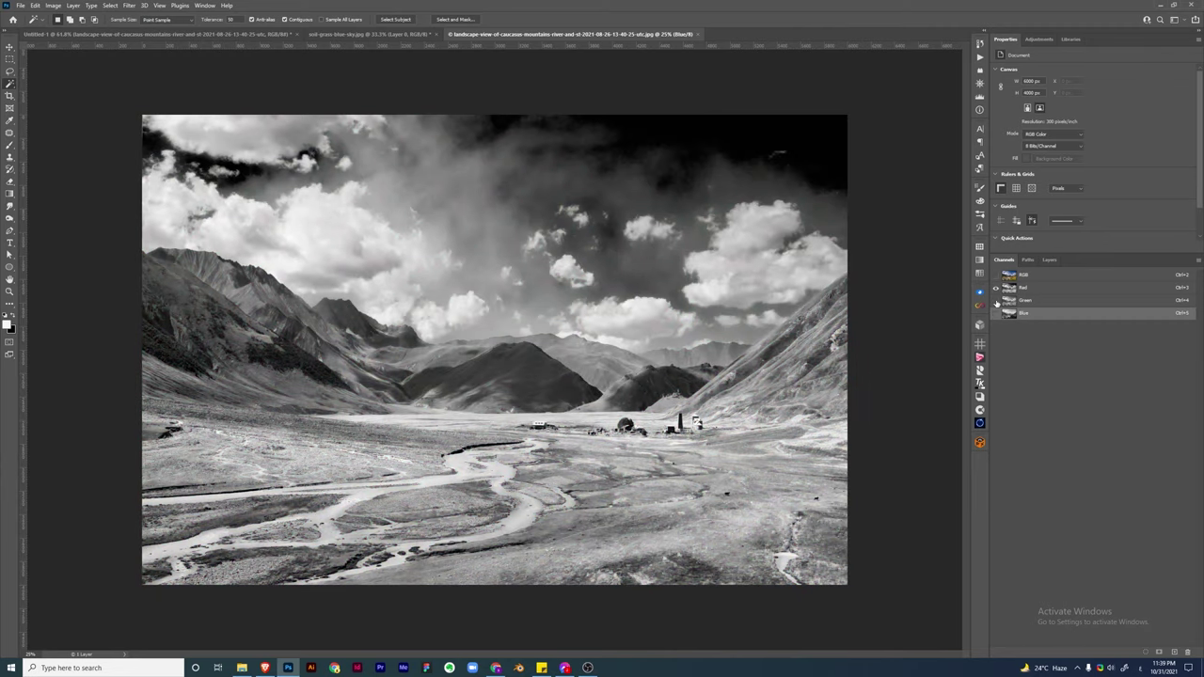
pyautogui.click(1011, 315)
pyautogui.hotkey('ctrl', 'l')
pyautogui.moveTo(974, 418); pyautogui.dragTo(1032, 420)
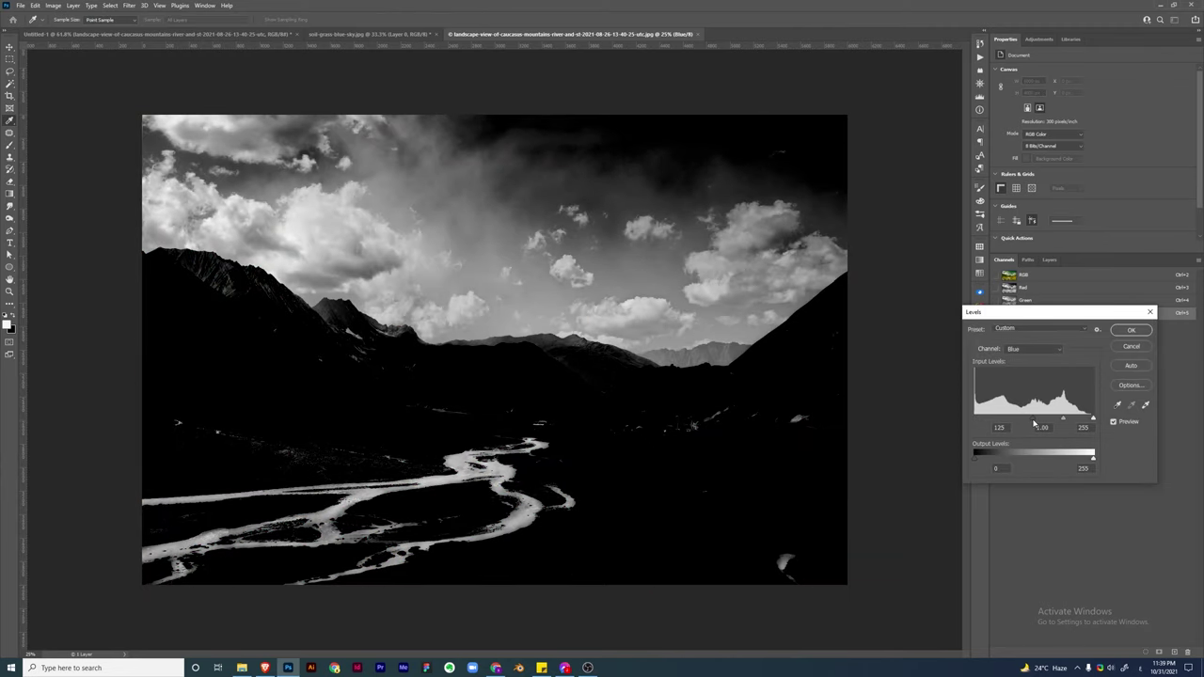
# Commit the Levels change and pick a soft round brush
pyautogui.press('Return')
pyautogui.press('b')
pyautogui.click(138, 18)
pyautogui.click(141, 166)
pyautogui.rightClick(367, 376)
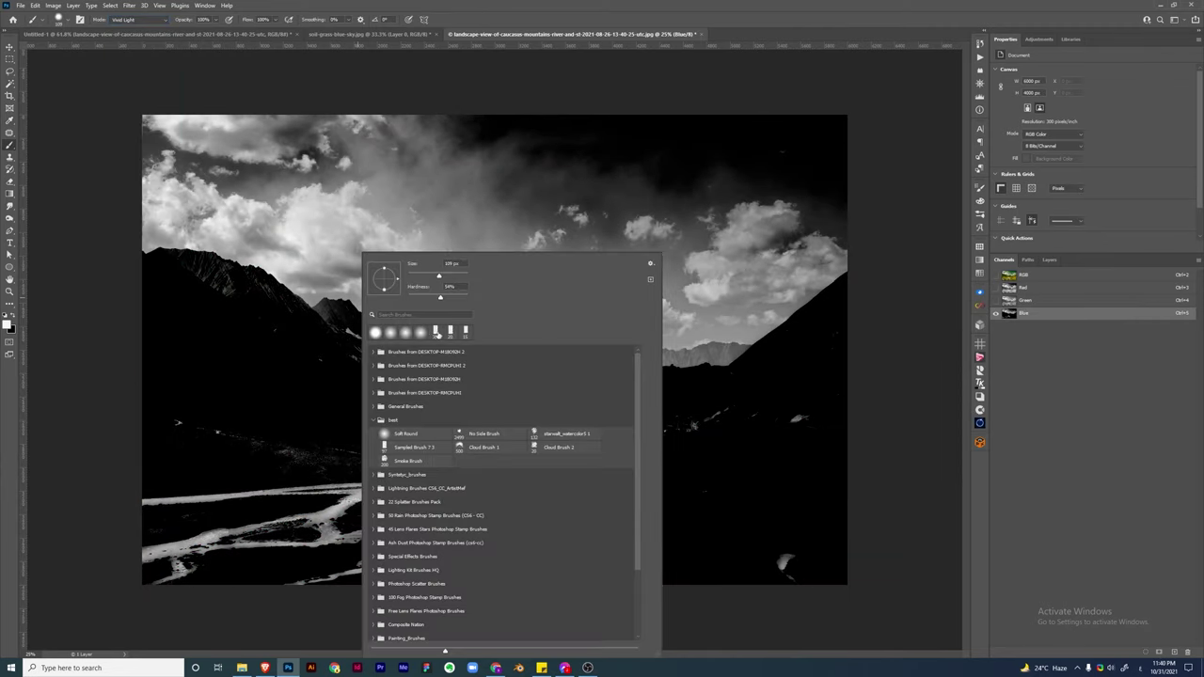
pyautogui.click(322, 272)
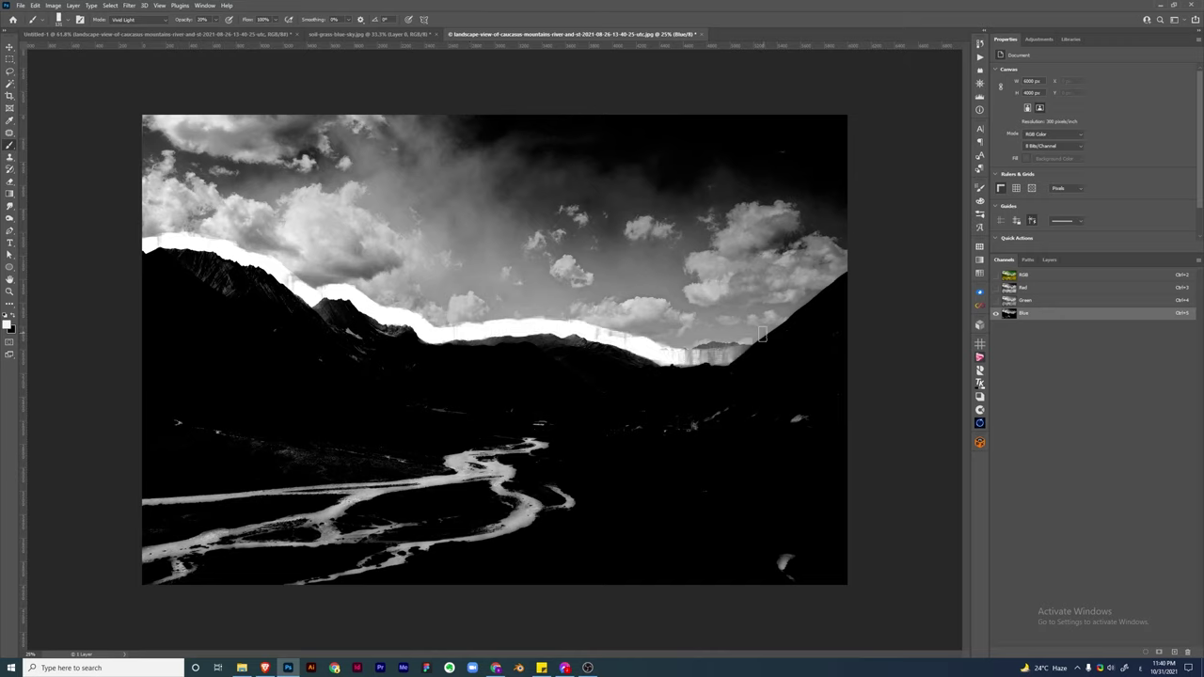
# Paint the ridge skyline and sky solid white on the Blue channel at 100% opacity
pyautogui.moveTo(762, 334)
pyautogui.mouseDown()
pyautogui.moveTo(842, 271)
pyautogui.moveTo(724, 359)
pyautogui.mouseUp()
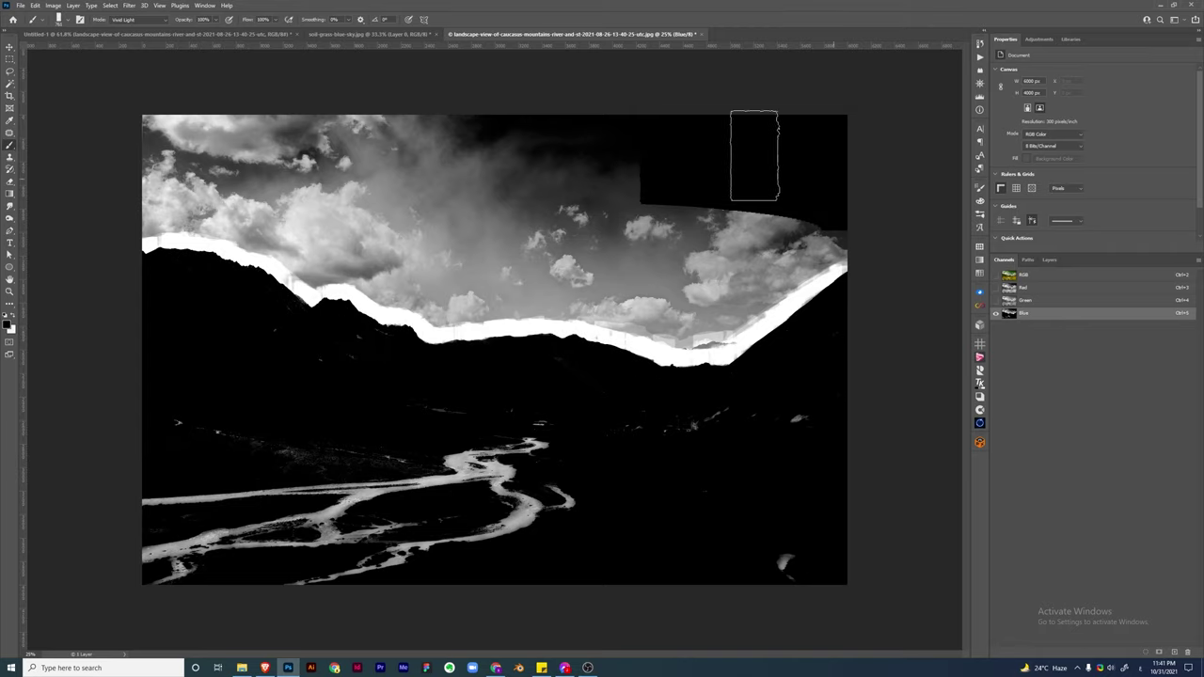
pyautogui.press('0')
pyautogui.moveTo(565, 159)
pyautogui.mouseDown()
pyautogui.moveTo(783, 255)
pyautogui.moveTo(327, 168)
pyautogui.mouseUp()
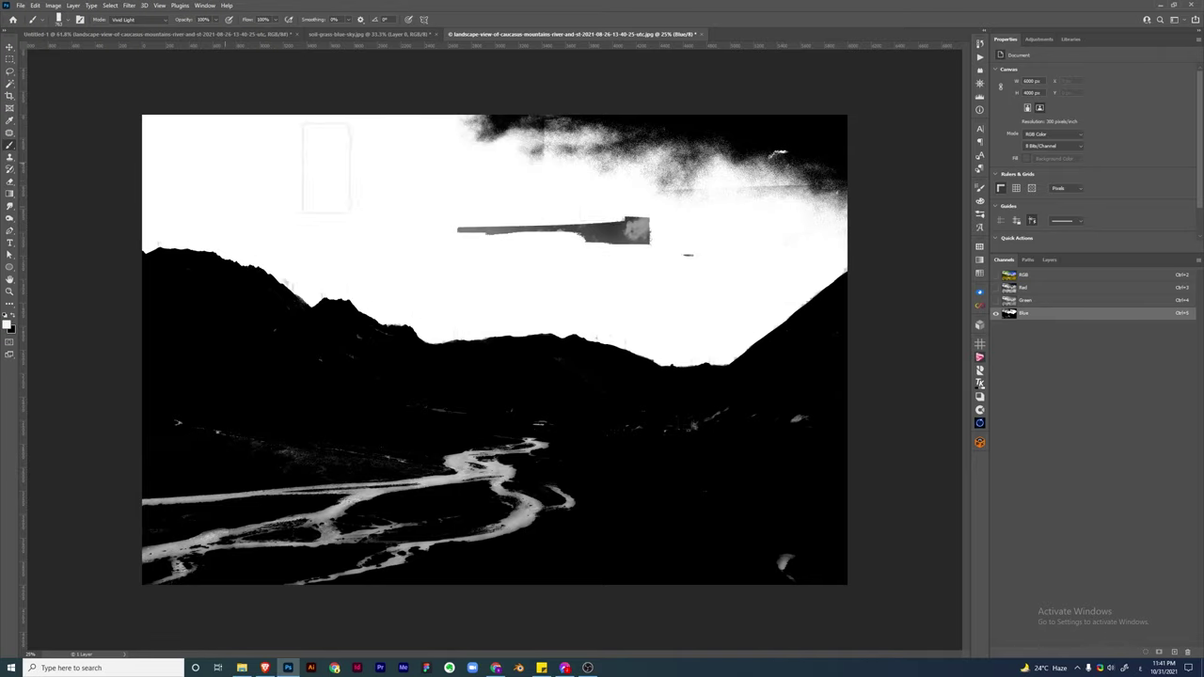
pyautogui.click(132, 19)
pyautogui.click(122, 42)
pyautogui.moveTo(564, 132); pyautogui.dragTo(873, 188)
# Paint the river and lower landscape black on the Blue channel
pyautogui.press('z')
pyautogui.moveTo(790, 341); pyautogui.dragTo(762, 340)
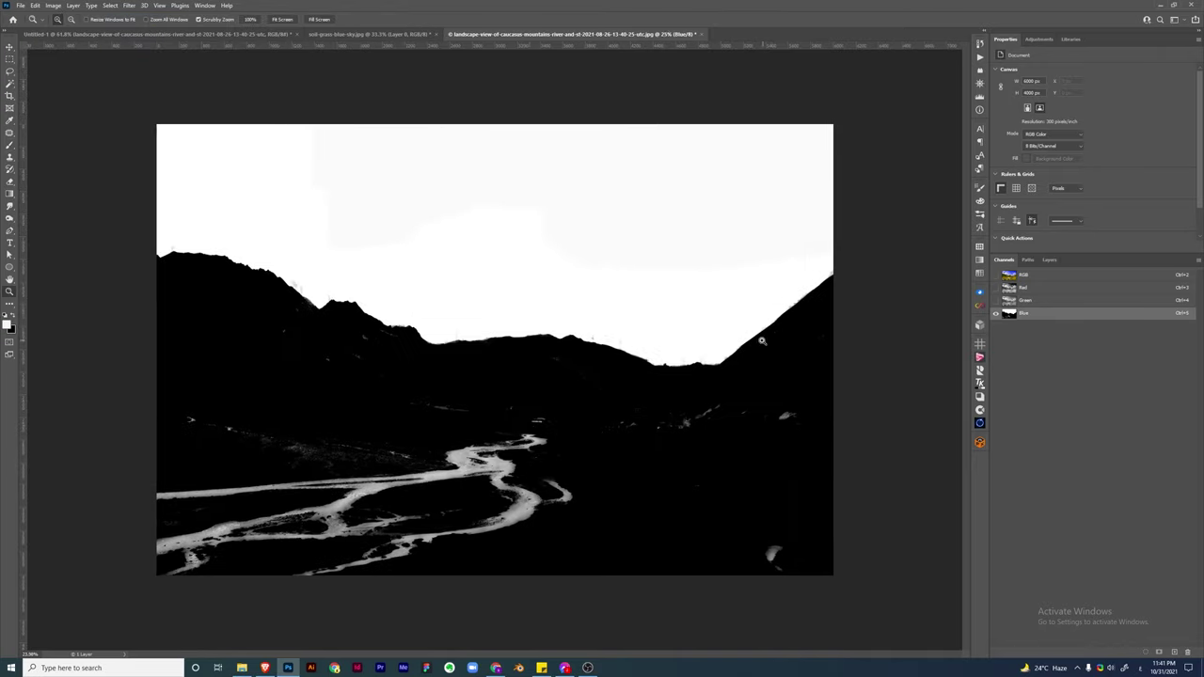
pyautogui.press('b')
pyautogui.moveTo(452, 489)
pyautogui.mouseDown()
pyautogui.moveTo(572, 498)
pyautogui.moveTo(339, 498)
pyautogui.mouseUp()
pyautogui.moveTo(188, 499); pyautogui.dragTo(442, 526)
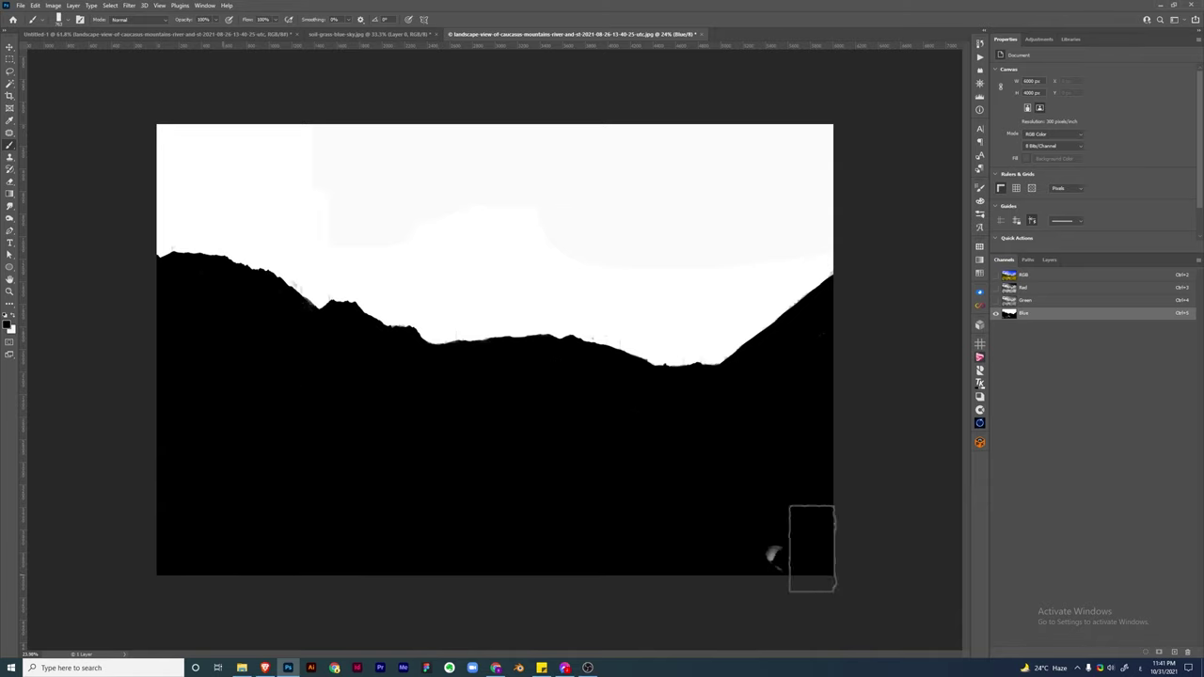
# Load the Blue channel as a selection and add a mask hiding the sky
pyautogui.keyDown('ctrl'); pyautogui.click(1009, 313); pyautogui.keyUp('ctrl')
pyautogui.click(1050, 260)
pyautogui.click(1136, 652)
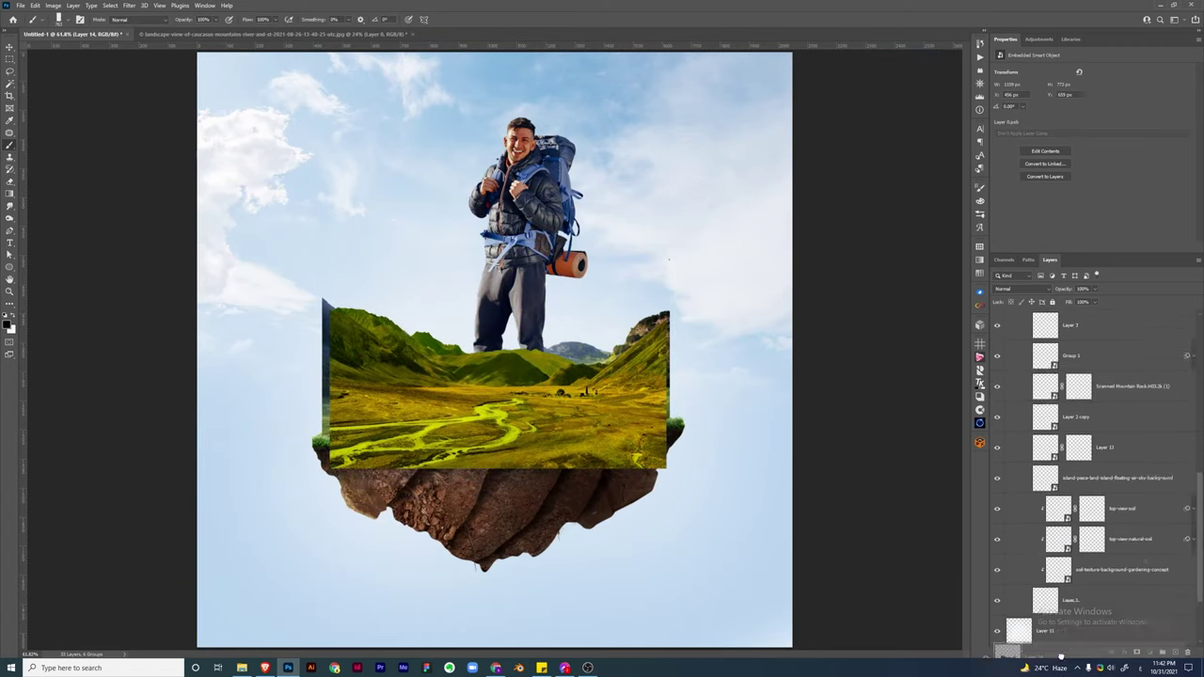
# Move Layer 14 below Layer 7, commit its transform, and select hiker Layer 12
pyautogui.moveTo(1061, 656)
pyautogui.mouseDown()
pyautogui.moveTo(1118, 381)
pyautogui.moveTo(1118, 602)
pyautogui.mouseUp()
pyautogui.hotkey('ctrl', 't')
pyautogui.rightClick(546, 341)
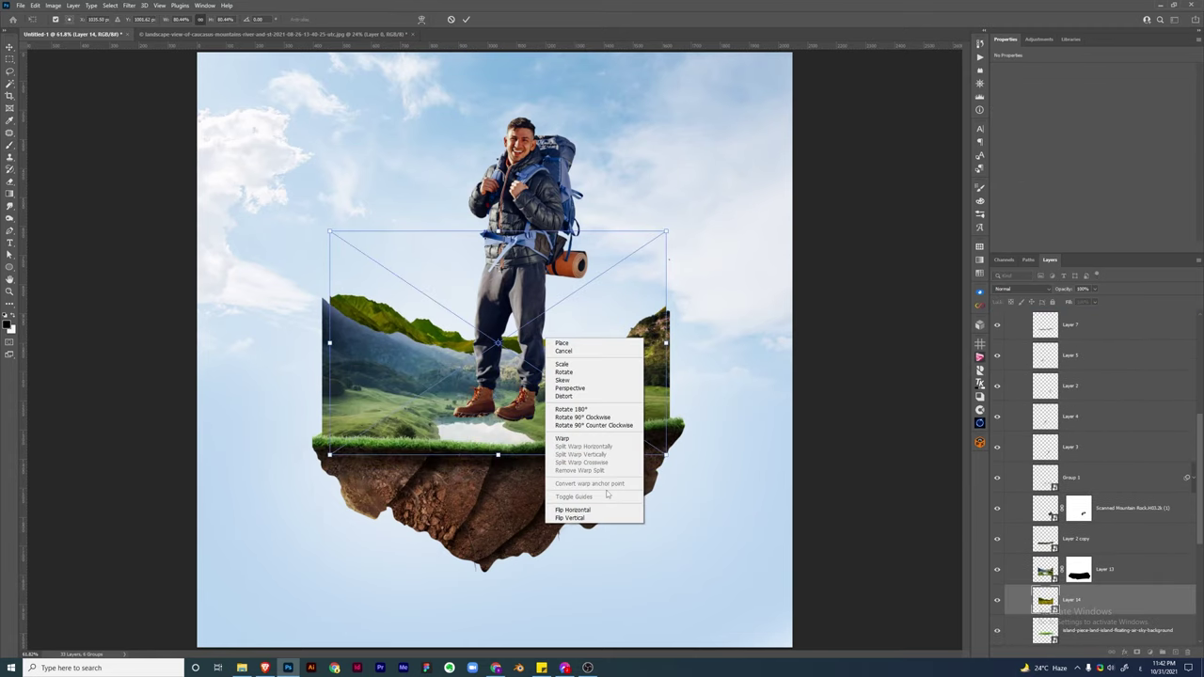
pyautogui.press('Escape')
pyautogui.press('Return')
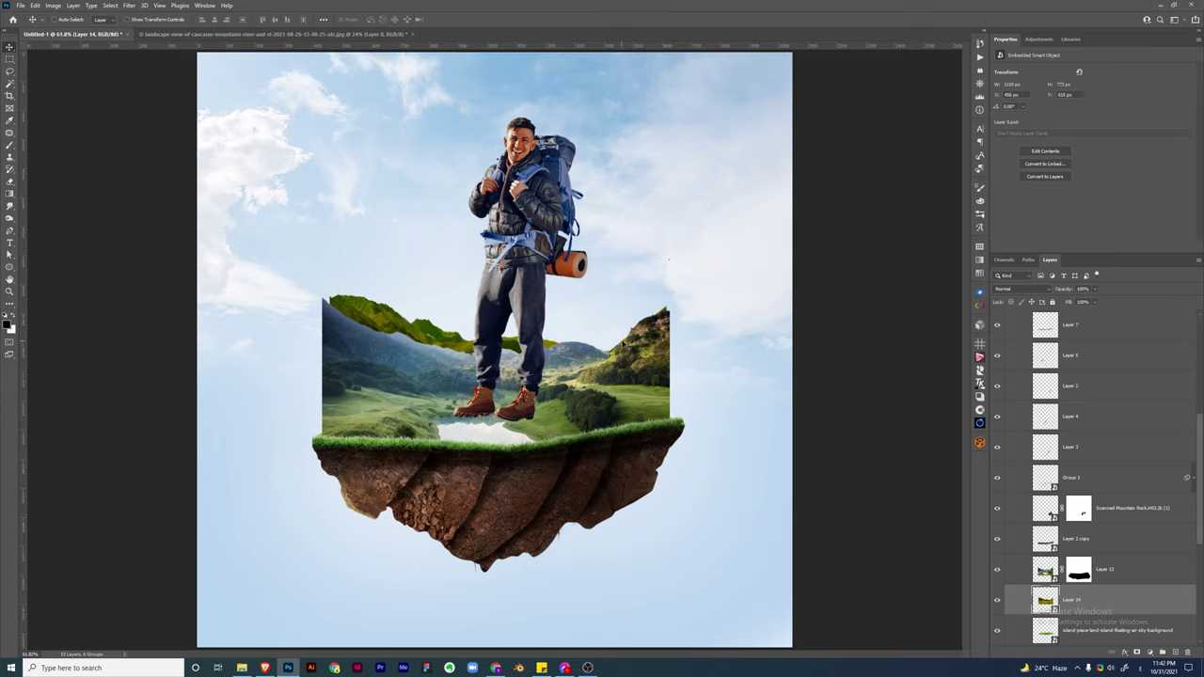
pyautogui.keyDown('ctrl'); pyautogui.click(521, 226); pyautogui.keyUp('ctrl')
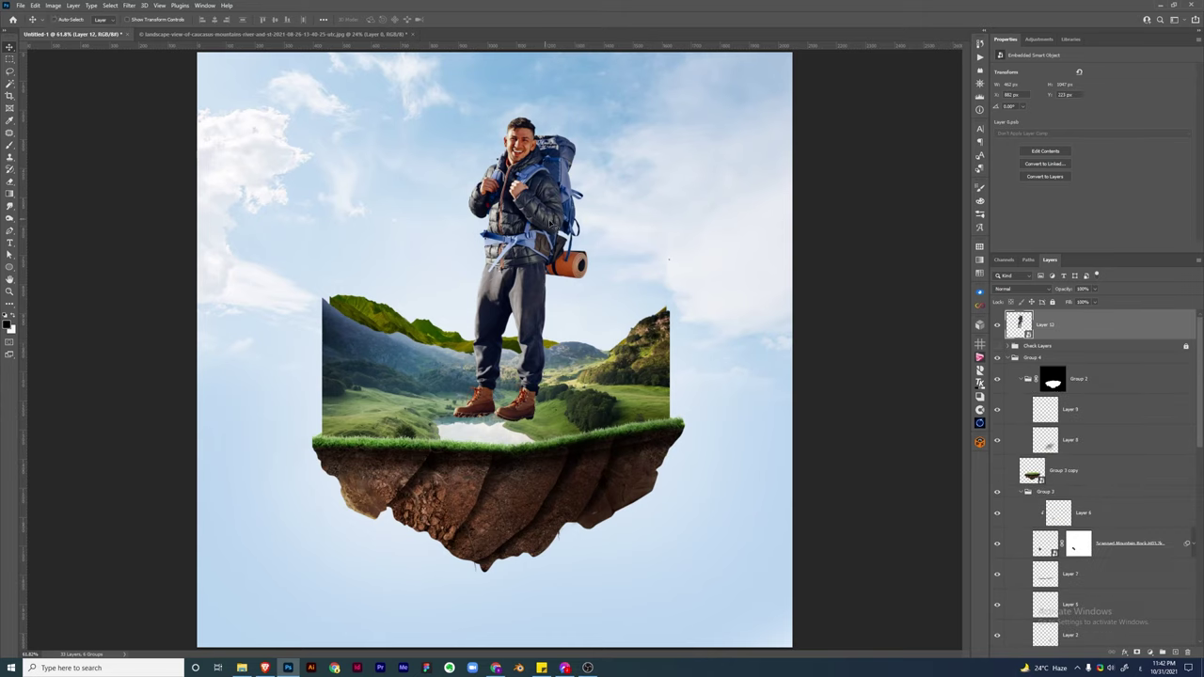
pyautogui.hotkey('ctrl', 't')
# Nudge the hiker slightly and duplicate the hiker layer
pyautogui.moveTo(546, 323); pyautogui.dragTo(844, 375)
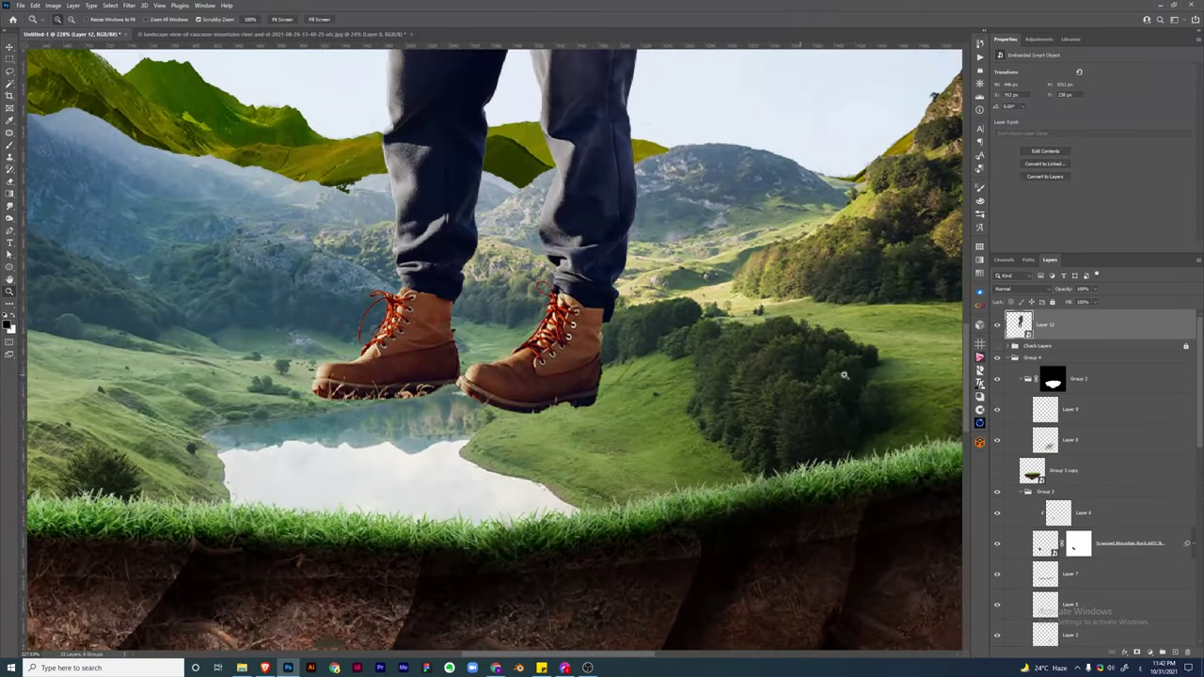
pyautogui.rightClick(1088, 324)
pyautogui.click(1021, 403)
# Lasso the right boot and warp it to tilt downward
pyautogui.press('l')
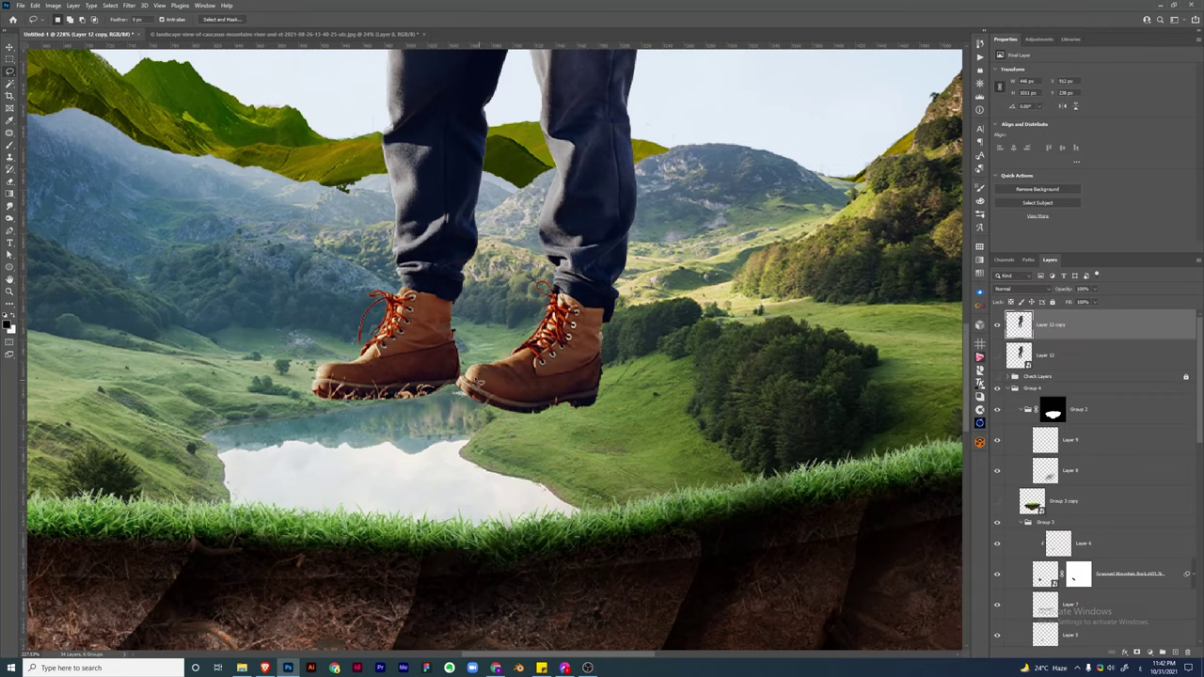
pyautogui.moveTo(577, 433); pyautogui.dragTo(564, 414)
pyautogui.hotkey('ctrl', 't')
pyautogui.click(420, 19)
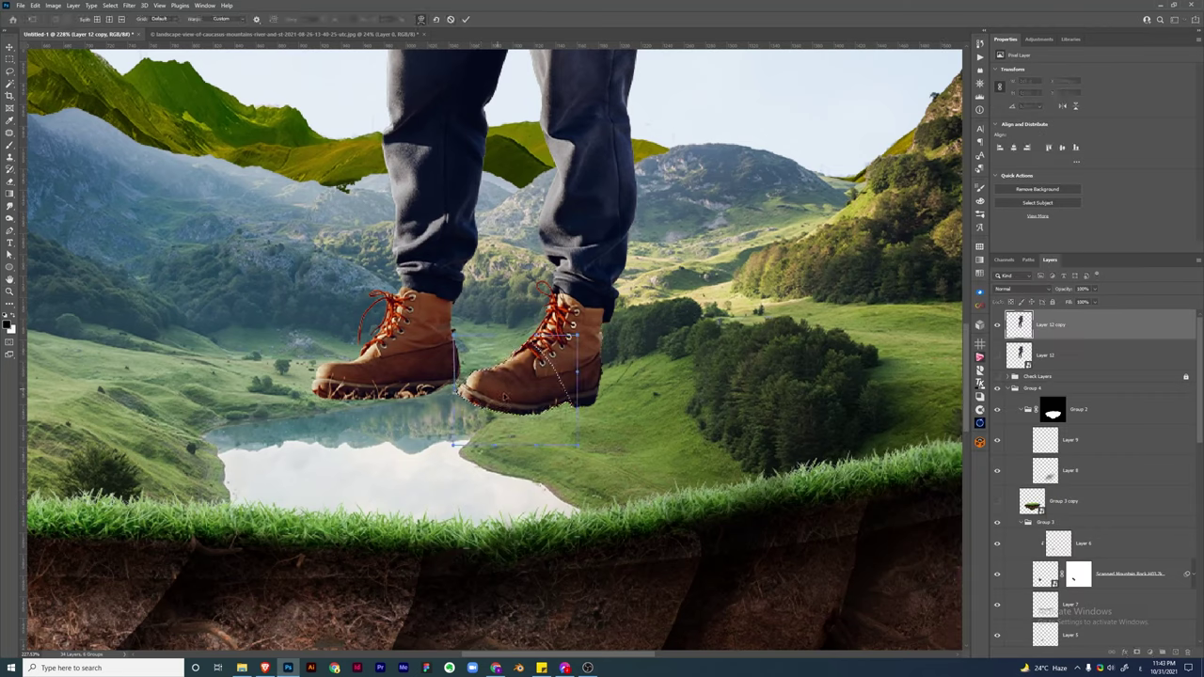
pyautogui.moveTo(568, 336); pyautogui.dragTo(571, 353)
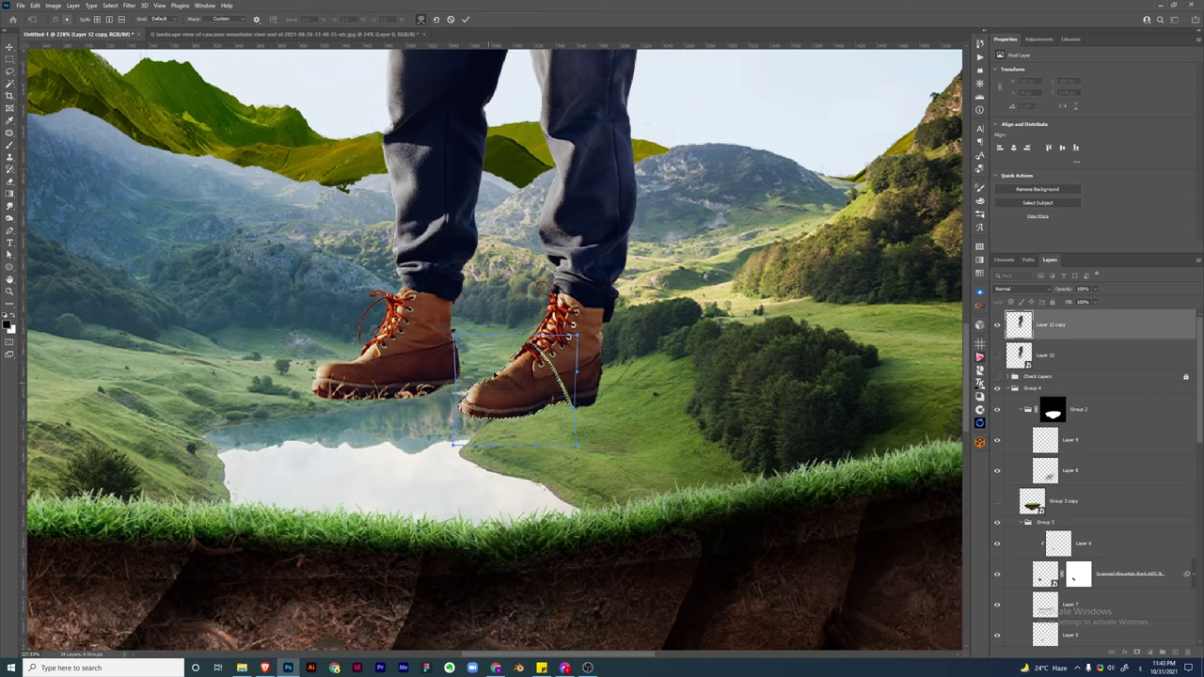
pyautogui.press('Return')
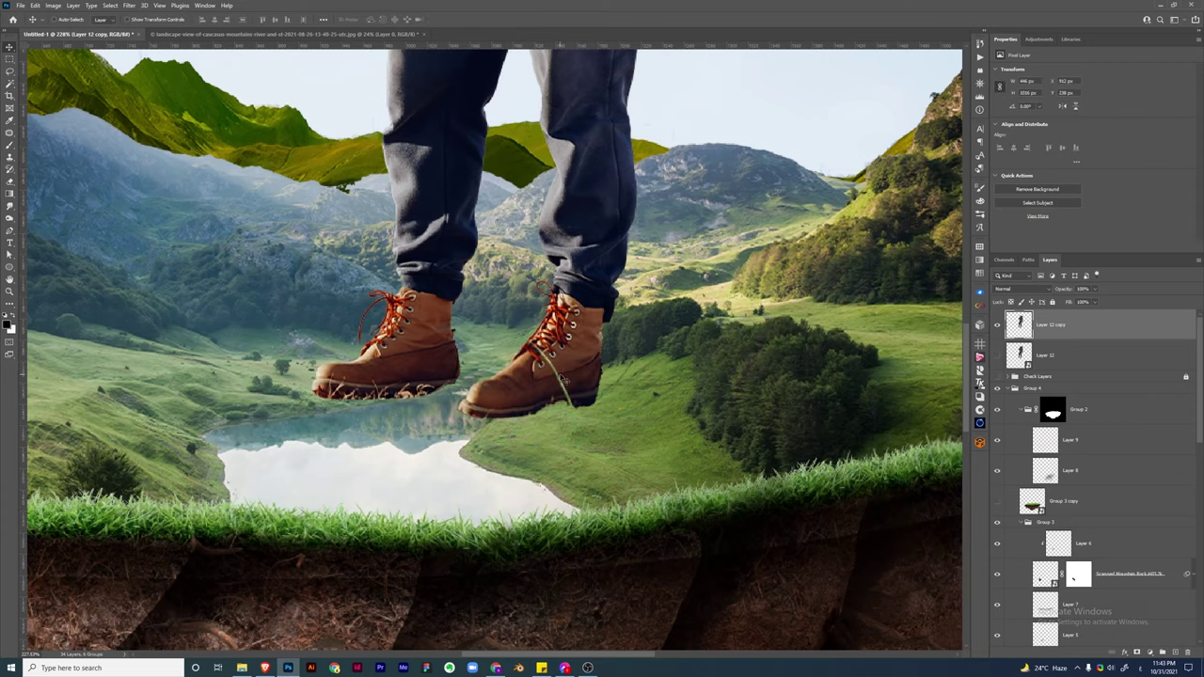
# Deselect, add new empty Layer 15 on top, and fit the composite in view
pyautogui.press('p')
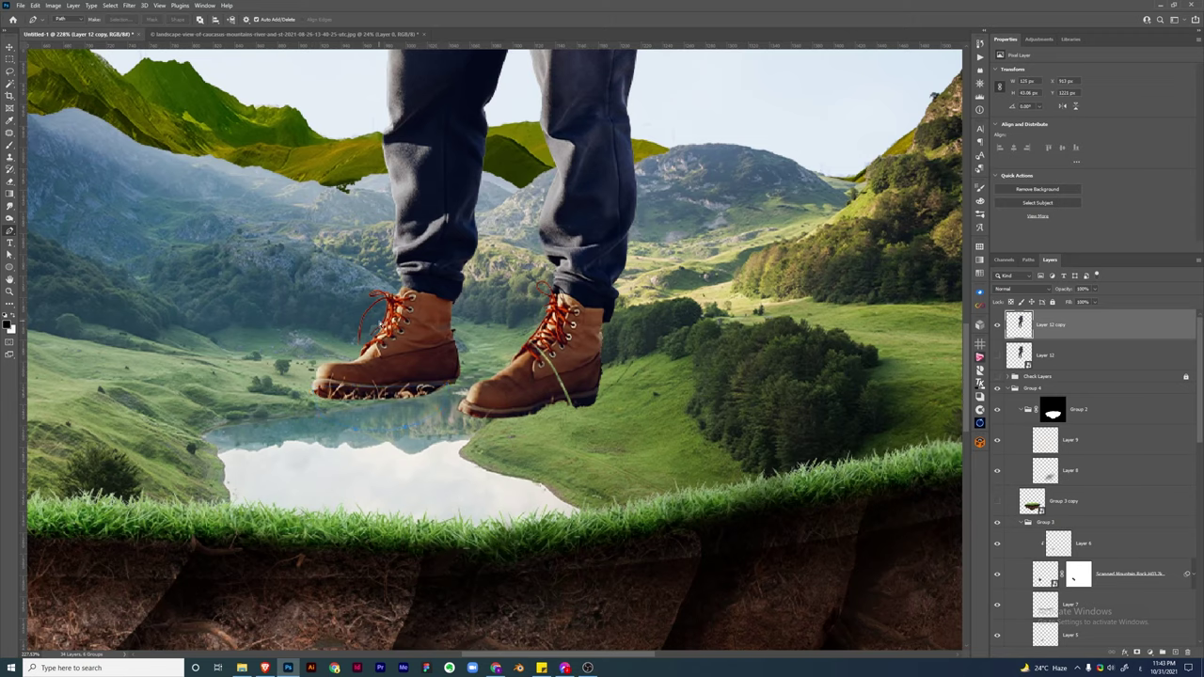
pyautogui.hotkey('ctrl', 'd')
pyautogui.press('b')
pyautogui.scroll(1, 568, 388)
pyautogui.hotkey('ctrl', 'shift', 'alt', 'n')
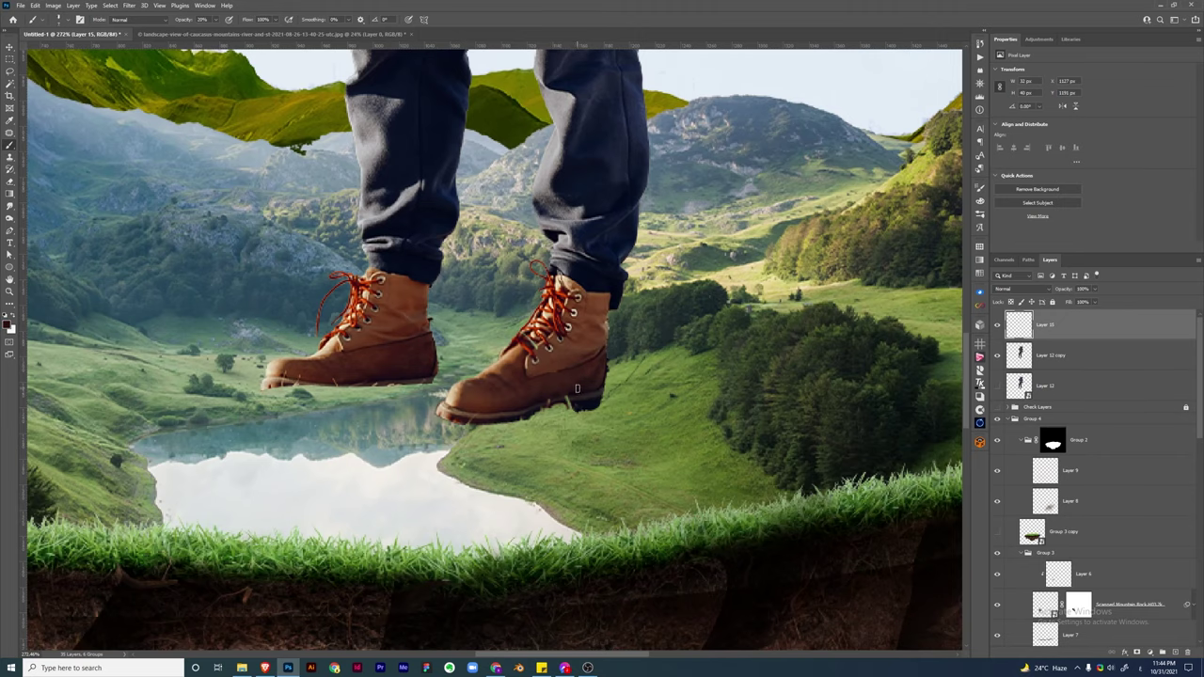
pyautogui.hotkey('ctrl', '0')
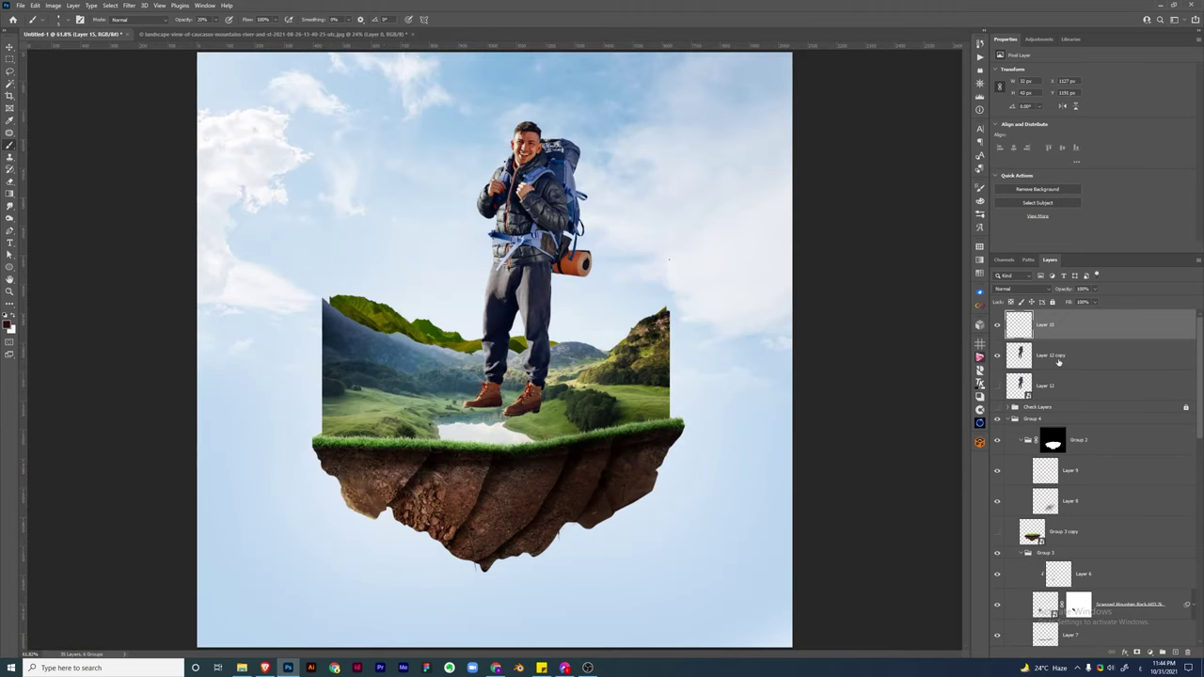
# Merge the two hiker layers and place White Pine Tree.H03 scaled right of the hiker
pyautogui.keyDown('shift'); pyautogui.click(1058, 362); pyautogui.keyUp('shift')
pyautogui.hotkey('ctrl', 'e')
pyautogui.hotkey('ctrl', 'shift', 'p')
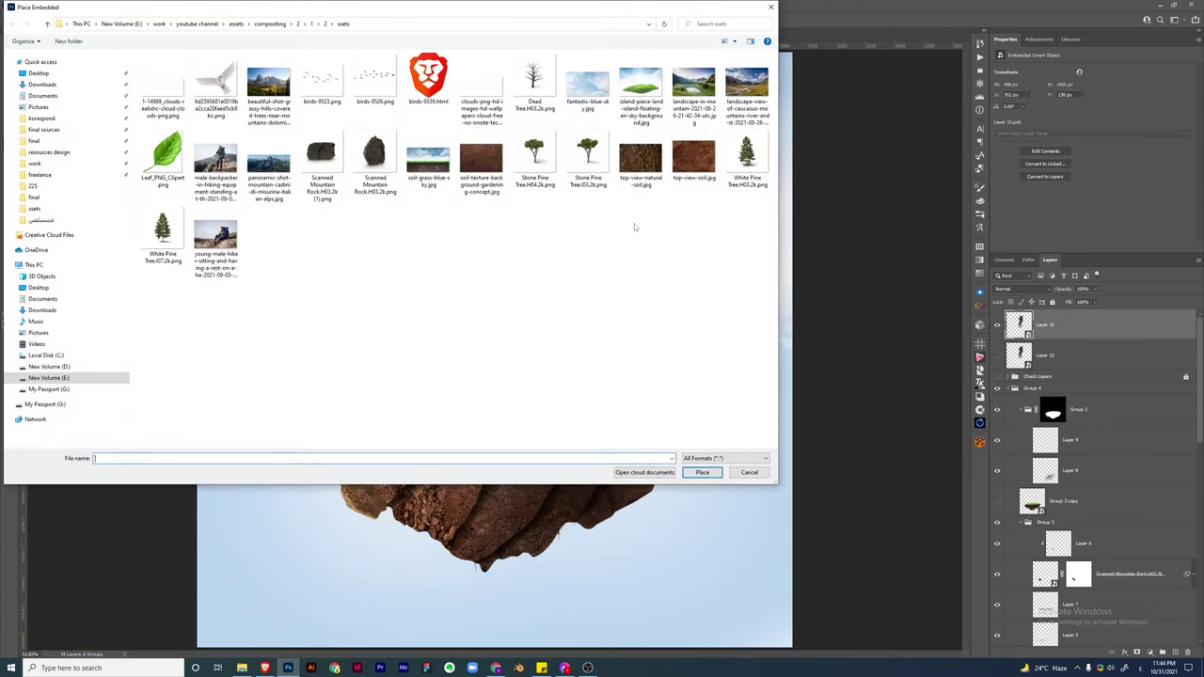
pyautogui.doubleClick(167, 156)
pyautogui.moveTo(527, 353); pyautogui.dragTo(684, 292)
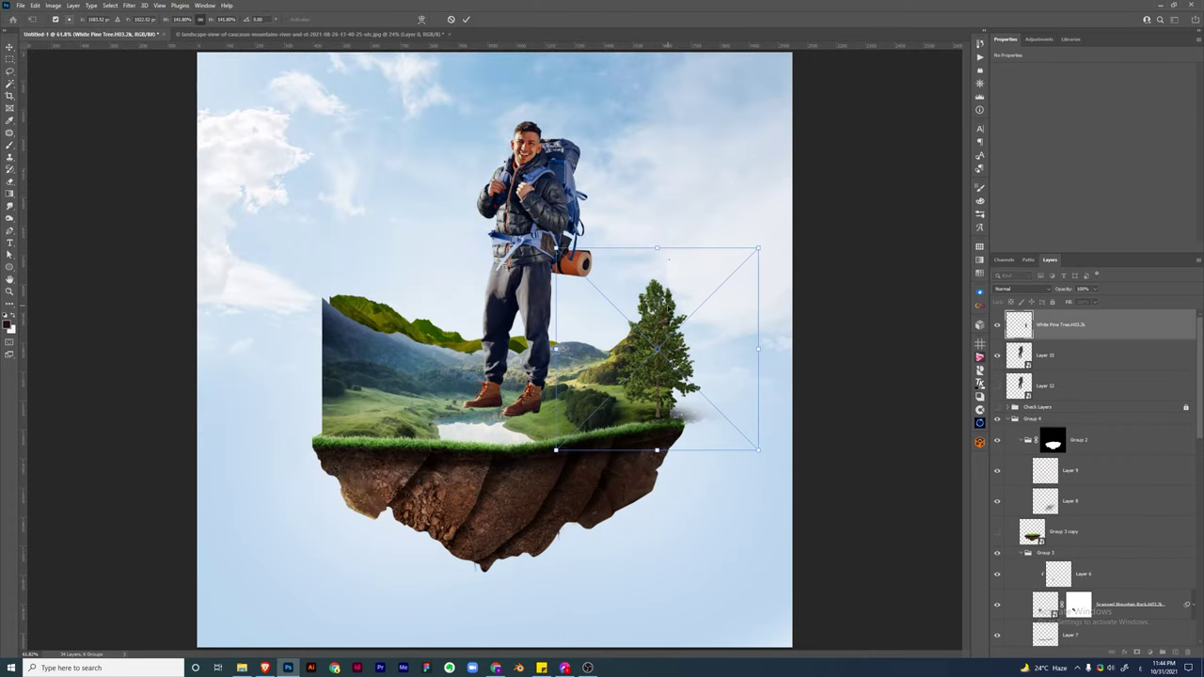
pyautogui.press('Return')
# Mask Layer 14 and paint away the yellow tint along the pine trunk
pyautogui.press('b')
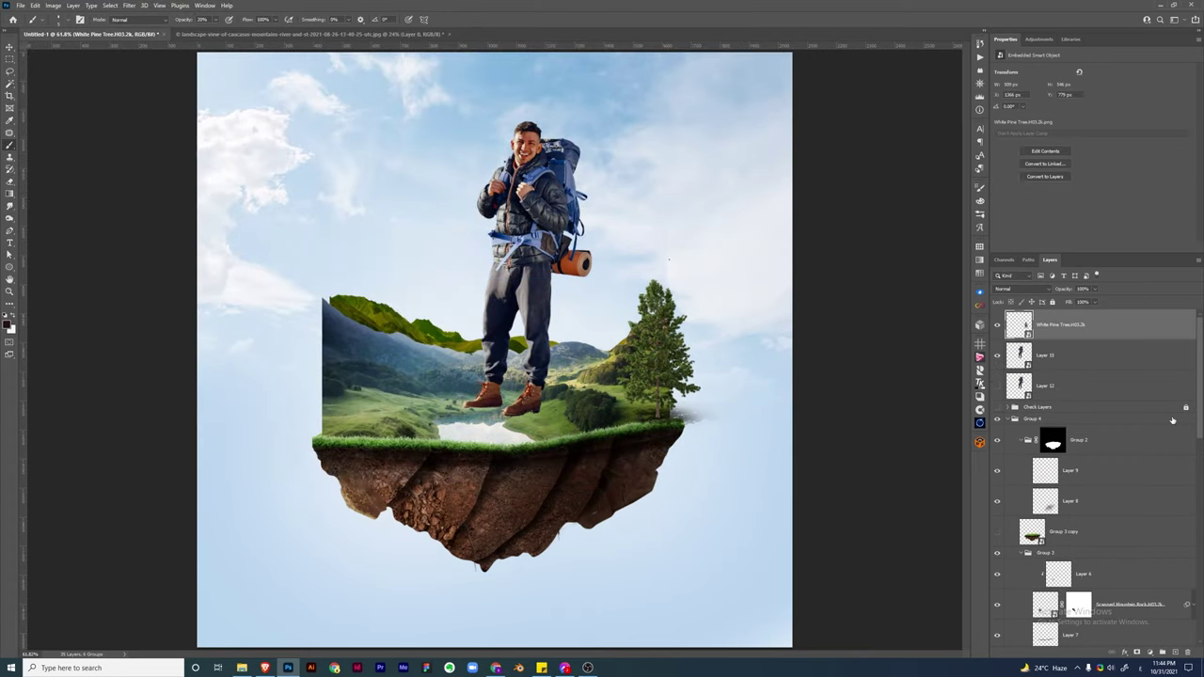
pyautogui.scroll(-1, 1188, 414)
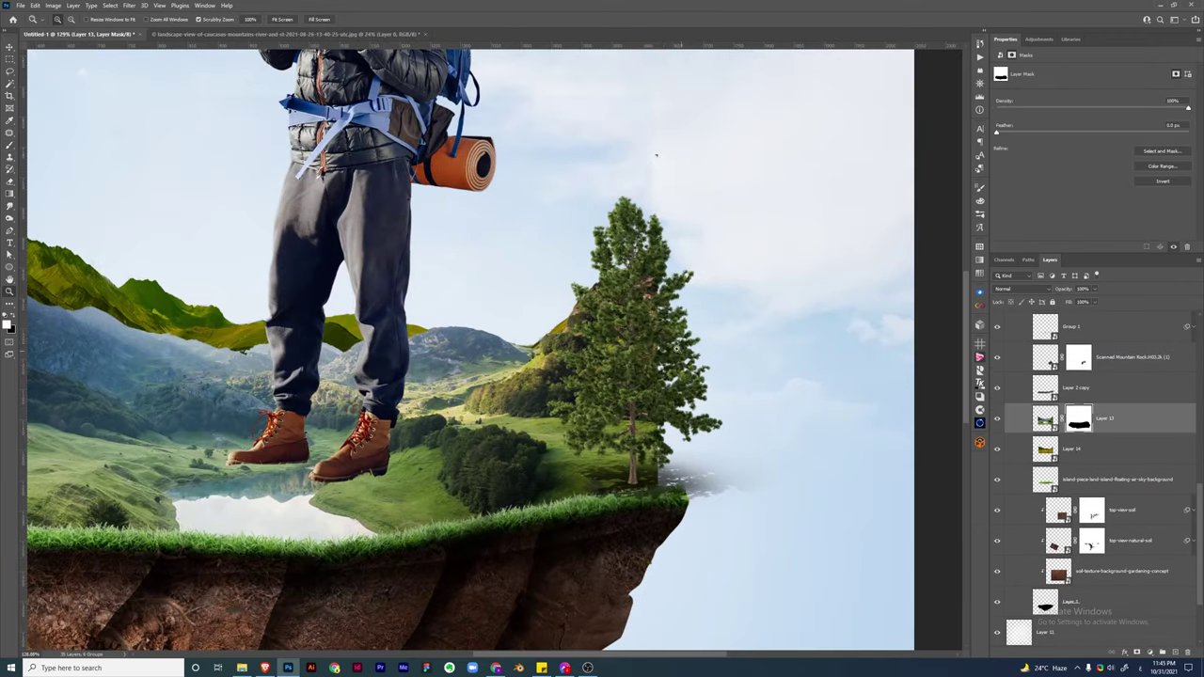
pyautogui.press('b')
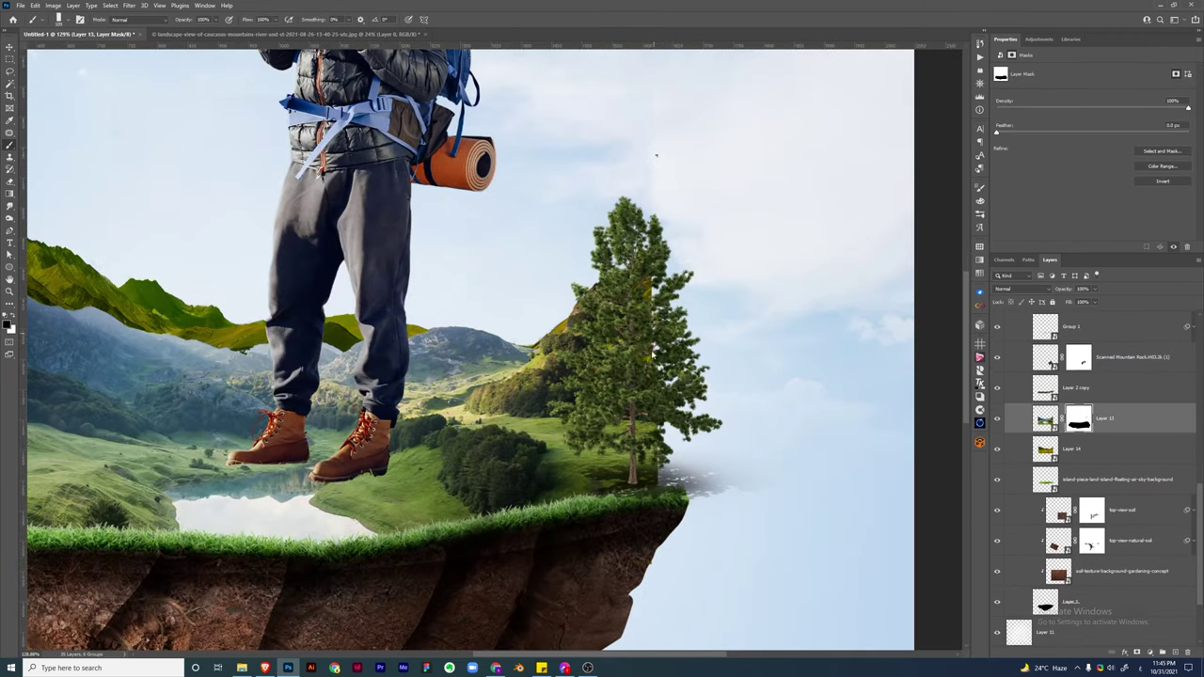
pyautogui.click(1101, 448)
pyautogui.click(1149, 652)
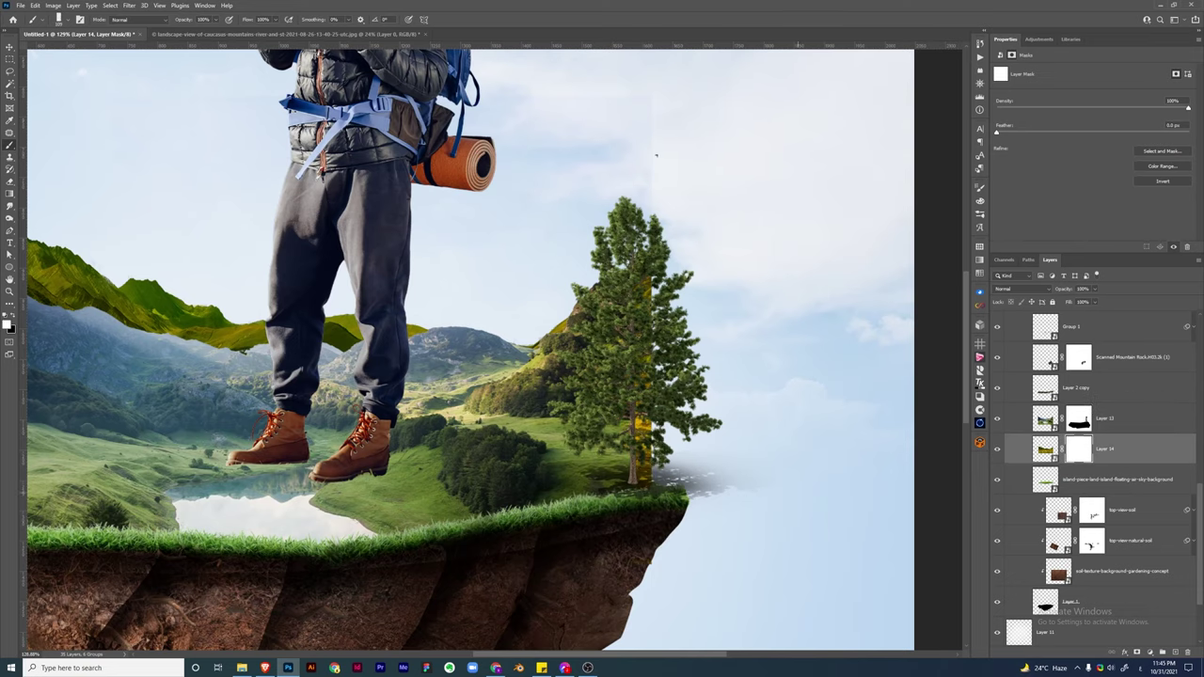
pyautogui.moveTo(648, 473); pyautogui.dragTo(658, 409)
pyautogui.hotkey('ctrl', '0')
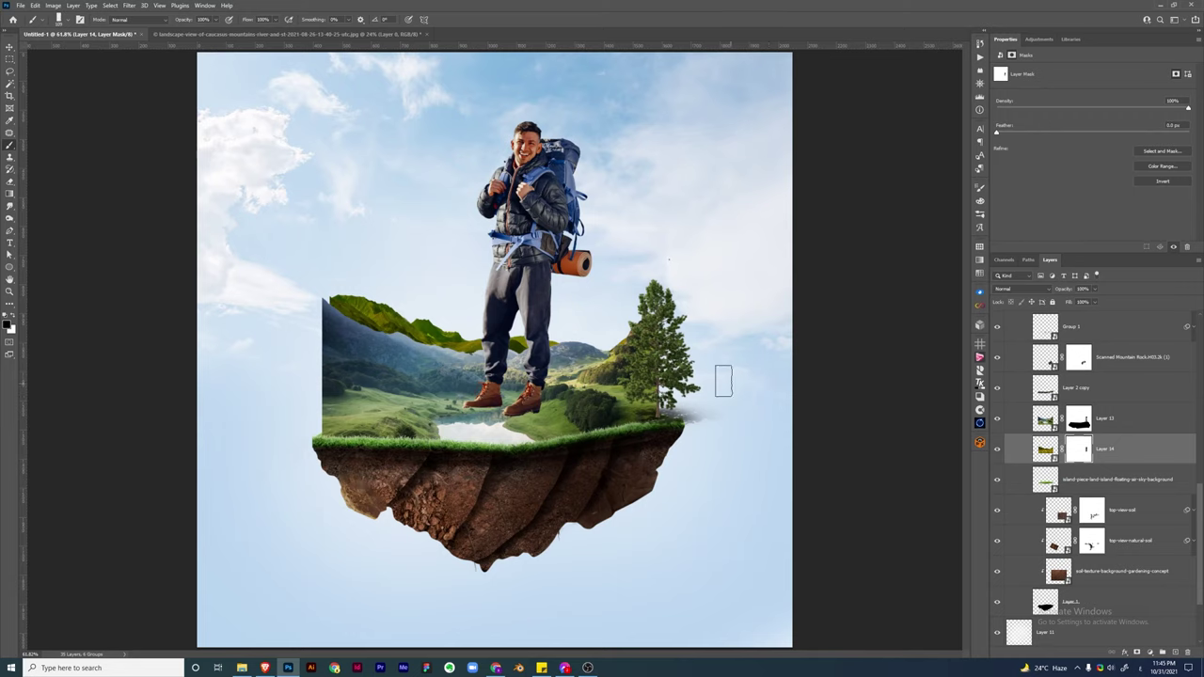
# Select the pine tree copy for resizing
pyautogui.press('v')
pyautogui.click(659, 358)
pyautogui.hotkey('ctrl', 't')
# Shrink the pine copies and place a small White Pine Tree.I07 on the island's left
pyautogui.moveTo(738, 277)
pyautogui.mouseDown()
pyautogui.moveTo(651, 350)
pyautogui.moveTo(536, 391)
pyautogui.moveTo(400, 376)
pyautogui.mouseUp()
pyautogui.press('Return')
pyautogui.hotkey('ctrl', 't')
pyautogui.press('Return')
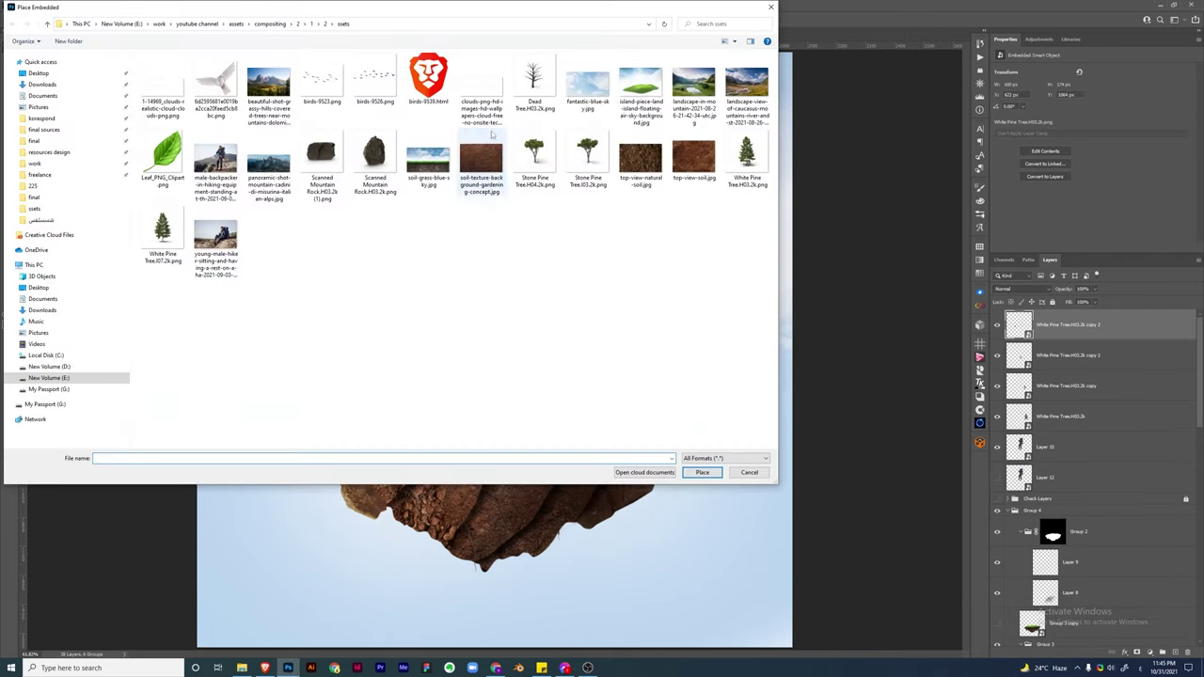
pyautogui.doubleClick(162, 231)
pyautogui.moveTo(430, 303)
pyautogui.mouseDown()
pyautogui.moveTo(385, 327)
pyautogui.moveTo(376, 350)
pyautogui.mouseUp()
pyautogui.press('Return')
# Place an enlarged Stone Pine Tree.H04 on the left and copy it to the lower left
pyautogui.doubleClick(535, 151)
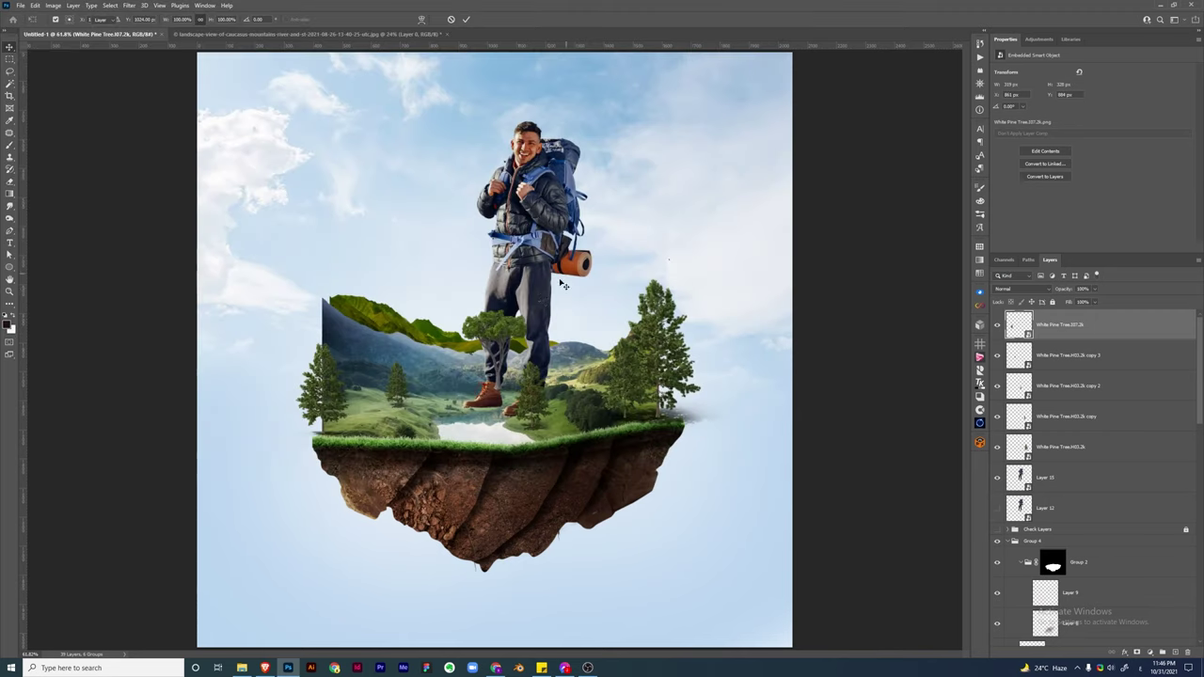
pyautogui.moveTo(561, 284); pyautogui.dragTo(442, 325)
pyautogui.moveTo(395, 240); pyautogui.dragTo(348, 250)
pyautogui.press('Return')
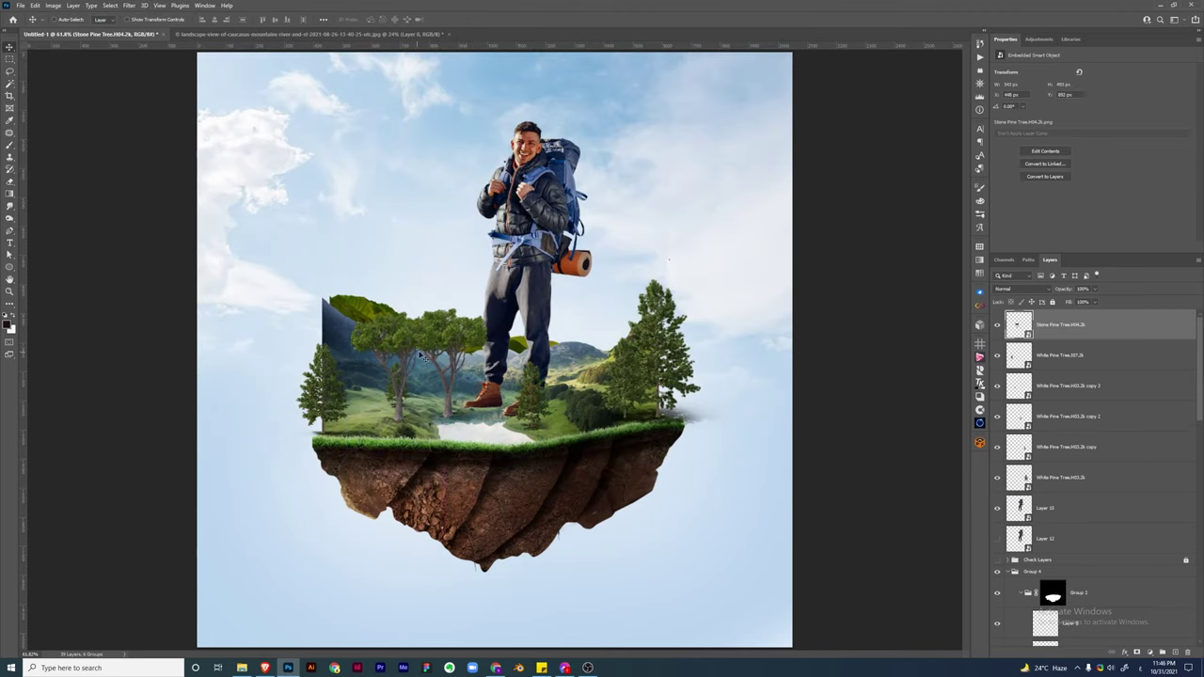
pyautogui.moveTo(422, 356)
pyautogui.mouseDown()
pyautogui.moveTo(395, 405)
pyautogui.moveTo(556, 402)
pyautogui.mouseUp()
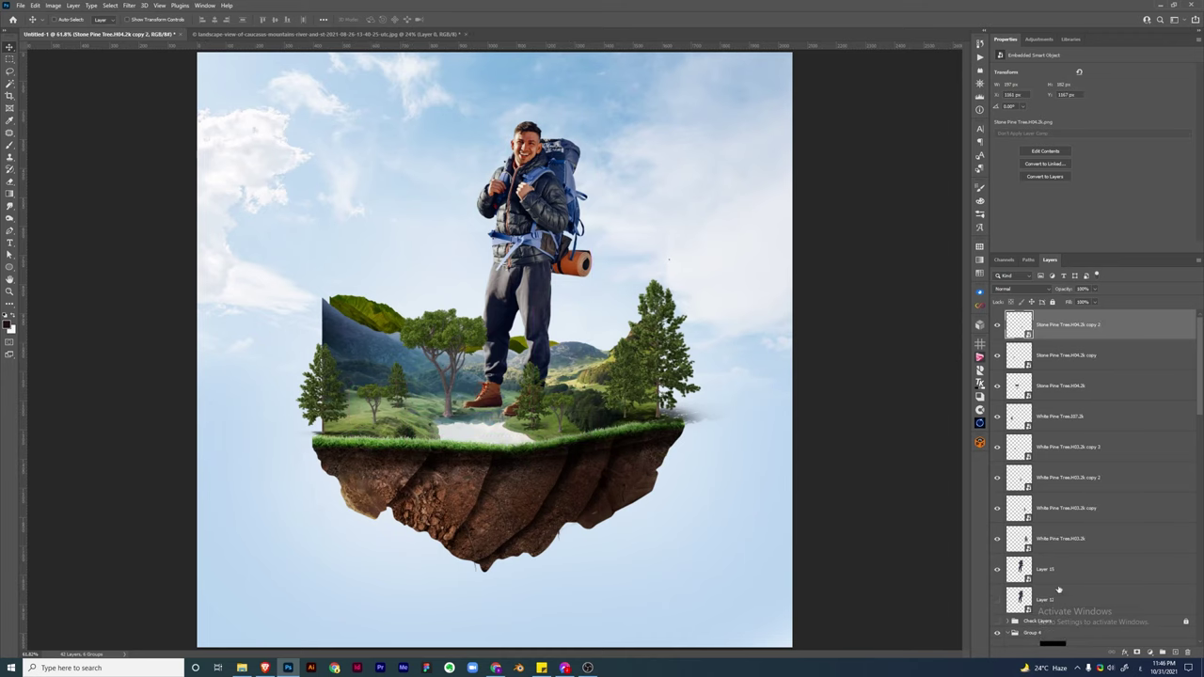
pyautogui.click(1058, 590)
# Place the Cadini di Misurina mountain panorama and open its smart object contents
pyautogui.hotkey('ctrl', 'shift', 'p')
pyautogui.doubleClick(699, 88)
pyautogui.press('Return')
pyautogui.rightClick(536, 325)
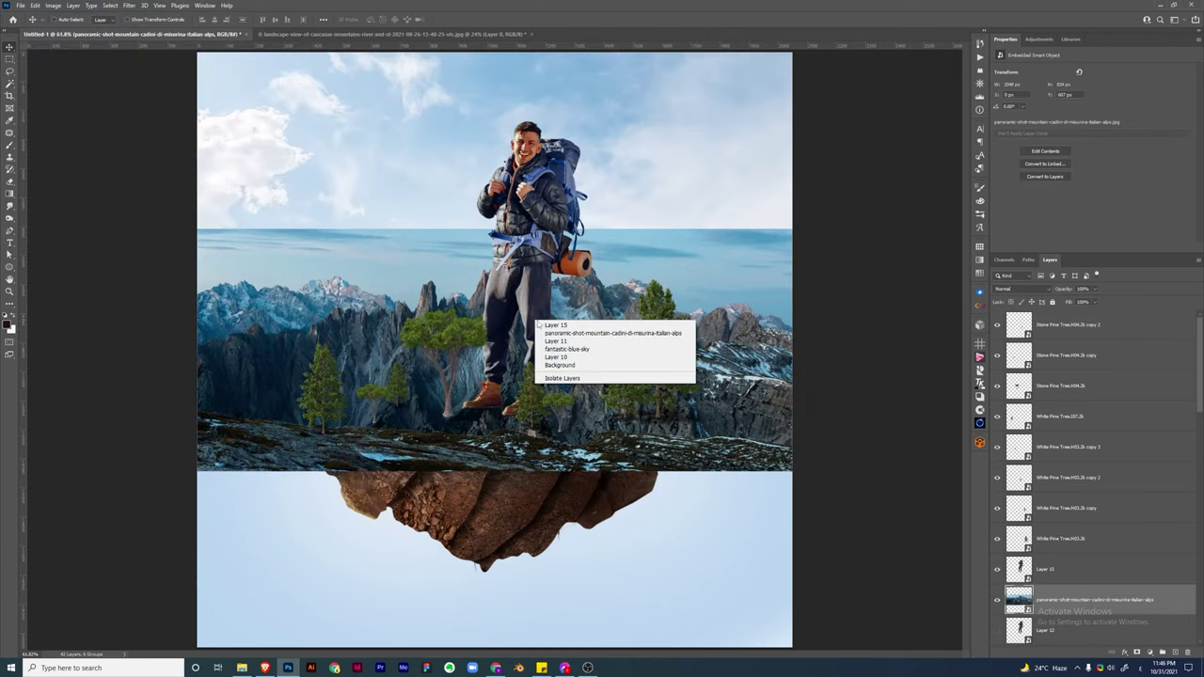
pyautogui.click(611, 333)
pyautogui.doubleClick(1018, 600)
# Magic Wand the panorama's sky, delete it, and close the document without saving
pyautogui.press('w')
pyautogui.click(801, 269)
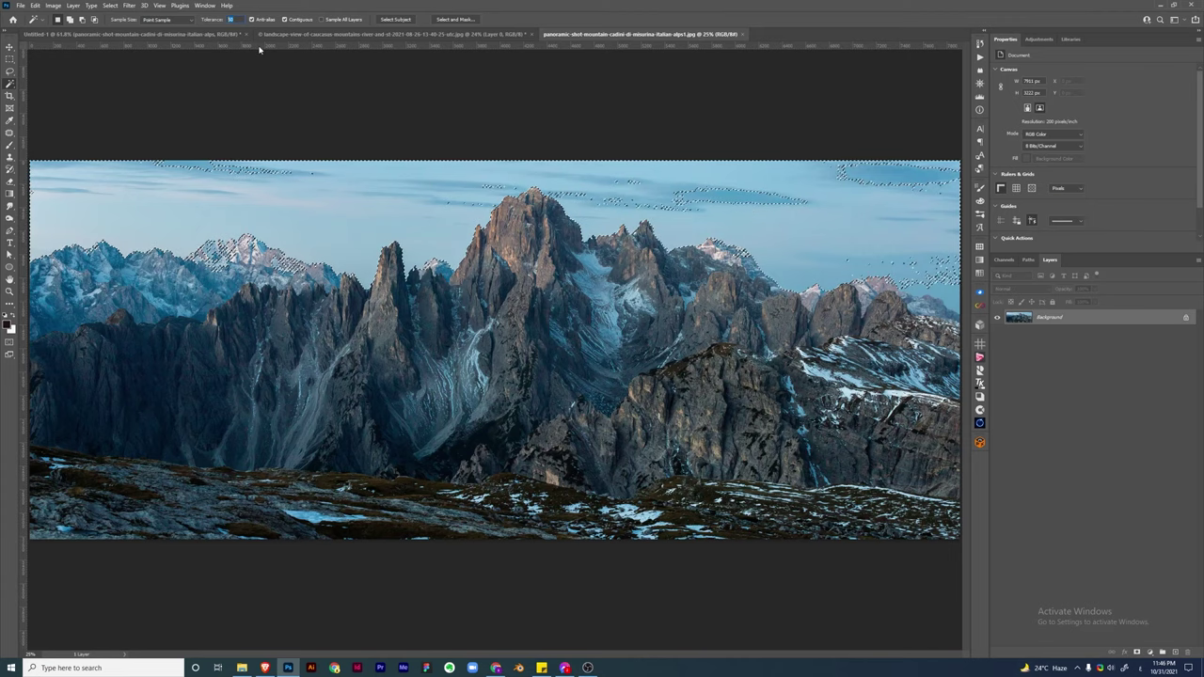
pyautogui.click(850, 220)
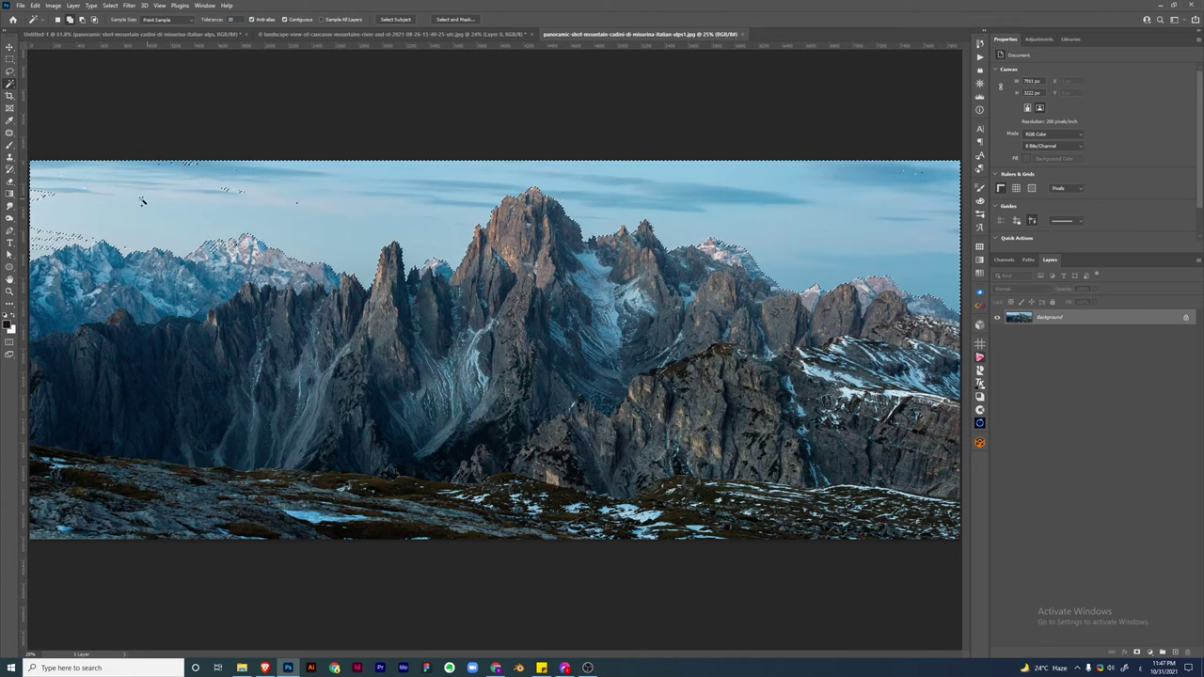
pyautogui.keyDown('shift'); pyautogui.click(223, 185); pyautogui.keyUp('shift')
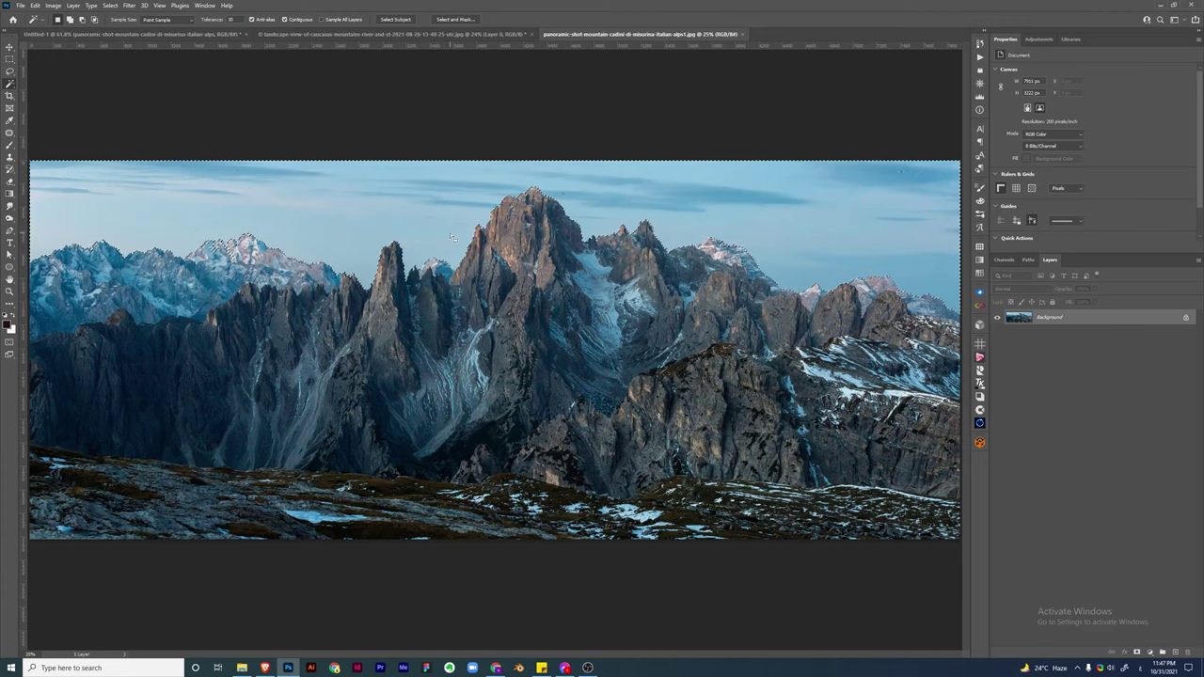
pyautogui.press('Delete')
pyautogui.hotkey('ctrl', 'w')
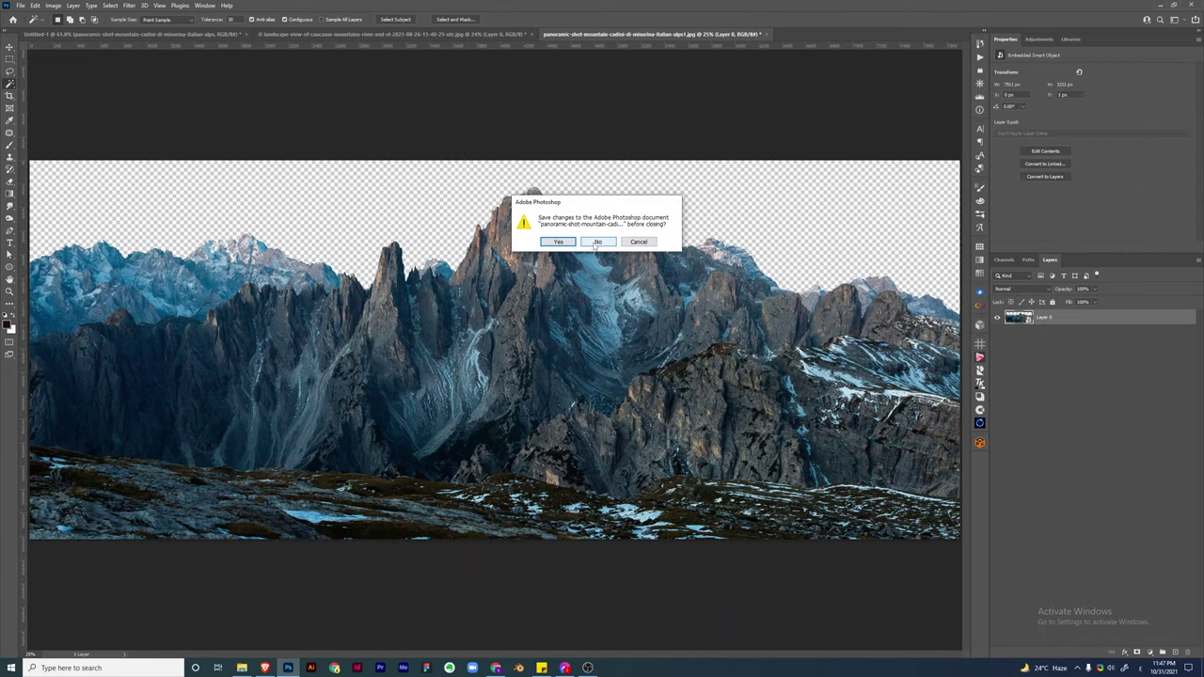
pyautogui.click(598, 242)
# Paste the sky-less mountains and shrink them to fit behind the landscape
pyautogui.hotkey('ctrl', 'v')
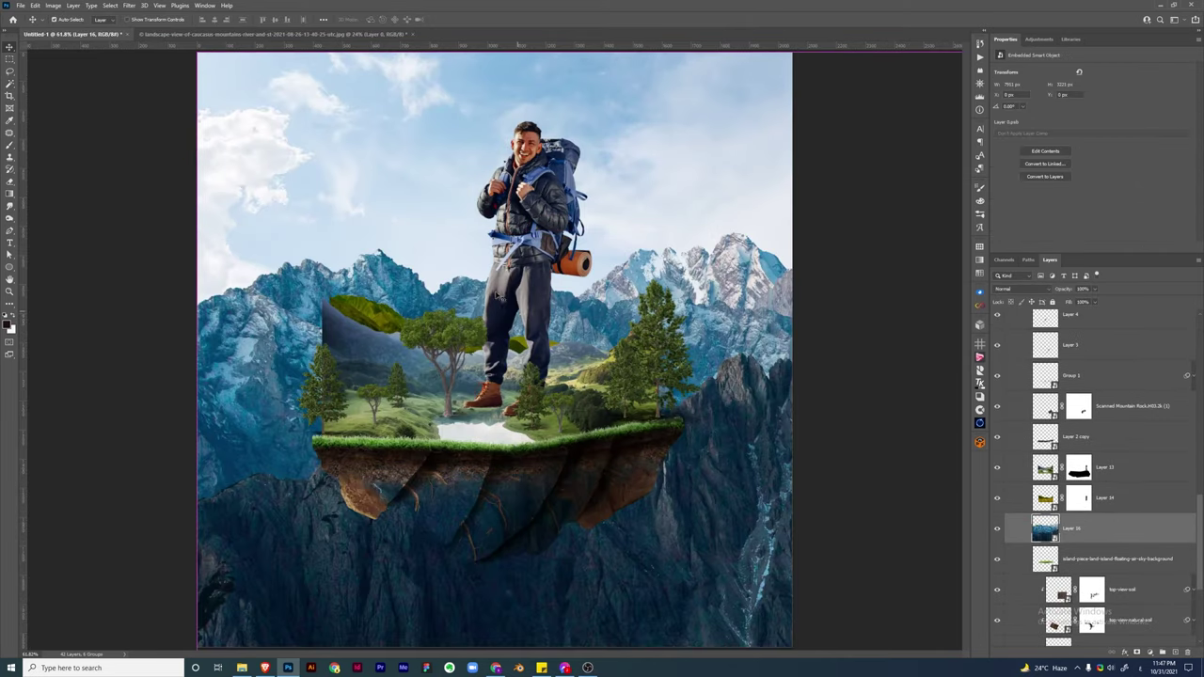
pyautogui.hotkey('ctrl', 't')
pyautogui.moveTo(696, 292)
pyautogui.mouseDown()
pyautogui.moveTo(645, 462)
pyautogui.moveTo(634, 370)
pyautogui.mouseUp()
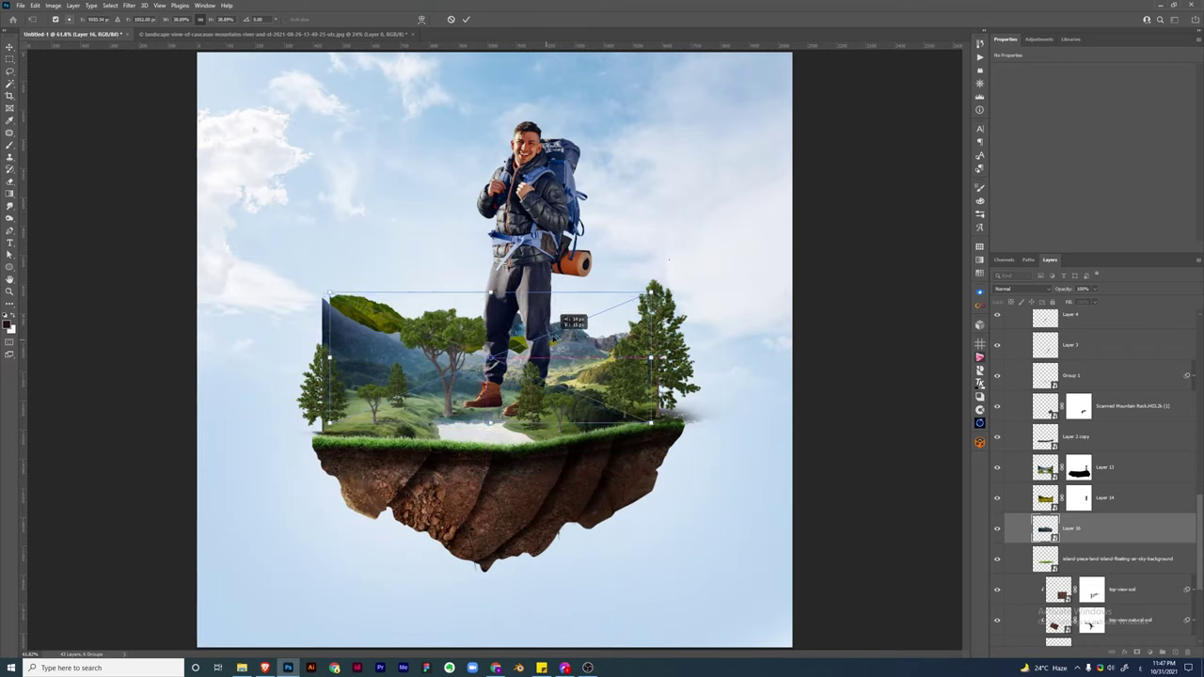
pyautogui.press('Return')
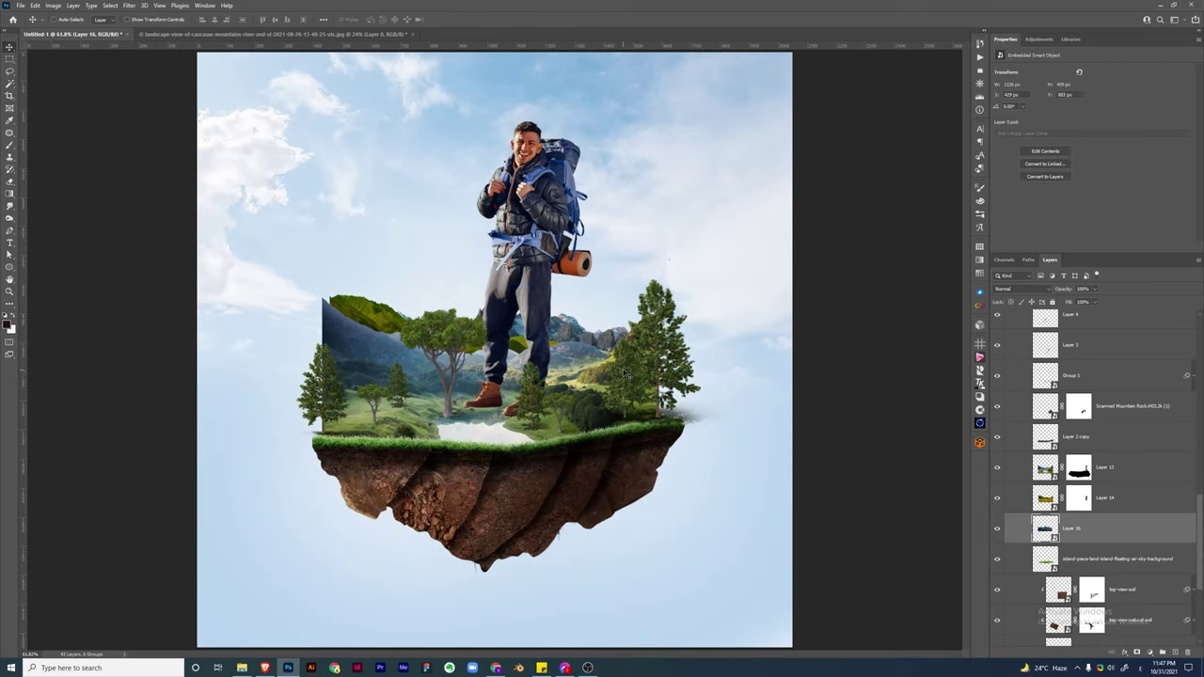
# Resize and reposition the left pine tree, then target Layer 13's mask
pyautogui.click(1079, 468)
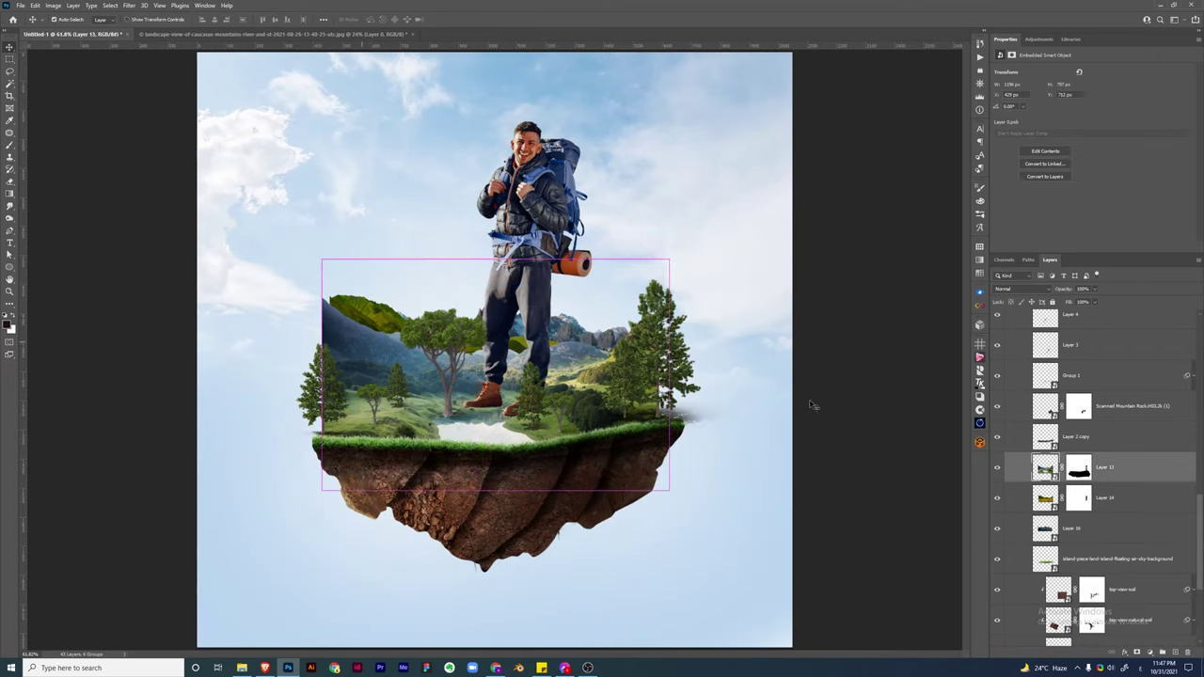
pyautogui.press('l')
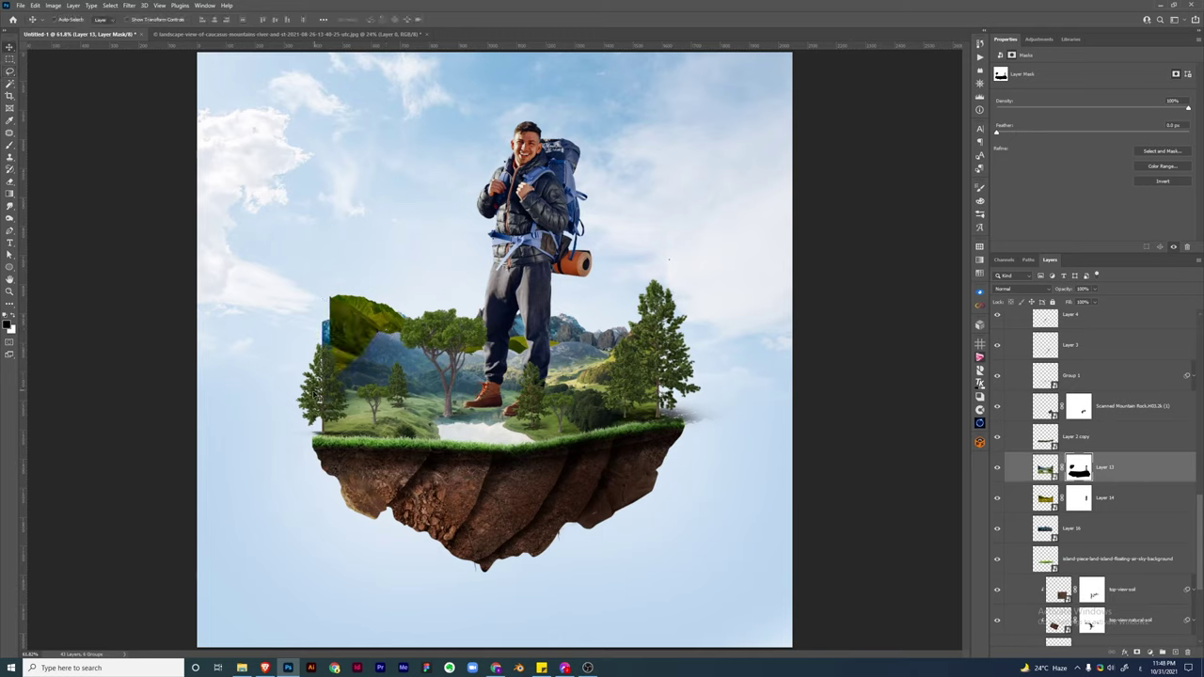
pyautogui.moveTo(321, 321); pyautogui.dragTo(320, 296)
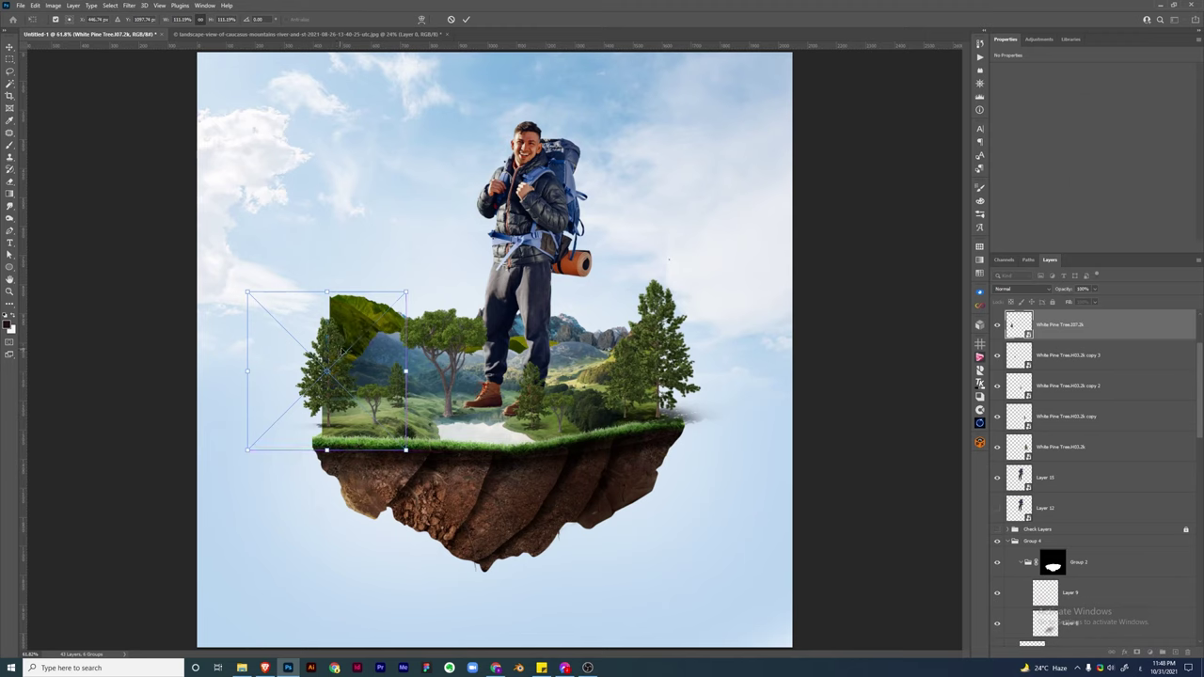
pyautogui.press('Return')
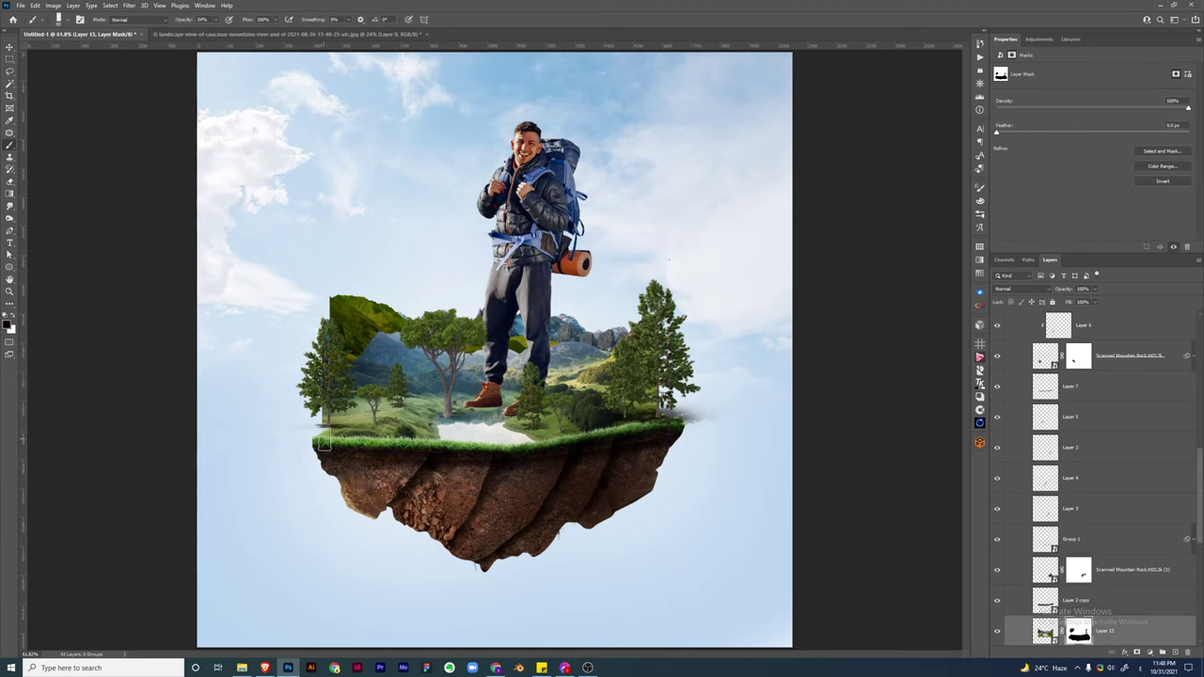
pyautogui.scroll(5, 348, 428)
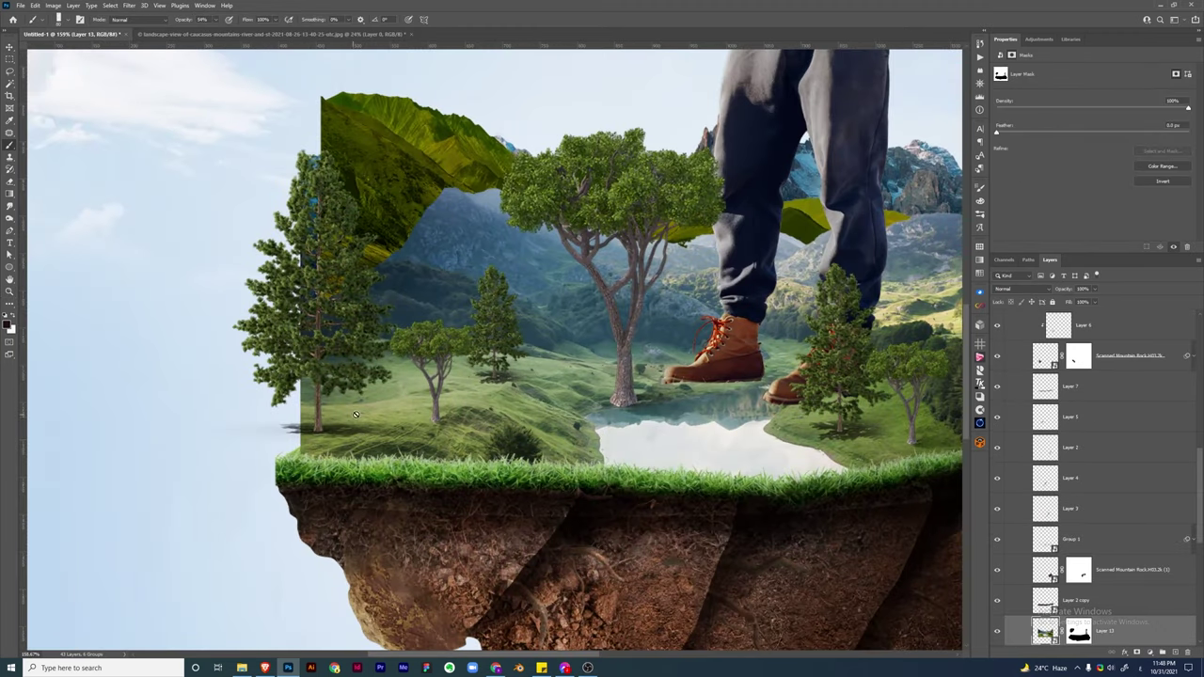
pyautogui.hotkey('ctrl', '\\')
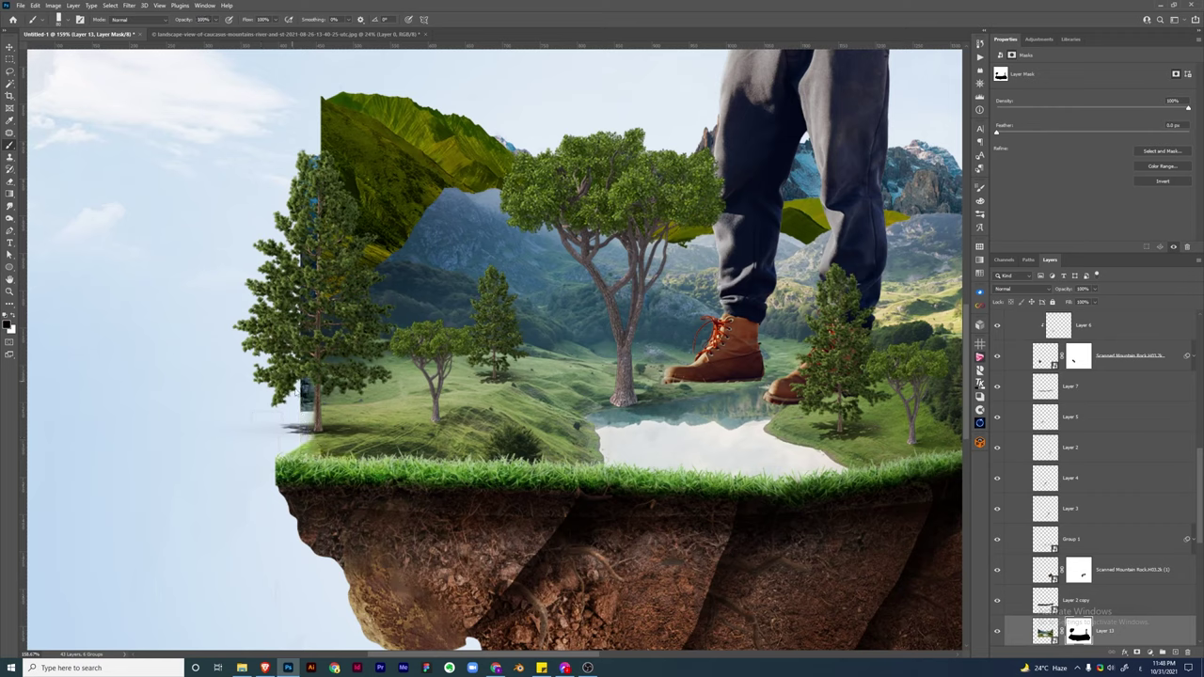
pyautogui.scroll(-5, 1001, 522)
# Add a mask to mountain Layer 16 and nudge the white pine slightly down-right
pyautogui.click(1105, 551)
pyautogui.click(1148, 652)
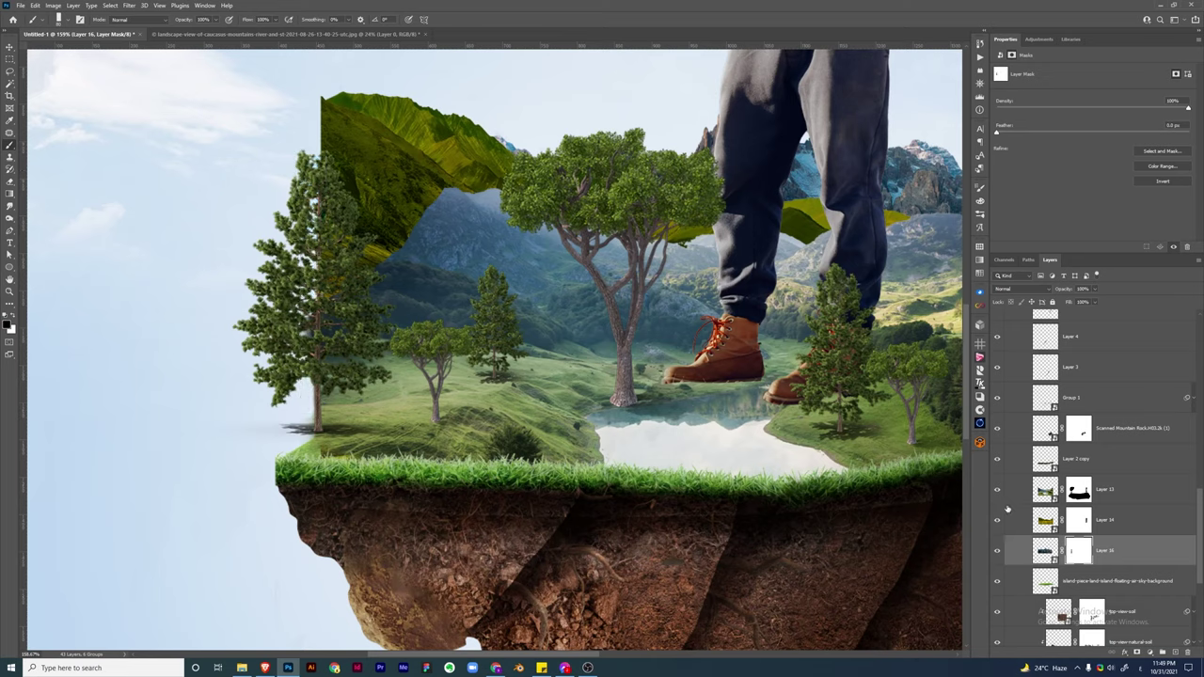
pyautogui.click(1079, 489)
pyautogui.press('v')
pyautogui.moveTo(303, 410); pyautogui.dragTo(320, 430)
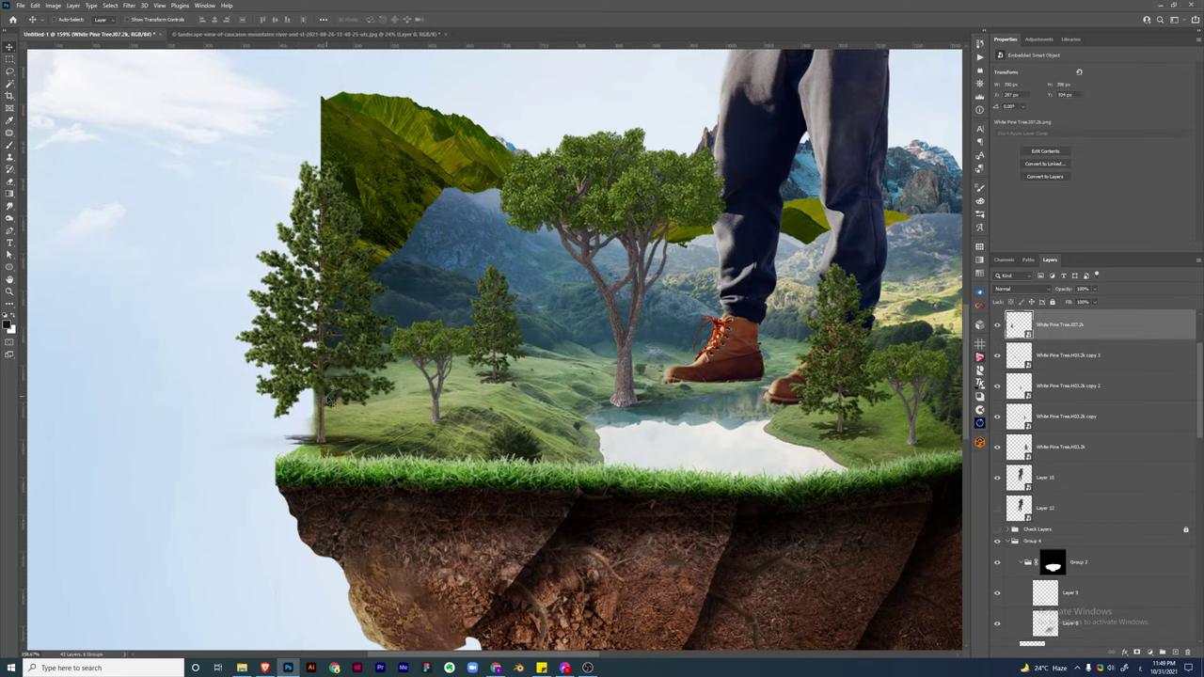
# Fit the image to the window and view the composite through the grayscale Check Layers
pyautogui.hotkey('ctrl', '0')
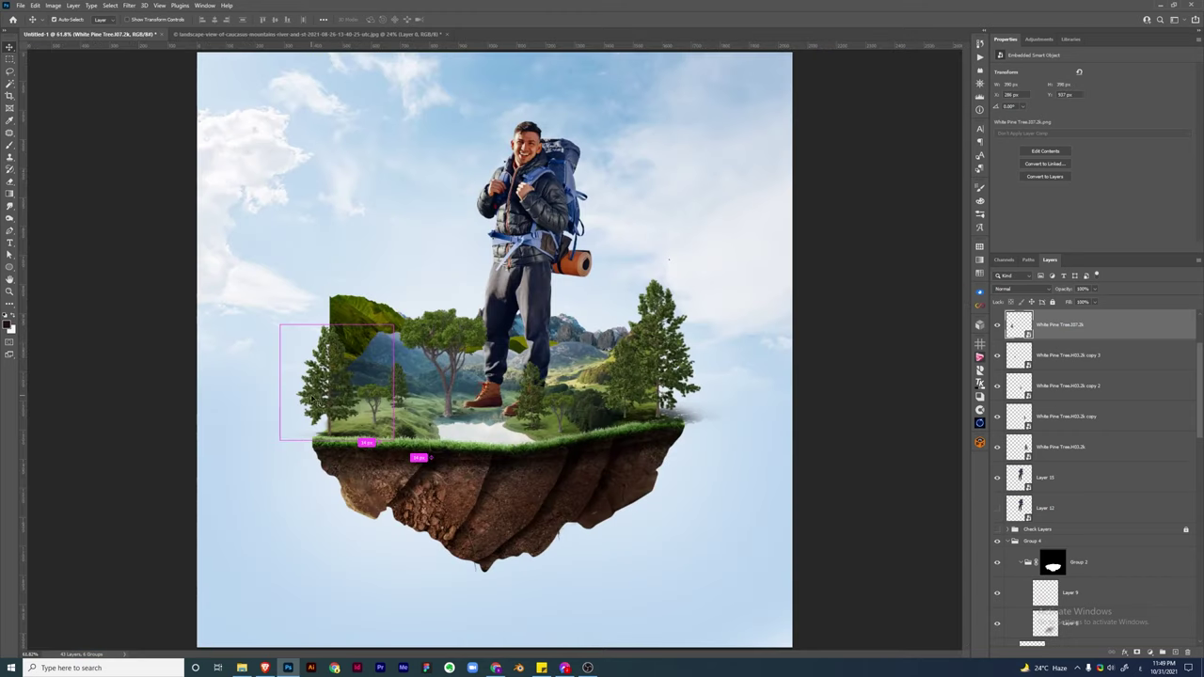
pyautogui.keyDown('ctrl'); pyautogui.click(371, 249); pyautogui.keyUp('ctrl')
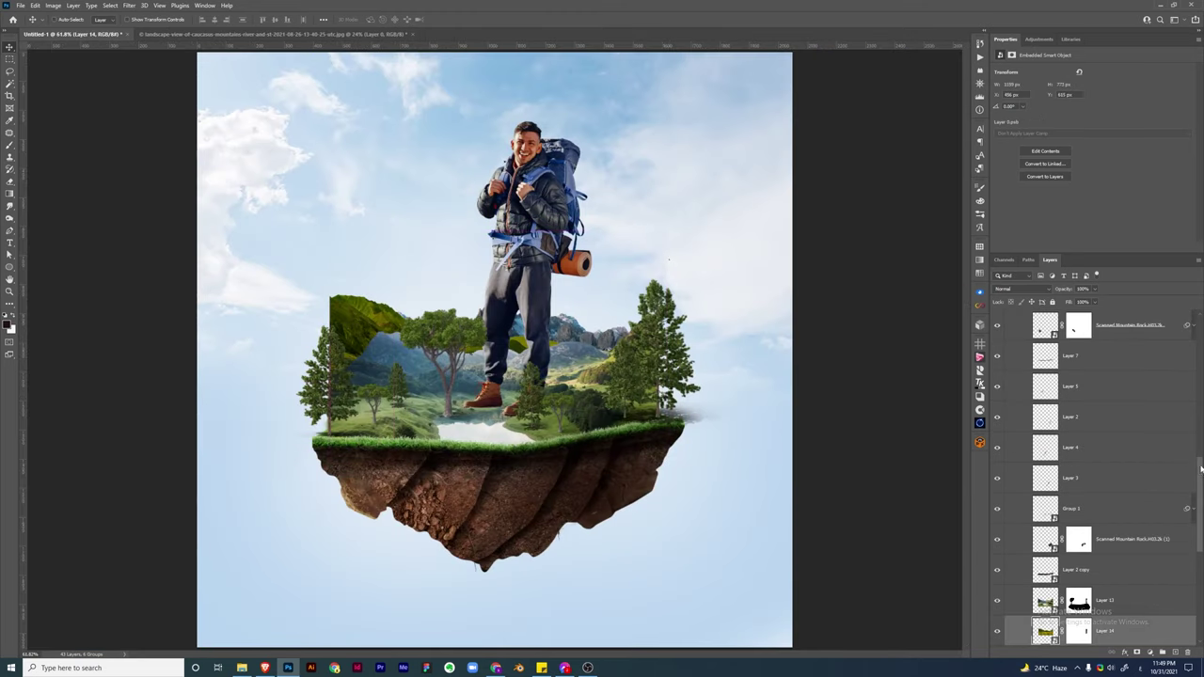
pyautogui.press('F2')
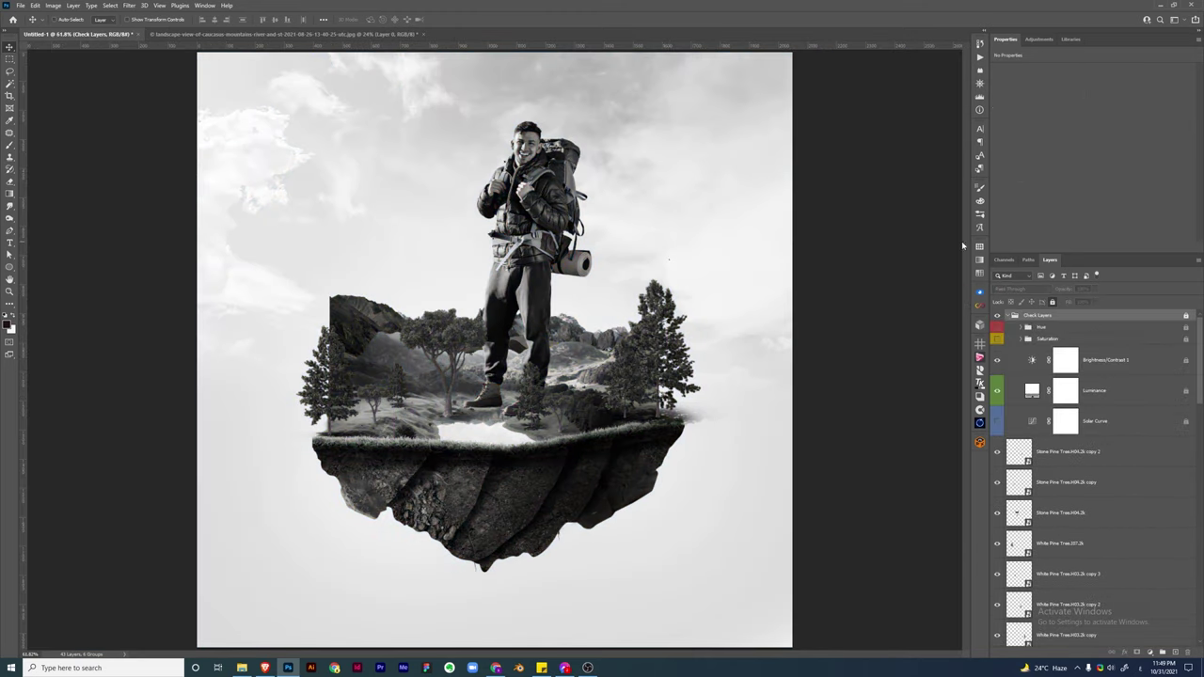
# Flip the mountain copy horizontally
pyautogui.keyDown('ctrl'); pyautogui.click(580, 356); pyautogui.keyUp('ctrl')
pyautogui.hotkey('ctrl', 't')
pyautogui.rightClick(527, 358)
pyautogui.click(574, 541)
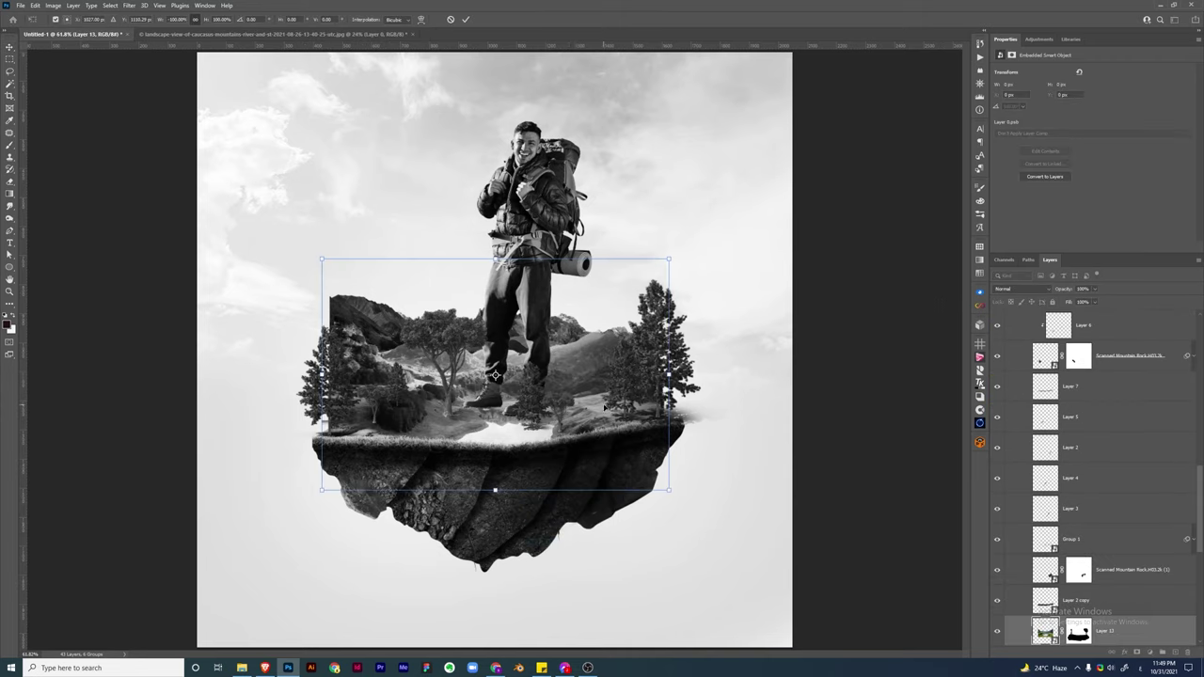
pyautogui.press('Return')
# Reposition Layer 14's mountain over the island and turn on the luminance and hue check views
pyautogui.hotkey('ctrl', 't')
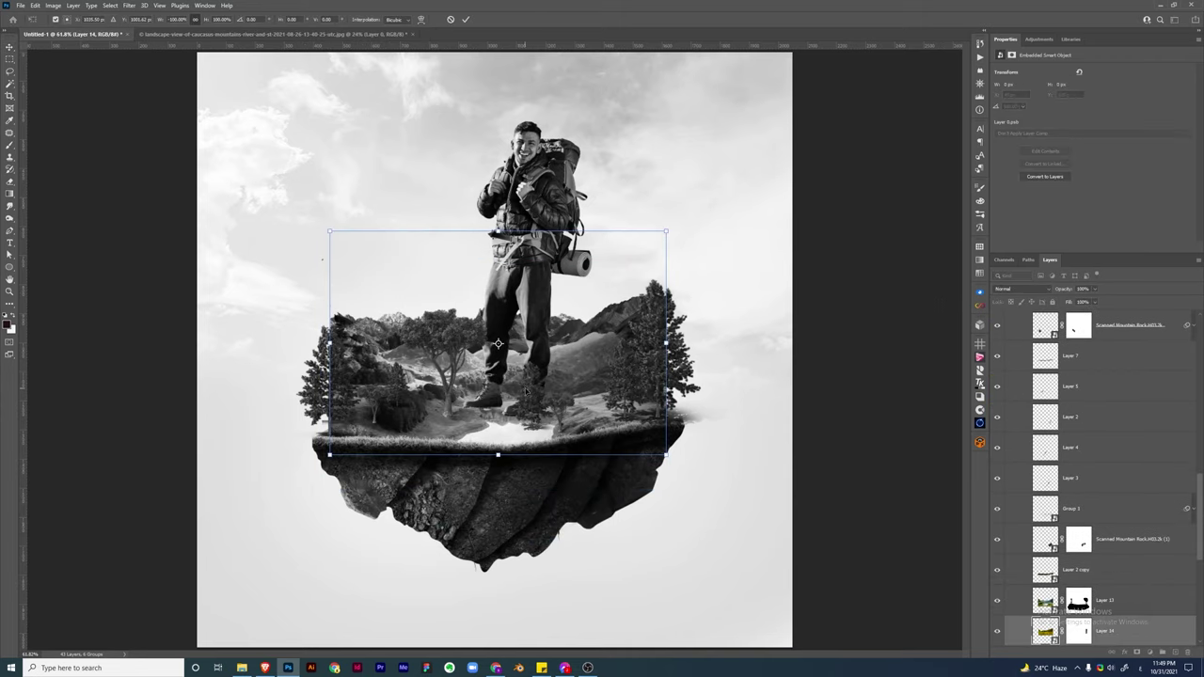
pyautogui.moveTo(516, 363)
pyautogui.mouseDown()
pyautogui.moveTo(523, 381)
pyautogui.moveTo(404, 310)
pyautogui.moveTo(414, 296)
pyautogui.mouseUp()
pyautogui.press('Return')
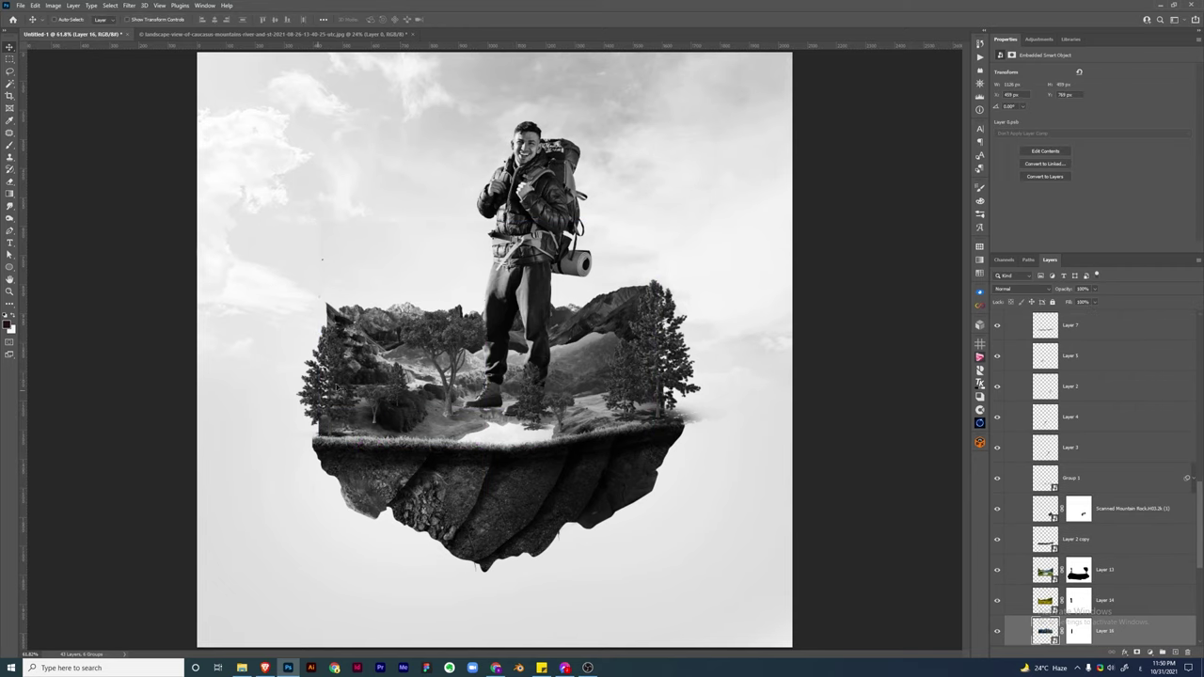
pyautogui.scroll(10, 1158, 322)
pyautogui.click(997, 405)
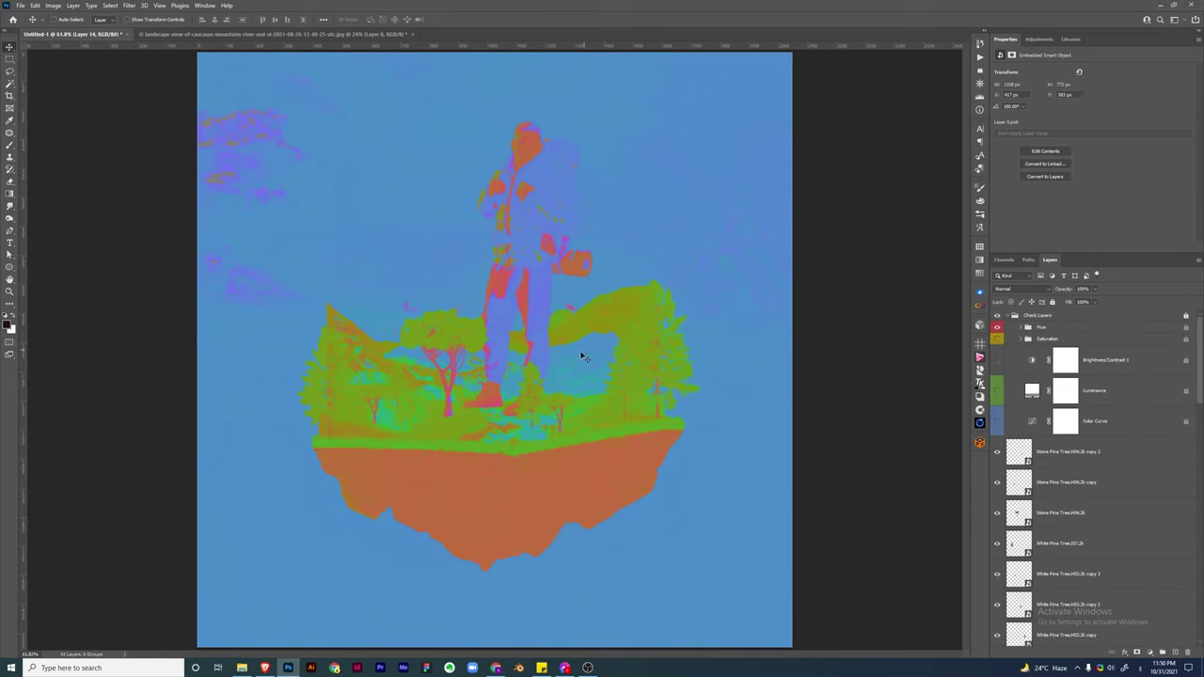
pyautogui.click(580, 349)
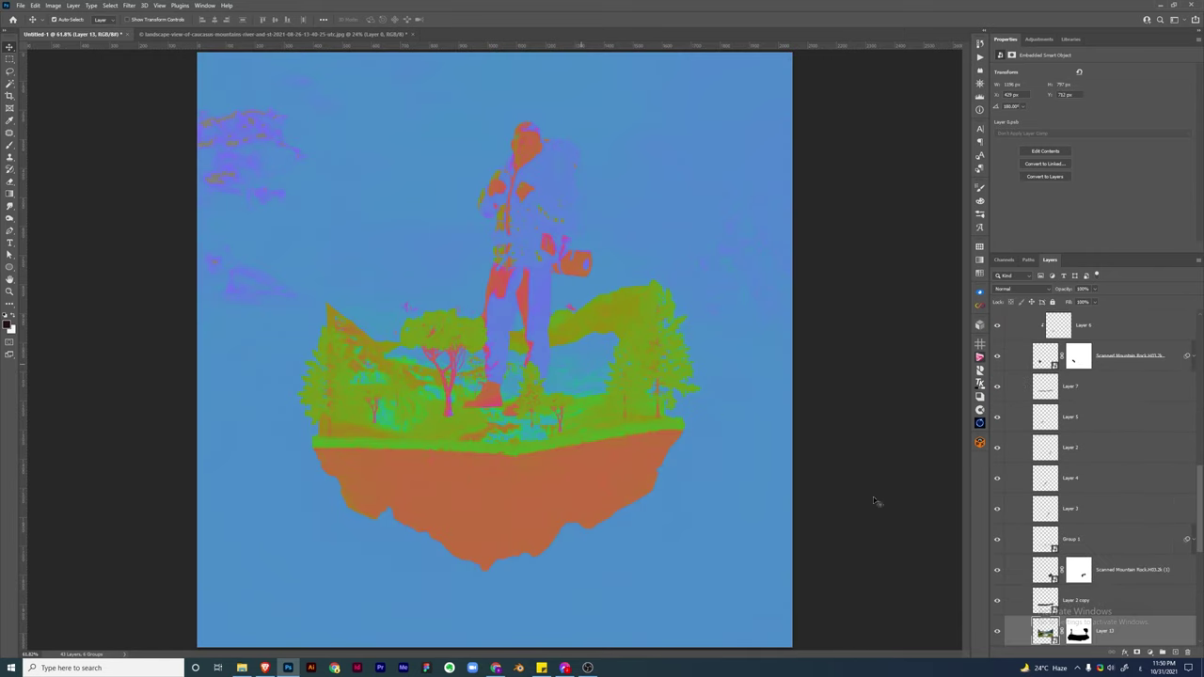
# Apply Color Balance to the mountain and switch to the grayscale saturation check
pyautogui.hotkey('ctrl', 'b')
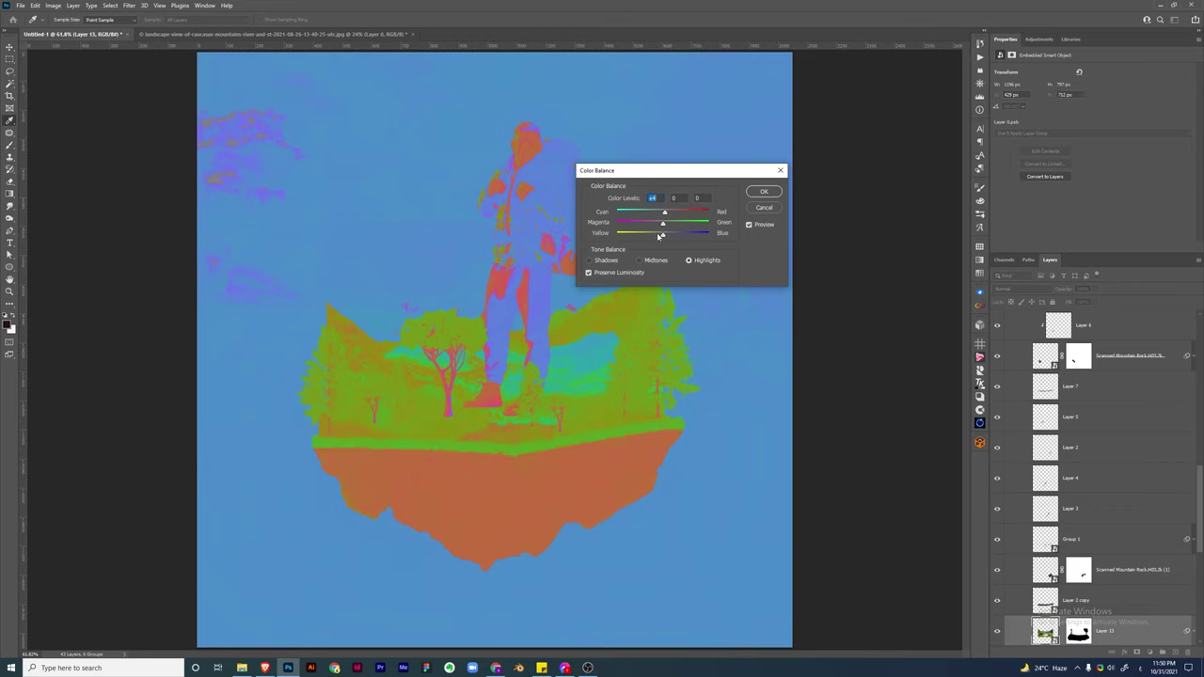
pyautogui.click(761, 192)
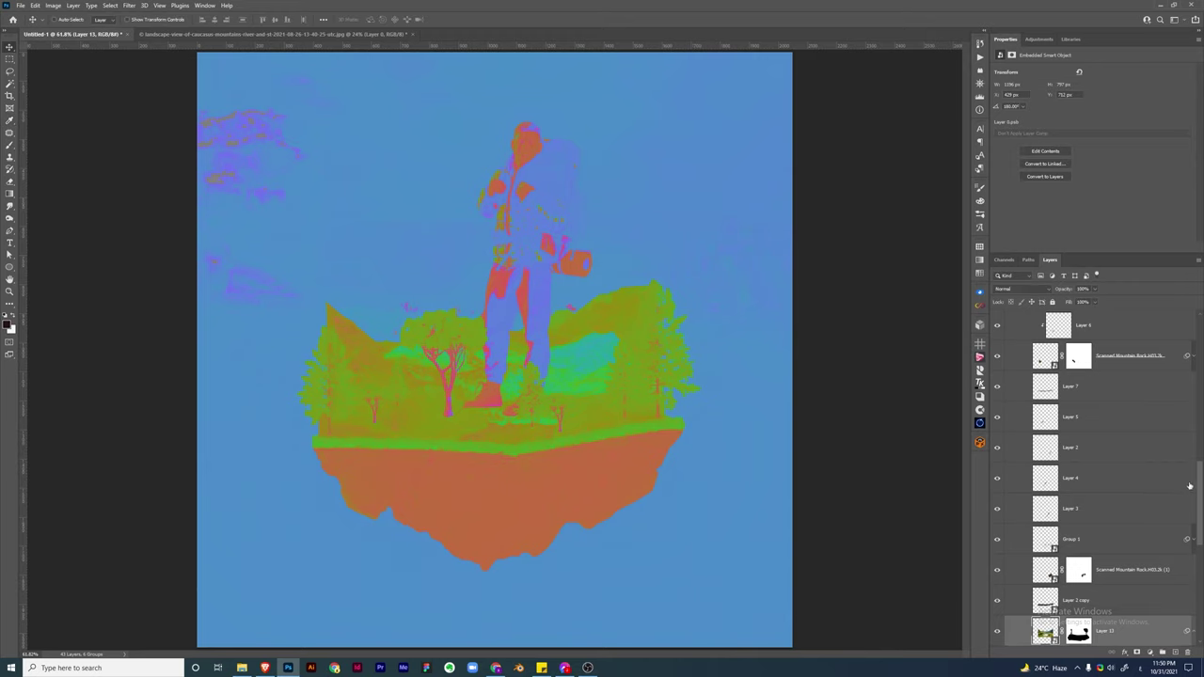
pyautogui.moveTo(1201, 482); pyautogui.dragTo(1200, 315)
pyautogui.click(997, 326)
pyautogui.click(997, 339)
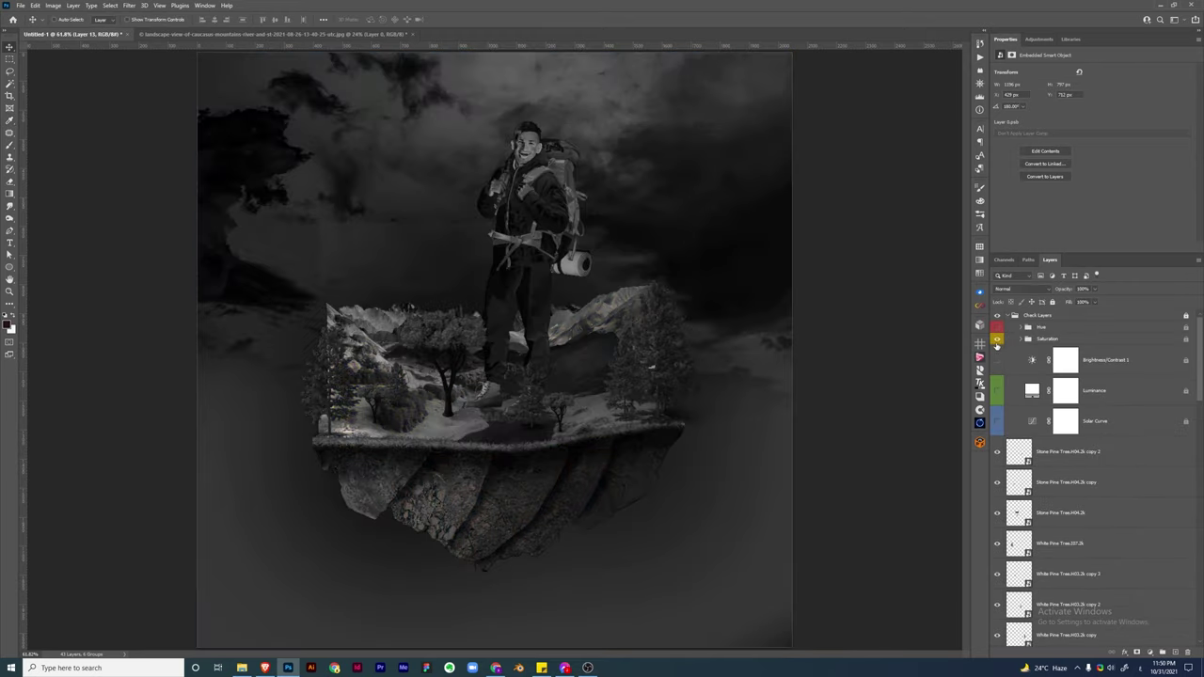
# Desaturate the mountains with Hue/Saturation in passes of -28, -44 and -47
pyautogui.hotkey('ctrl', 'u')
pyautogui.moveTo(707, 245); pyautogui.dragTo(686, 247)
pyautogui.click(811, 176)
pyautogui.hotkey('ctrl', 'u')
pyautogui.click(811, 176)
pyautogui.hotkey('ctrl', 'u')
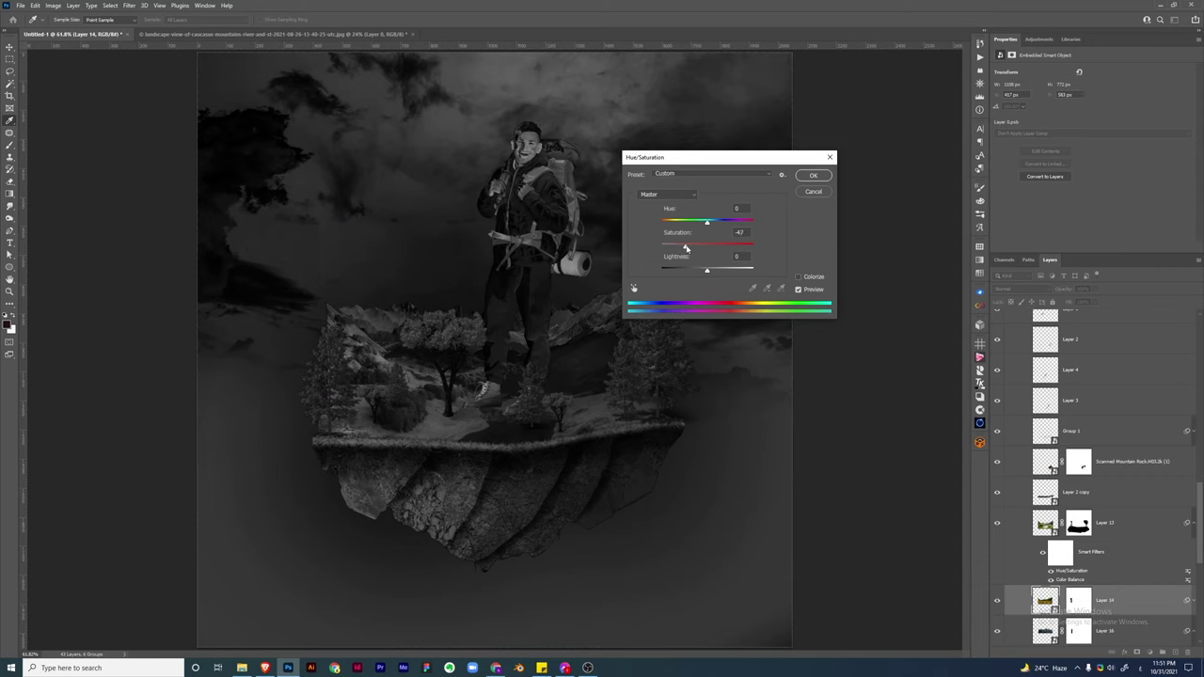
pyautogui.click(811, 177)
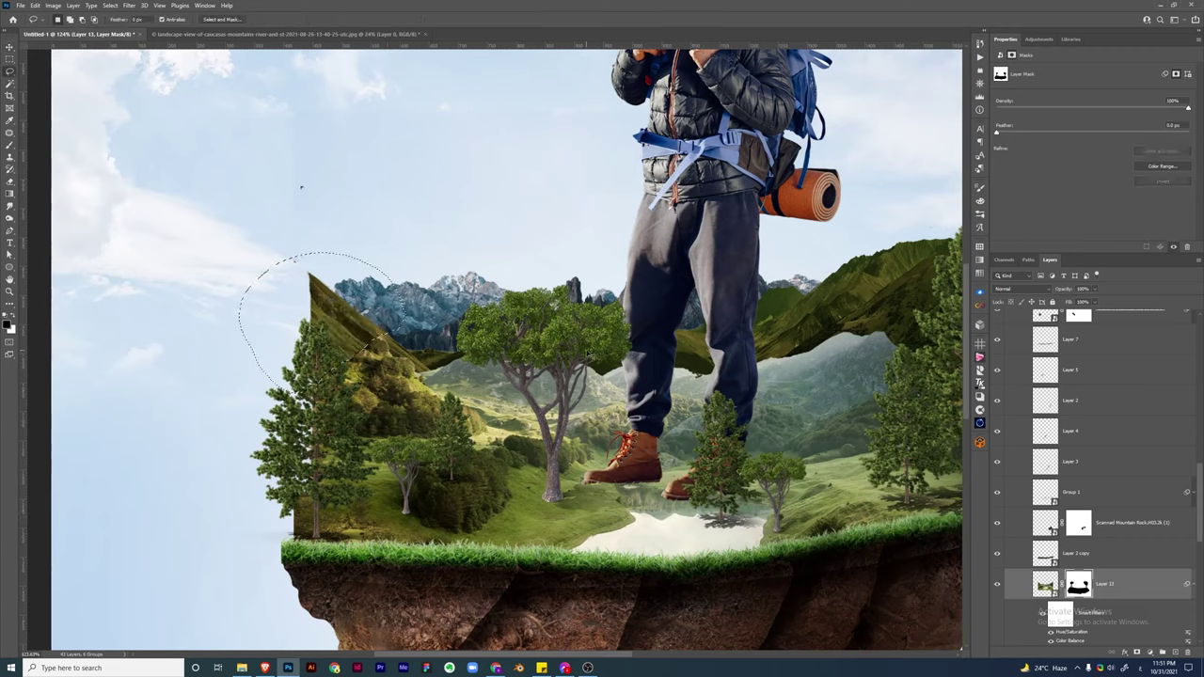
# Hide the sharp left mountain peak by filling its lasso selection black in Layer 14's mask
pyautogui.moveTo(239, 322); pyautogui.dragTo(252, 281)
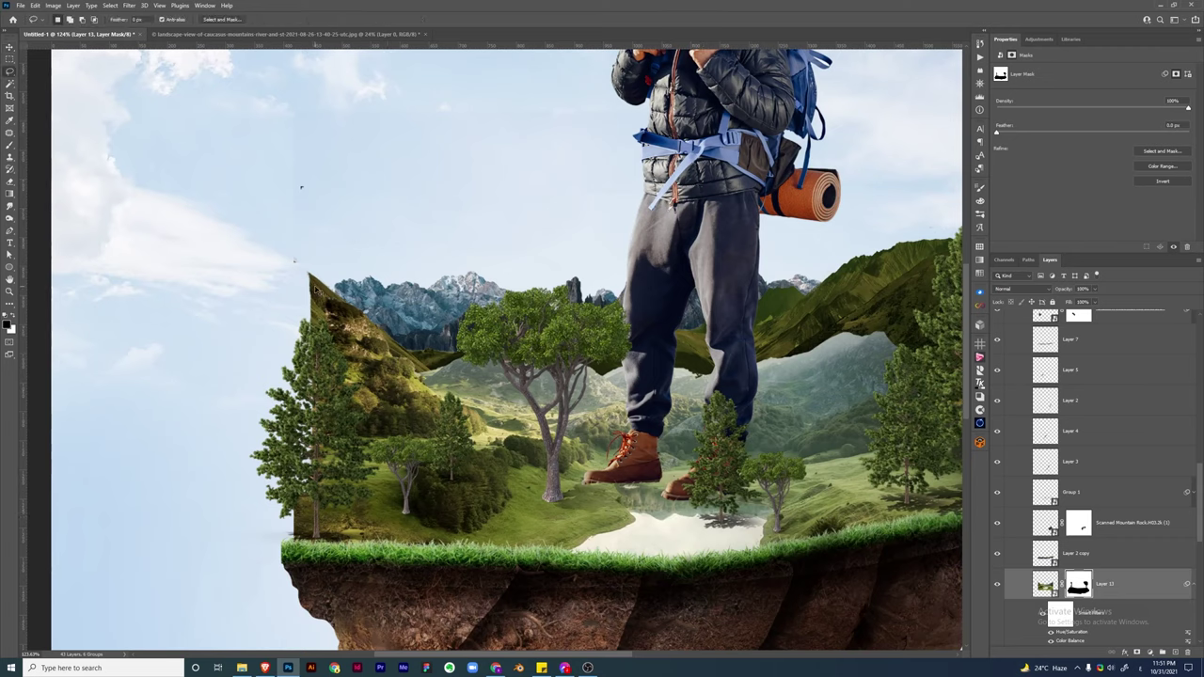
pyautogui.scroll(-3, 1199, 509)
pyautogui.click(1079, 455)
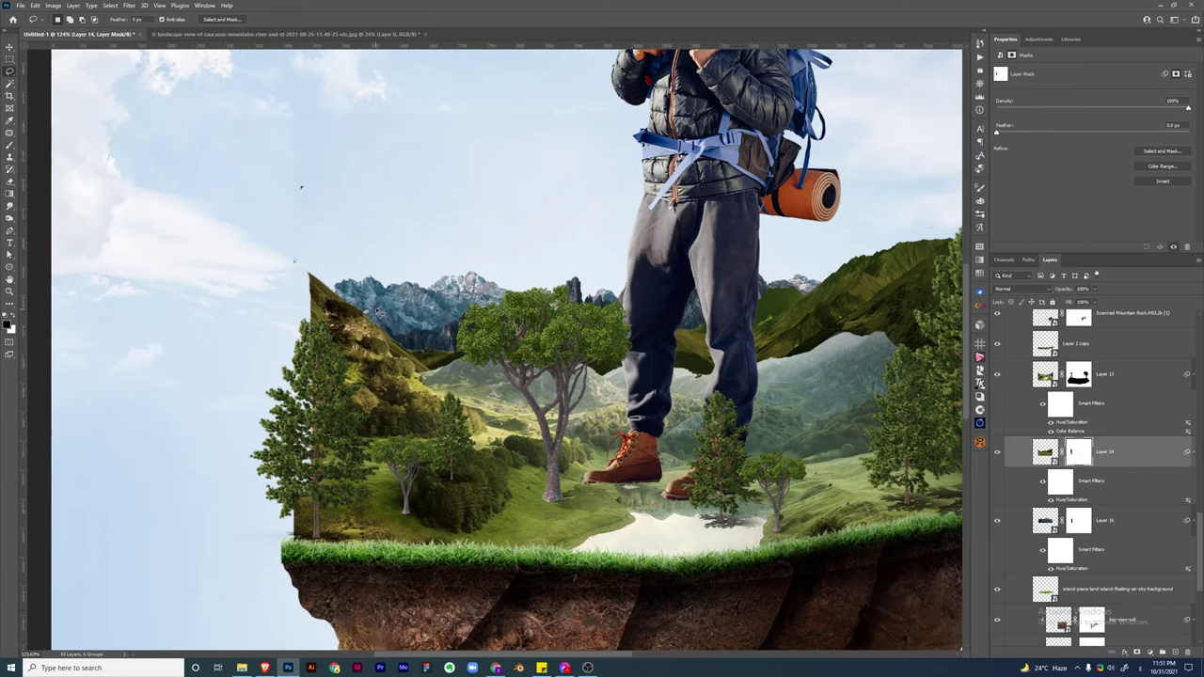
pyautogui.hotkey('alt', 'BackSpace')
pyautogui.hotkey('ctrl', 'd')
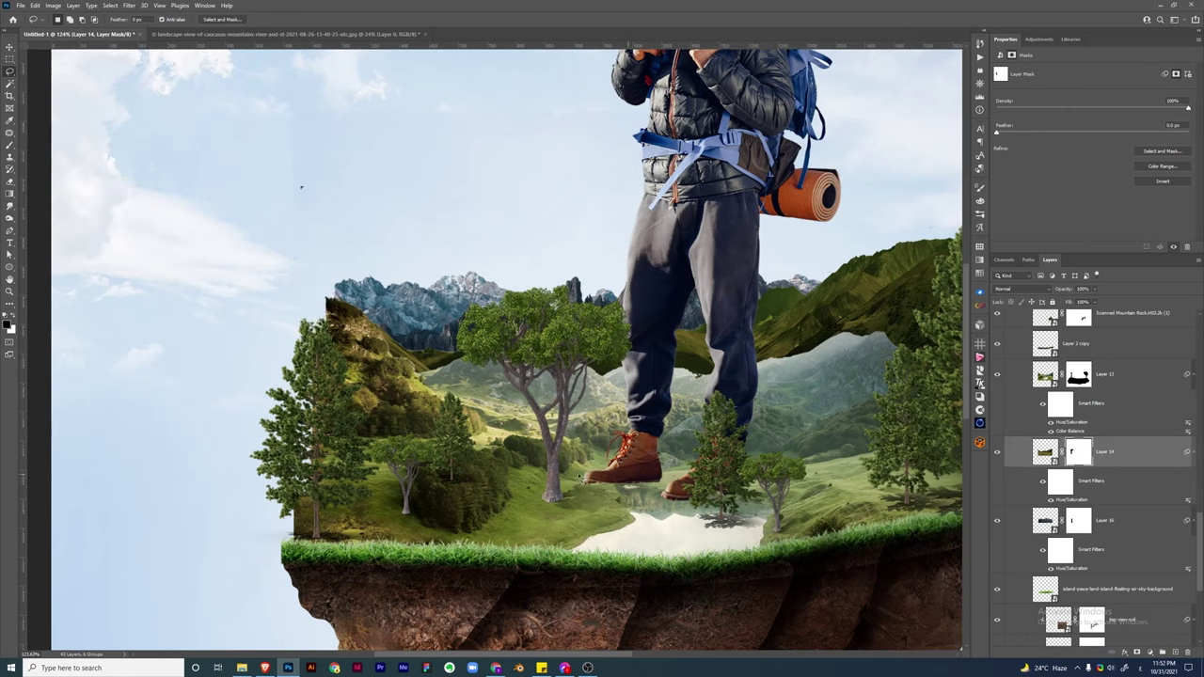
pyautogui.press('b')
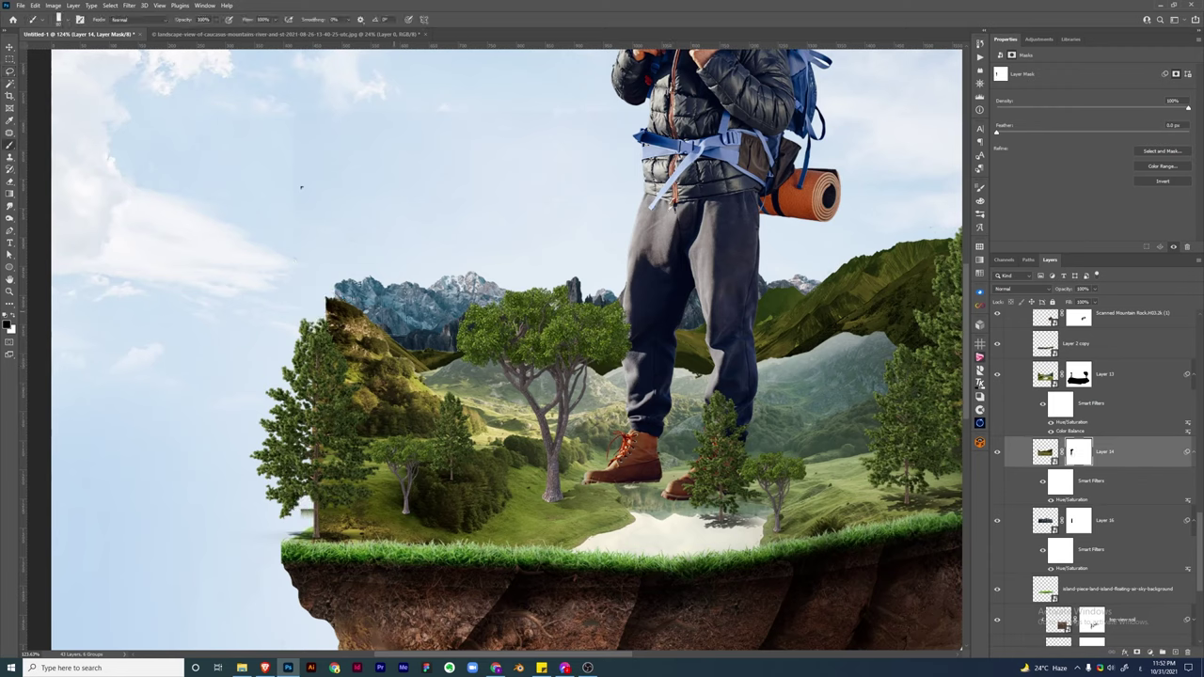
# Step through Layer 13, Layer 14 and Layer 16 and their masks, fitting the image in the window
pyautogui.hotkey('alt', ']')
pyautogui.press('l')
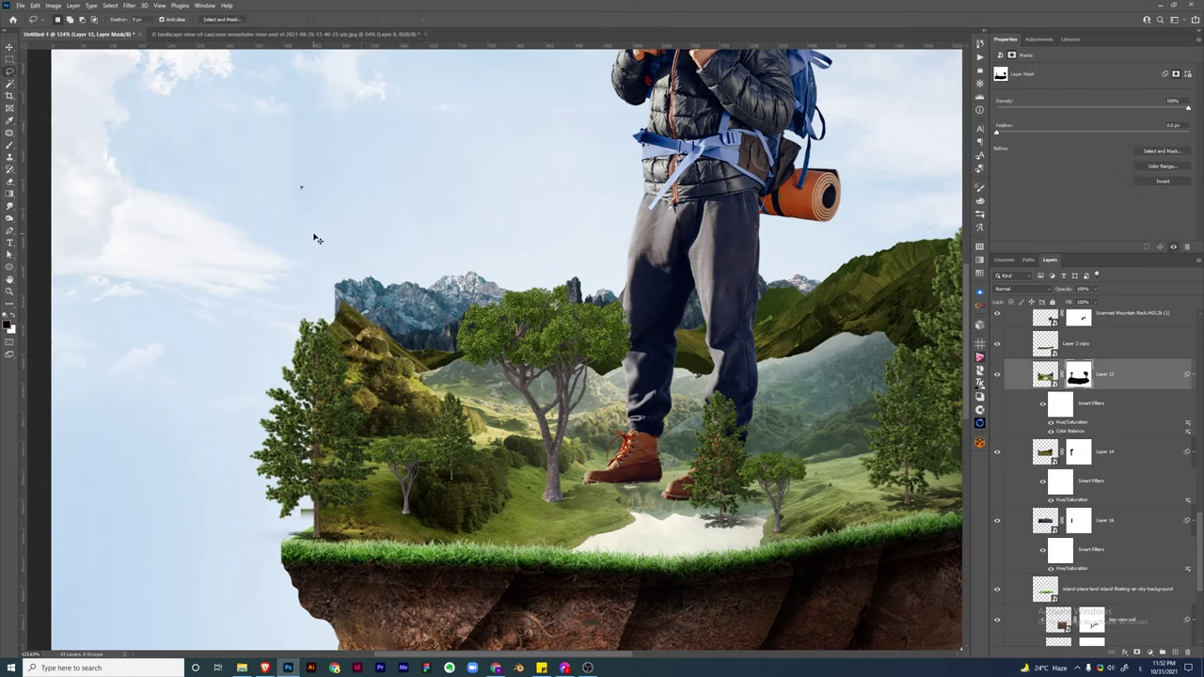
pyautogui.press('v')
pyautogui.click(1068, 452)
pyautogui.click(1068, 518)
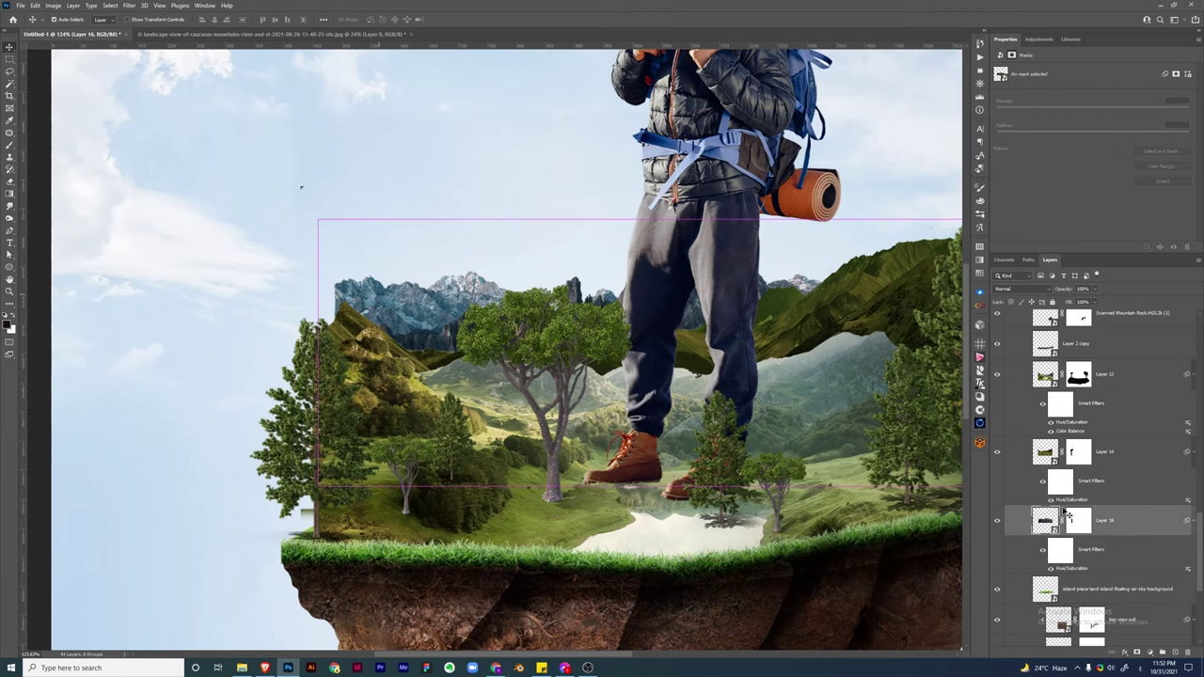
pyautogui.press('l')
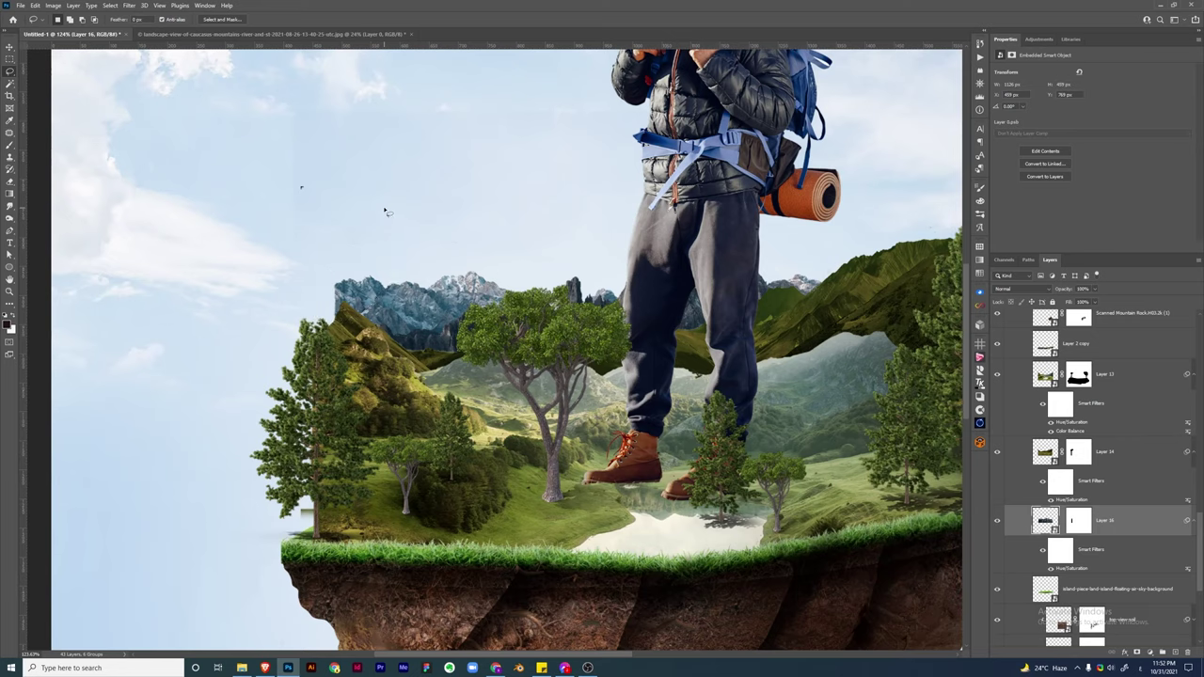
pyautogui.hotkey('ctrl', '\\')
pyautogui.hotkey('ctrl', '0')
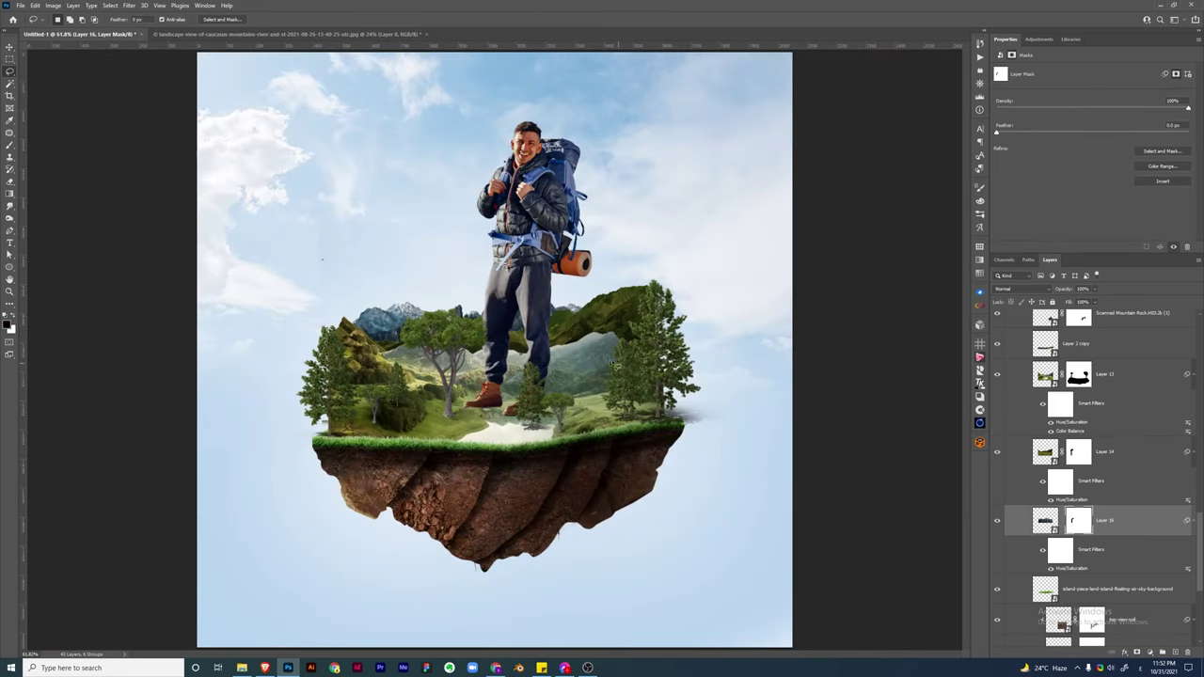
pyautogui.press('v')
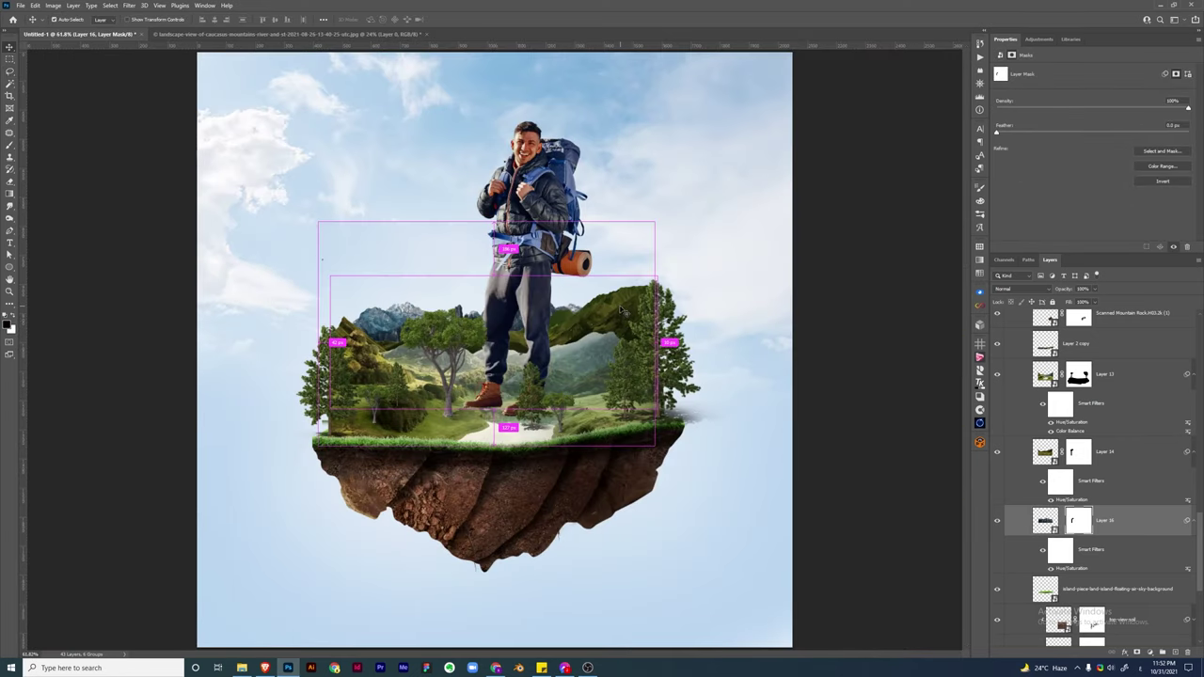
pyautogui.hotkey('ctrl', '2')
# Create empty Layer 17 above Layer 14, clipped to the mountain below
pyautogui.hotkey('alt', ']')
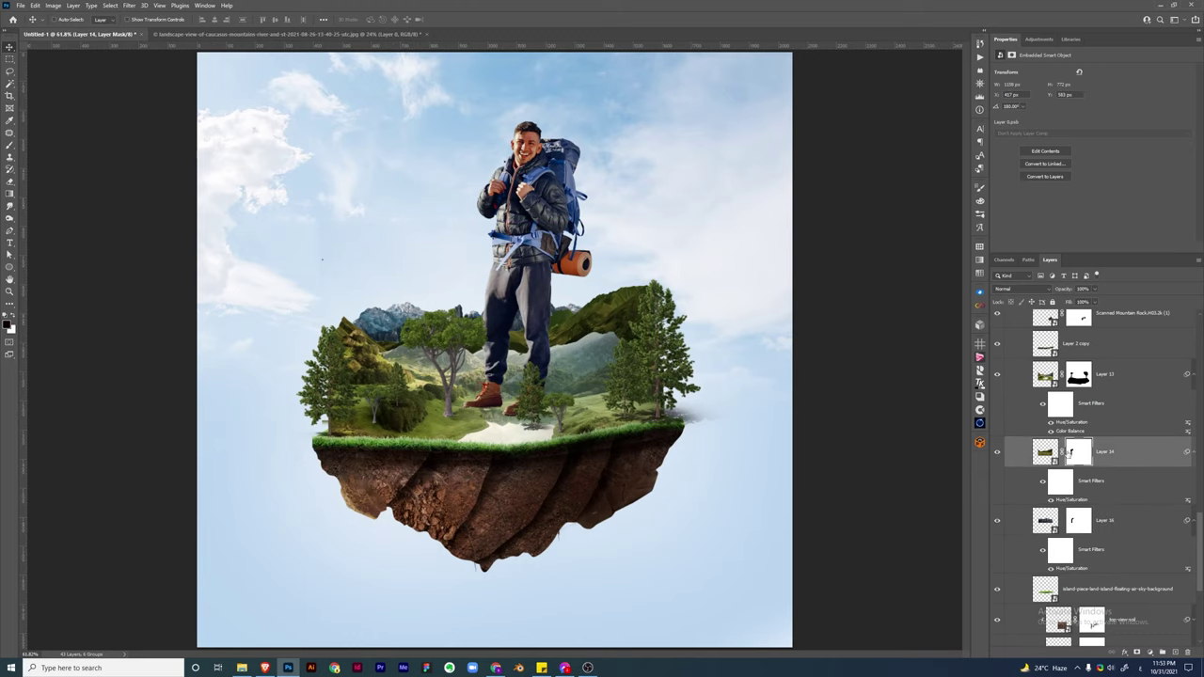
pyautogui.hotkey('ctrl', 'shift', 'alt', 'n')
pyautogui.hotkey('ctrl', 'alt', 'g')
pyautogui.press('b')
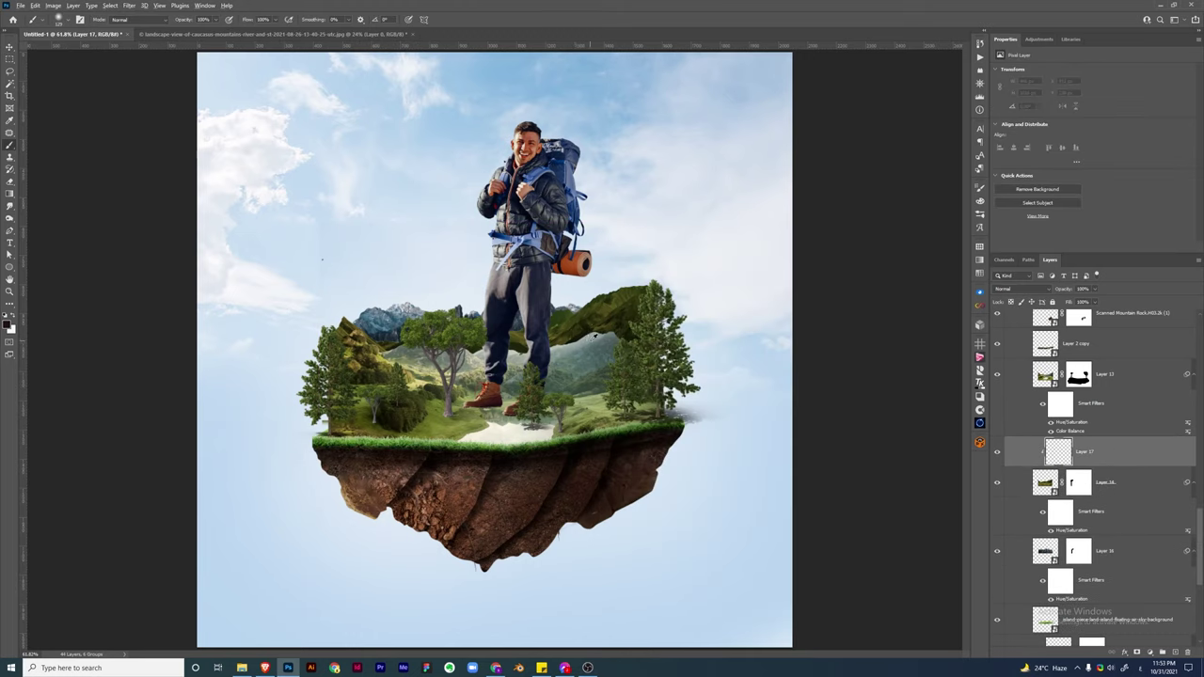
# Set Layer 17 to Lighten and paint soft white haze at 30% over the hillside behind the hiker
pyautogui.click(1021, 289)
pyautogui.click(1011, 348)
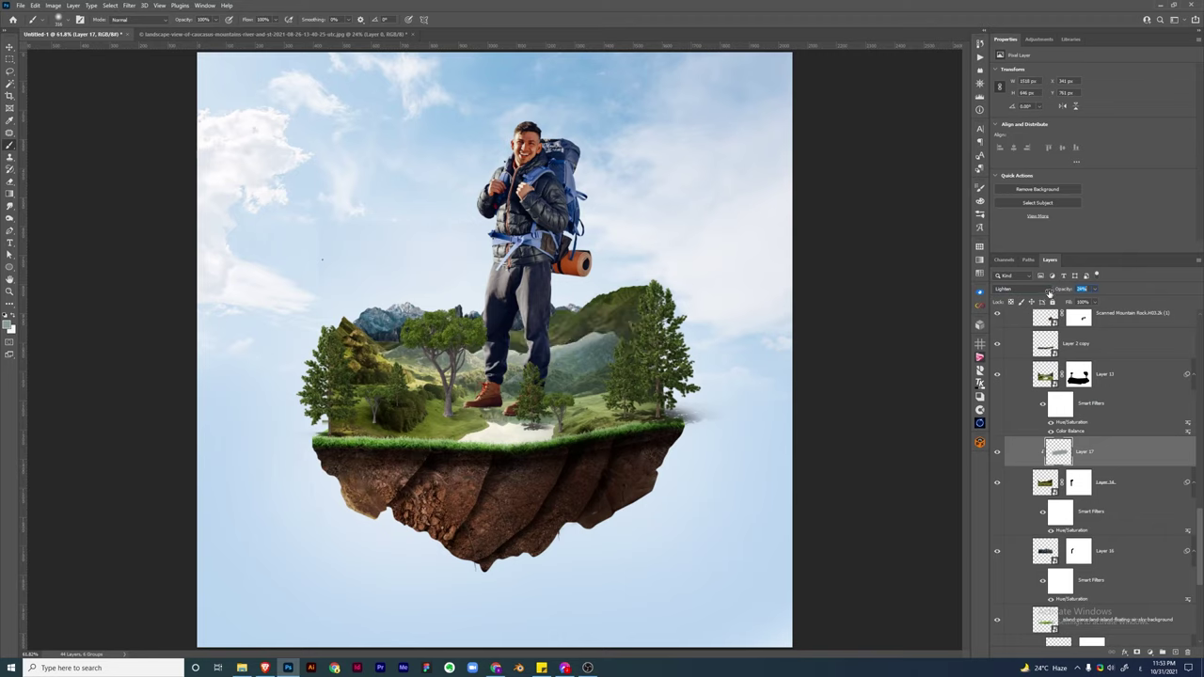
pyautogui.moveTo(565, 320); pyautogui.dragTo(628, 317)
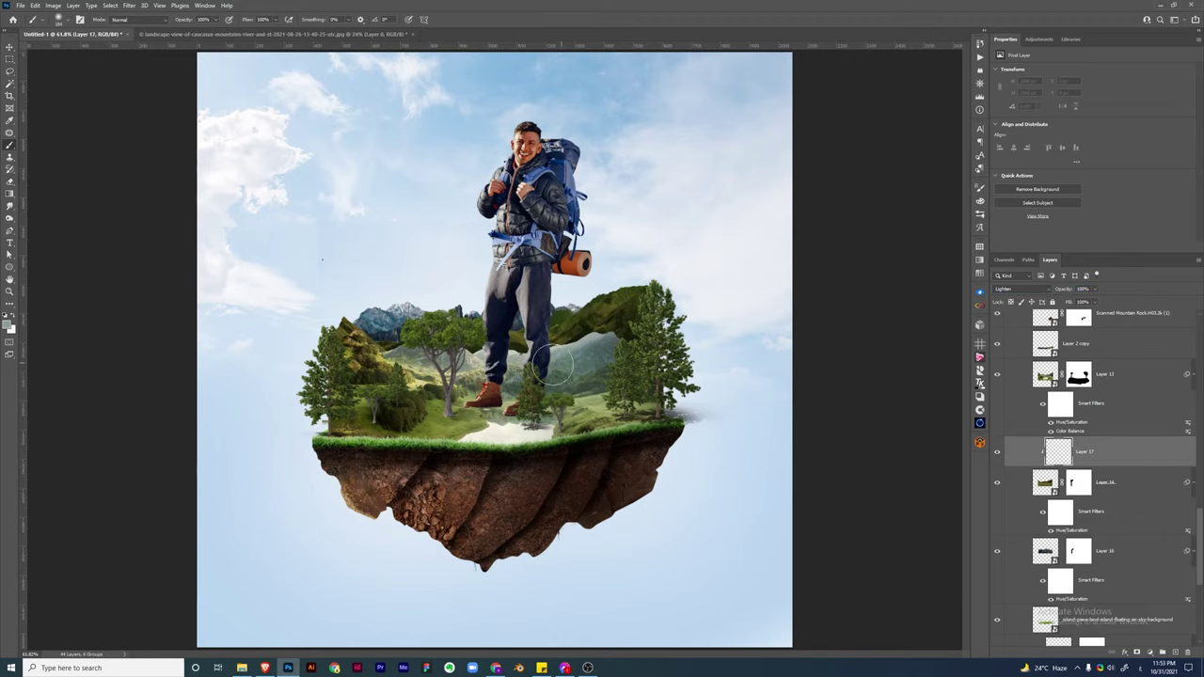
pyautogui.press('3')
pyautogui.moveTo(552, 365); pyautogui.dragTo(515, 342)
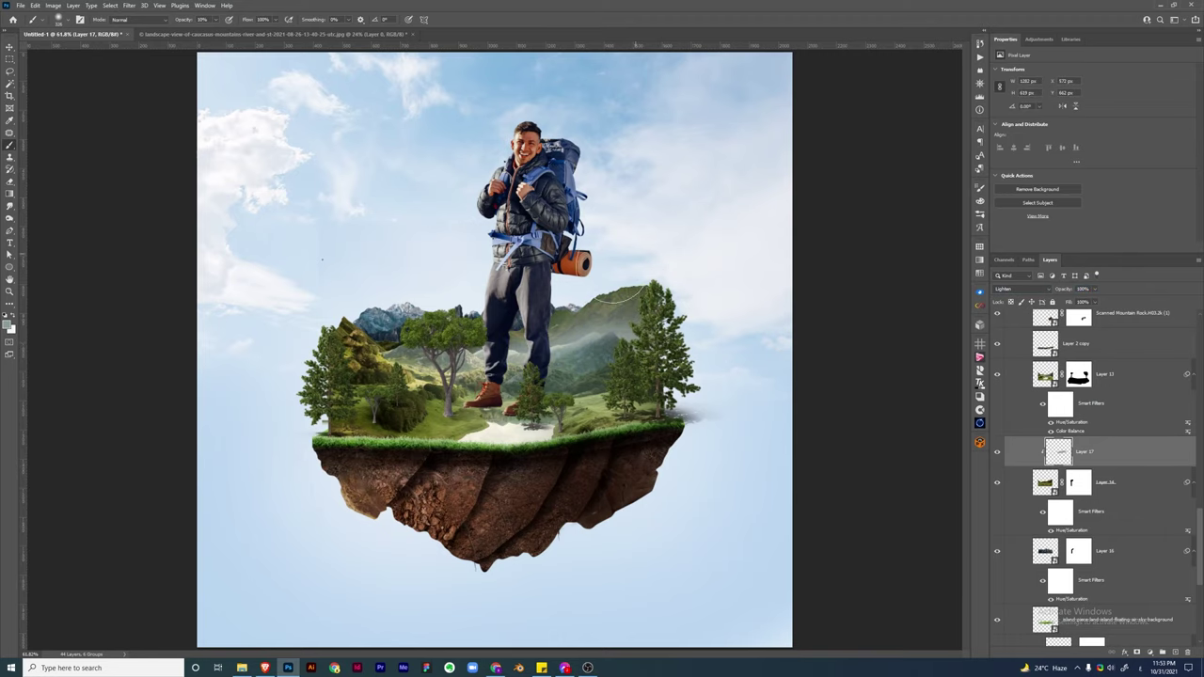
# Select Layer 16 and add a new empty layer above it
pyautogui.hotkey('alt', '[')
pyautogui.press('l')
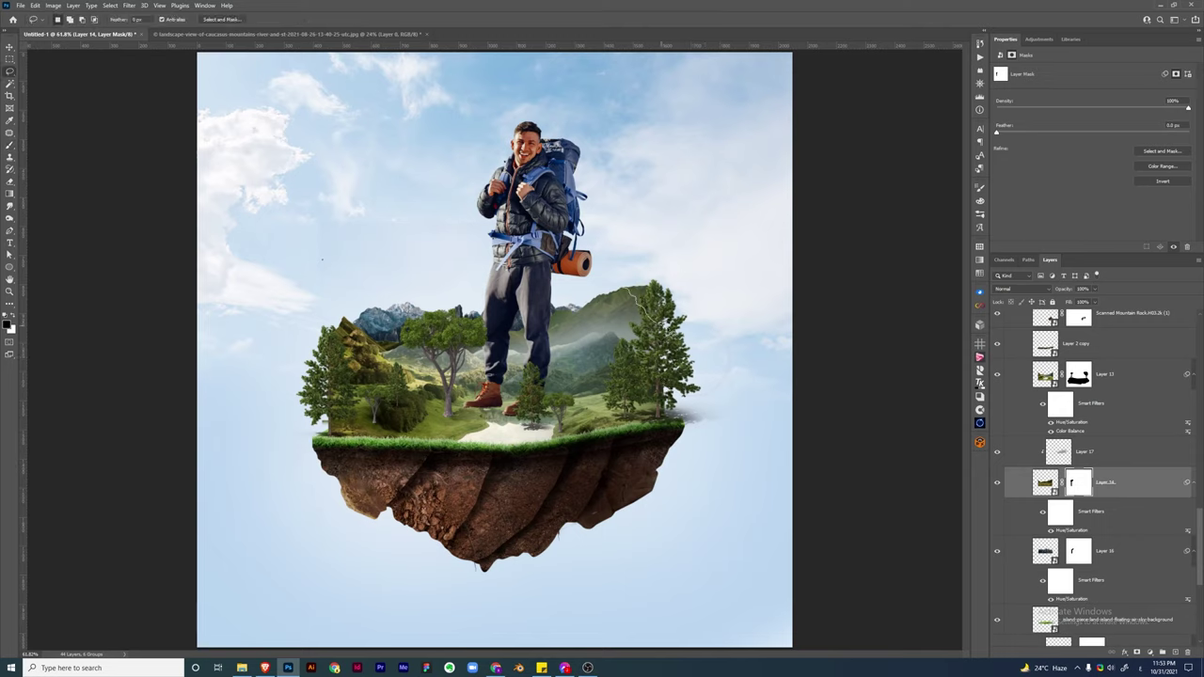
pyautogui.press('v')
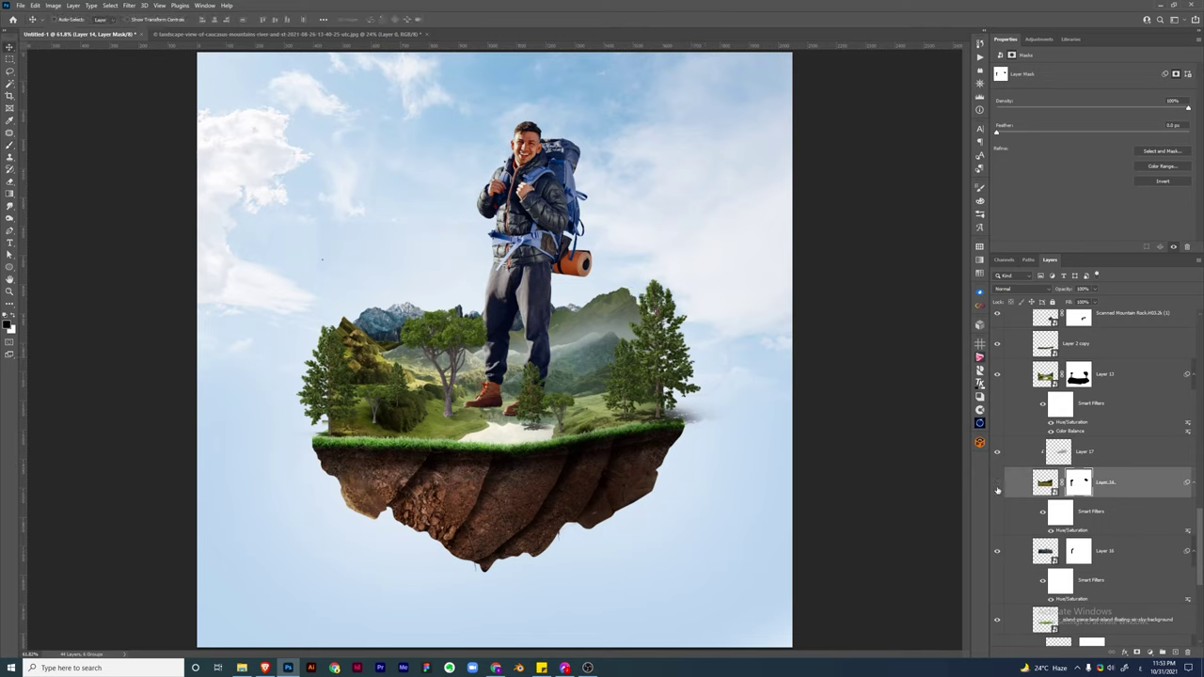
pyautogui.hotkey('alt', ']')
pyautogui.press('b')
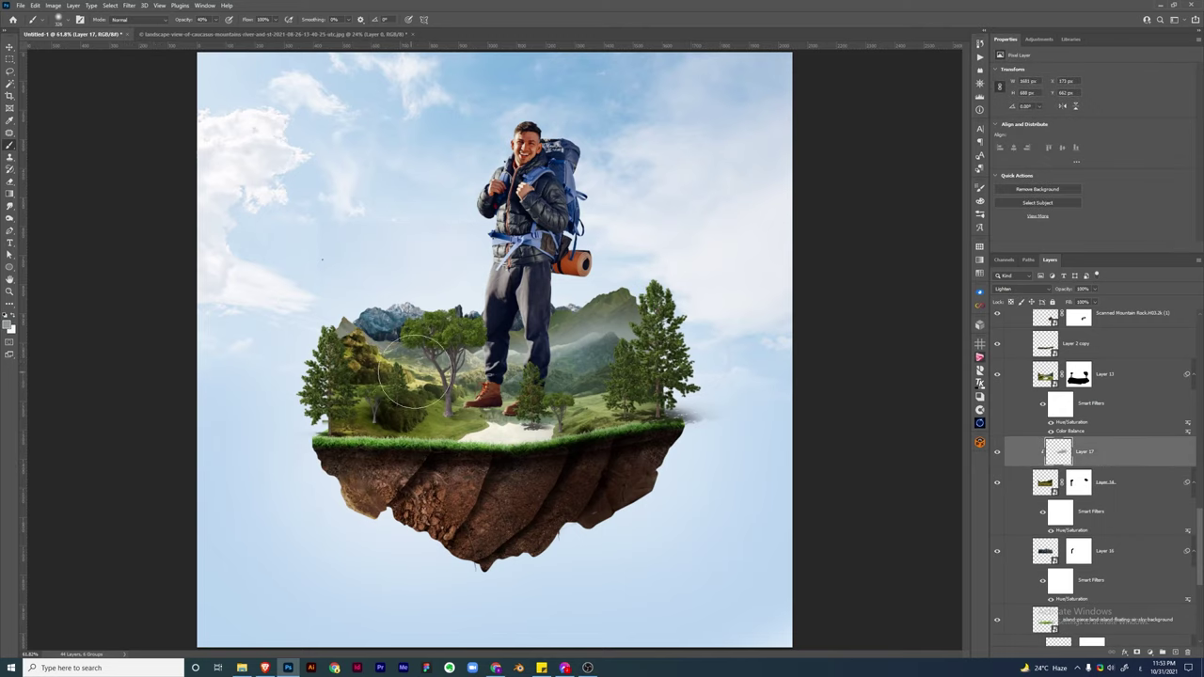
pyautogui.keyDown('ctrl'); pyautogui.click(405, 331); pyautogui.keyUp('ctrl')
pyautogui.hotkey('ctrl', 'shift', 'alt', 'n')
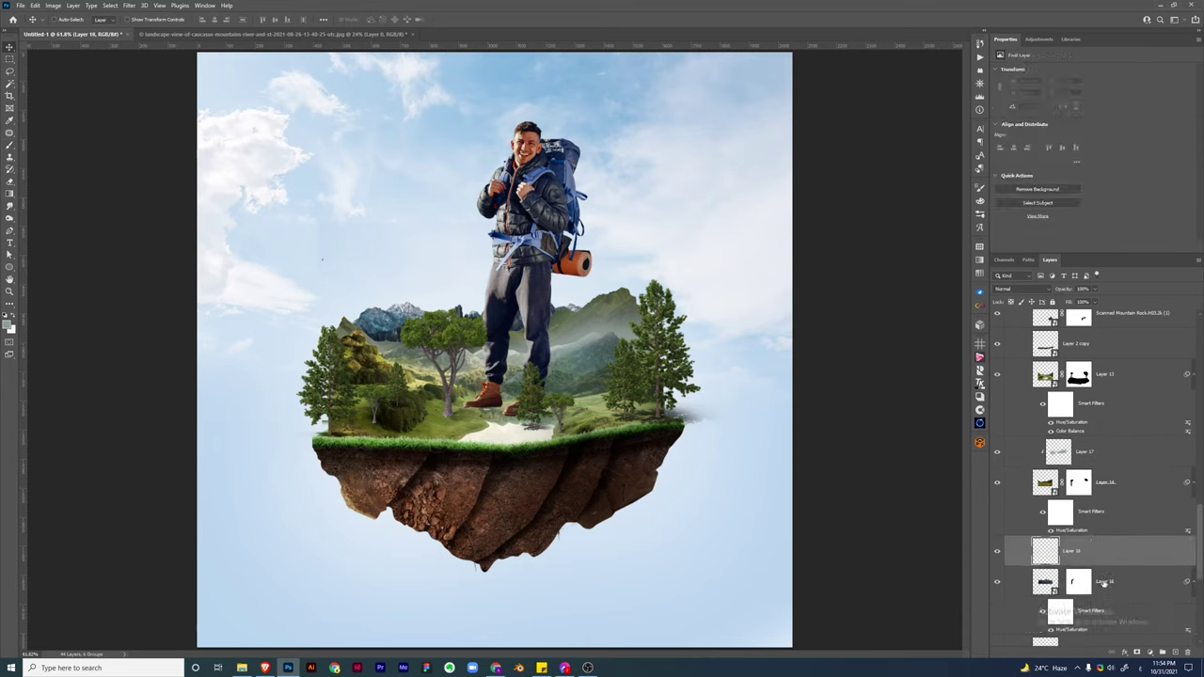
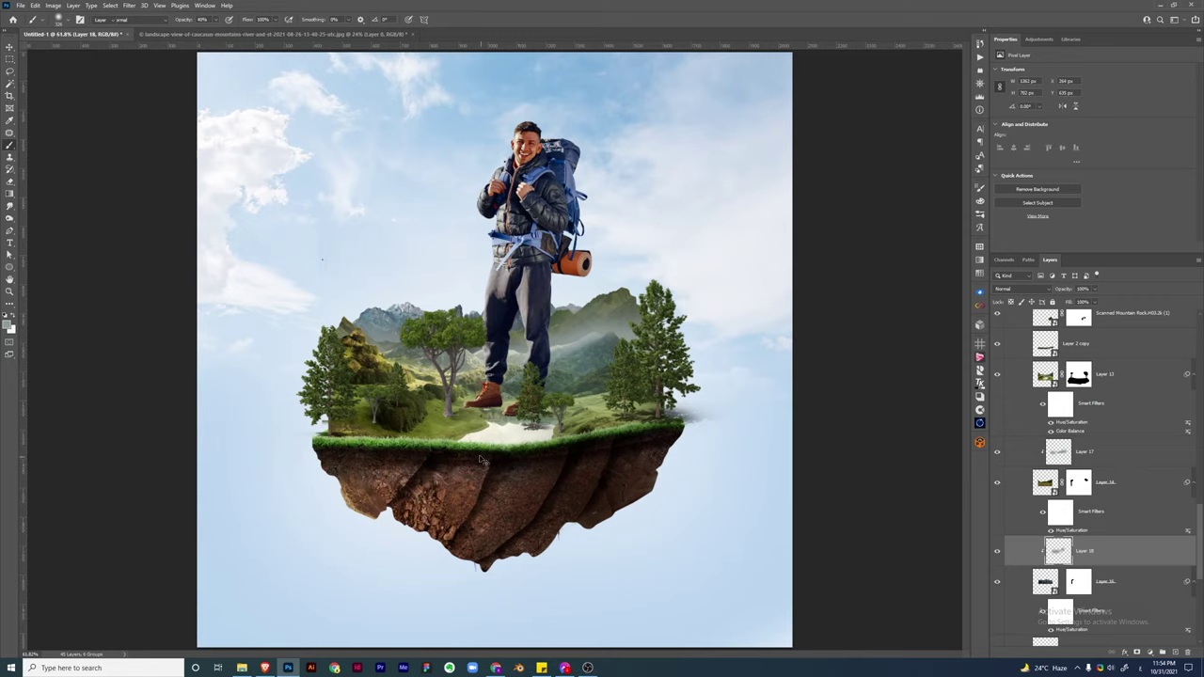
# Blend the grass edge at the left tree's base by painting on Layer 13's mask with a soft brush
pyautogui.click(1078, 375)
pyautogui.scroll(5, 329, 433)
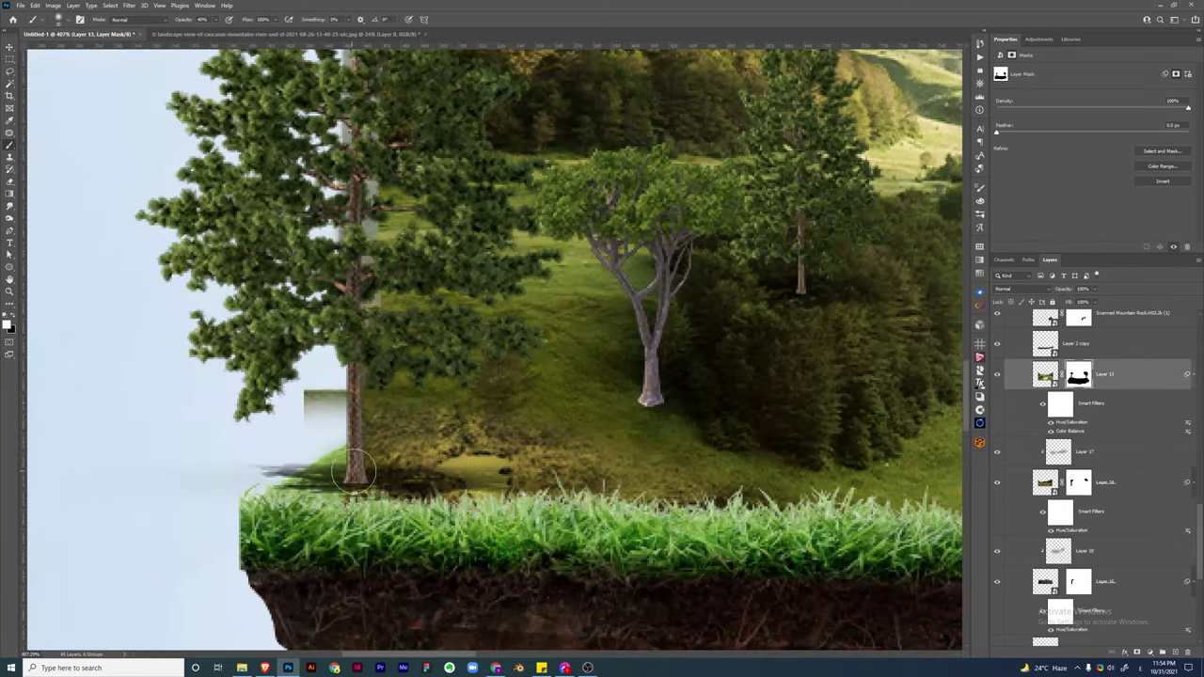
pyautogui.moveTo(353, 468); pyautogui.dragTo(344, 416)
pyautogui.rightClick(308, 405)
pyautogui.press('Escape')
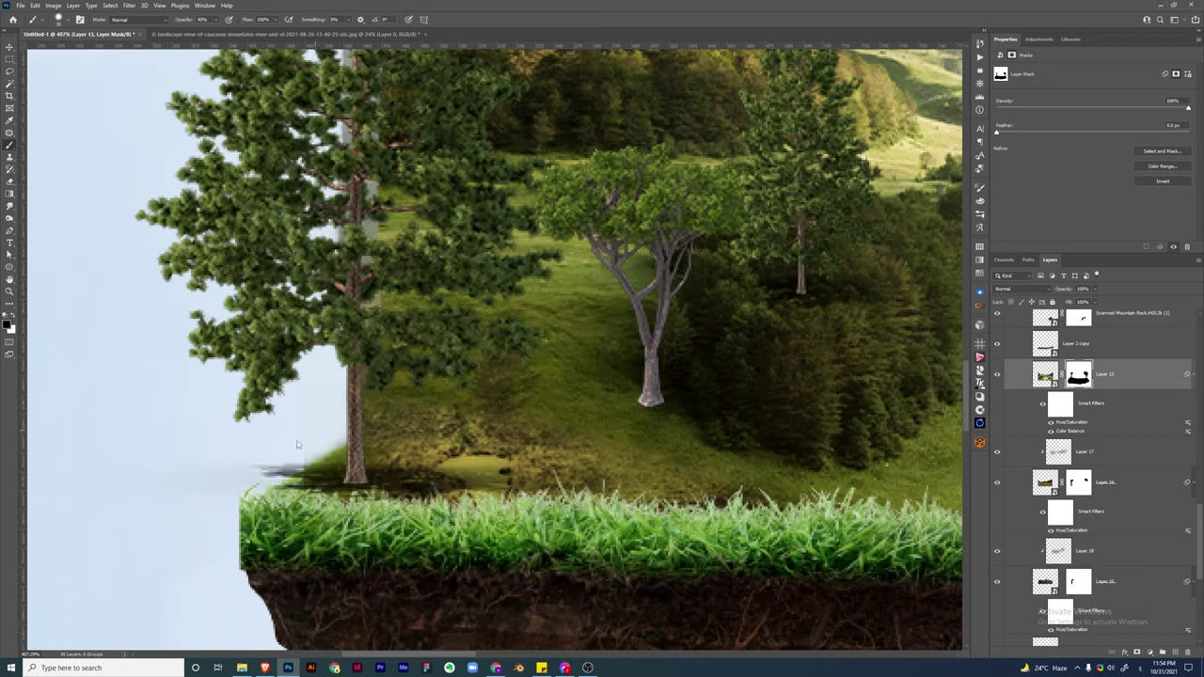
# Shift the landscape layer's hue to +10 with Hue/Saturation
pyautogui.click(1045, 376)
pyautogui.hotkey('ctrl', 'u')
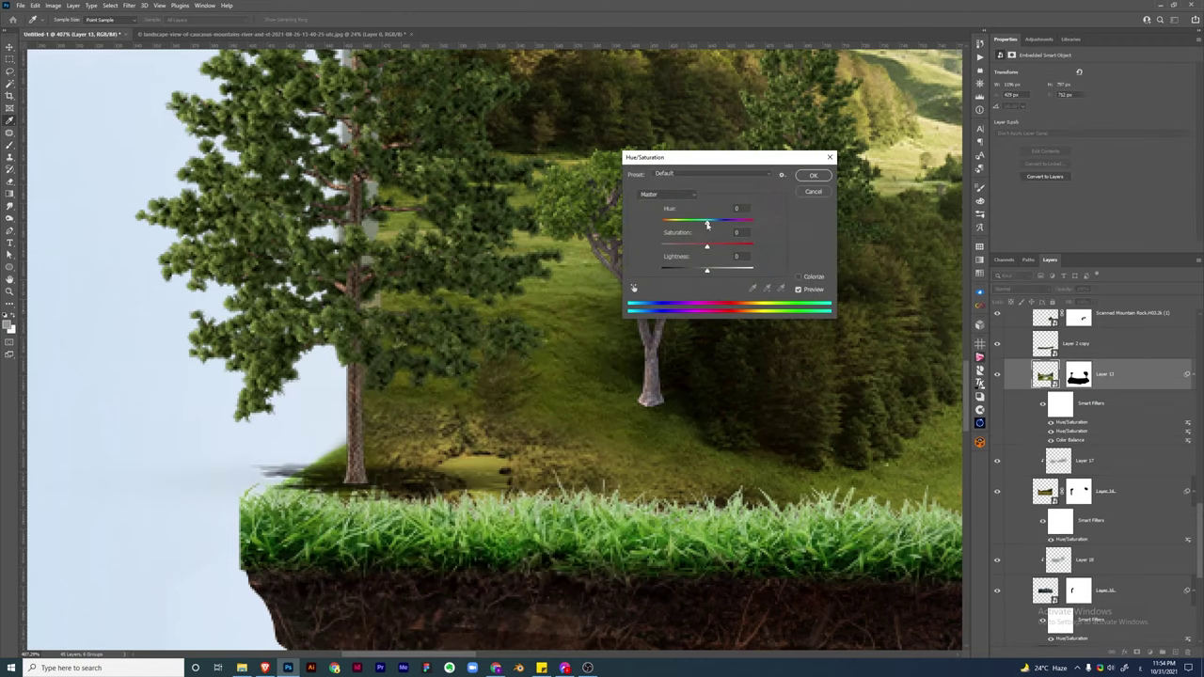
pyautogui.moveTo(708, 222); pyautogui.dragTo(712, 224)
pyautogui.click(809, 191)
pyautogui.hotkey('ctrl', '0')
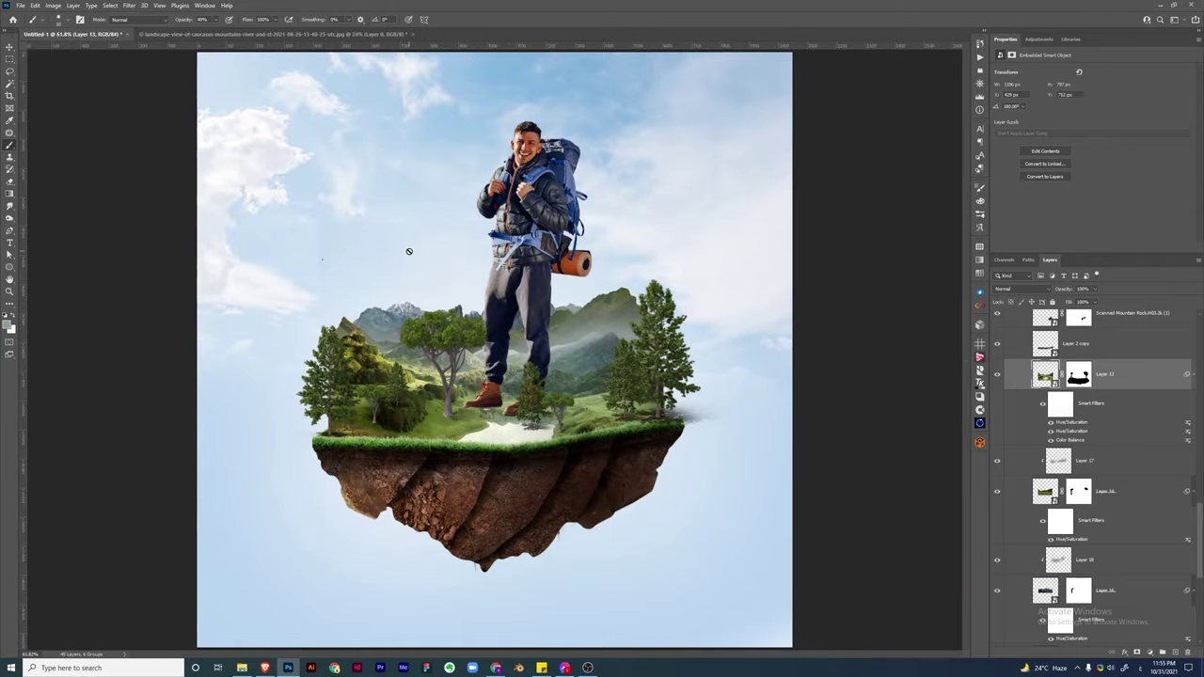
# Set the shadow layer to Multiply and paint a dark shadow under the small tree
pyautogui.keyDown('ctrl'); pyautogui.click(527, 282); pyautogui.keyUp('ctrl')
pyautogui.scroll(3, 505, 388)
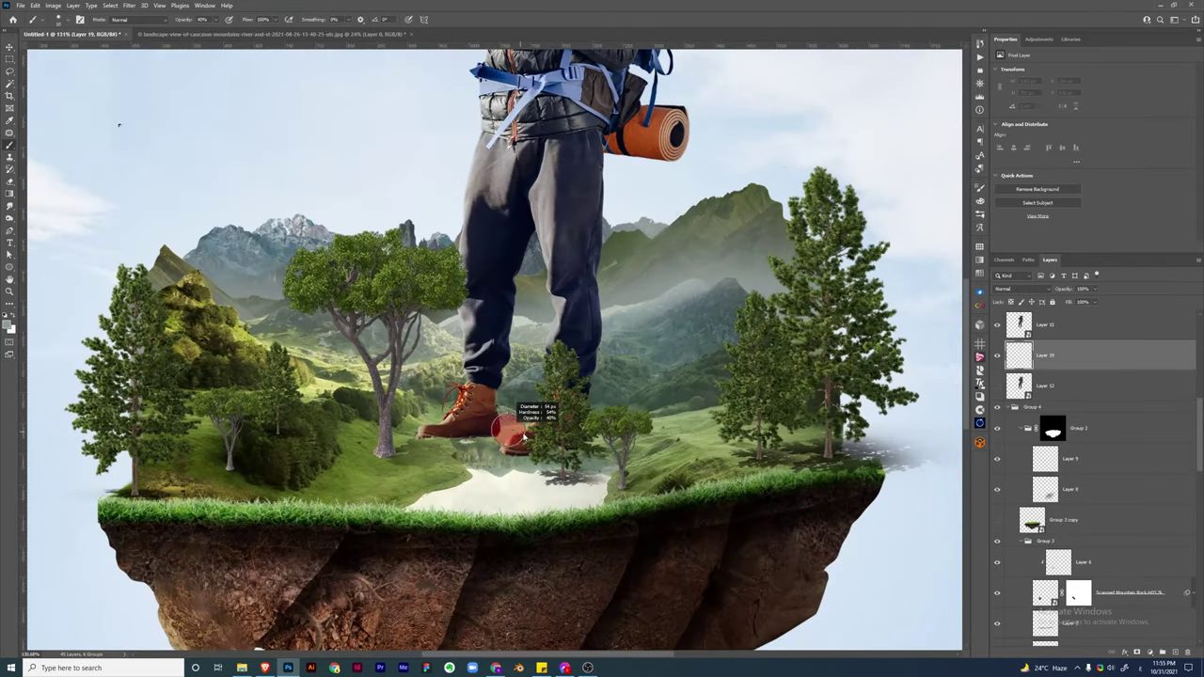
pyautogui.keyDown('alt'); pyautogui.keyDown('shift'); pyautogui.rightClick(847, 386); pyautogui.keyUp('shift'); pyautogui.keyUp('alt')
pyautogui.hotkey('shift', 'alt', 'm')
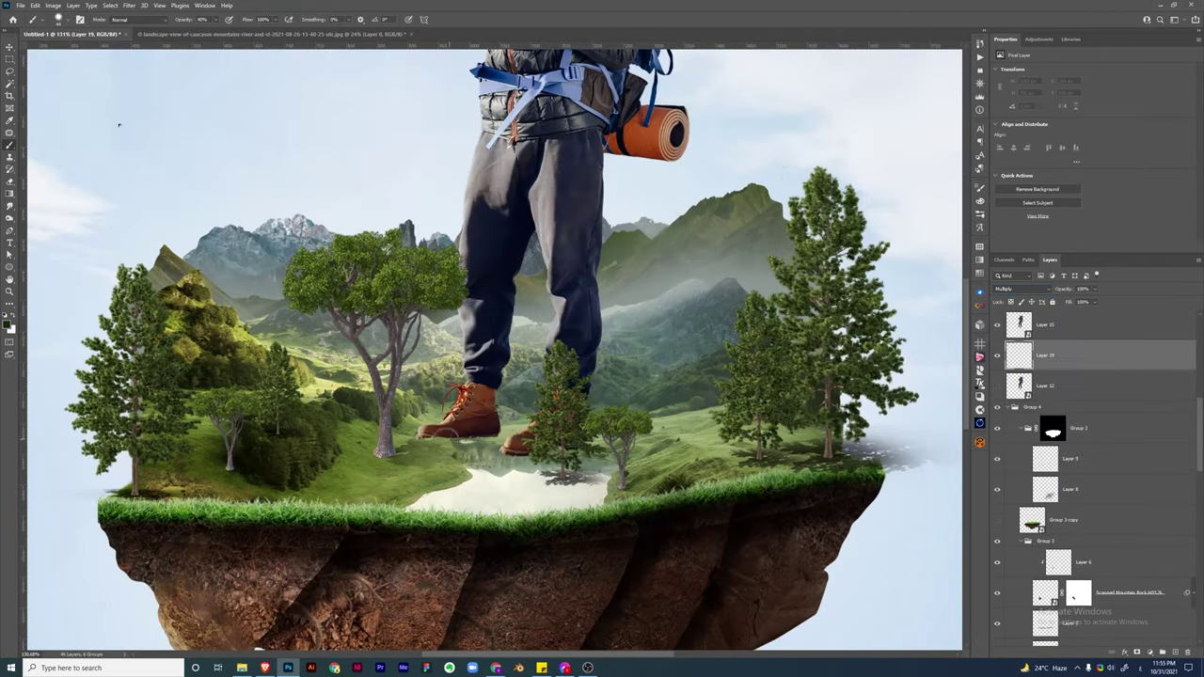
pyautogui.moveTo(551, 461); pyautogui.dragTo(640, 471)
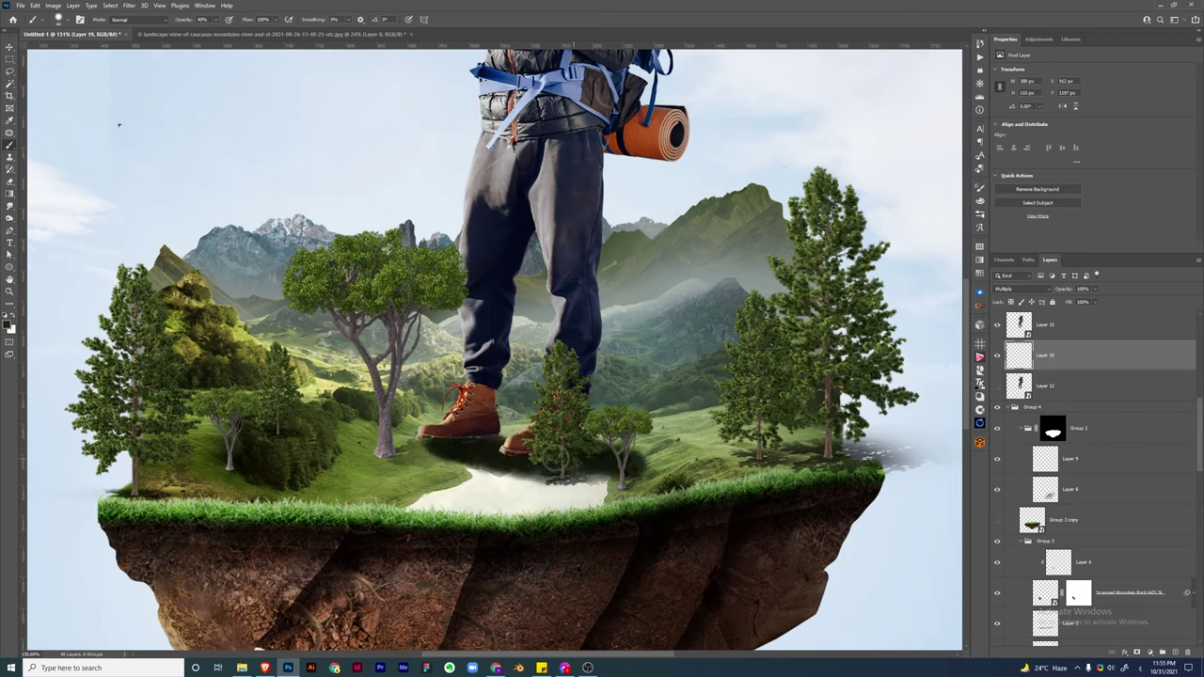
pyautogui.rightClick(625, 466)
pyautogui.click(1038, 356)
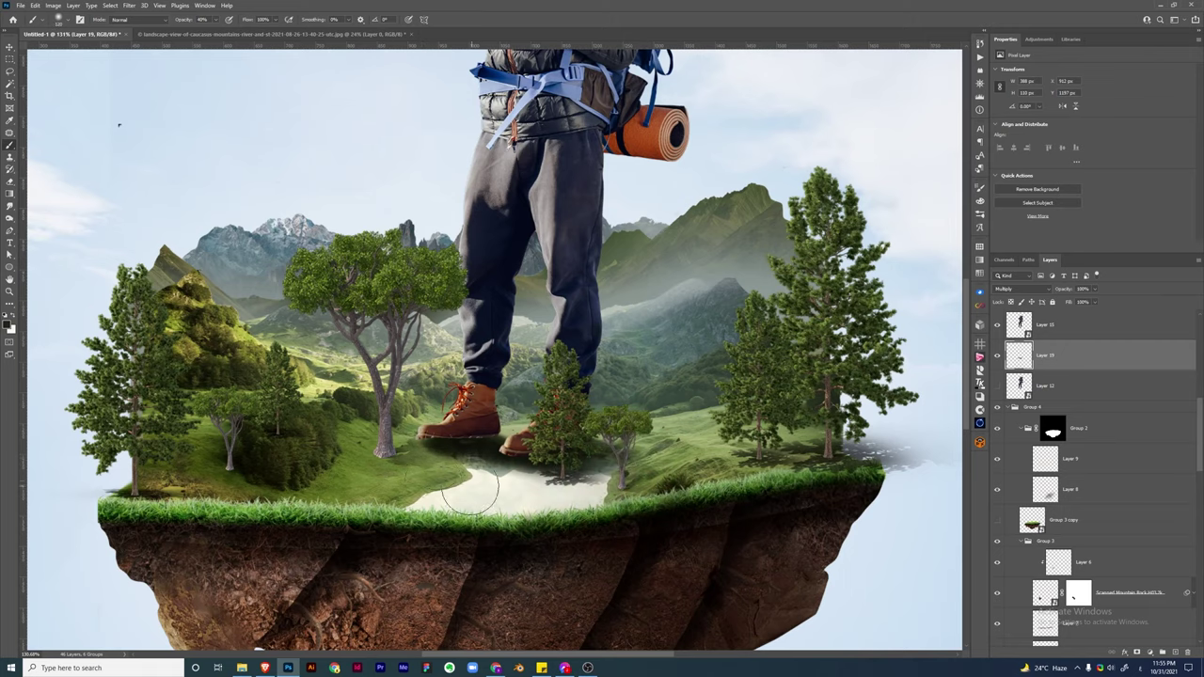
# Darken and extend the cast shadow beneath the hiker's boots and the tree at 100% opacity
pyautogui.scroll(5, 431, 437)
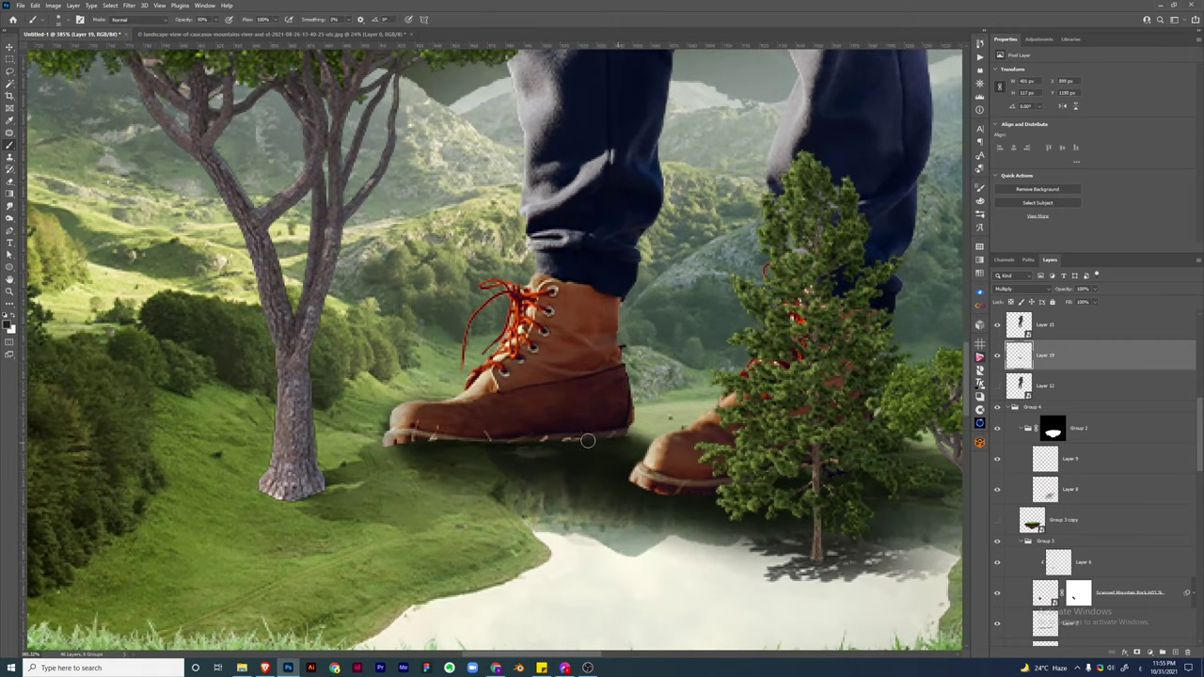
pyautogui.moveTo(434, 456); pyautogui.dragTo(649, 508)
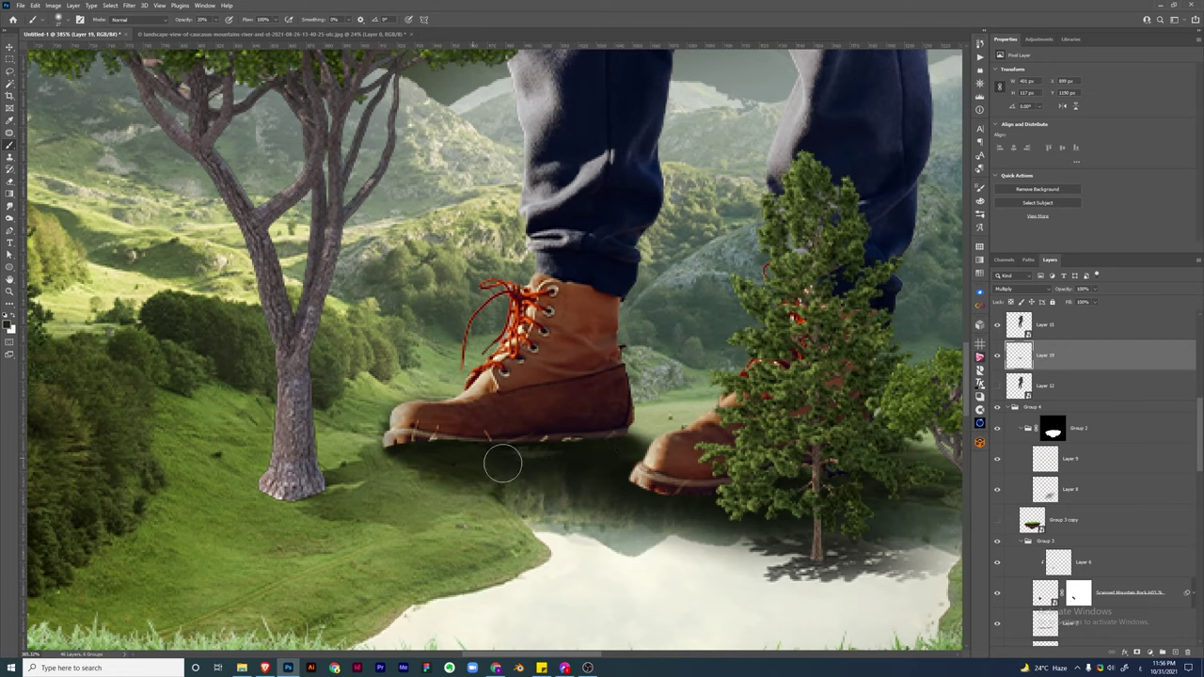
pyautogui.moveTo(734, 502); pyautogui.dragTo(616, 436)
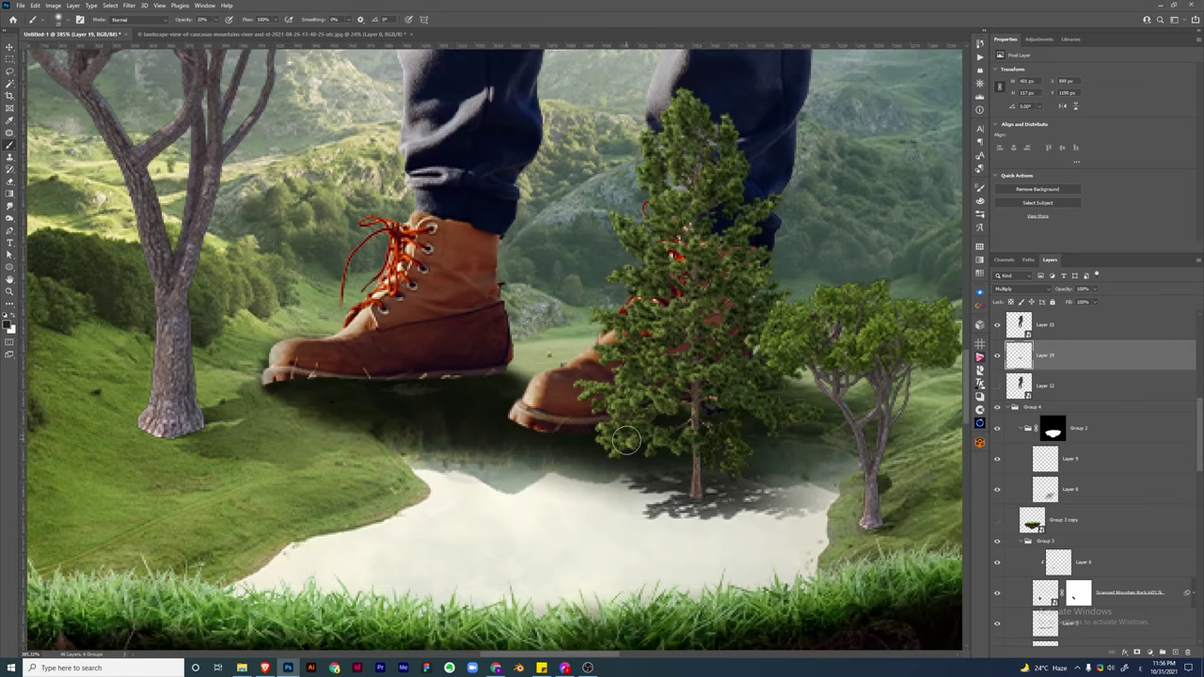
pyautogui.keyDown('alt'); pyautogui.keyDown('shift'); pyautogui.rightClick(575, 433); pyautogui.keyUp('shift'); pyautogui.keyUp('alt')
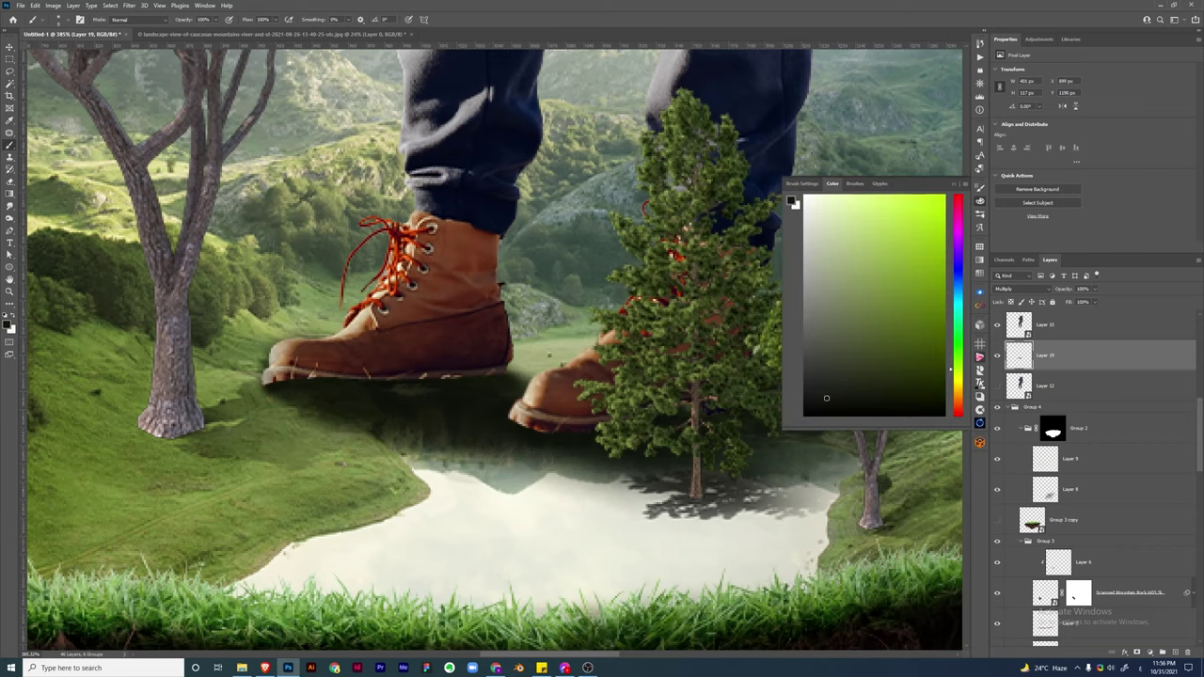
pyautogui.press('0')
pyautogui.hotkey('ctrl', '0')
pyautogui.moveTo(470, 395); pyautogui.dragTo(527, 395)
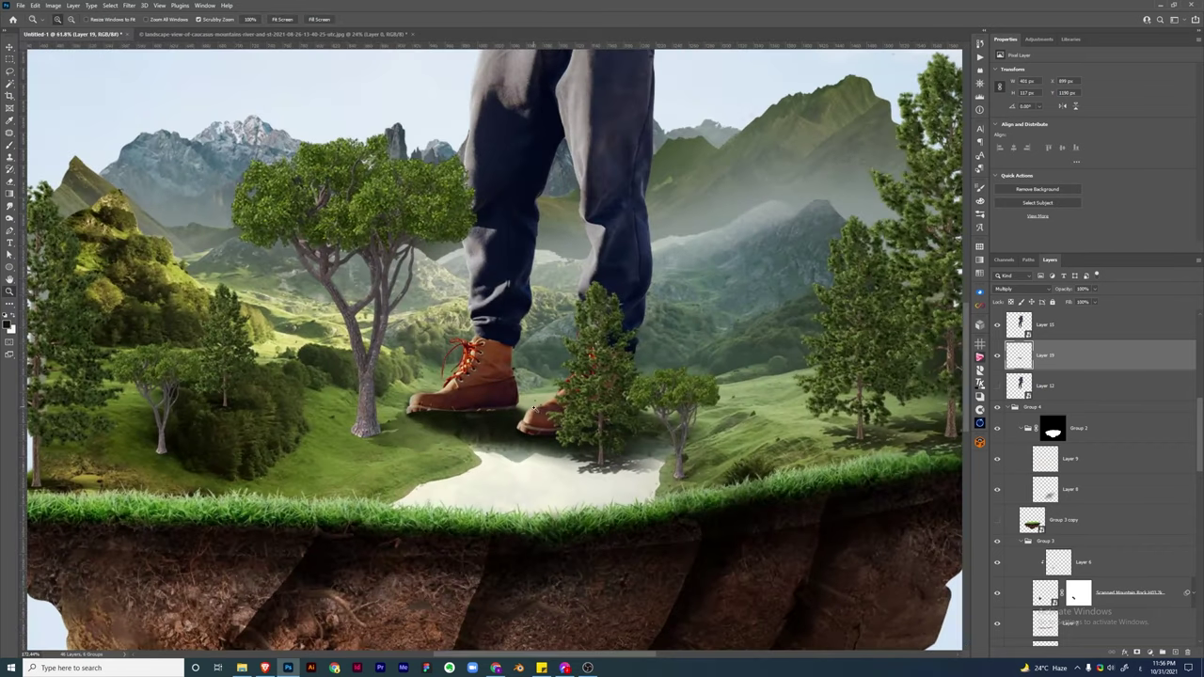
# Add a new Multiply layer for extra shading, with brush opacity at 20%
pyautogui.hotkey('shift', 'ctrl', 'alt', 'n')
pyautogui.press('b')
pyautogui.press('2')
pyautogui.click(1016, 288)
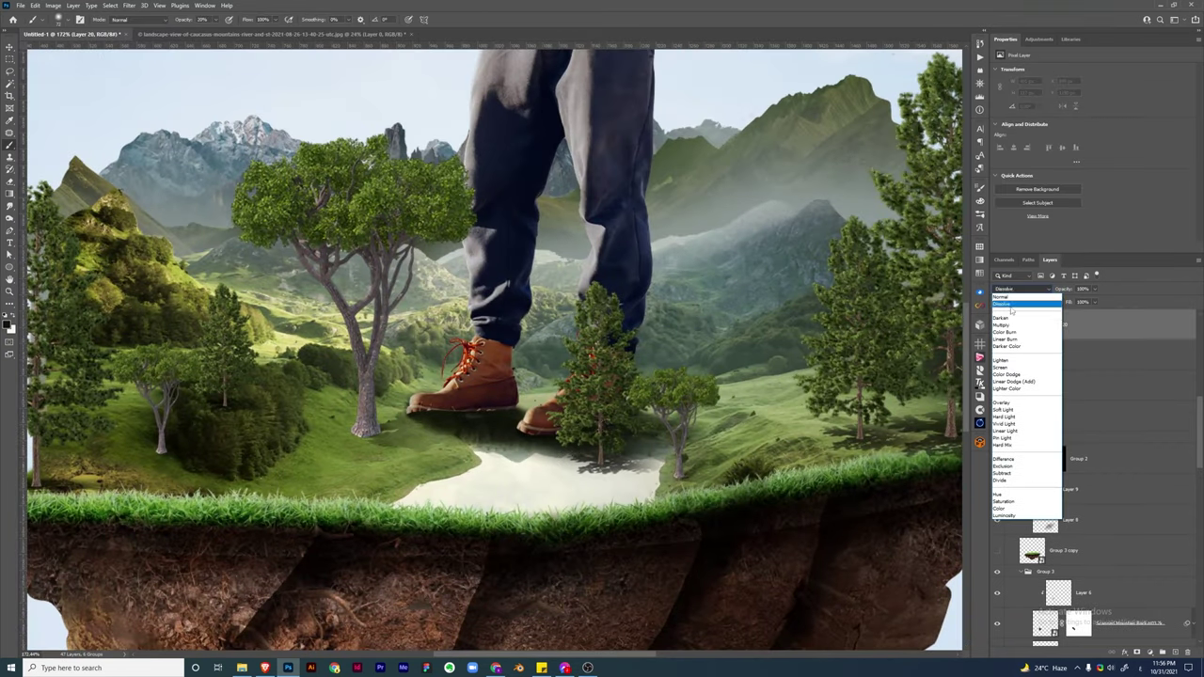
pyautogui.click(1011, 337)
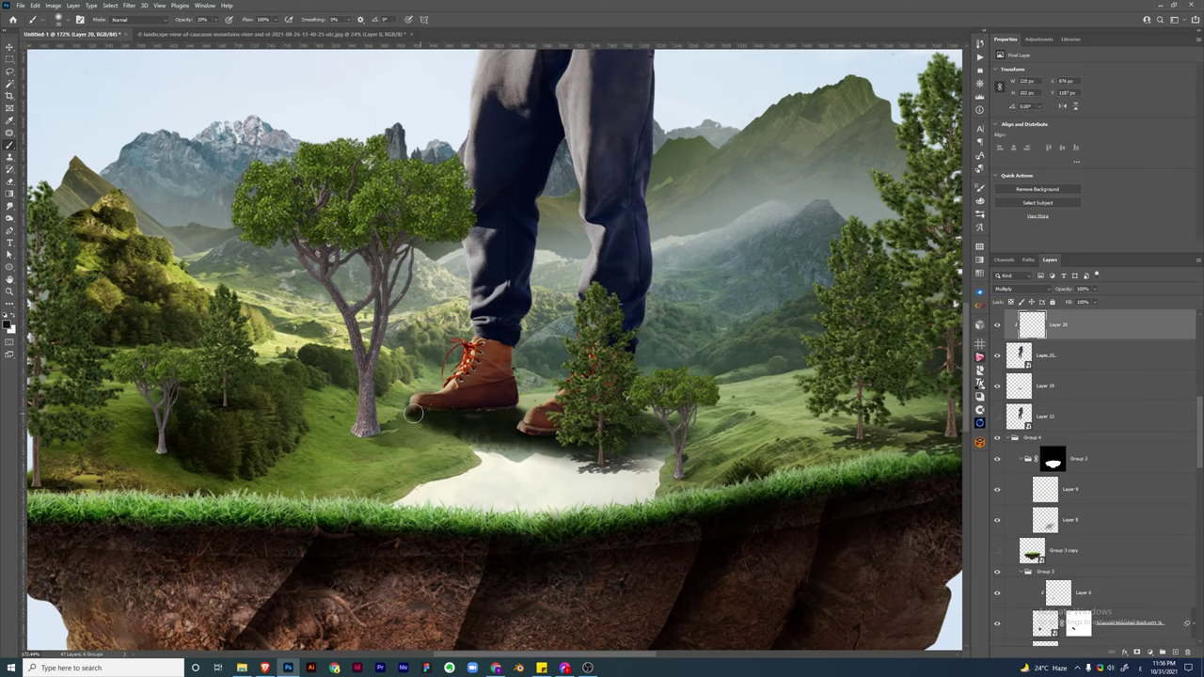
pyautogui.hotkey('ctrl', '0')
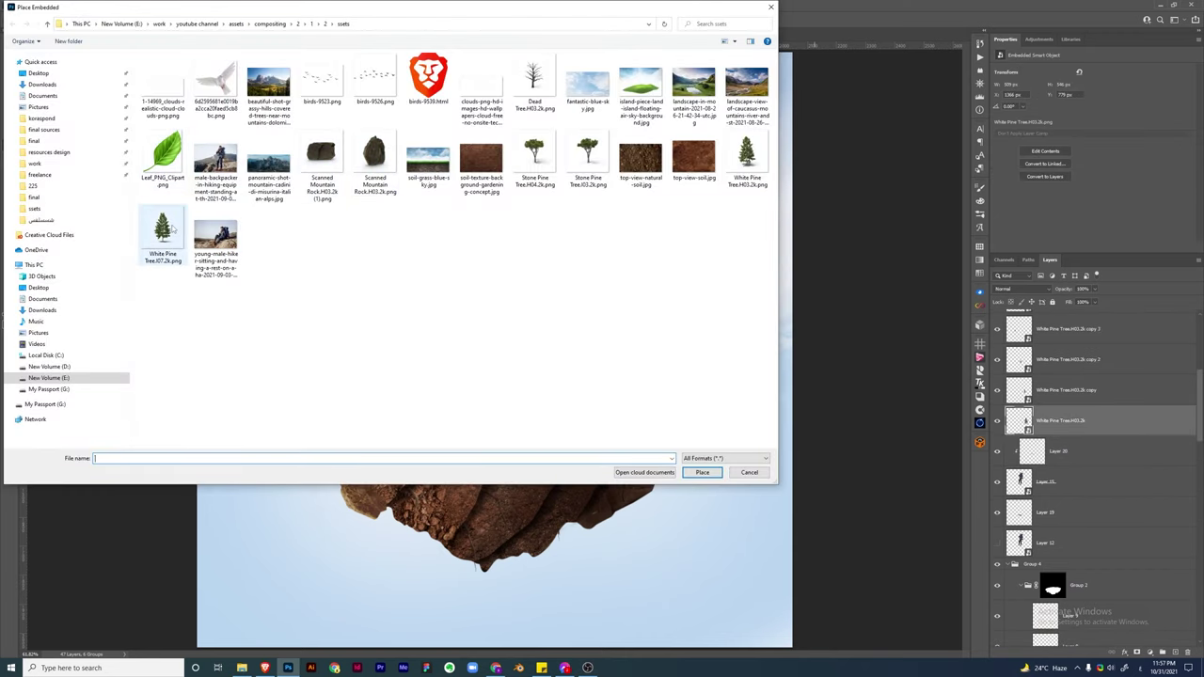
# Place the second white pine and the stone pine tree images
pyautogui.doubleClick(163, 229)
pyautogui.press('Return')
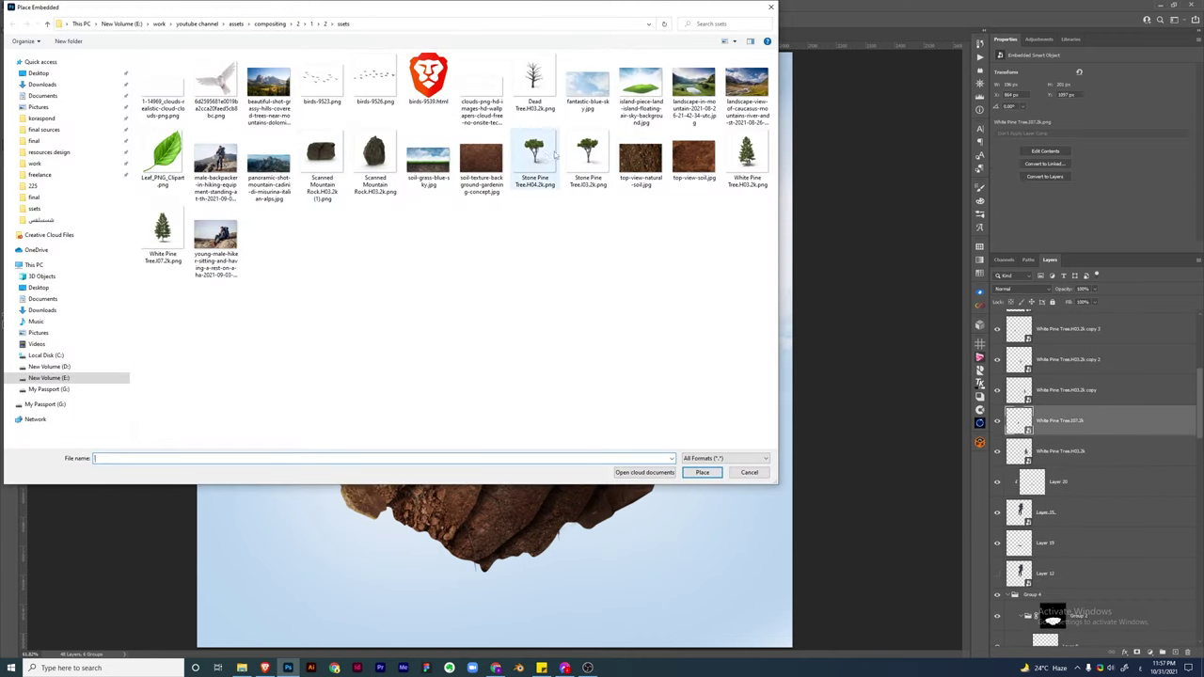
pyautogui.doubleClick(534, 158)
pyautogui.press('Return')
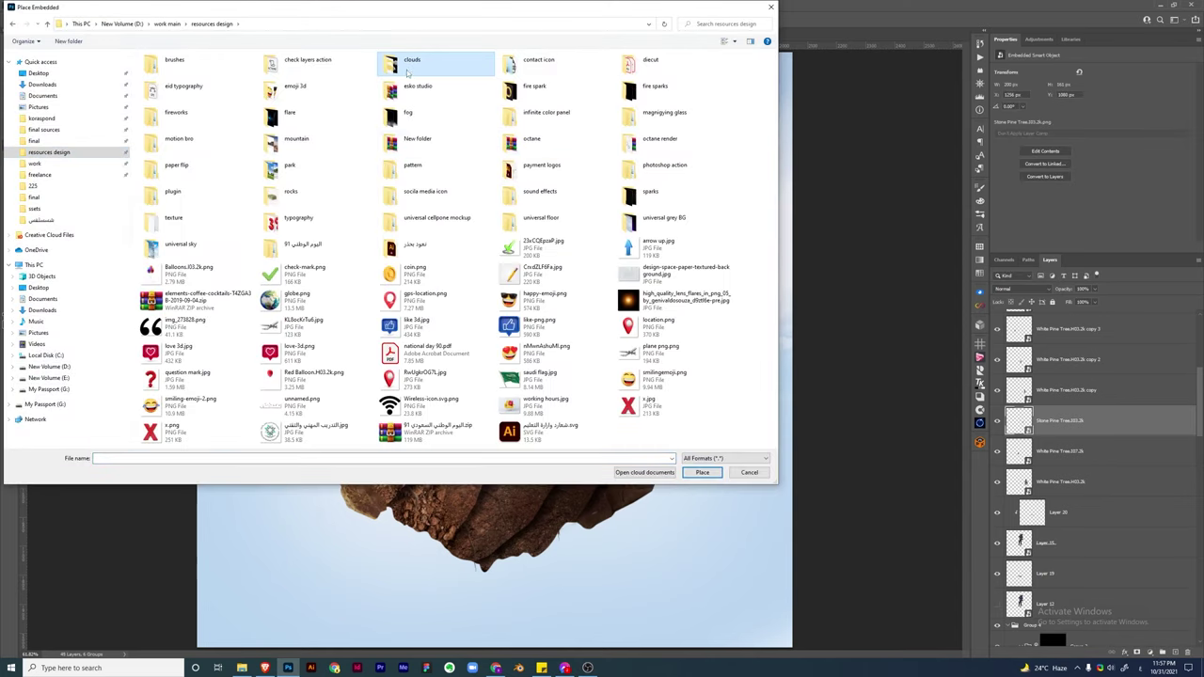
# Place and shrink the clouds image among the trees, setting lightness -17 and saturation 57
pyautogui.doubleClick(407, 70)
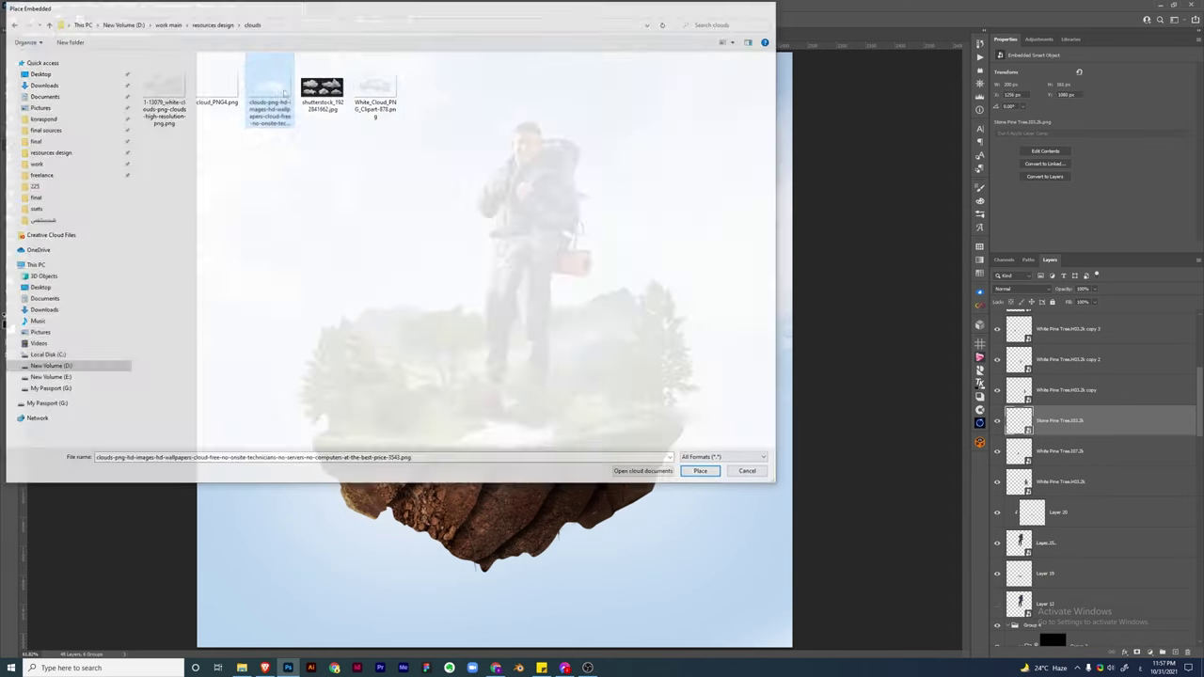
pyautogui.doubleClick(268, 89)
pyautogui.moveTo(291, 342)
pyautogui.mouseDown()
pyautogui.moveTo(445, 395)
pyautogui.moveTo(687, 385)
pyautogui.mouseUp()
pyautogui.press('Return')
pyautogui.press('b')
pyautogui.hotkey('ctrl', 'u')
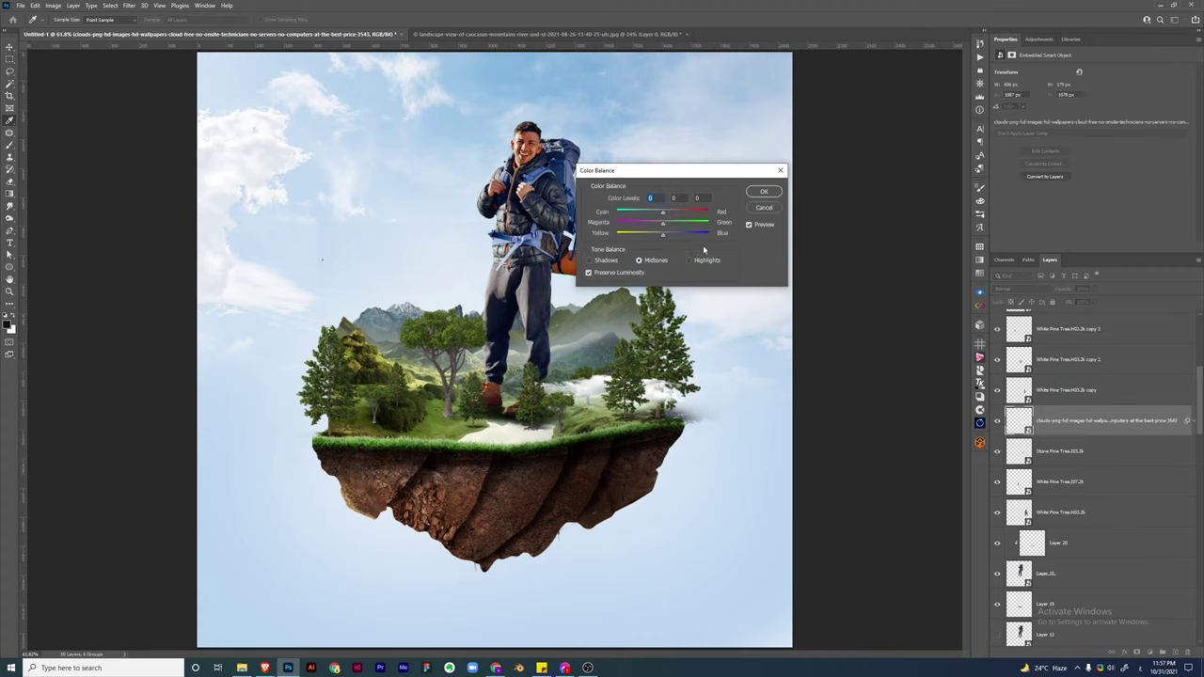
pyautogui.moveTo(709, 270); pyautogui.dragTo(698, 270)
pyautogui.moveTo(734, 246); pyautogui.dragTo(714, 247)
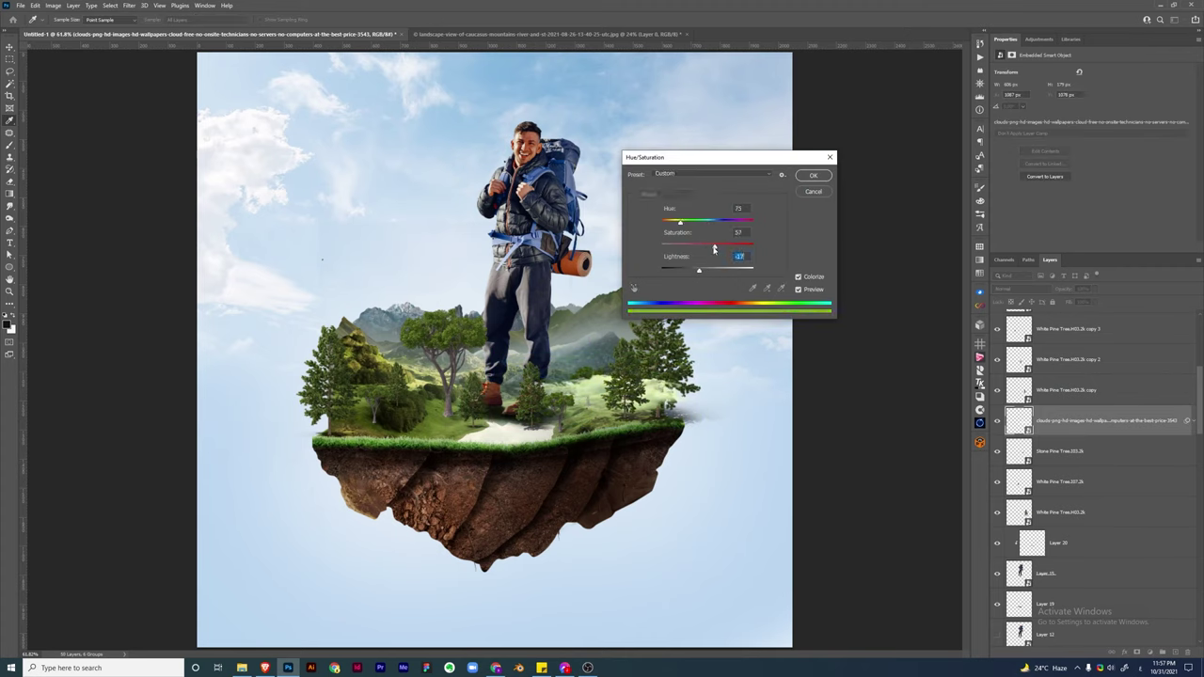
pyautogui.press('Return')
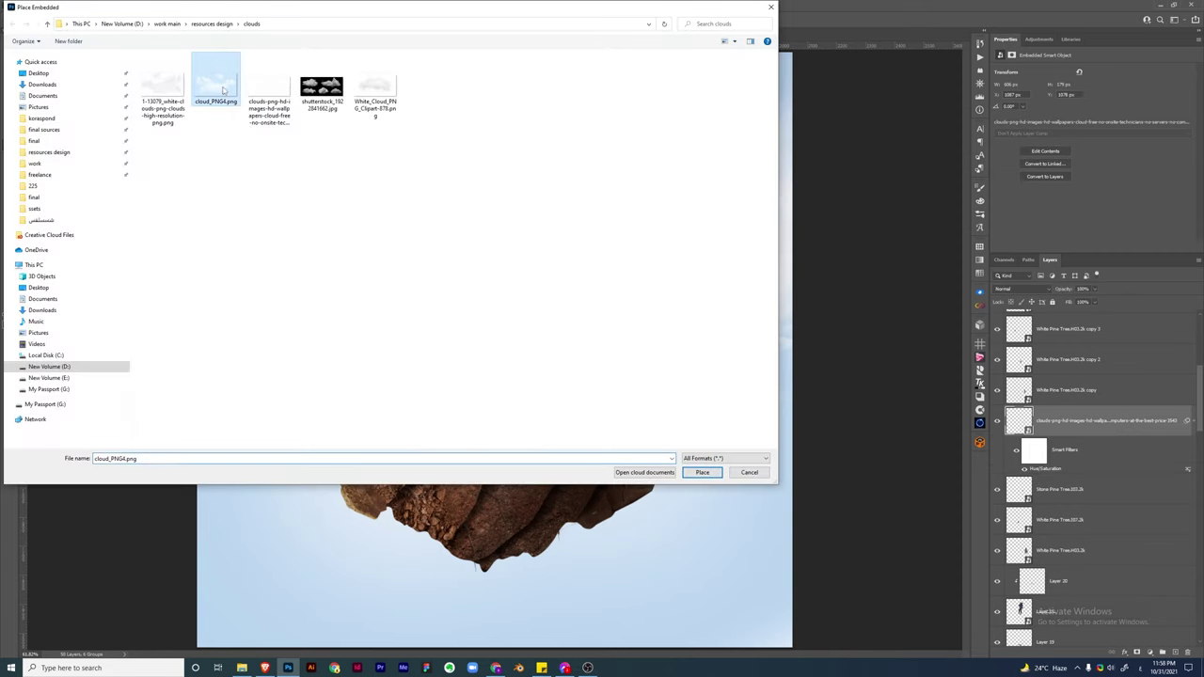
# Place cloud_PNG4 as shrunken mist across the island and add a layer mask
pyautogui.doubleClick(220, 81)
pyautogui.moveTo(793, 350); pyautogui.dragTo(571, 350)
pyautogui.press('Return')
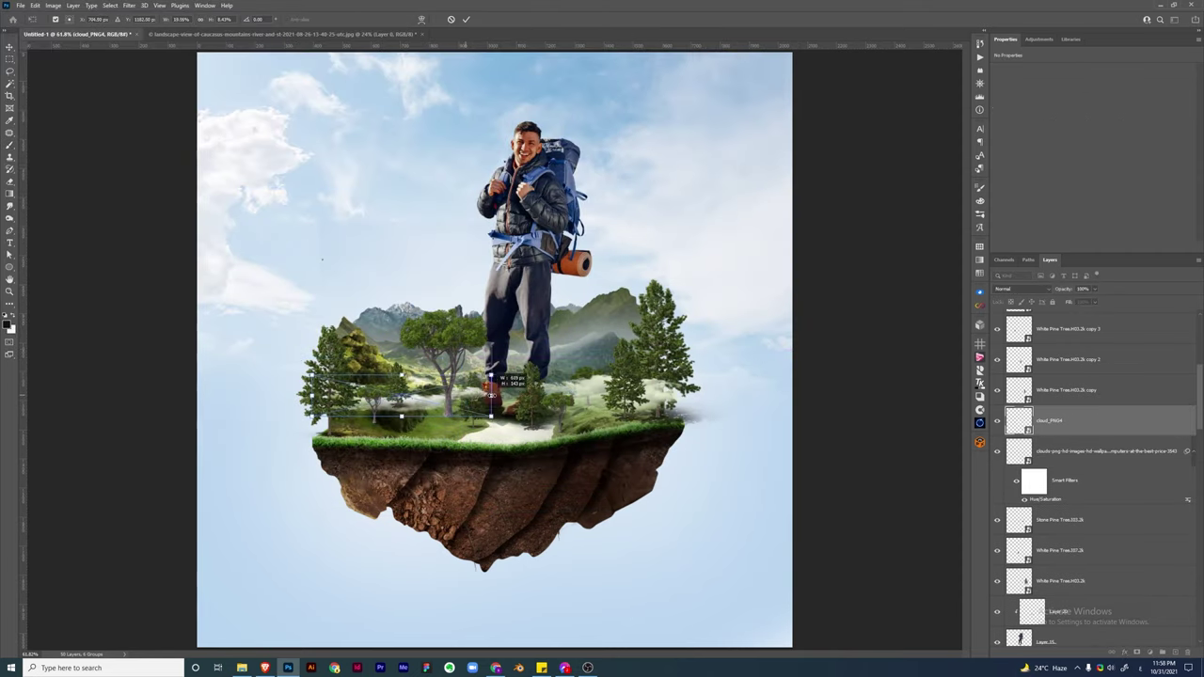
pyautogui.press('b')
pyautogui.click(1136, 651)
pyautogui.rightClick(501, 254)
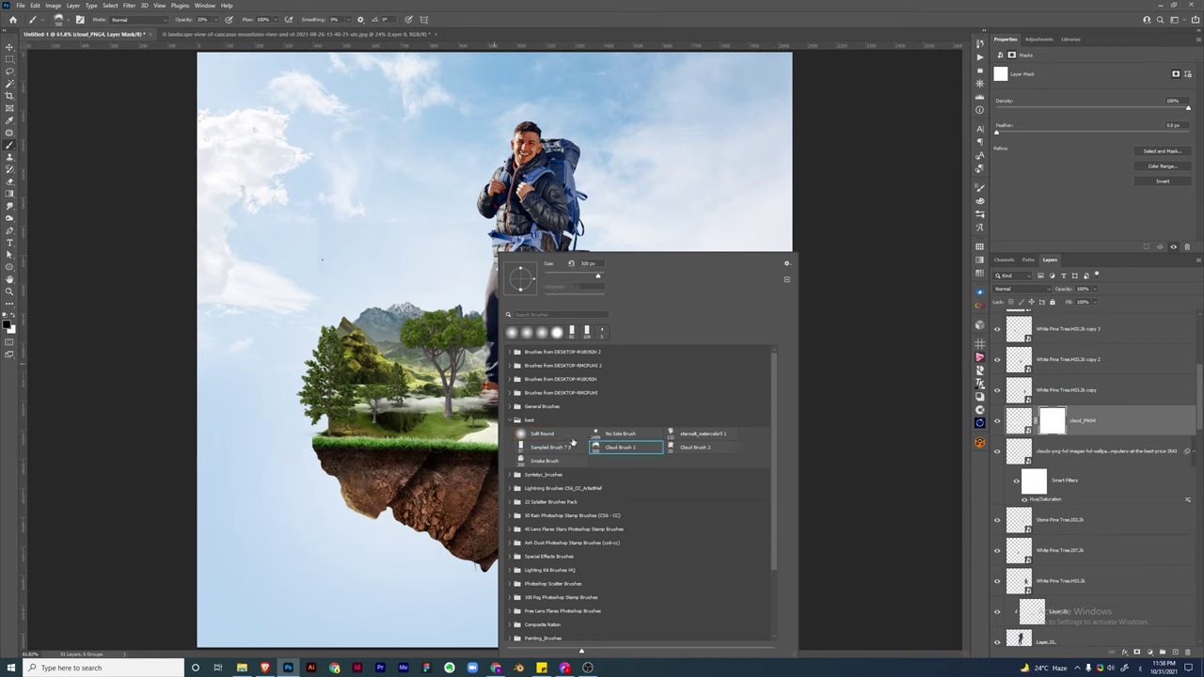
pyautogui.press('Return')
pyautogui.press('F5')
pyautogui.click(898, 226)
pyautogui.press('F5')
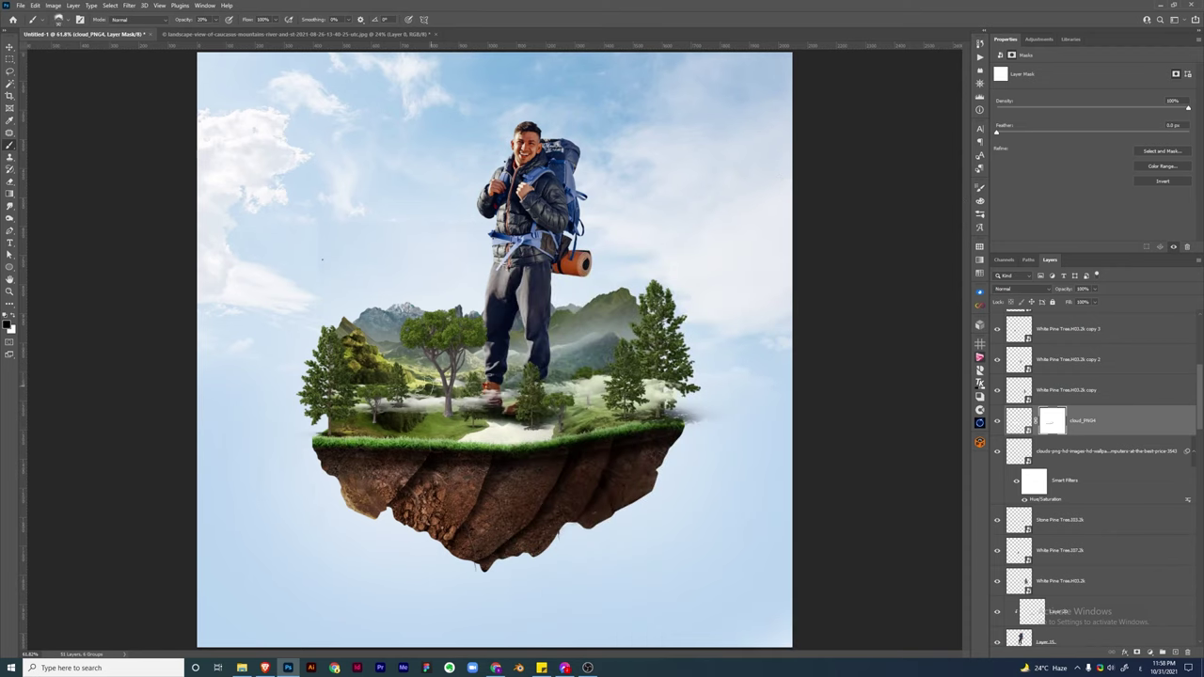
# Darken the cloud_PNG4 mist to lightness -18 with Hue/Saturation
pyautogui.press('u')
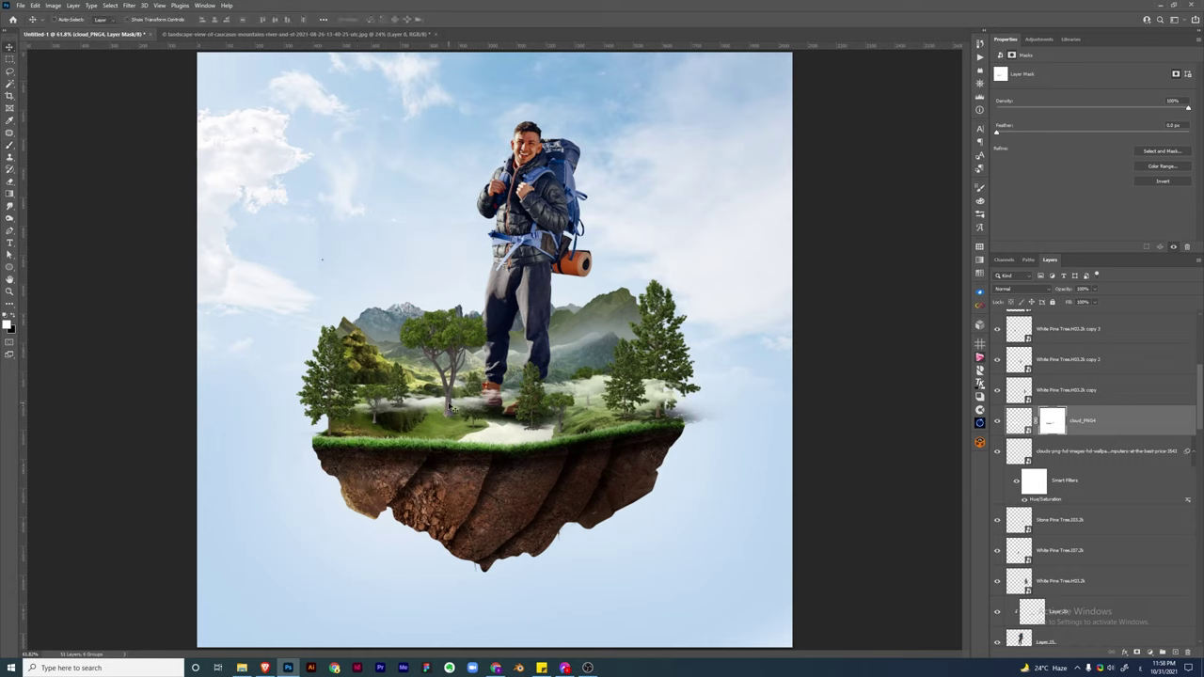
pyautogui.hotkey('ctrl', 'u')
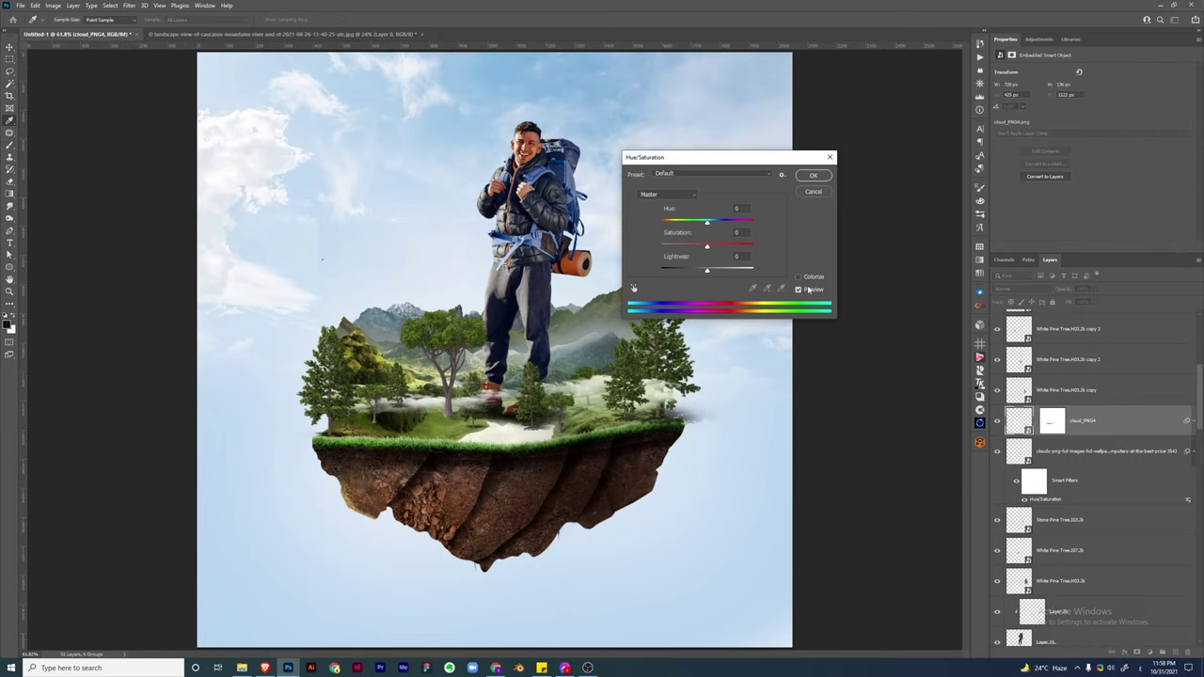
pyautogui.moveTo(715, 270); pyautogui.dragTo(699, 271)
pyautogui.click(813, 175)
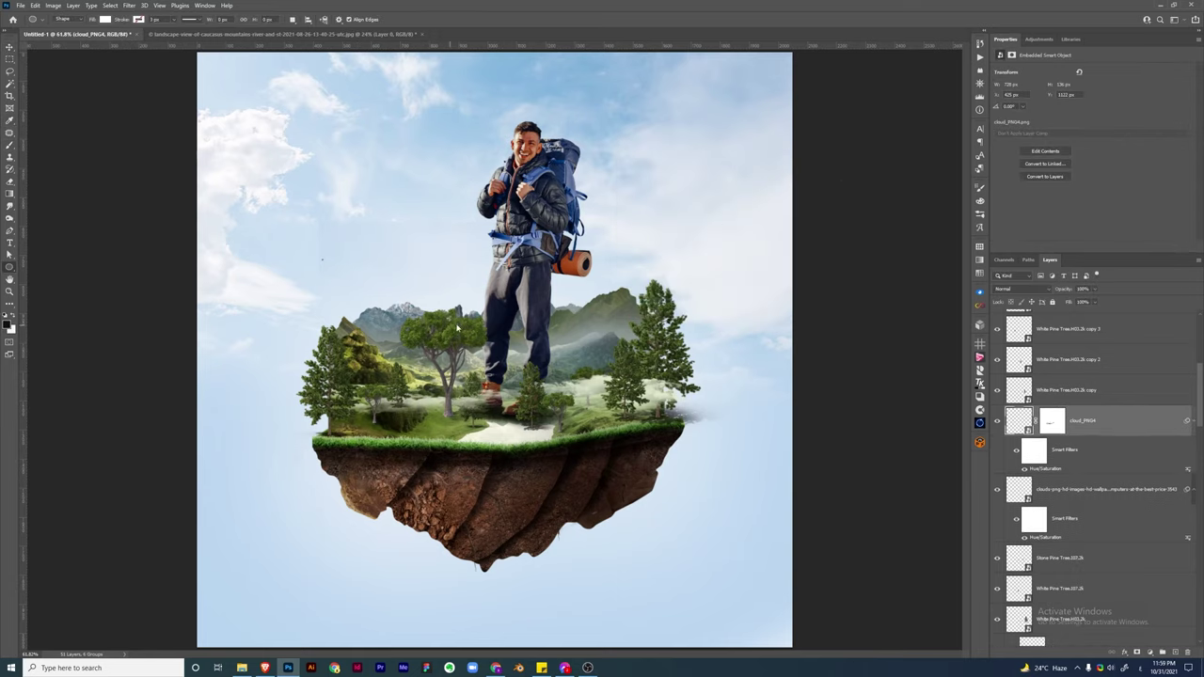
# Place the white cloud over the hiker's legs and move its layer two steps down behind him
pyautogui.doubleClick(376, 81)
pyautogui.moveTo(527, 339); pyautogui.dragTo(527, 362)
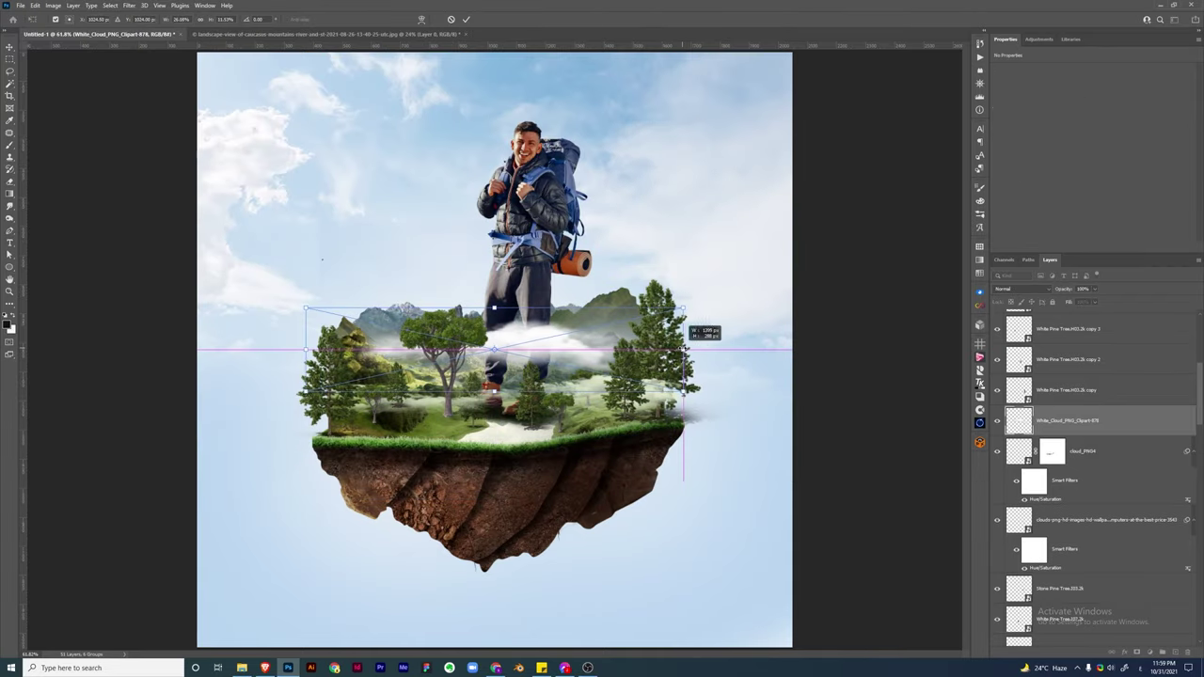
pyautogui.press('Return')
pyautogui.hotkey('ctrl', '[')
pyautogui.hotkey('ctrl', '[')
pyautogui.hotkey('ctrl', '[')
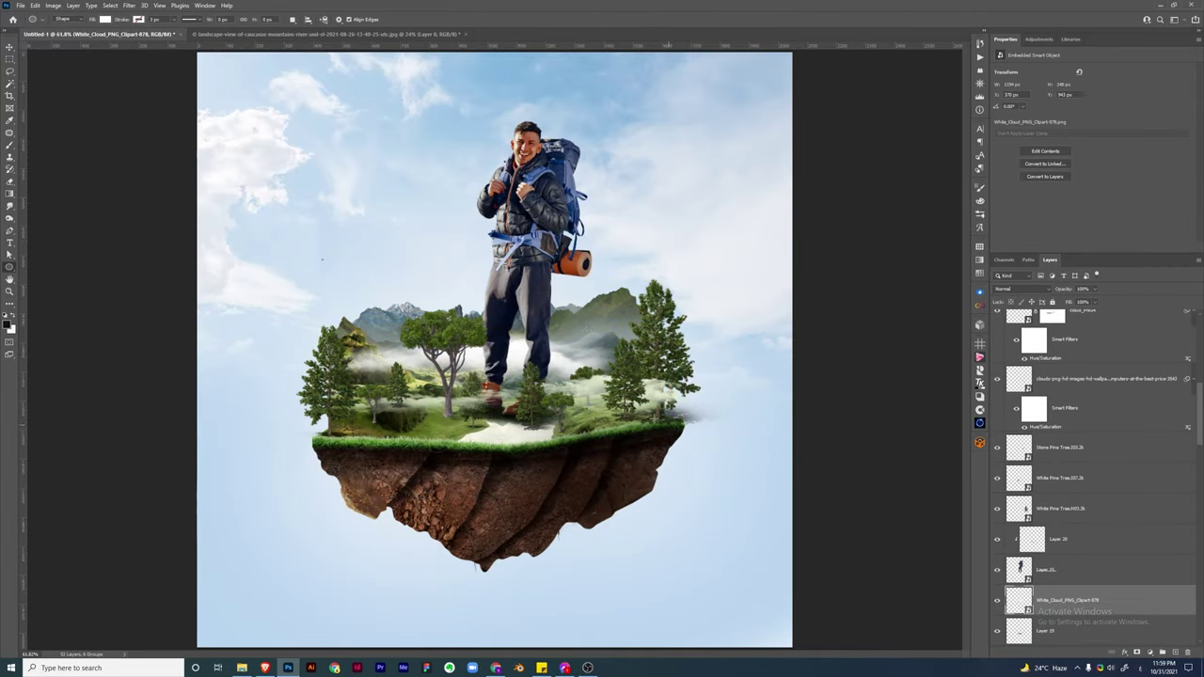
pyautogui.hotkey('ctrl', '[')
pyautogui.hotkey('ctrl', '[')
pyautogui.hotkey('ctrl', '[')
pyautogui.hotkey('ctrl', '[')
# Tint the white cloud with Hue/Saturation: lightness -22, saturation 12
pyautogui.hotkey('ctrl', 'u')
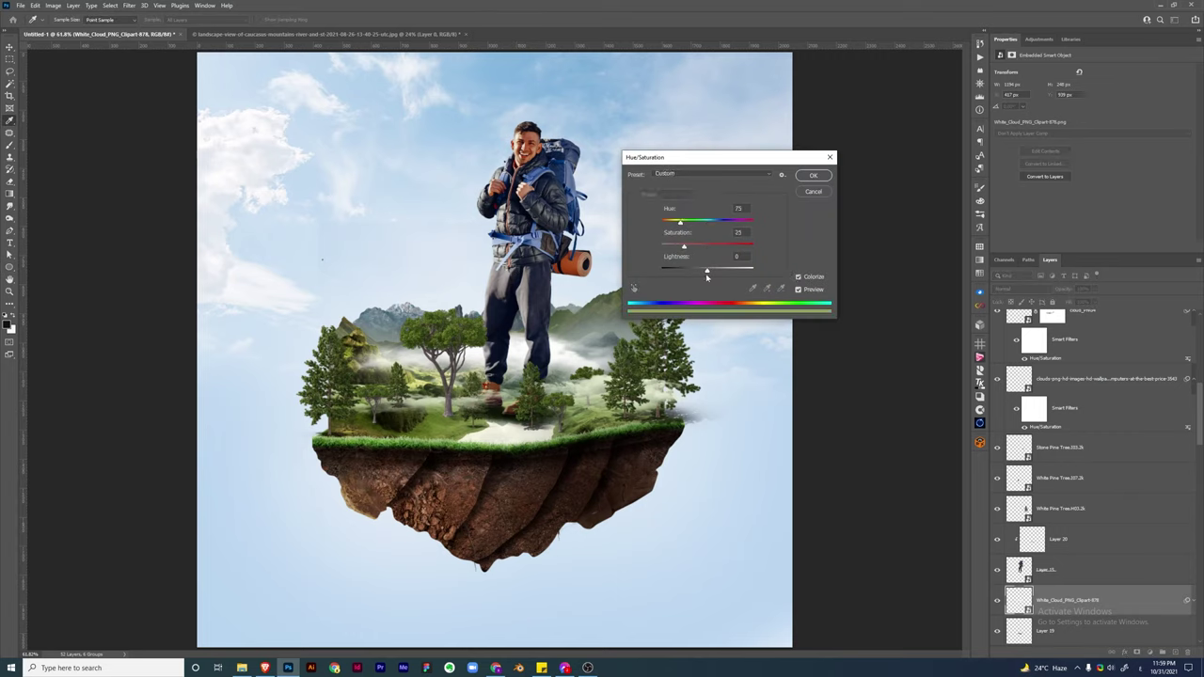
pyautogui.moveTo(707, 277); pyautogui.dragTo(696, 272)
pyautogui.moveTo(684, 247); pyautogui.dragTo(672, 246)
pyautogui.click(812, 176)
# Clip Layer 21 onto the birds layer and commit the resized birds
pyautogui.press('b')
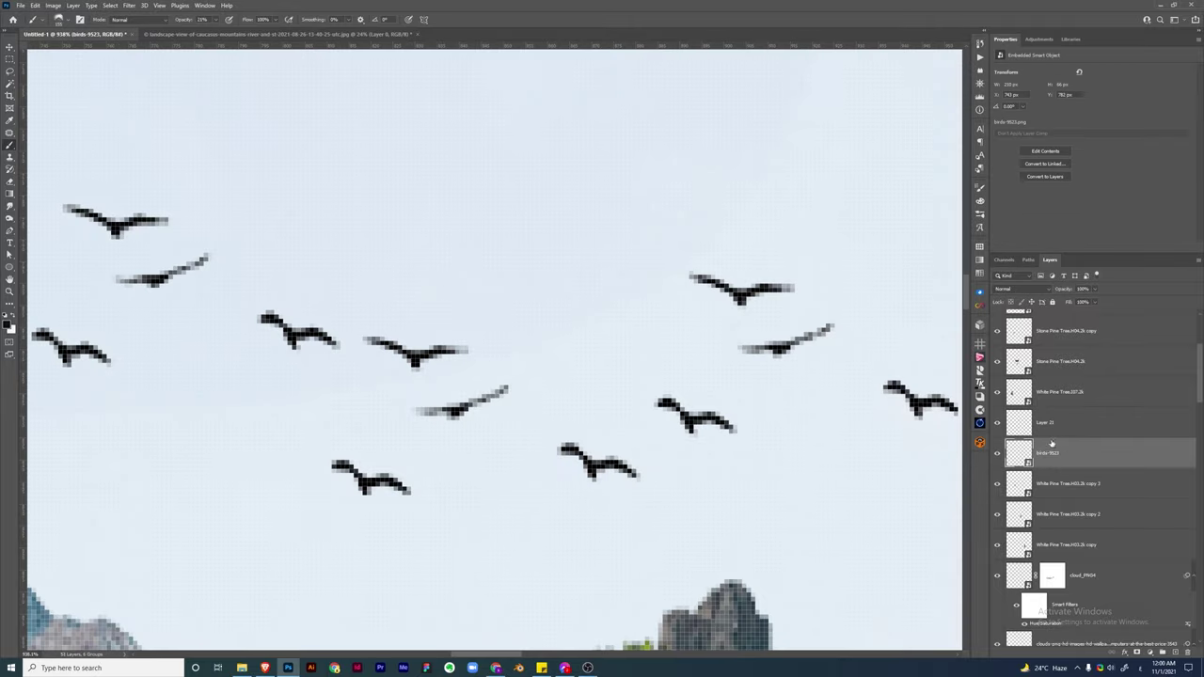
pyautogui.hotkey('ctrl', '0')
pyautogui.keyDown('alt'); pyautogui.click(1056, 439); pyautogui.keyUp('alt')
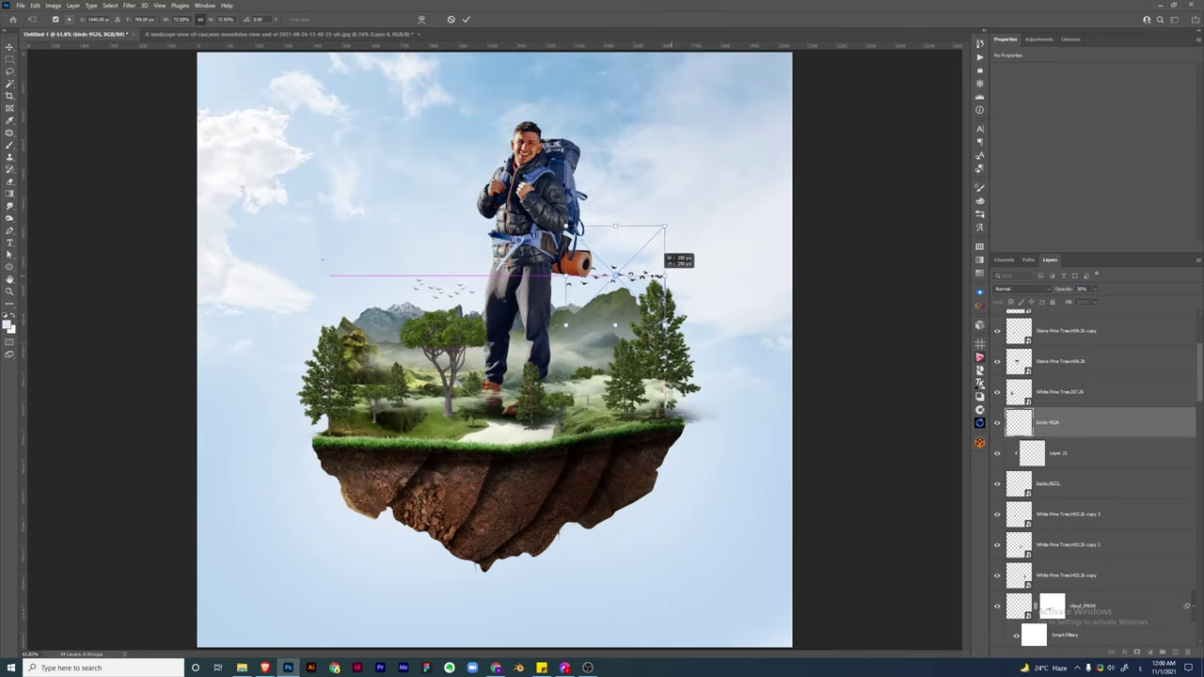
pyautogui.press('Return')
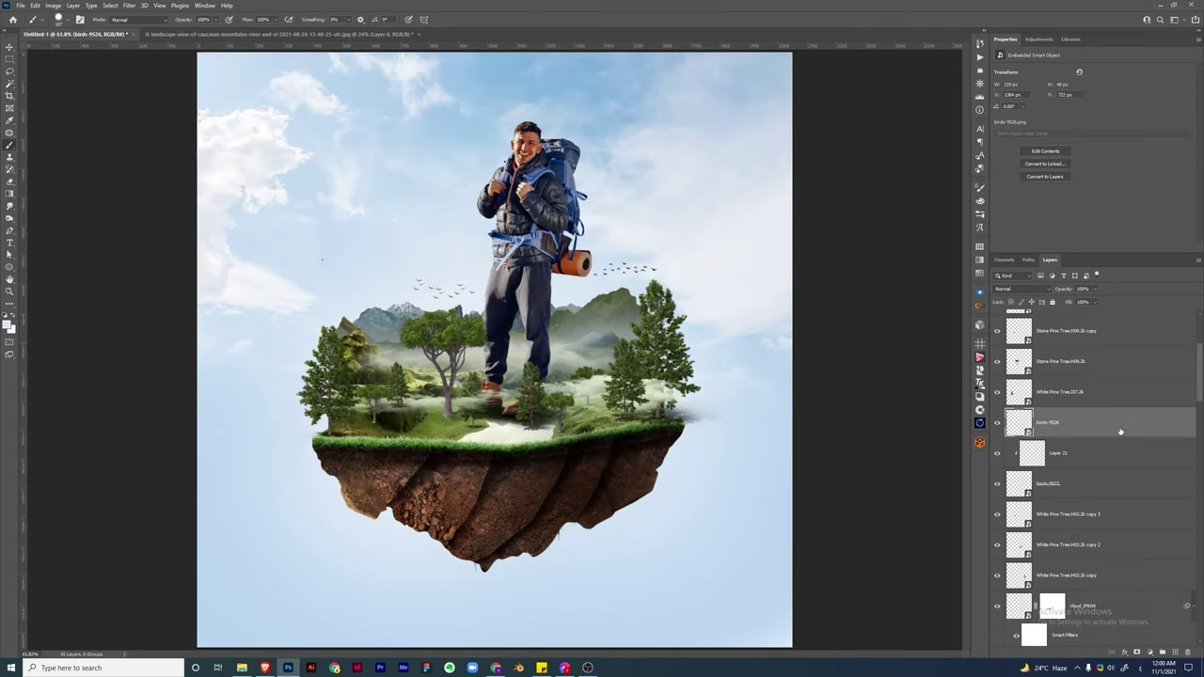
# Give the birds layer a white Color Overlay layer style
pyautogui.doubleClick(1119, 432)
pyautogui.click(81, 317)
pyautogui.click(231, 215)
pyautogui.click(487, 279)
pyautogui.click(333, 197)
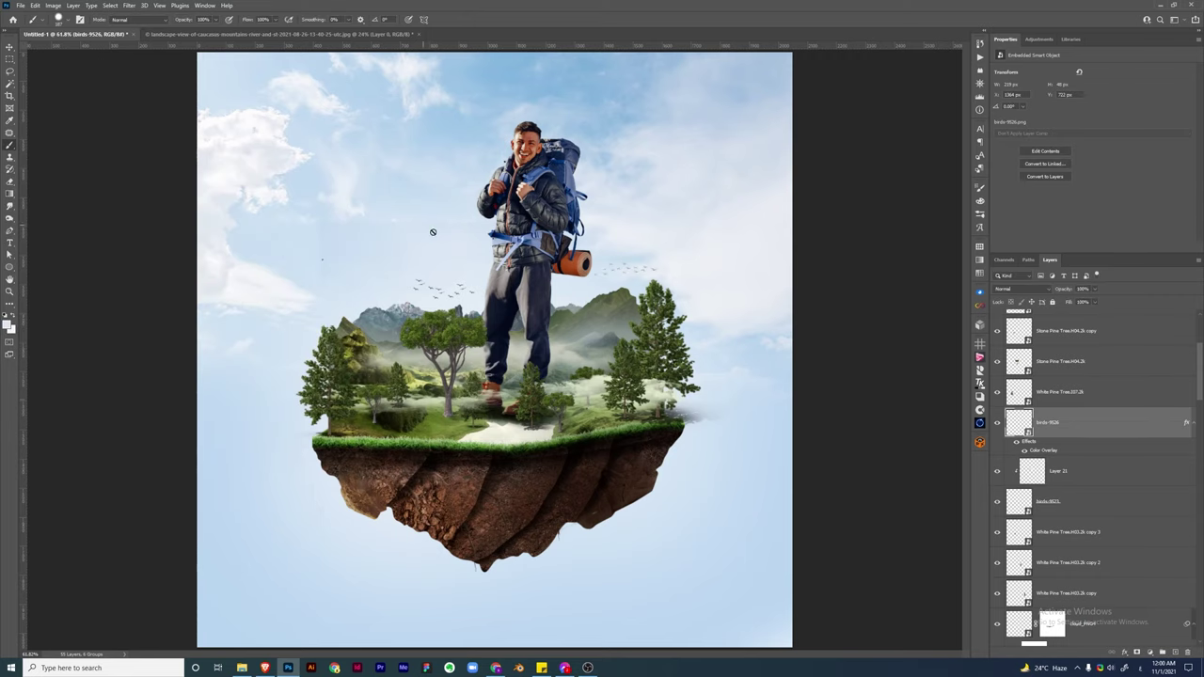
# Place Embedded the clouds image from the cloud images folder
pyautogui.hotkey('ctrl', 'shift', 'p')
pyautogui.click(56, 201)
pyautogui.doubleClick(163, 94)
# Scale the clouds down, set them to Screen, narrow them leftward and rotate 180°
pyautogui.moveTo(772, 559); pyautogui.dragTo(677, 266)
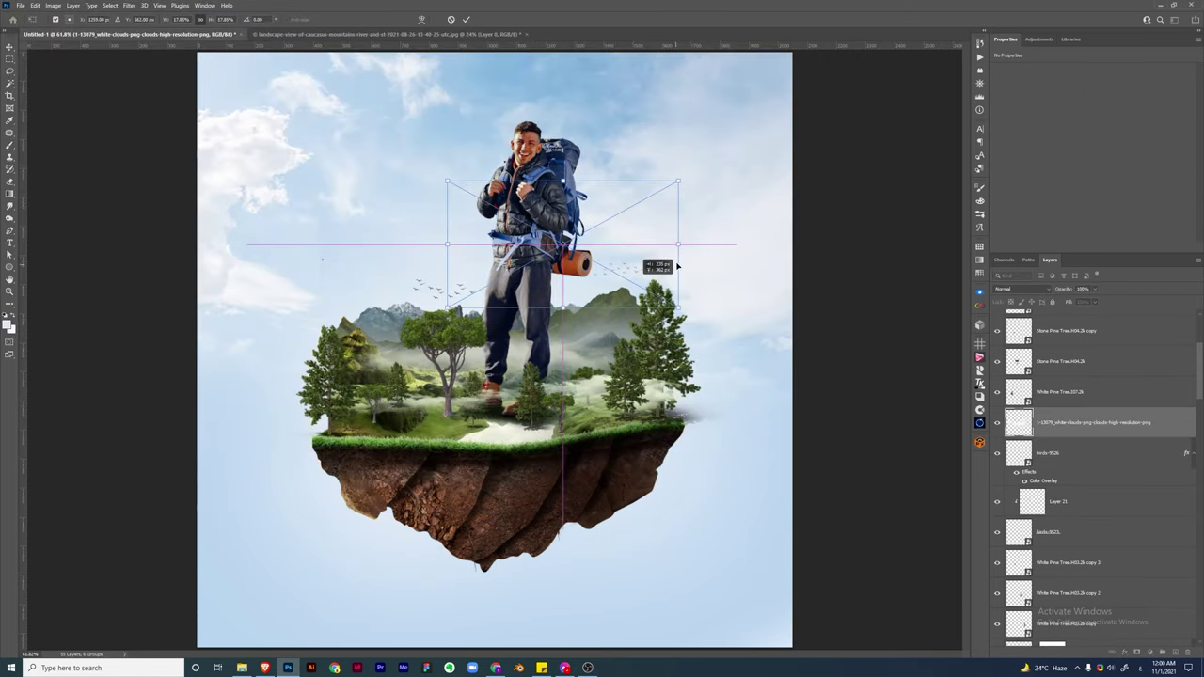
pyautogui.click(1016, 289)
pyautogui.click(1015, 376)
pyautogui.rightClick(470, 254)
pyautogui.moveTo(563, 245)
pyautogui.mouseDown()
pyautogui.moveTo(448, 222)
pyautogui.moveTo(478, 262)
pyautogui.moveTo(461, 252)
pyautogui.moveTo(496, 273)
pyautogui.mouseUp()
pyautogui.click(510, 438)
pyautogui.press('Return')
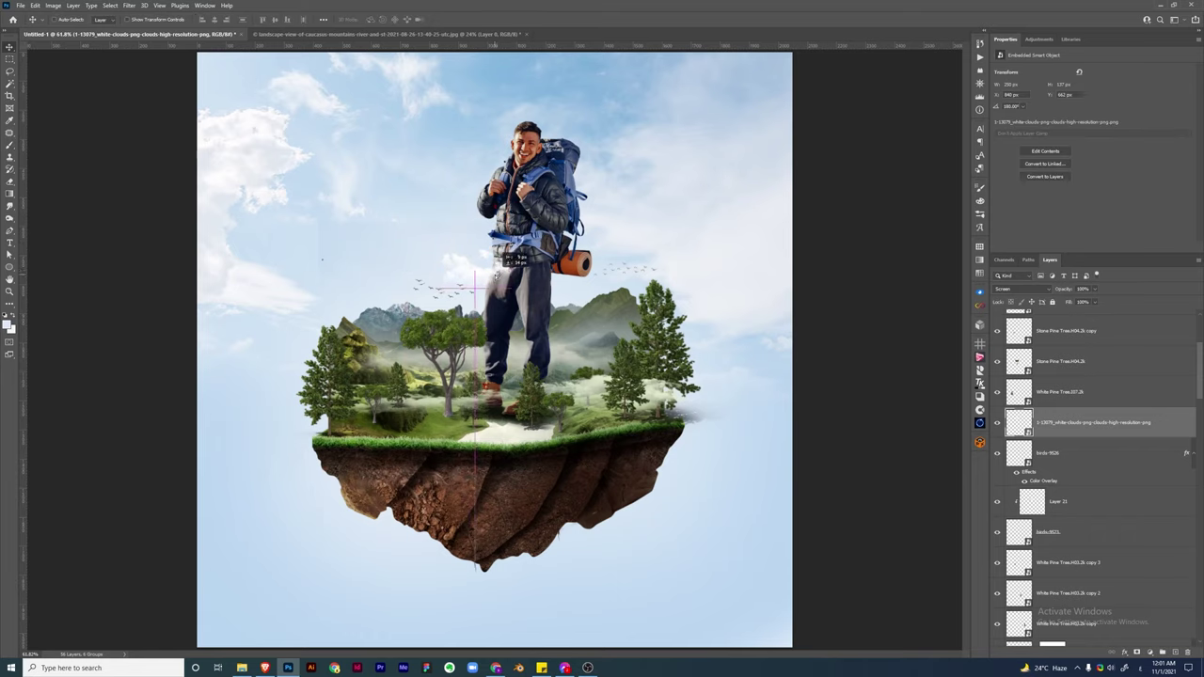
# Place a lens flare in Screen mode near the hiker's waist and shift its hue
pyautogui.scroll(3, 1068, 323)
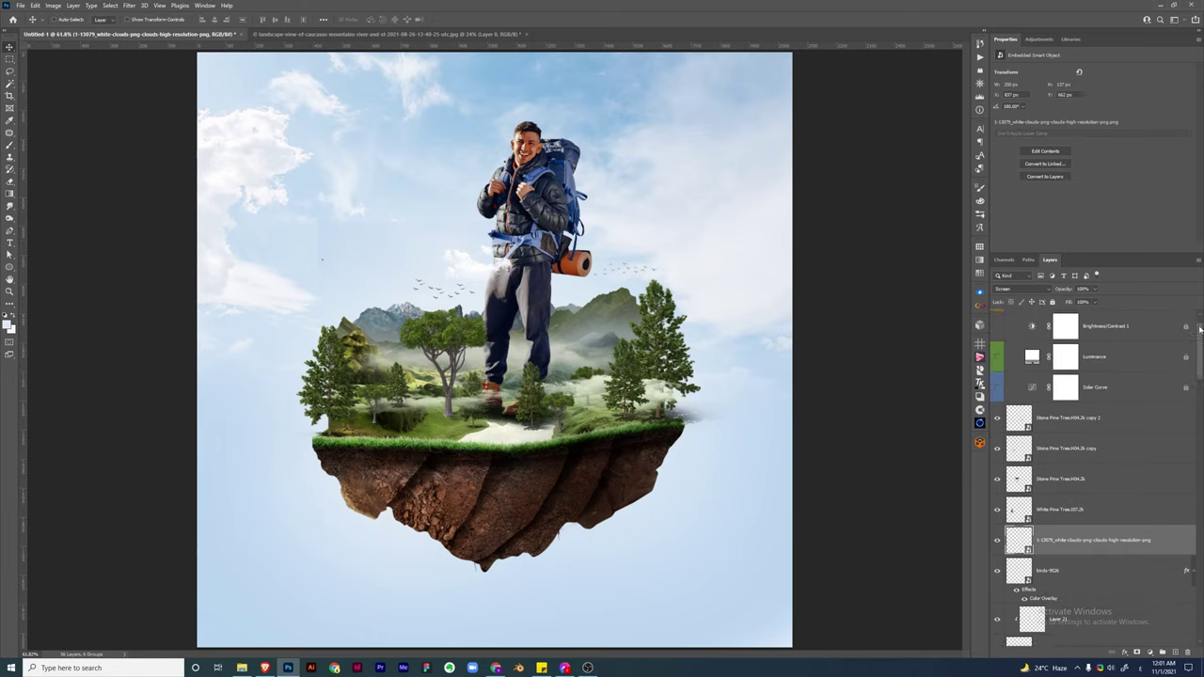
pyautogui.click(1063, 439)
pyautogui.hotkey('ctrl', 'shift', 'p')
pyautogui.doubleClick(620, 304)
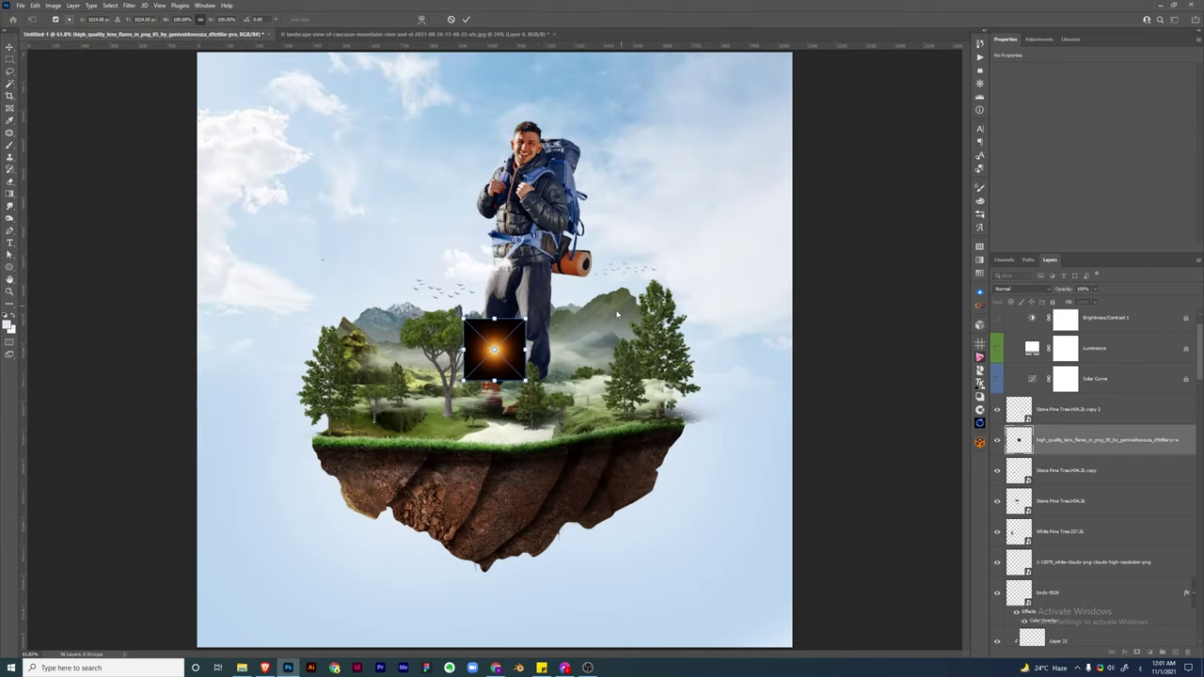
pyautogui.click(1016, 289)
pyautogui.click(1015, 364)
pyautogui.hotkey('ctrl', 't')
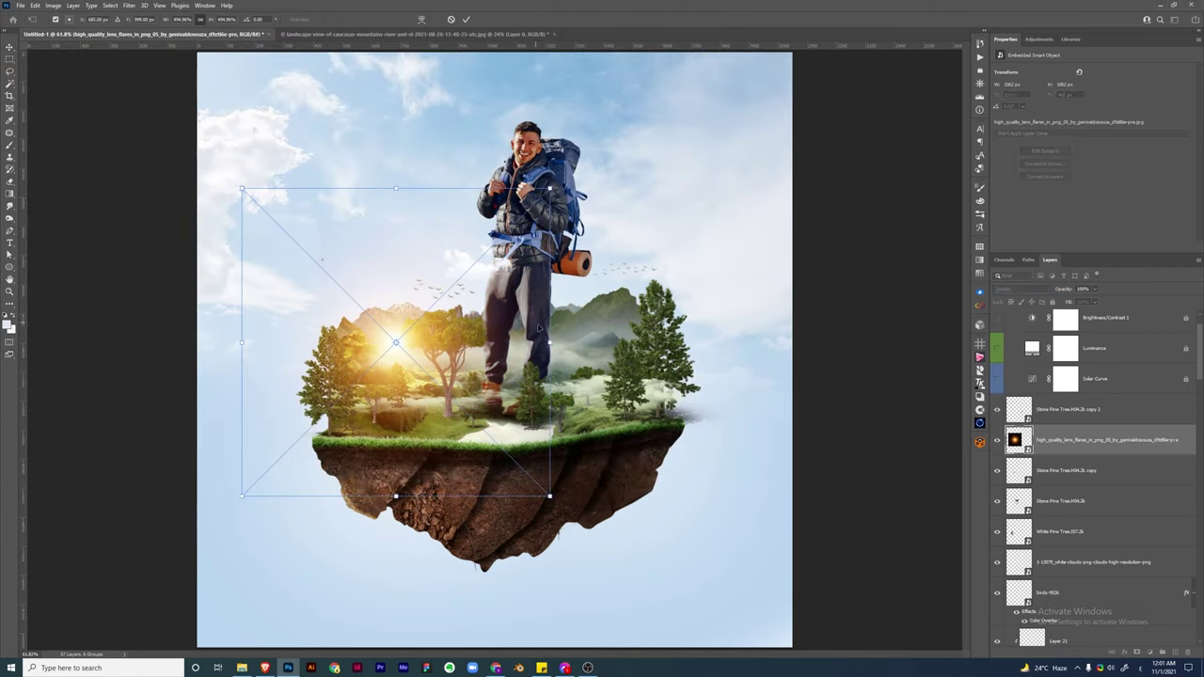
pyautogui.moveTo(555, 508); pyautogui.dragTo(524, 307)
pyautogui.press('Return')
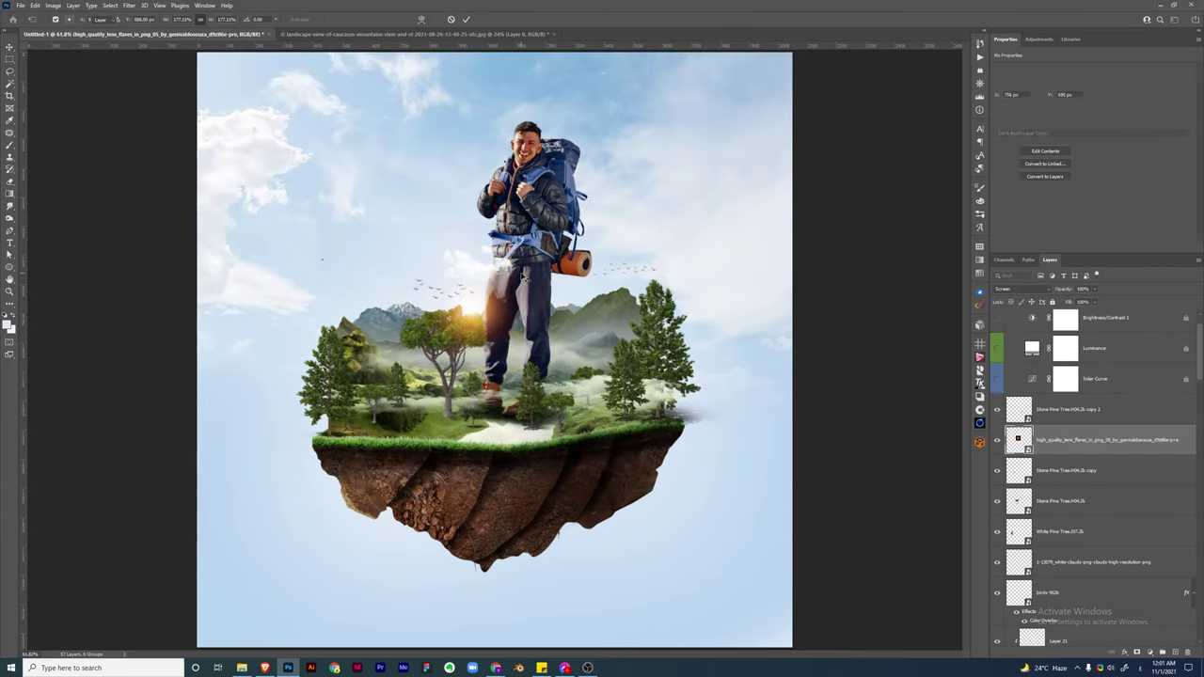
pyautogui.hotkey('ctrl', 'u')
pyautogui.moveTo(724, 218); pyautogui.dragTo(752, 218)
pyautogui.press('Return')
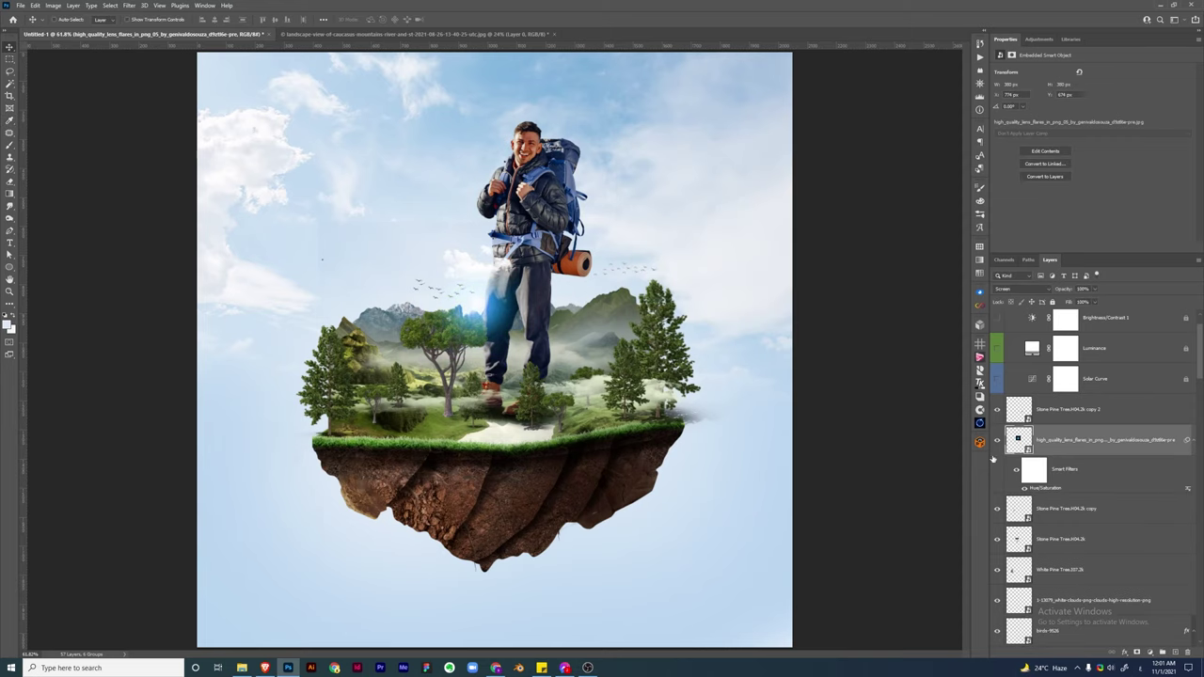
# Duplicate the lens flare and enlarge the copy across the upper-left sky
pyautogui.hotkey('ctrl', 'j')
pyautogui.hotkey('ctrl', 't')
pyautogui.moveTo(421, 247); pyautogui.dragTo(161, 56)
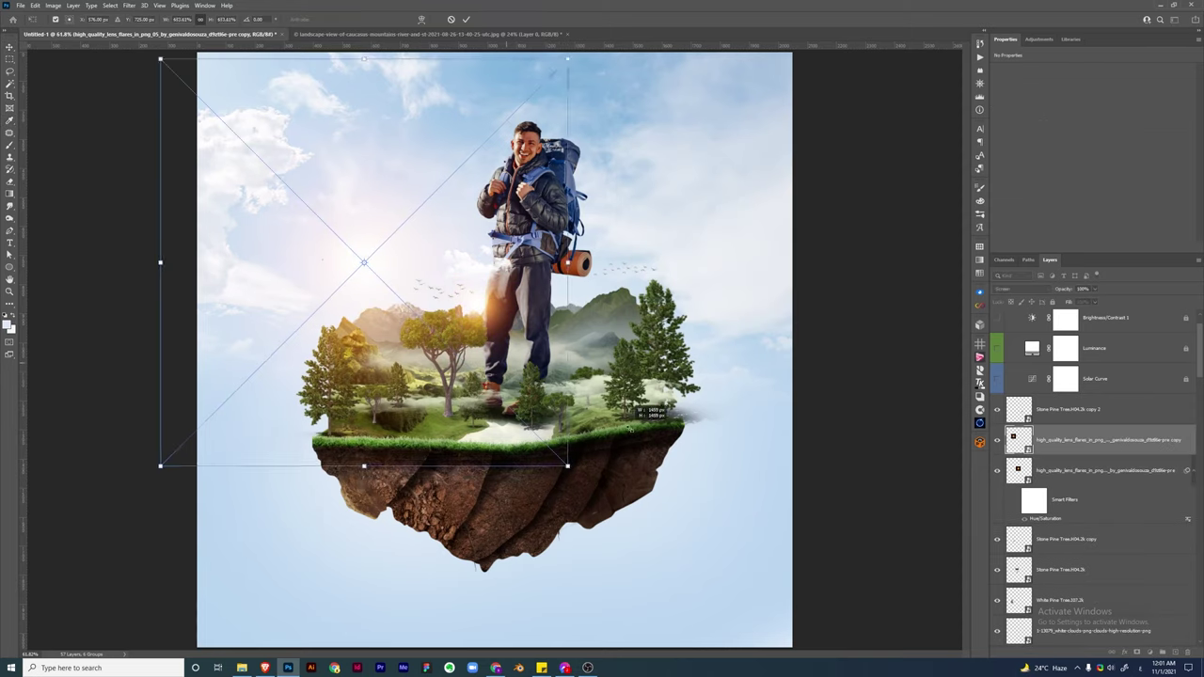
pyautogui.press('Return')
pyautogui.click(1016, 473)
# Stamp a 45 Lens Flares brush glow at the hiker's waist on a new Screen layer; start a sky text box
pyautogui.hotkey('ctrl', 'shift', 'alt', 'n')
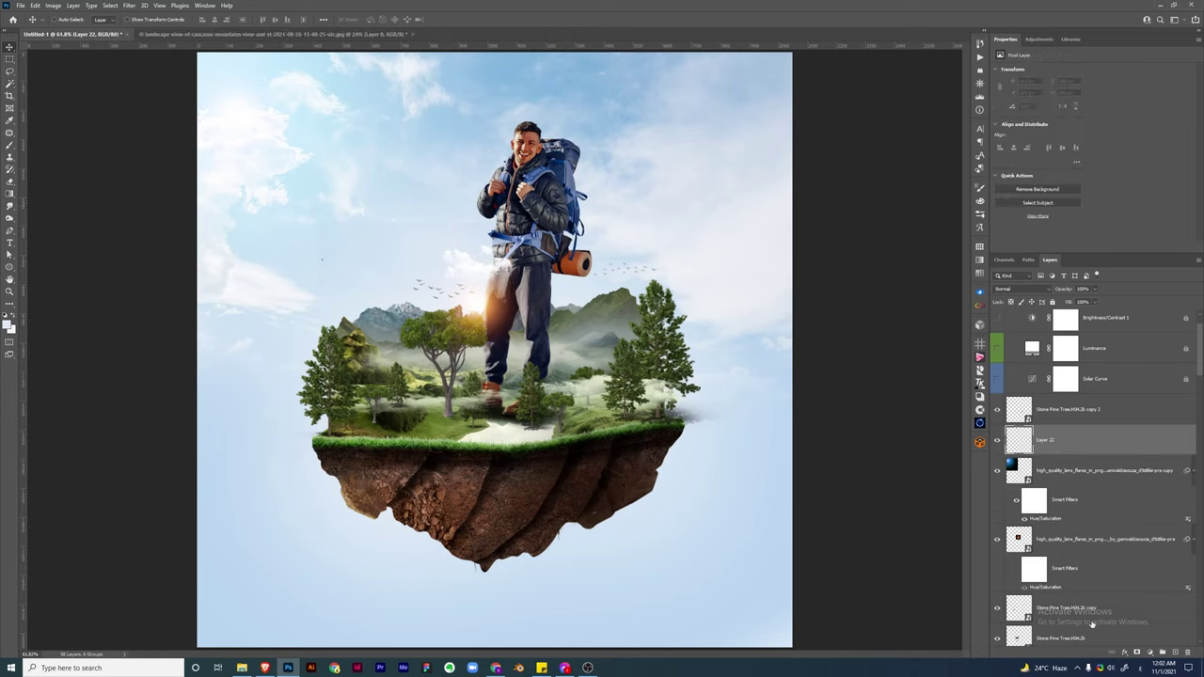
pyautogui.press('b')
pyautogui.rightClick(428, 254)
pyautogui.click(476, 535)
pyautogui.doubleClick(627, 544)
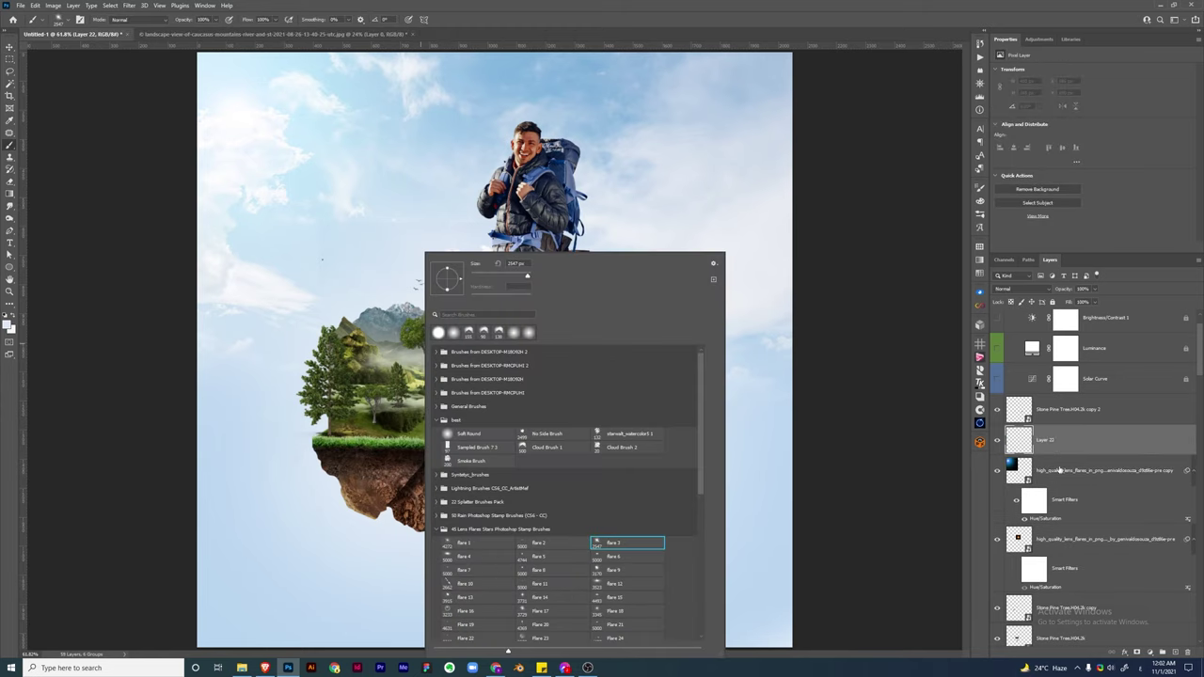
pyautogui.keyDown('alt'); pyautogui.keyDown('shift'); pyautogui.rightClick(809, 198); pyautogui.keyUp('shift'); pyautogui.keyUp('alt')
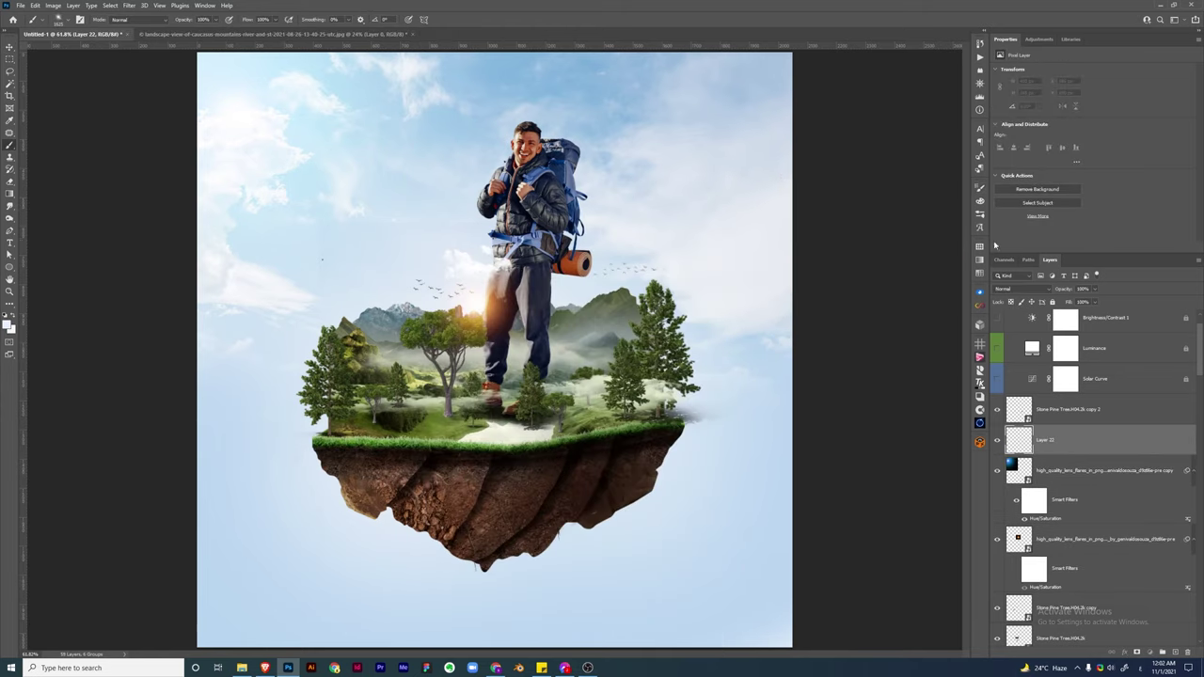
pyautogui.click(1006, 289)
pyautogui.click(1011, 370)
pyautogui.click(405, 214)
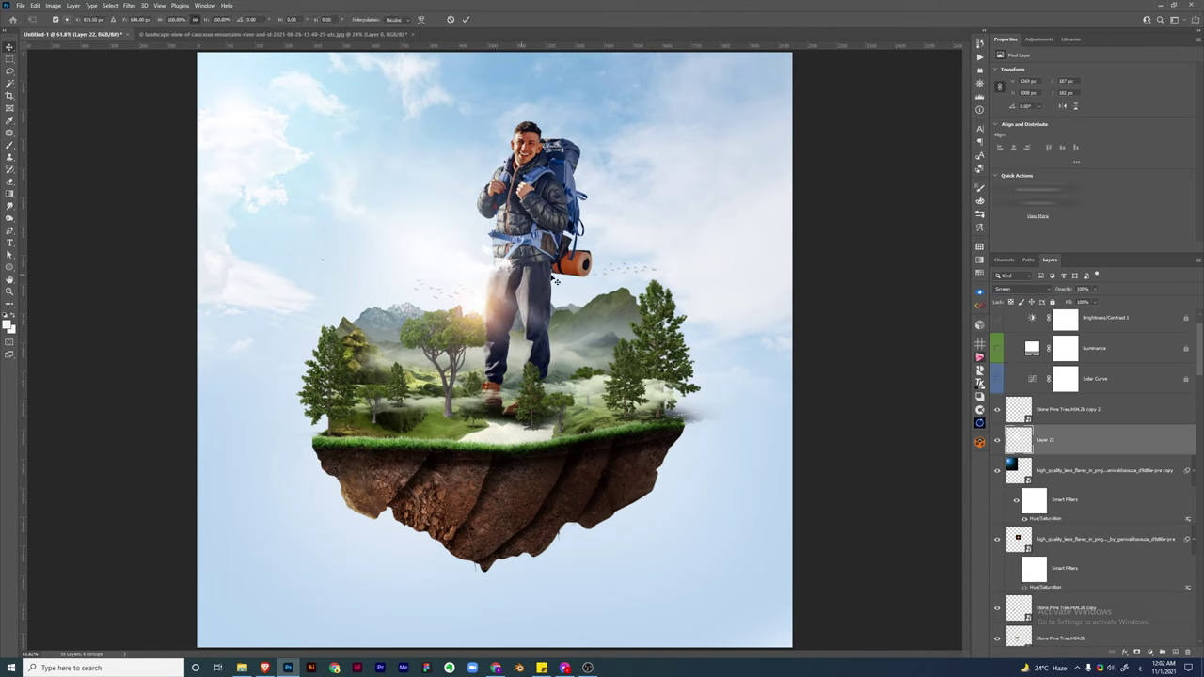
pyautogui.hotkey('ctrl', 't')
pyautogui.press('t')
pyautogui.click(280, 185)
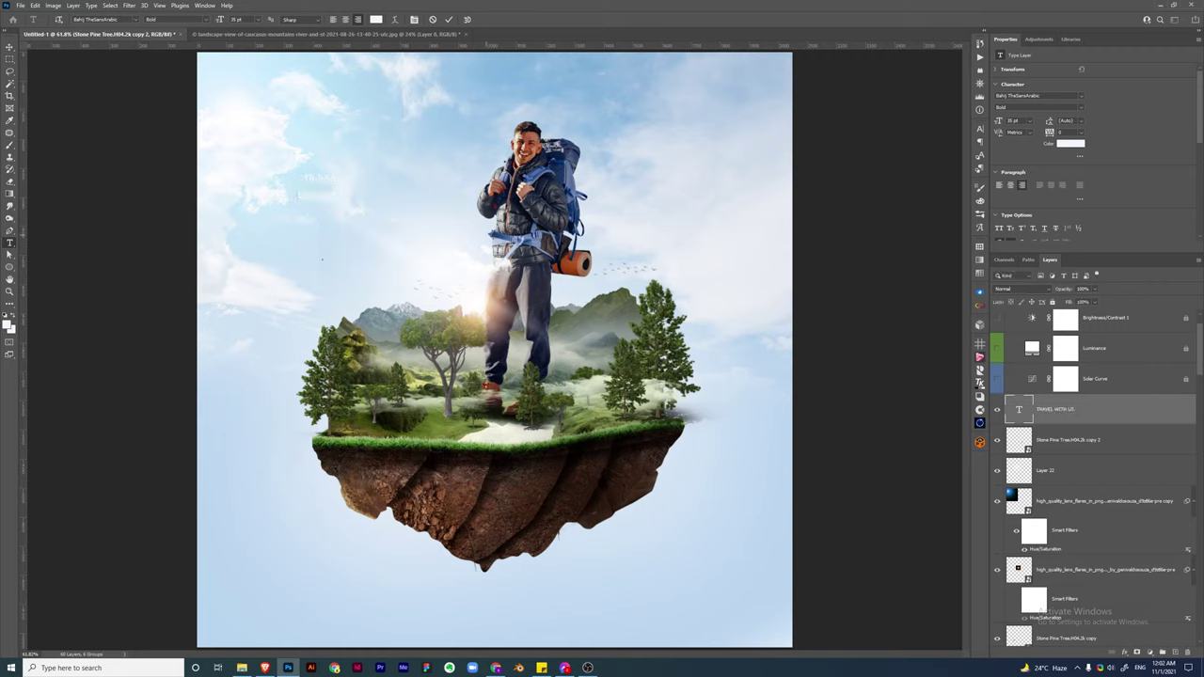
# Style the headline blue, about 200 pt Alcante Sans Black, with 136 pt leading
pyautogui.click(376, 19)
pyautogui.click(495, 286)
pyautogui.moveTo(999, 120); pyautogui.dragTo(992, 117)
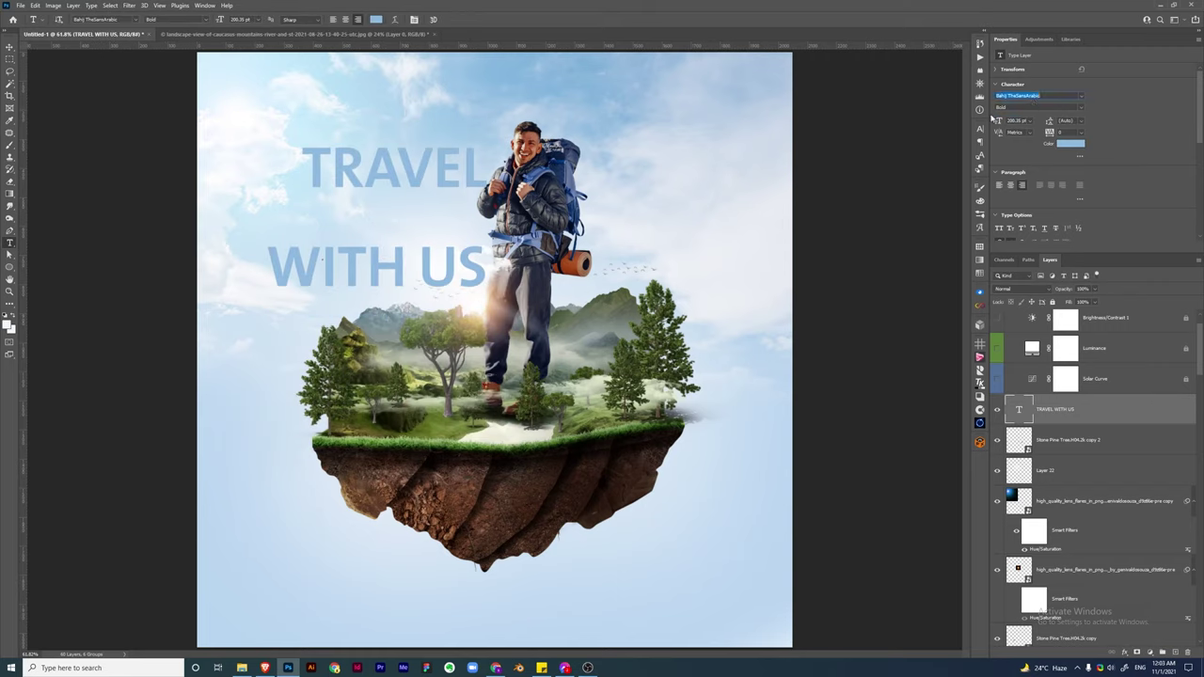
pyautogui.click(1082, 95)
pyautogui.click(1071, 113)
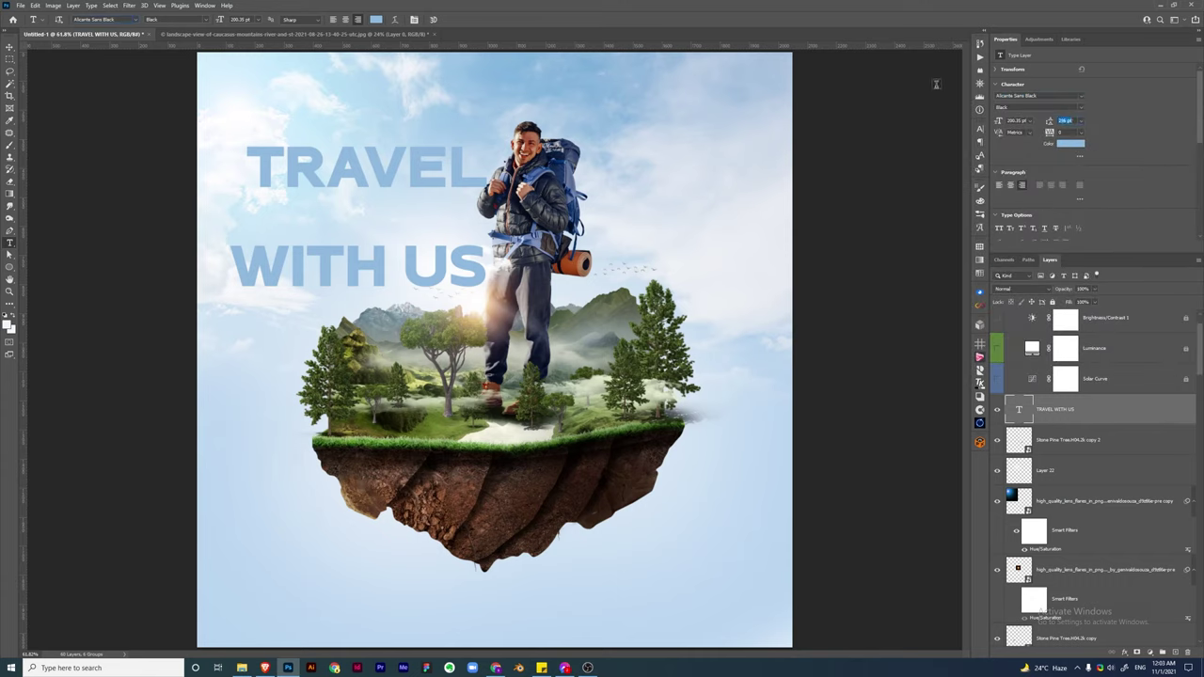
pyautogui.write('136')
pyautogui.press('Return')
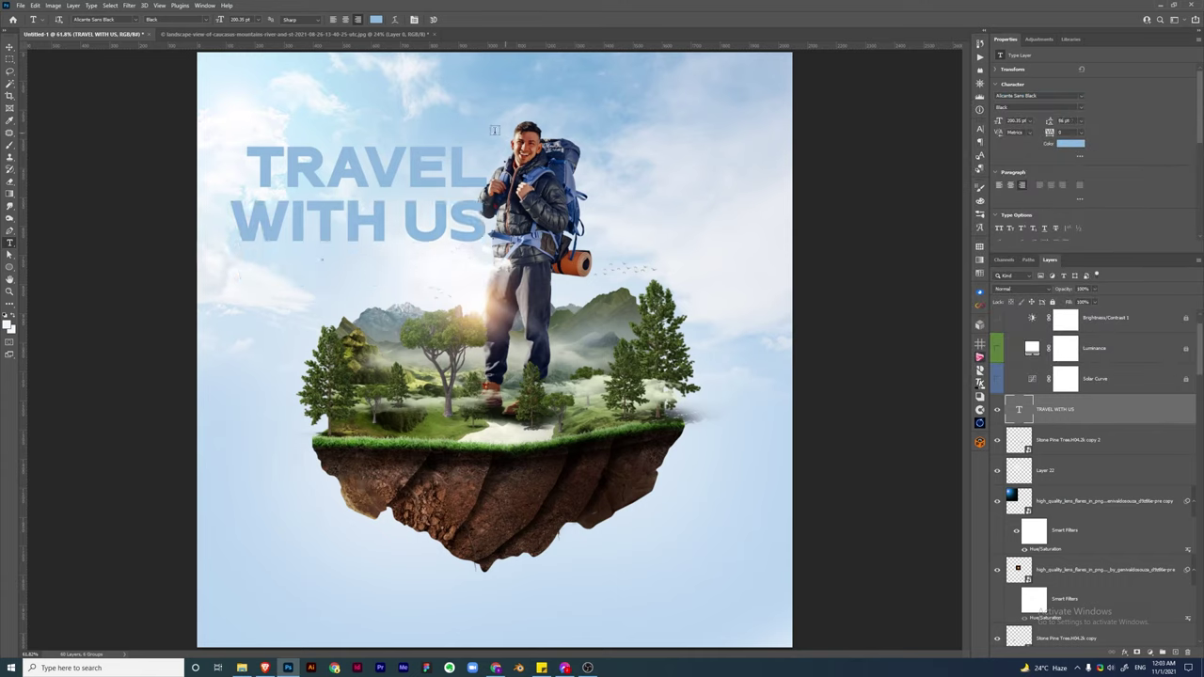
# Shrink the headline, shift it right, and keep it solid blue
pyautogui.hotkey('ctrl', 't')
pyautogui.moveTo(357, 202)
pyautogui.mouseDown()
pyautogui.moveTo(478, 233)
pyautogui.moveTo(368, 235)
pyautogui.mouseUp()
pyautogui.press('Return')
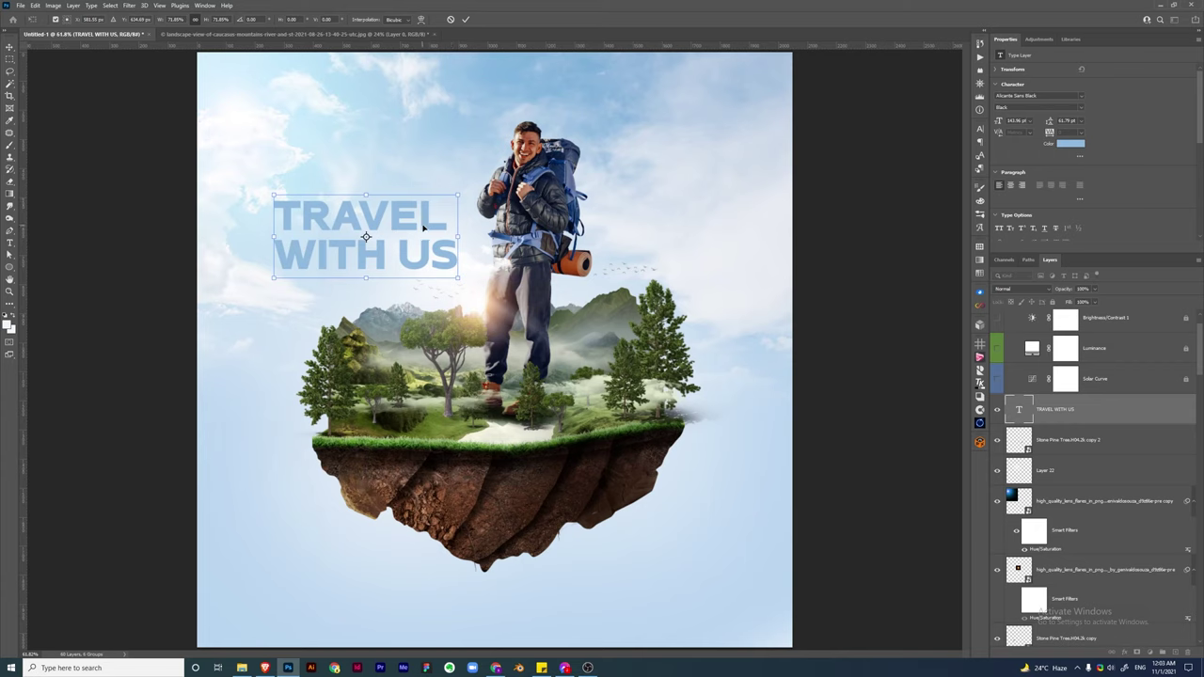
pyautogui.click(1080, 147)
pyautogui.press('Return')
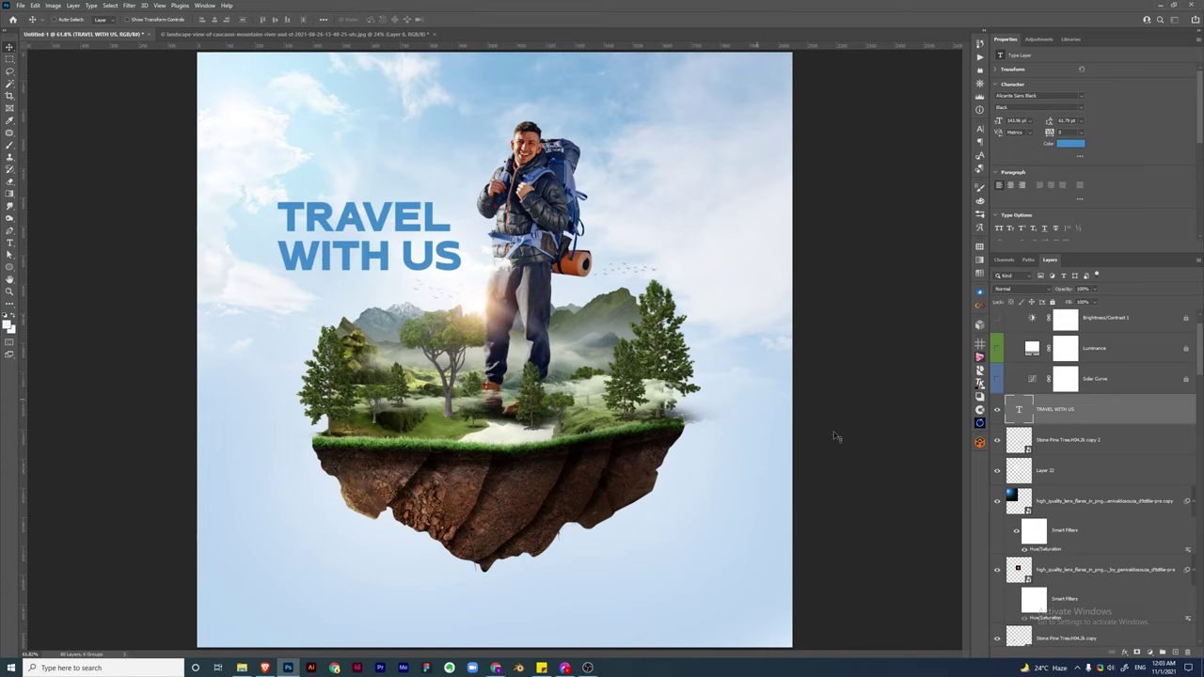
# Draw a gradient across the headline on a new layer blended in Soft Light
pyautogui.hotkey('ctrl', 'shift', 'alt', 'n')
pyautogui.press('g')
pyautogui.moveTo(282, 235); pyautogui.dragTo(461, 254)
pyautogui.click(1016, 289)
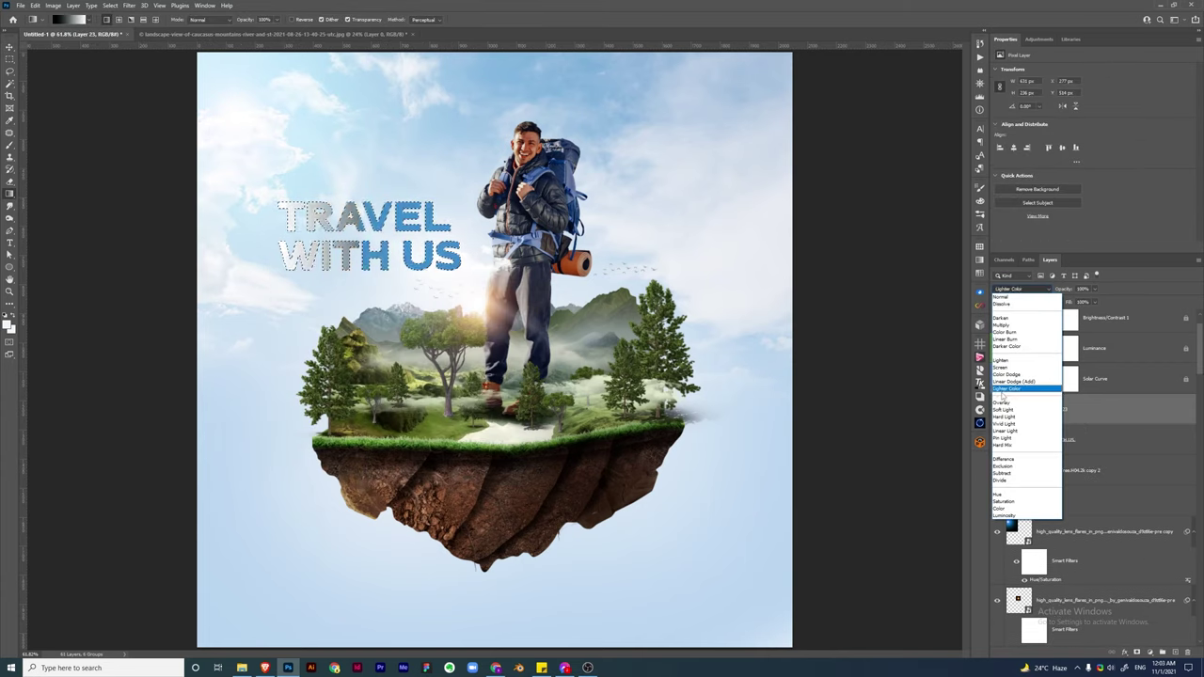
pyautogui.click(1025, 409)
# Place the dove image embedded and scale it in at the poster's right edge
pyautogui.hotkey('shift', 'ctrl', 'p')
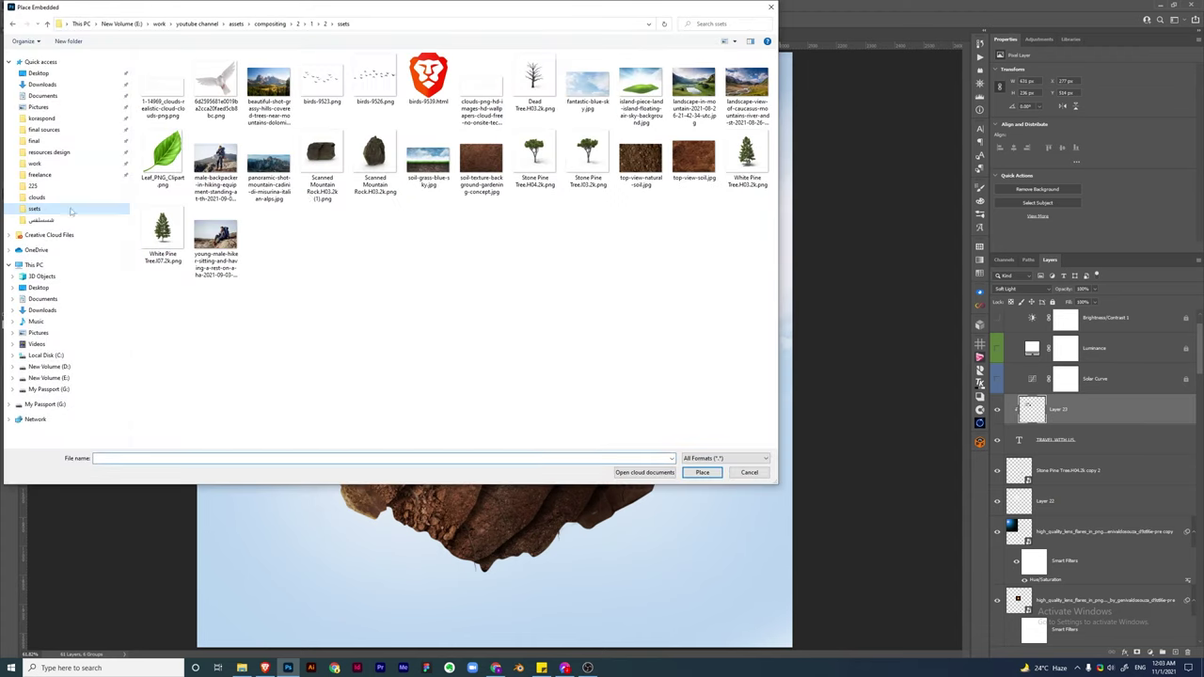
pyautogui.doubleClick(172, 100)
pyautogui.moveTo(834, 242); pyautogui.dragTo(838, 235)
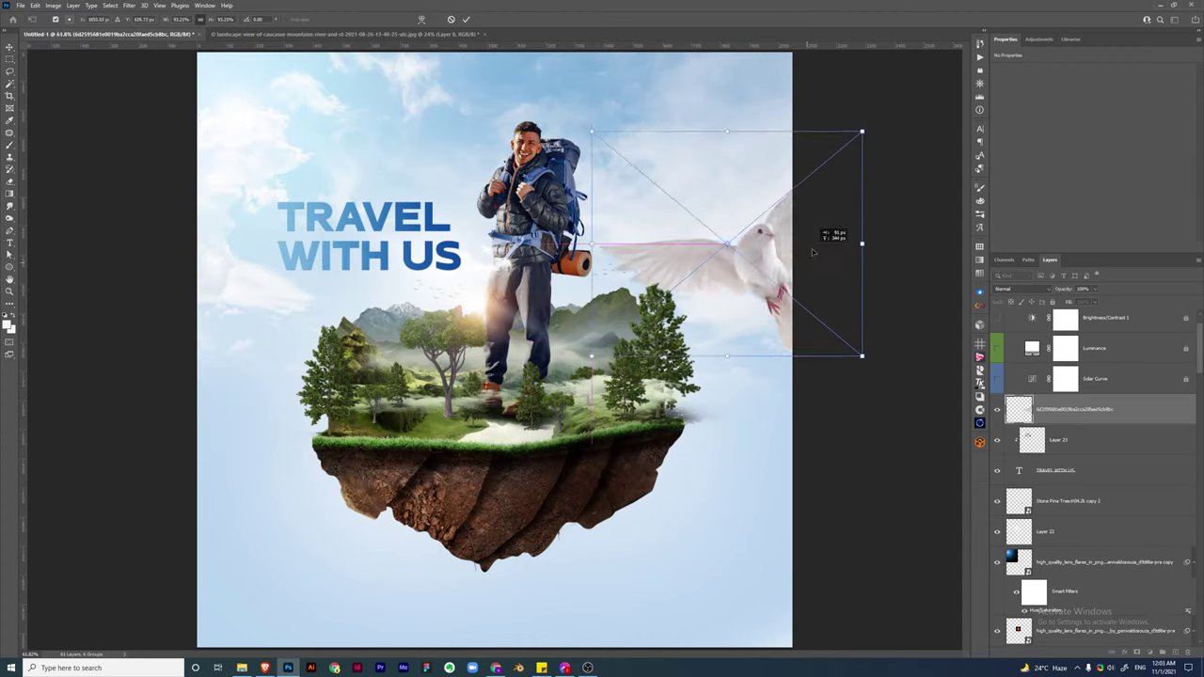
pyautogui.press('Return')
# Give the dove a Gaussian Blur and Color Overlay, then save as Untitled-1.psd
pyautogui.click(144, 5)
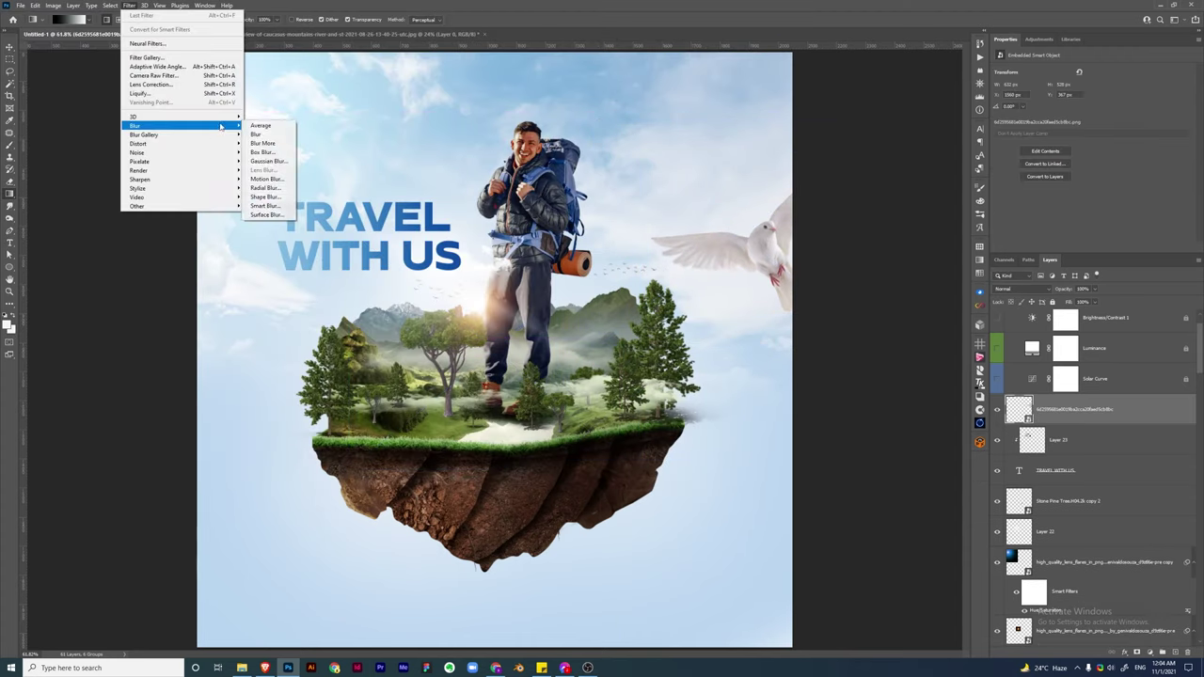
pyautogui.click(268, 157)
pyautogui.click(650, 176)
pyautogui.doubleClick(1128, 409)
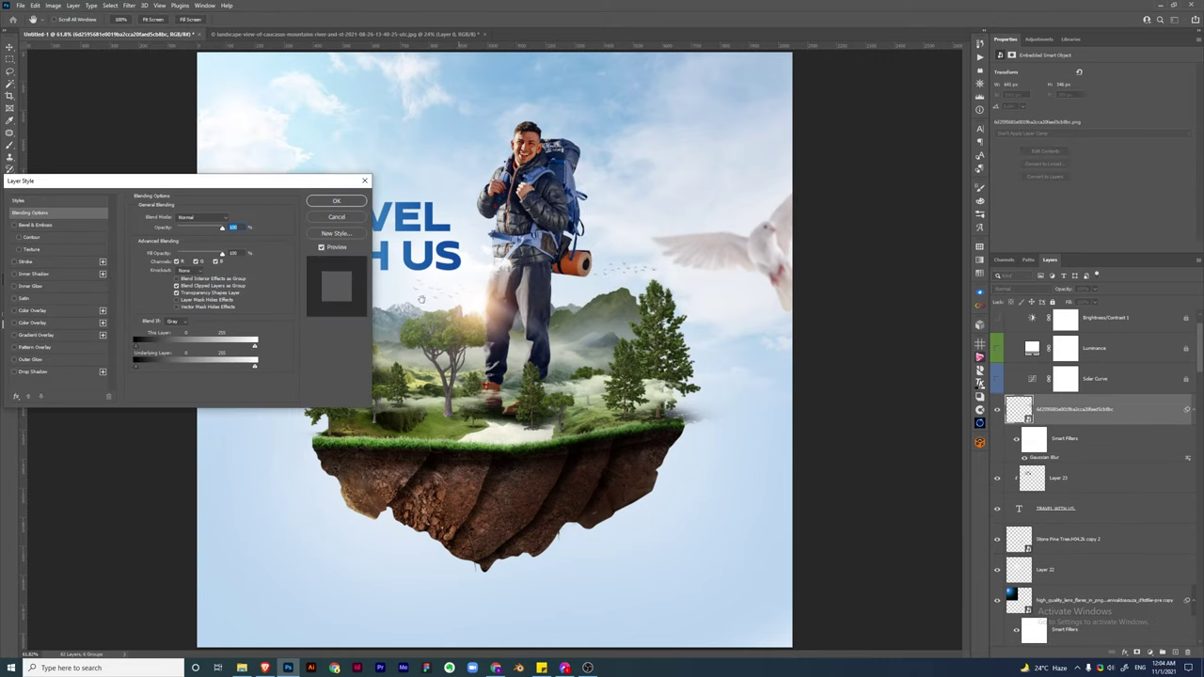
pyautogui.click(230, 218)
pyautogui.click(488, 281)
pyautogui.press('Return')
pyautogui.hotkey('ctrl', 's')
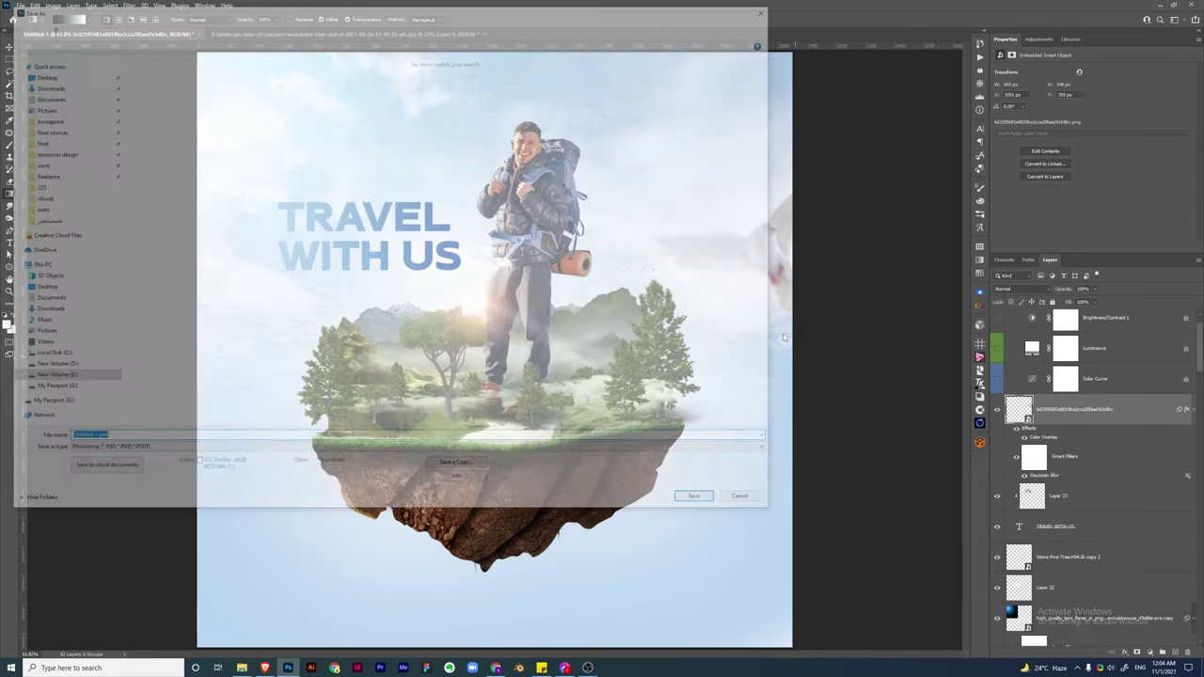
pyautogui.press('Return')
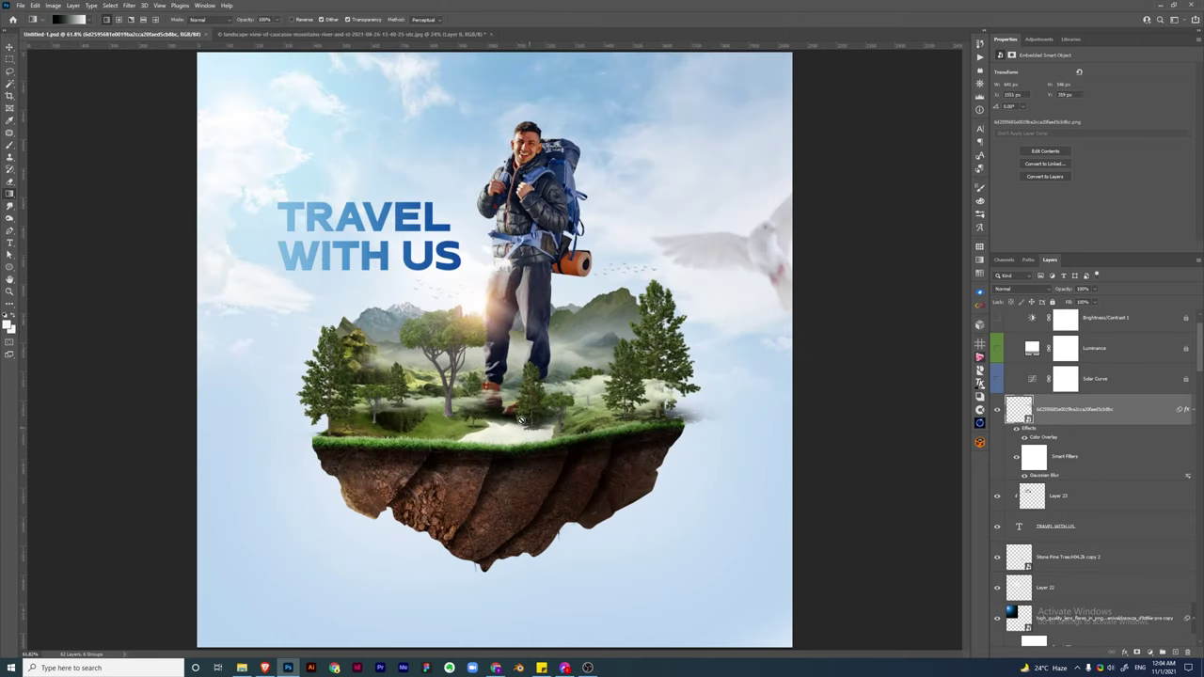
# Add a Lorem ipsum paragraph above the headline in a Regular face and dark colour
pyautogui.click(1088, 509)
pyautogui.press('t')
pyautogui.click(271, 141)
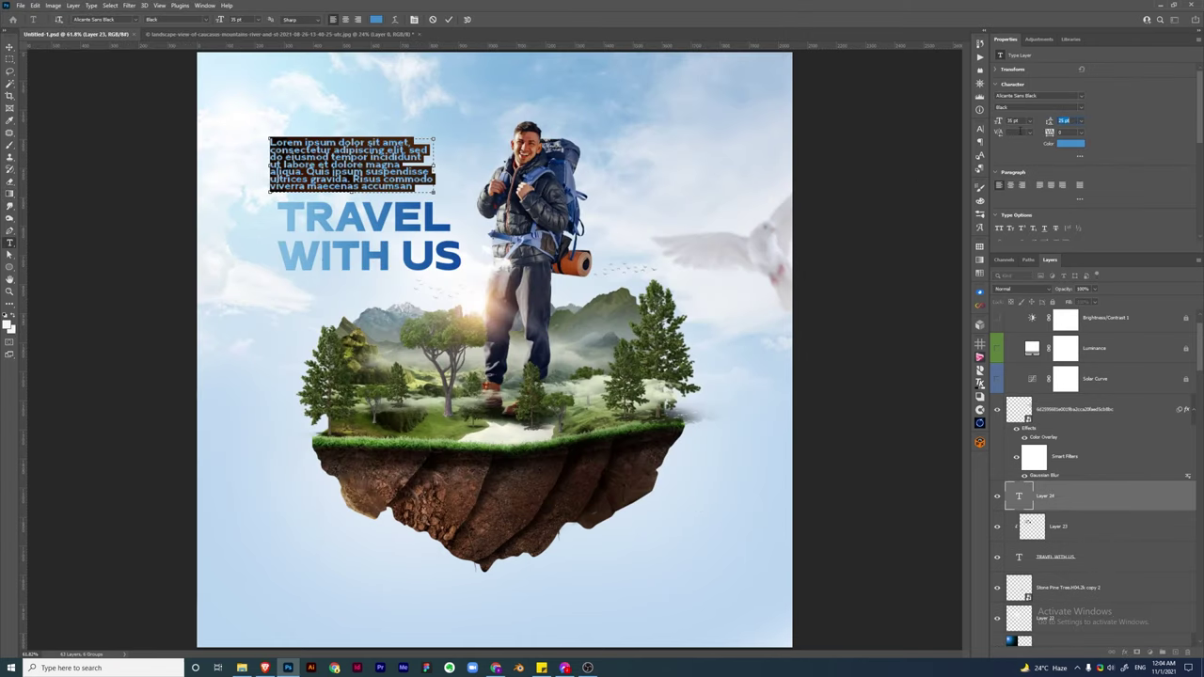
pyautogui.click(1080, 121)
pyautogui.click(1035, 95)
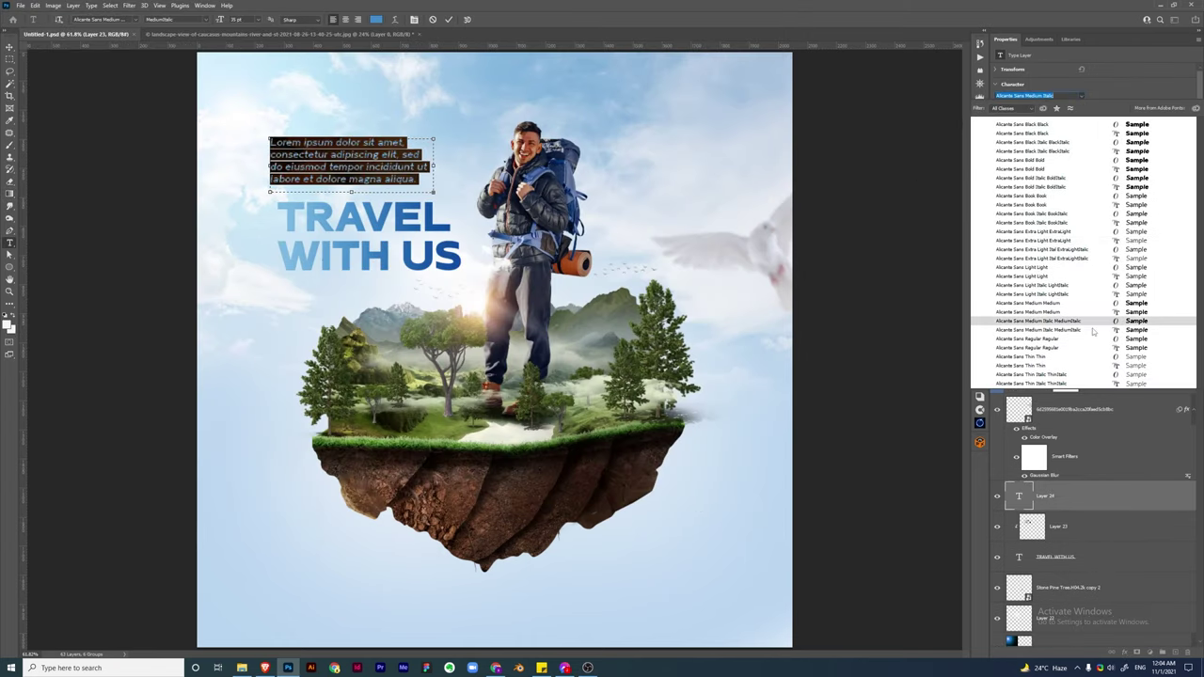
pyautogui.click(1034, 244)
pyautogui.hotkey('ctrl', 'Return')
pyautogui.click(1071, 143)
pyautogui.click(358, 320)
pyautogui.click(486, 280)
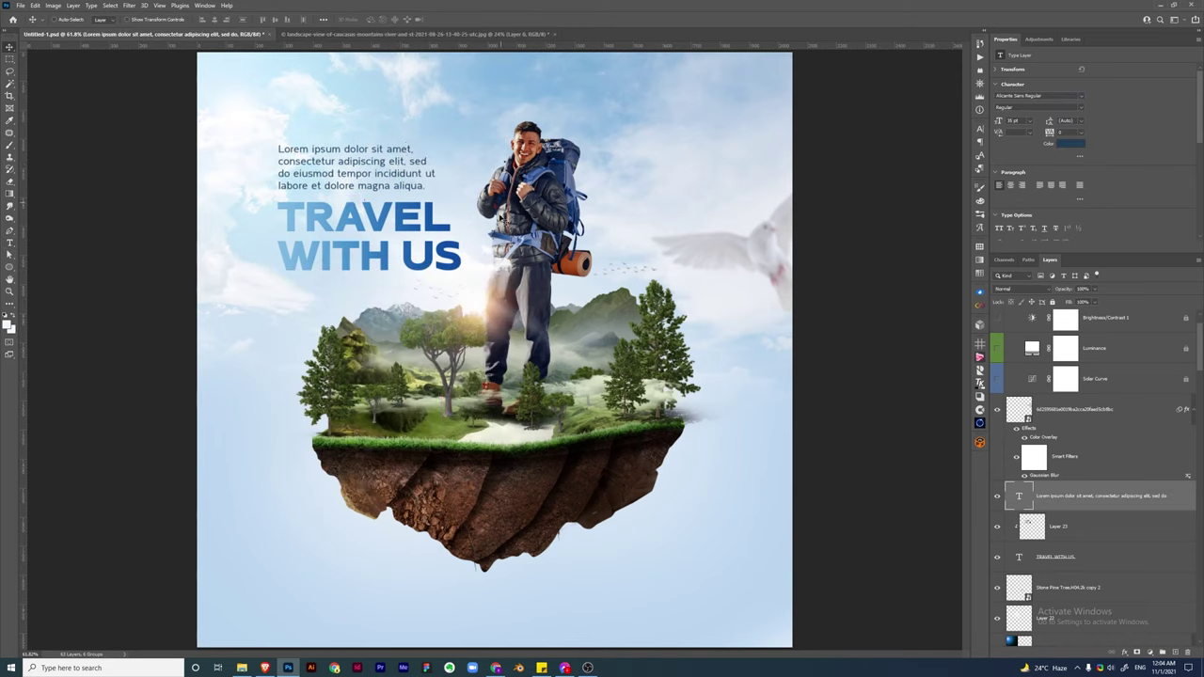
# Copy the paragraph to the lower right, retype it as YOUR LOGO and enlarge it
pyautogui.moveTo(358, 164)
pyautogui.mouseDown()
pyautogui.moveTo(515, 330)
pyautogui.moveTo(726, 624)
pyautogui.mouseUp()
pyautogui.write('YOUR LOGO')
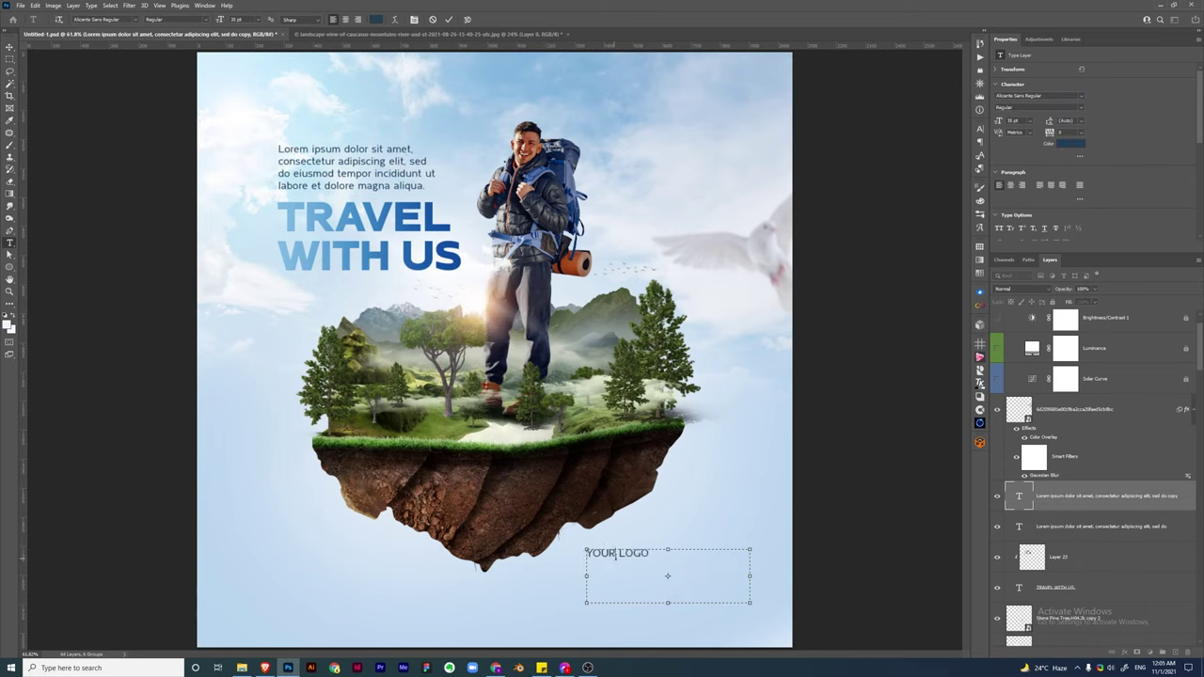
pyautogui.moveTo(628, 549)
pyautogui.mouseDown()
pyautogui.moveTo(650, 524)
pyautogui.moveTo(732, 603)
pyautogui.mouseUp()
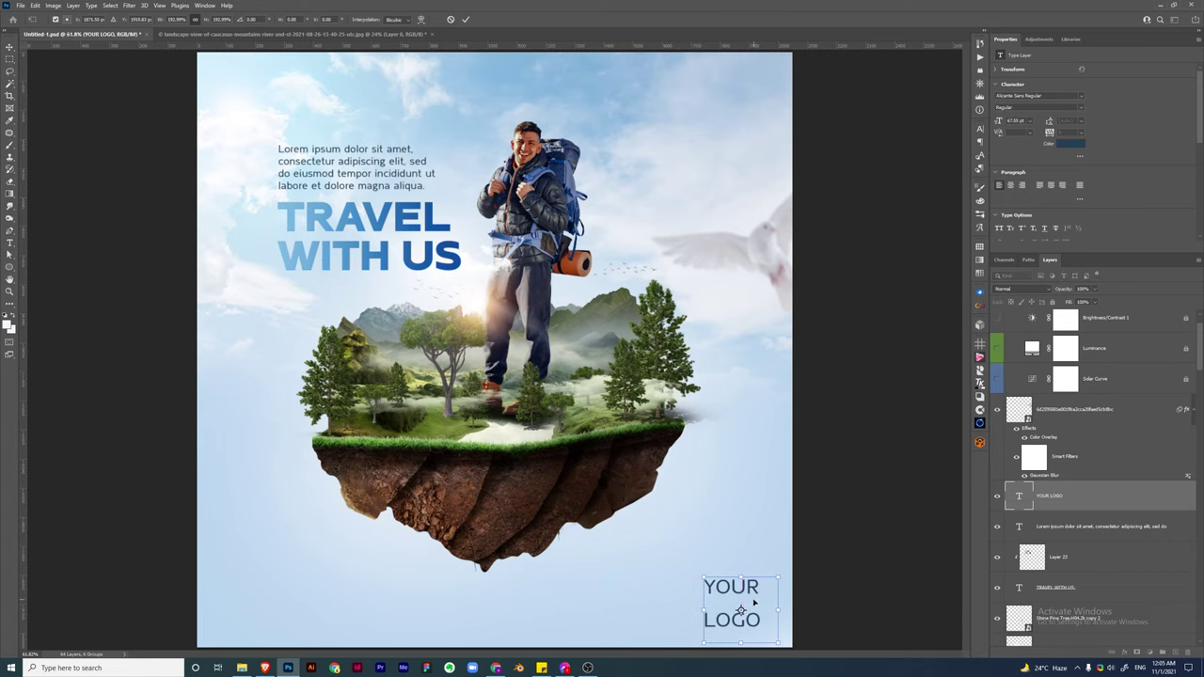
pyautogui.hotkey('ctrl', 'Return')
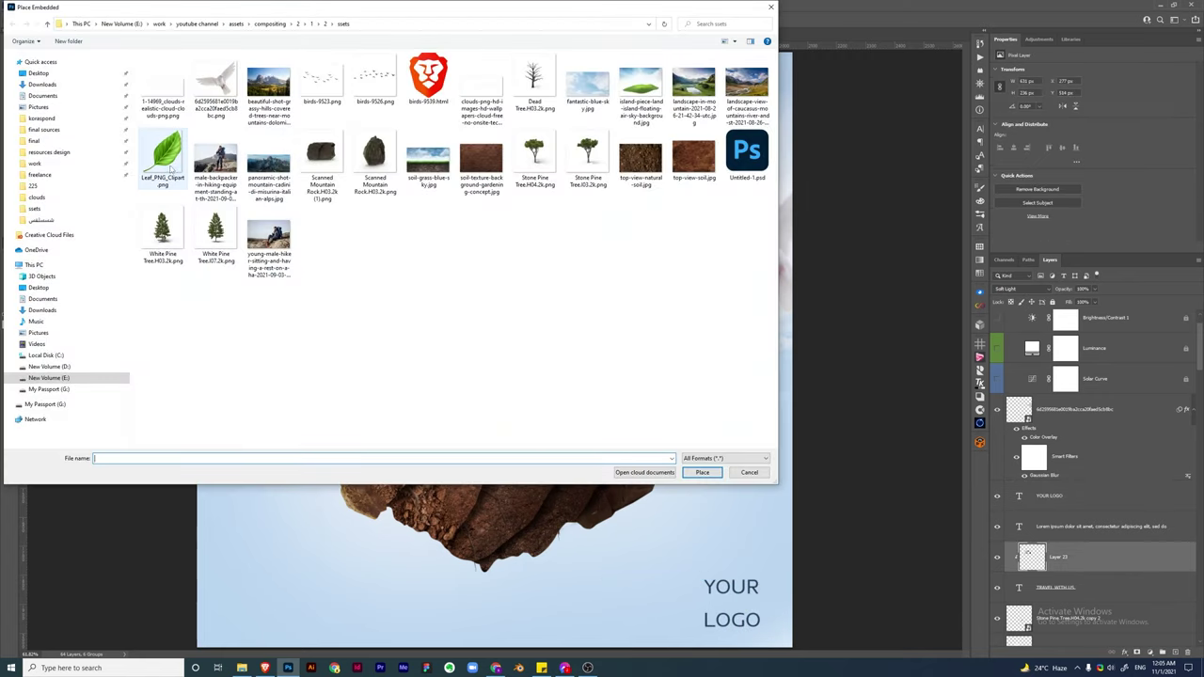
# Place the leaf image, shrink it beside the hiker and apply Motion Blur
pyautogui.doubleClick(166, 150)
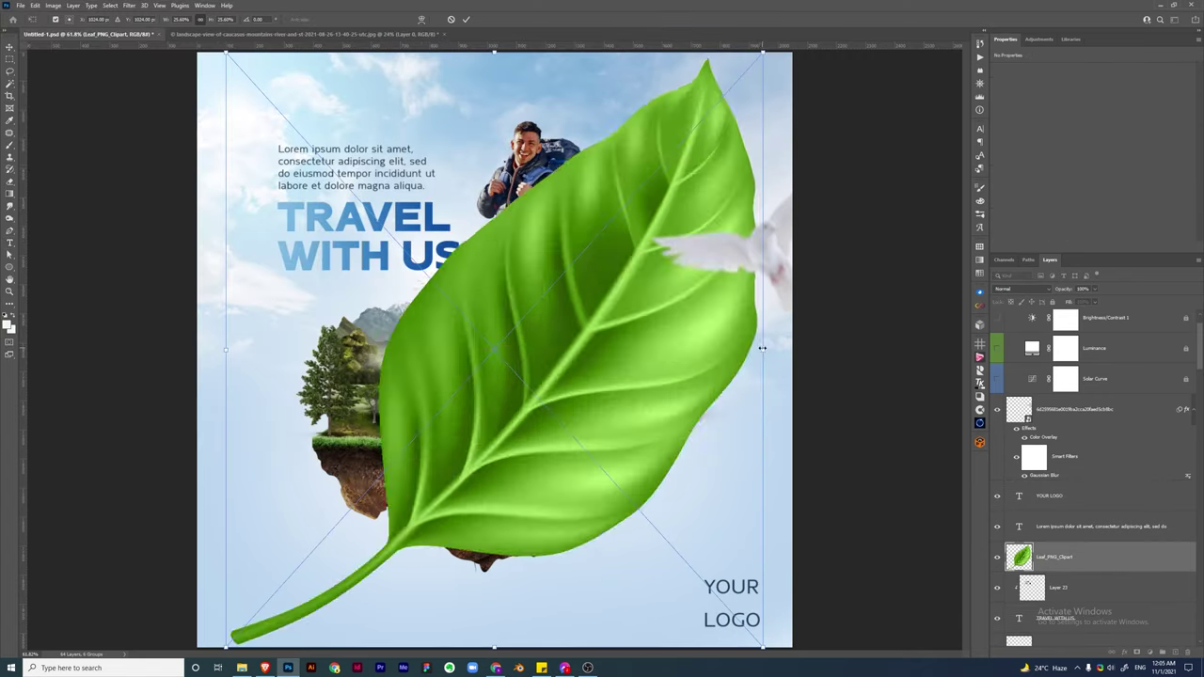
pyautogui.moveTo(780, 645)
pyautogui.mouseDown()
pyautogui.moveTo(491, 358)
pyautogui.moveTo(647, 209)
pyautogui.mouseUp()
pyautogui.press('Return')
pyautogui.click(129, 5)
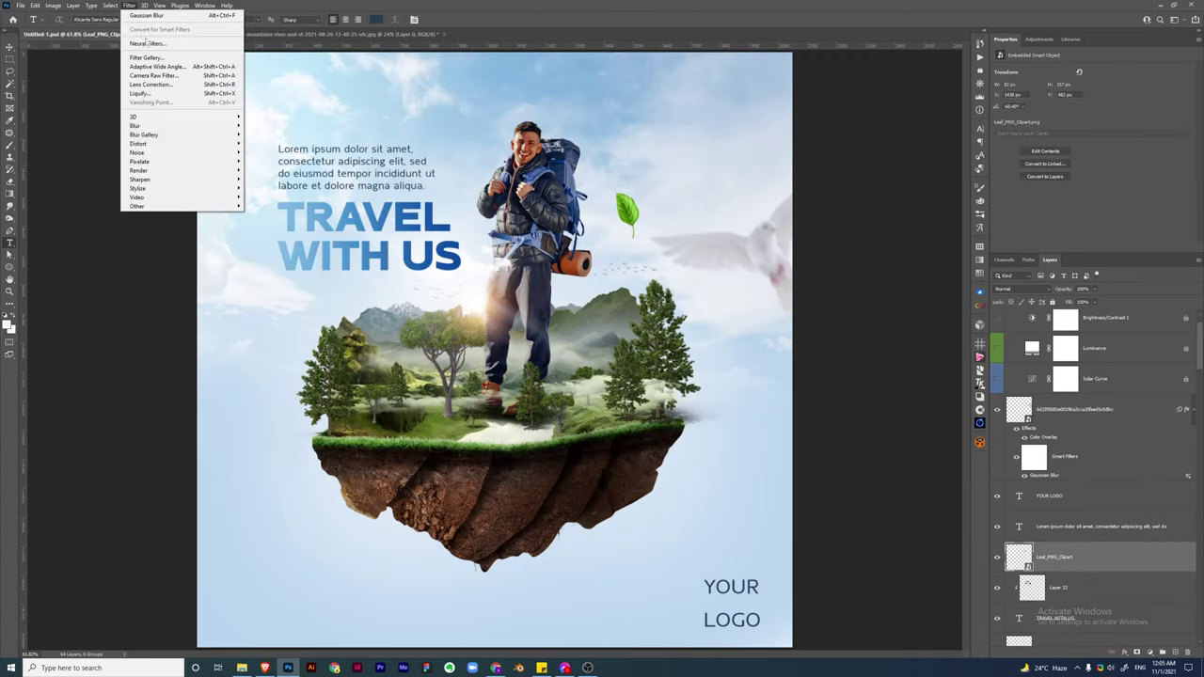
pyautogui.click(271, 180)
pyautogui.moveTo(583, 149); pyautogui.dragTo(847, 211)
pyautogui.click(909, 229)
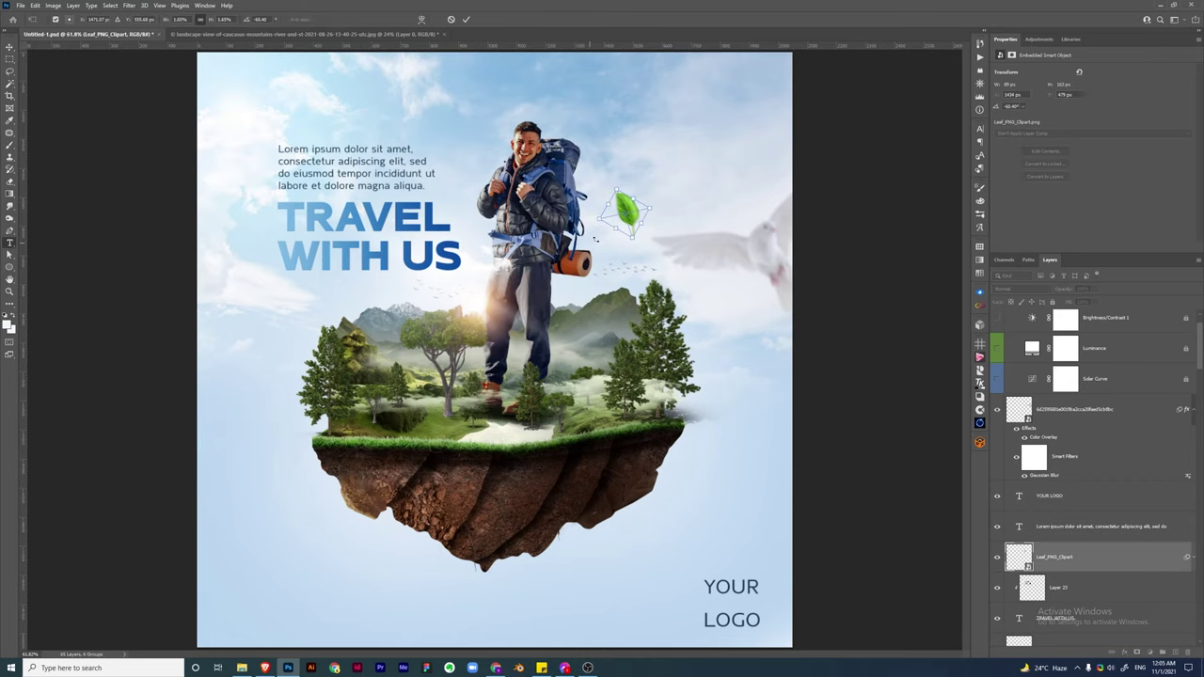
# Grade the leaf with Hue/Saturation, Color Balance, another Hue/Saturation and Brightness/Contrast
pyautogui.hotkey('ctrl', 'u')
pyautogui.moveTo(678, 153); pyautogui.dragTo(796, 150)
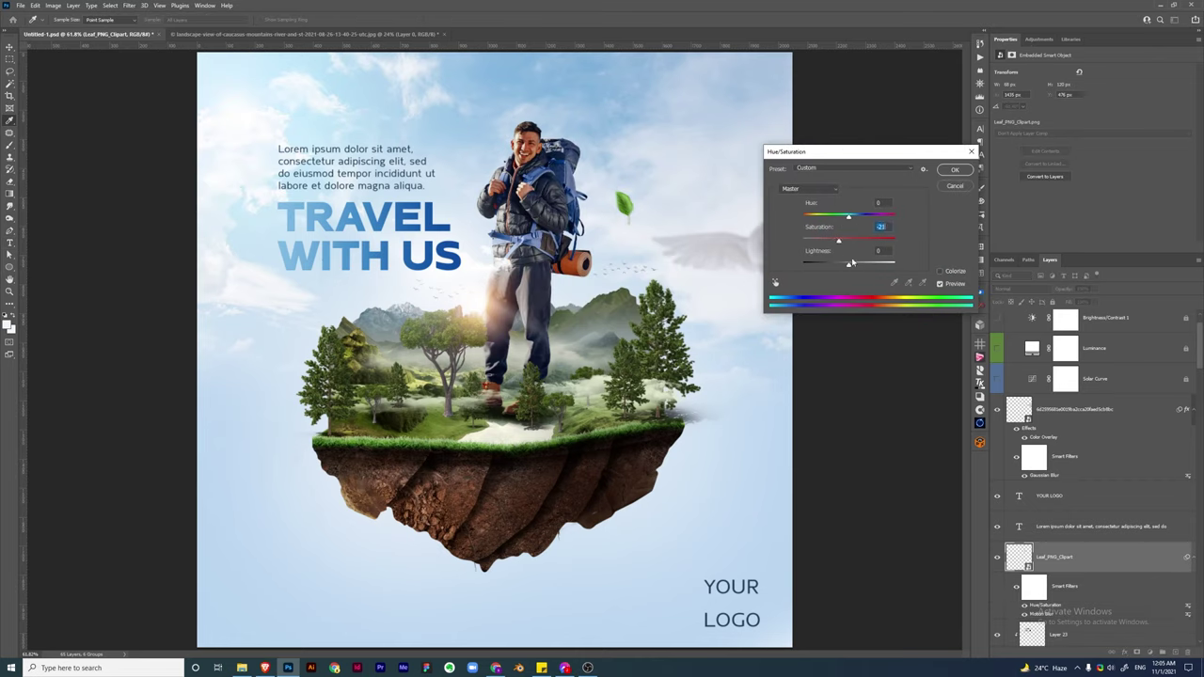
pyautogui.click(955, 172)
pyautogui.hotkey('ctrl', 'b')
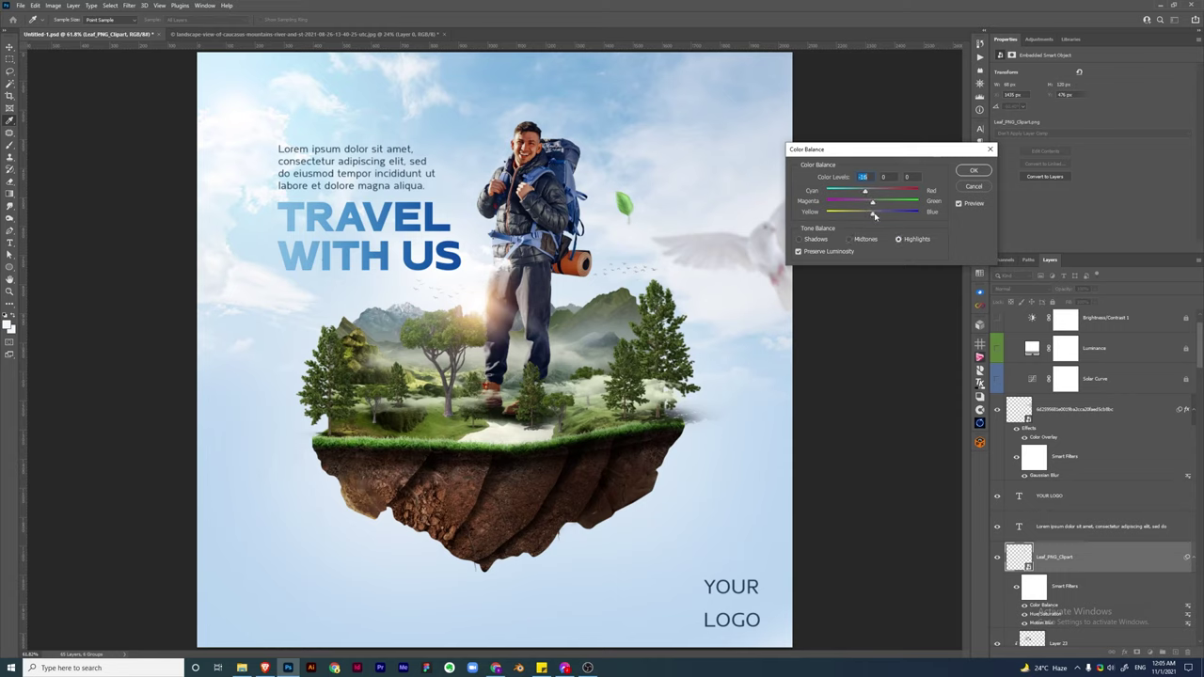
pyautogui.press('Return')
pyautogui.hotkey('ctrl', 'u')
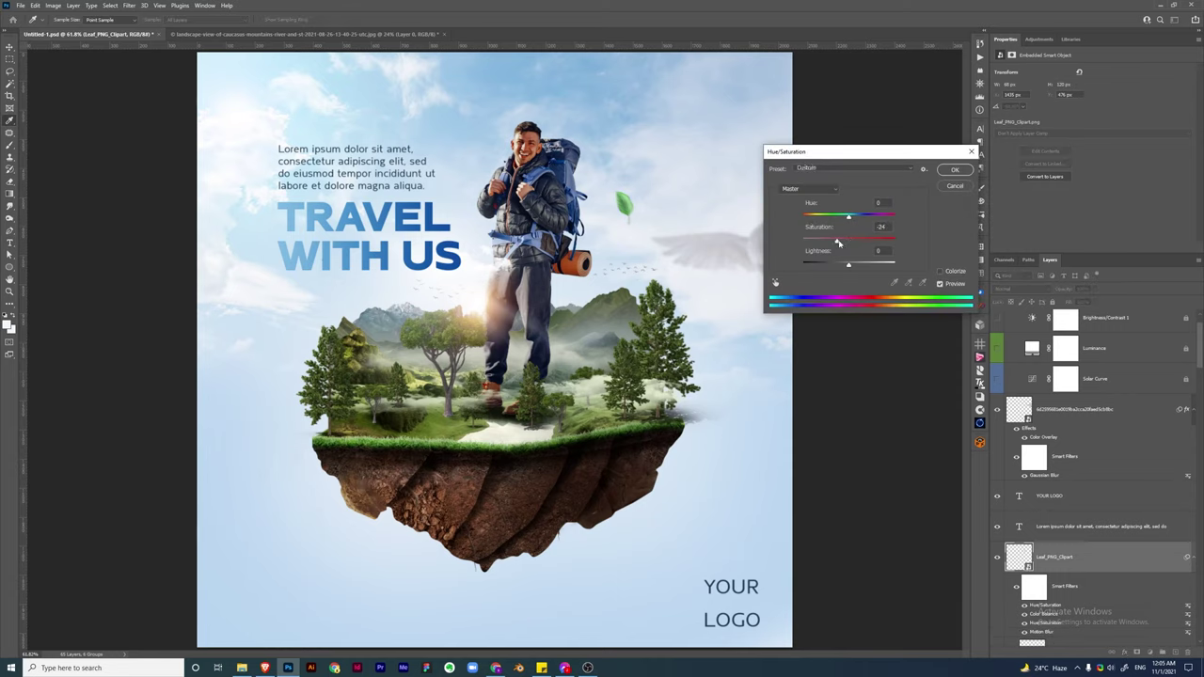
pyautogui.press('Return')
pyautogui.hotkey('ctrl', 'shift', 'b')
pyautogui.press('Return')
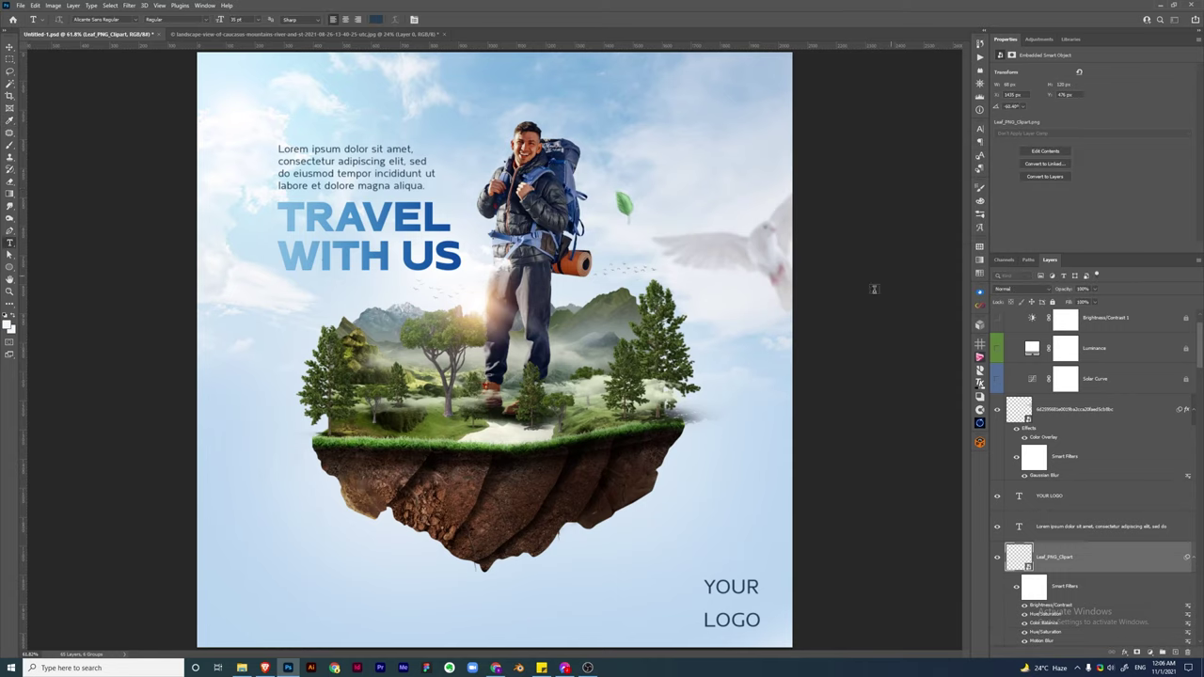
# Duplicate the leaf twice, placing the copies around the hiker's head and shoulders
pyautogui.press('v')
pyautogui.hotkey('ctrl', 'j')
pyautogui.hotkey('ctrl', 't')
pyautogui.moveTo(622, 209); pyautogui.dragTo(483, 160)
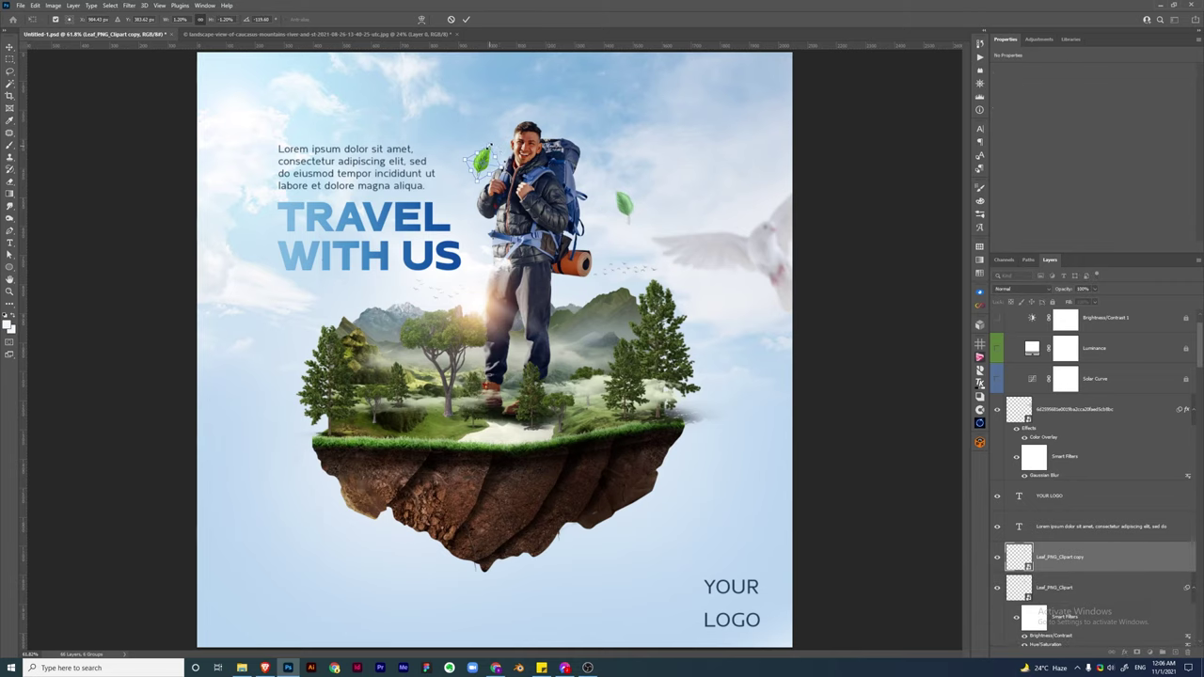
pyautogui.press('Return')
pyautogui.hotkey('ctrl', 'j')
pyautogui.hotkey('ctrl', 't')
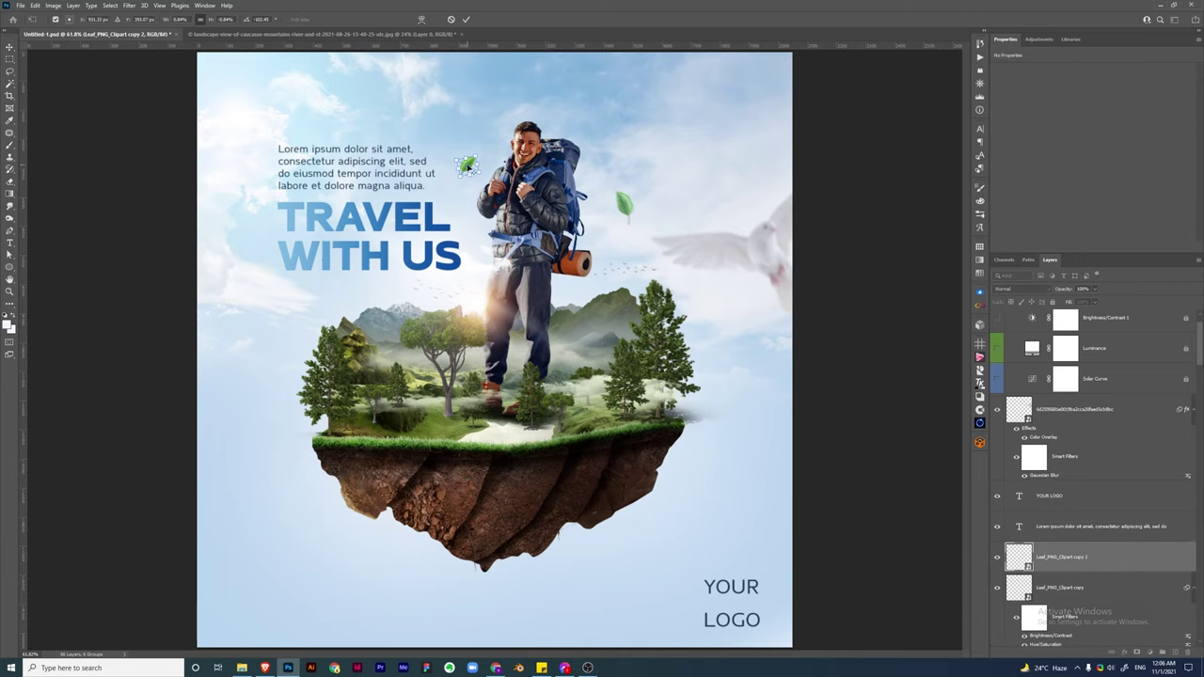
pyautogui.press('Return')
pyautogui.moveTo(467, 165); pyautogui.dragTo(582, 116)
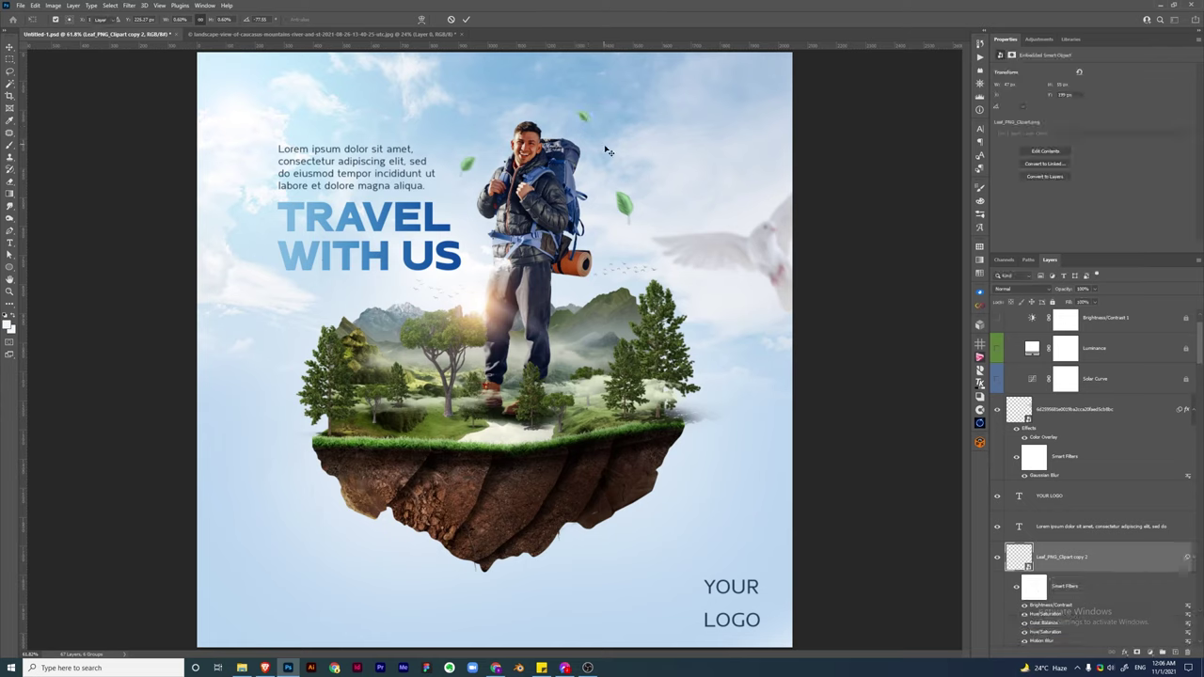
pyautogui.scroll(-5, 1185, 607)
# Select Layer 24 and set up the Brush tool's tip and painting colour
pyautogui.scroll(-3, 1185, 607)
pyautogui.click(1110, 539)
pyautogui.press('b')
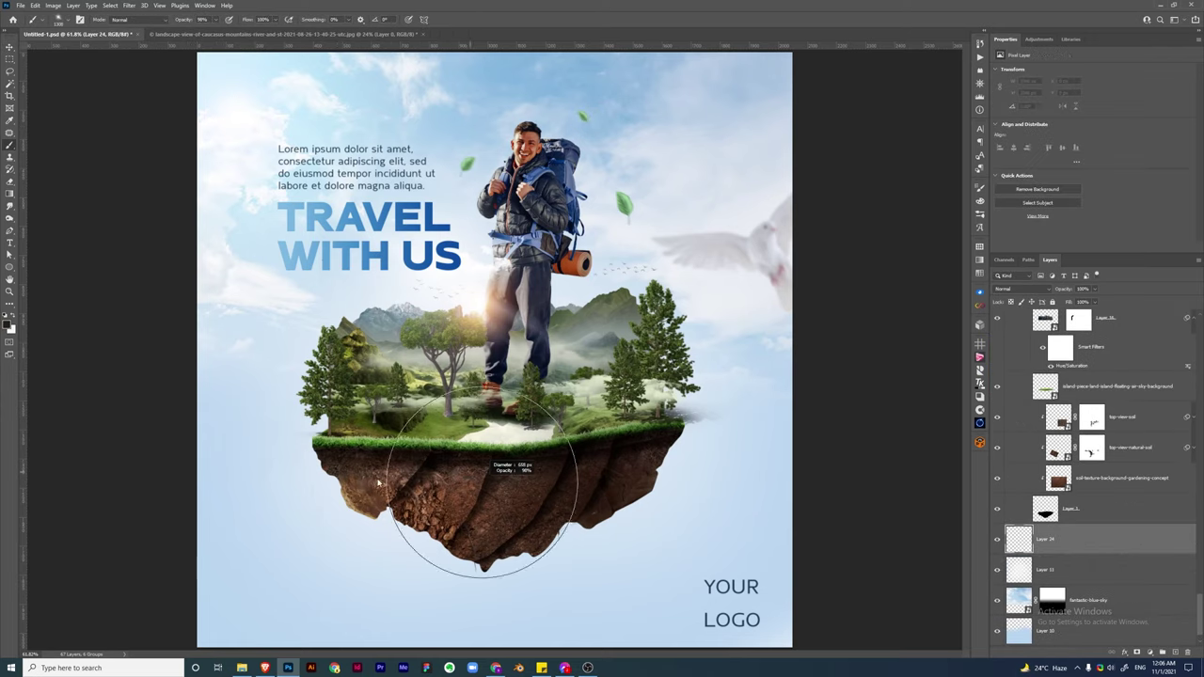
pyautogui.rightClick(412, 252)
pyautogui.press('Escape')
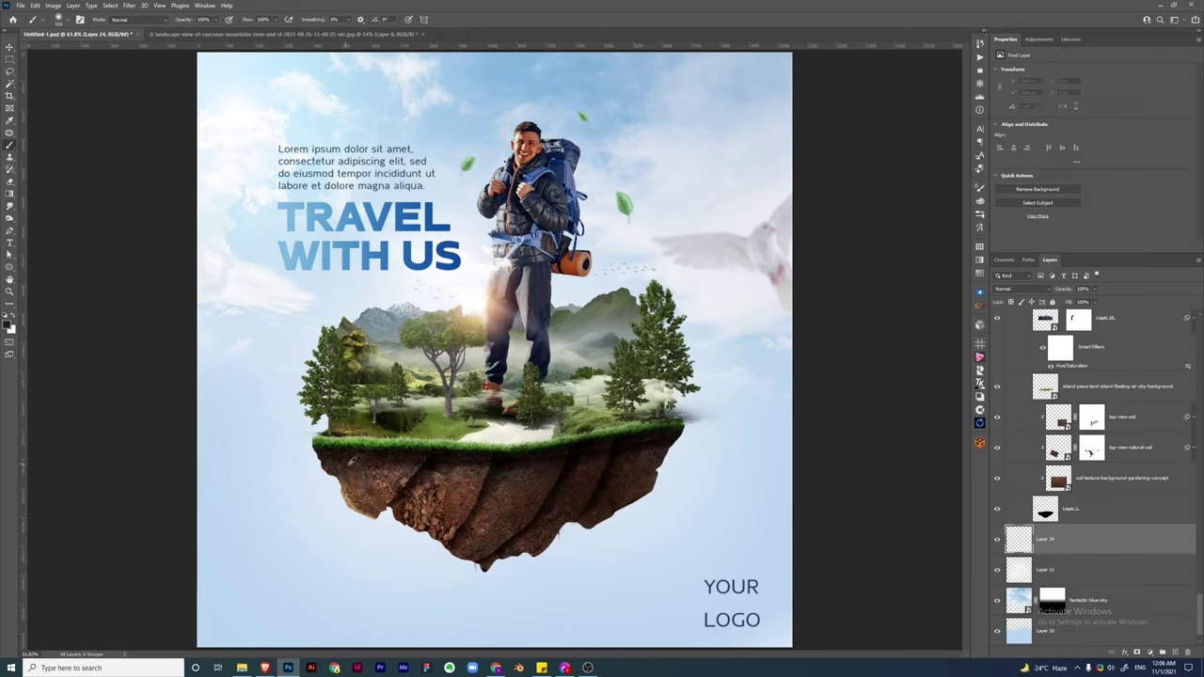
pyautogui.press('F6')
pyautogui.click(832, 224)
pyautogui.press('F6')
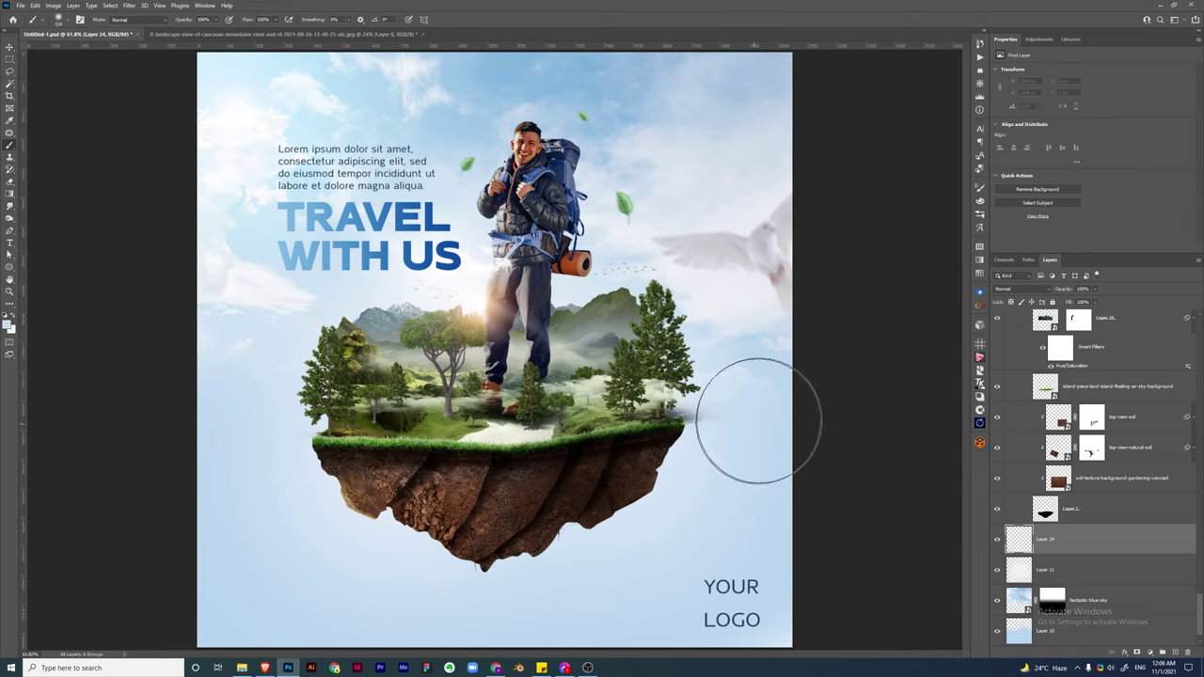
# Set Layer 24 to Multiply and stretch the dark blob into a shadow beneath the island
pyautogui.click(1021, 289)
pyautogui.click(1016, 325)
pyautogui.hotkey('ctrl', 't')
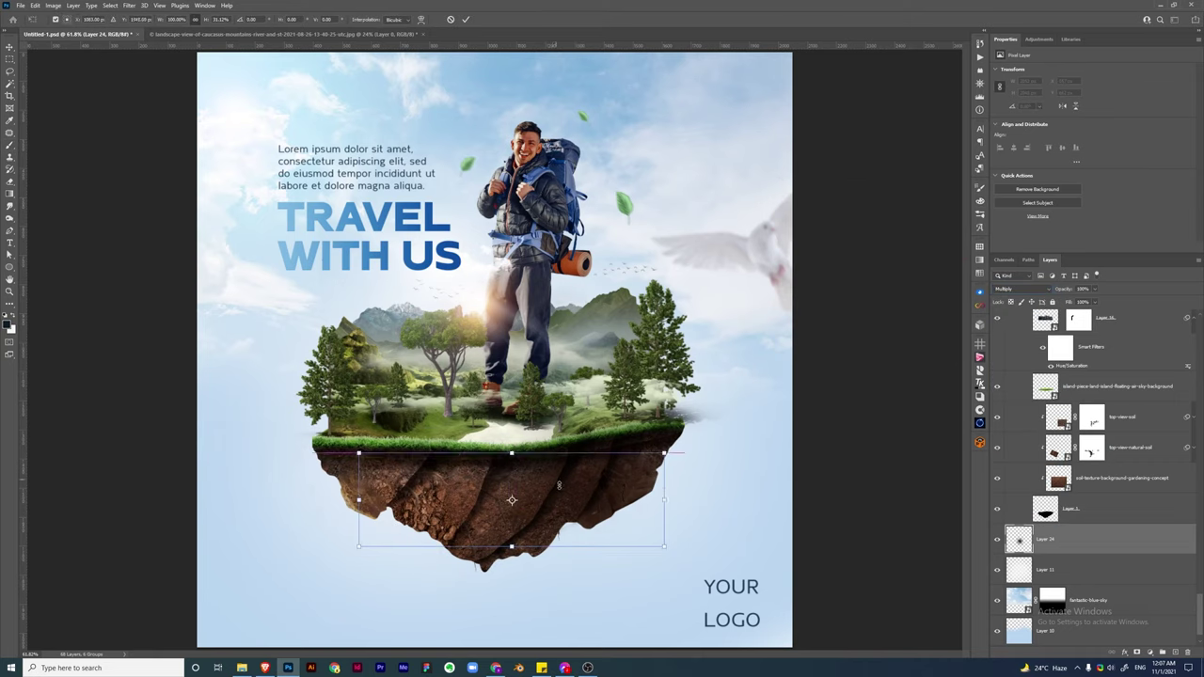
pyautogui.moveTo(508, 503); pyautogui.dragTo(495, 558)
pyautogui.moveTo(256, 588); pyautogui.dragTo(215, 588)
pyautogui.press('Return')
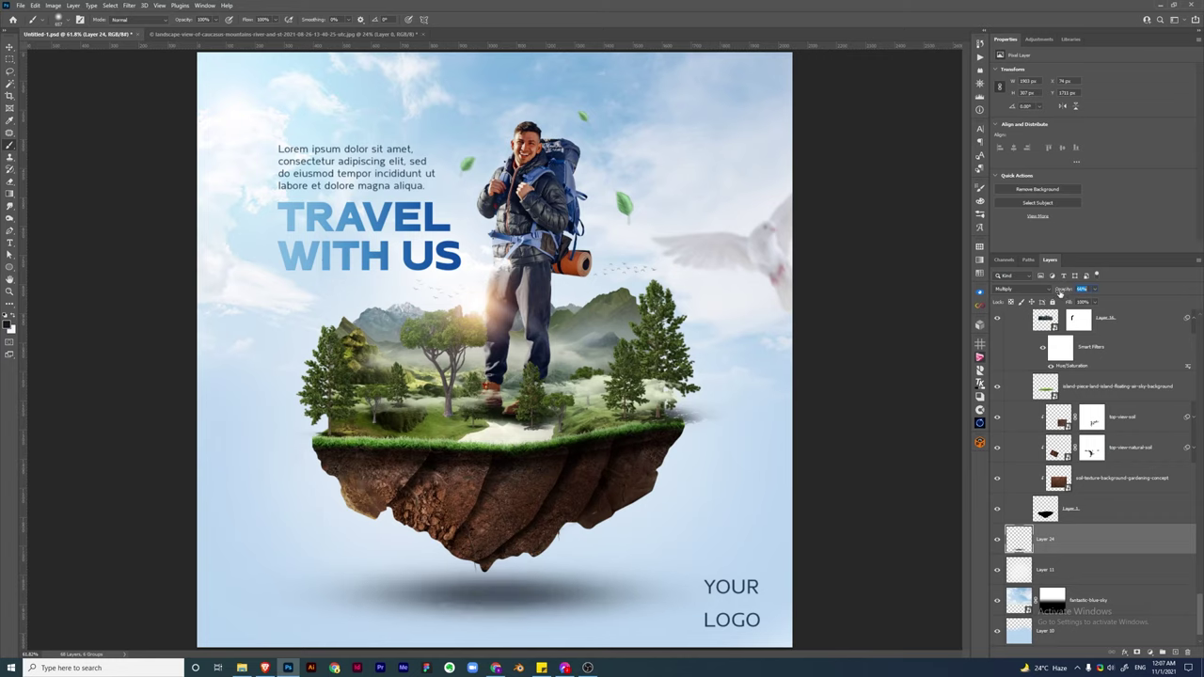
pyautogui.hotkey('ctrl', 't')
pyautogui.moveTo(602, 598); pyautogui.dragTo(604, 604)
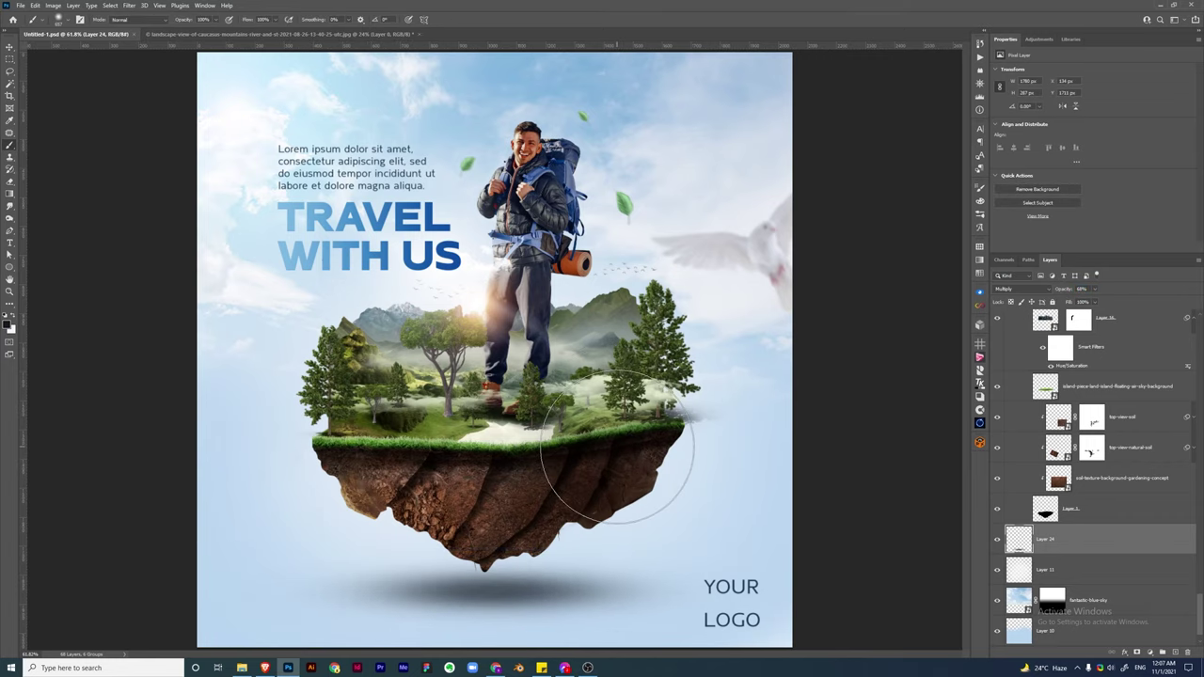
pyautogui.keyDown('ctrl'); pyautogui.click(342, 379); pyautogui.keyUp('ctrl')
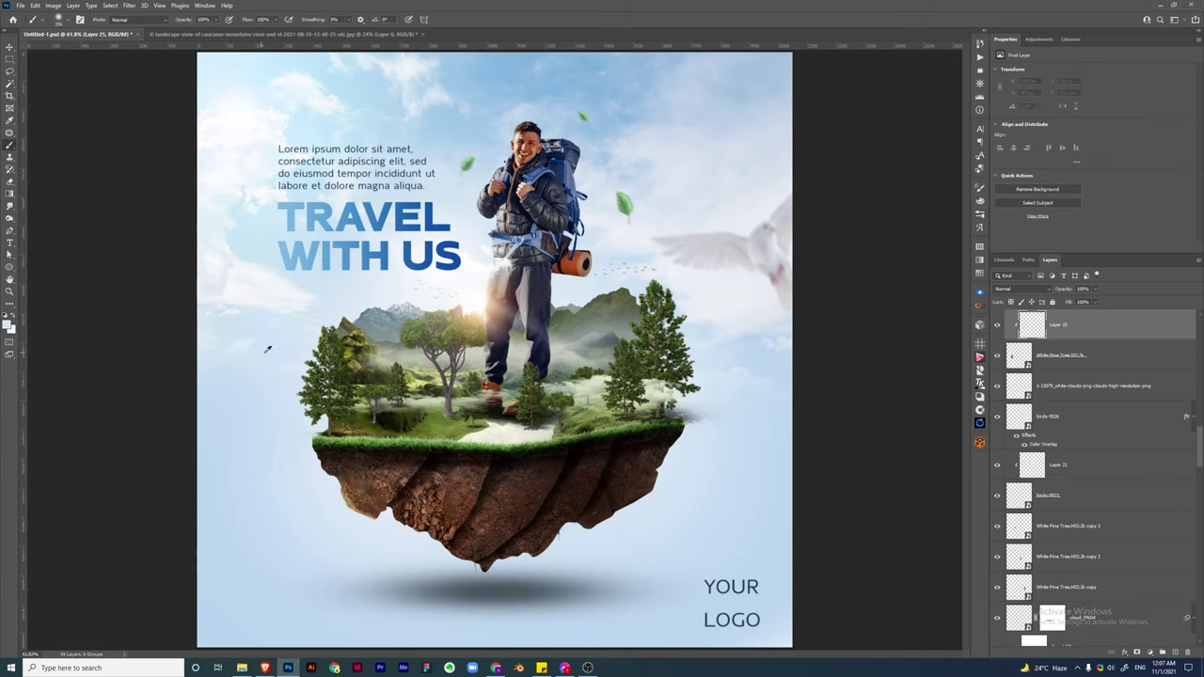
# Set Layers 25 and 26 to Overlay and adjust their Blend If options
pyautogui.click(1016, 288)
pyautogui.click(1025, 405)
pyautogui.doubleClick(1129, 324)
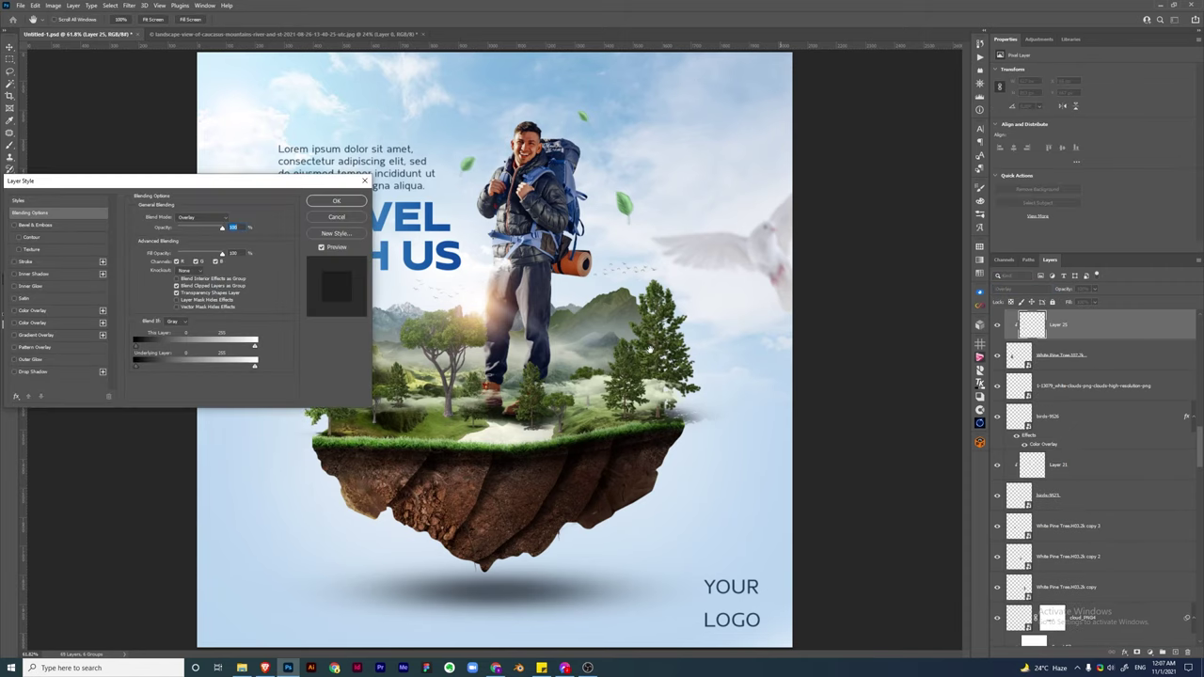
pyautogui.moveTo(141, 175); pyautogui.dragTo(701, 139)
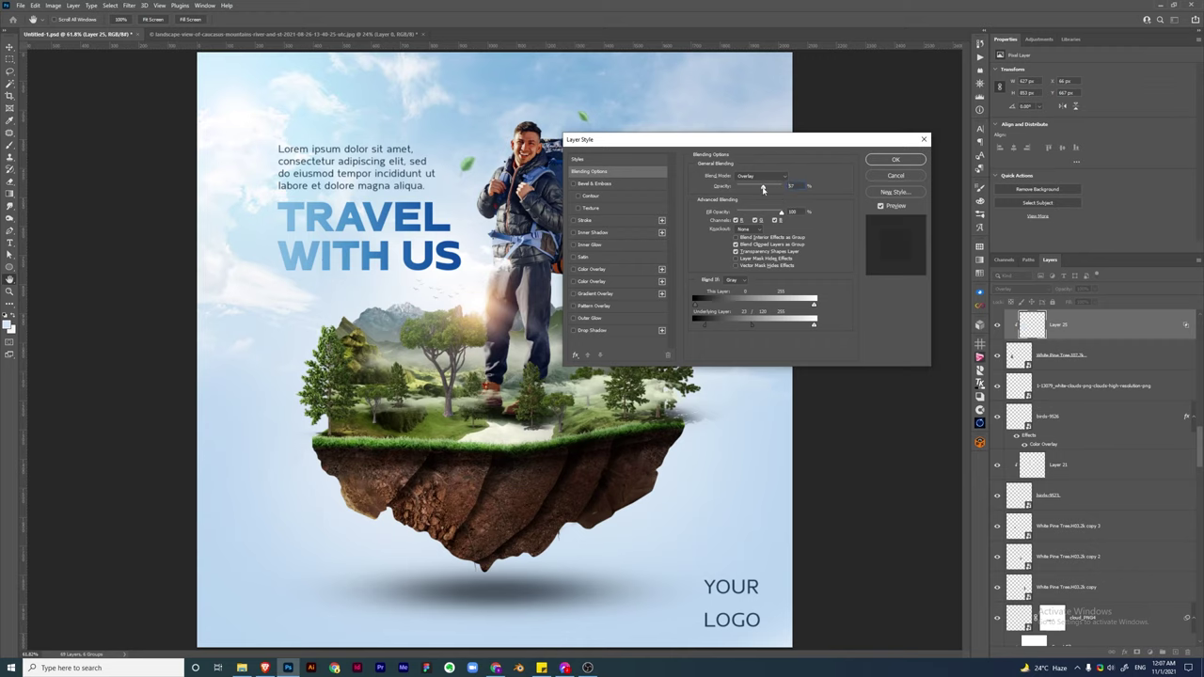
pyautogui.click(896, 160)
pyautogui.scroll(-5, 1129, 451)
pyautogui.scroll(-5, 1128, 452)
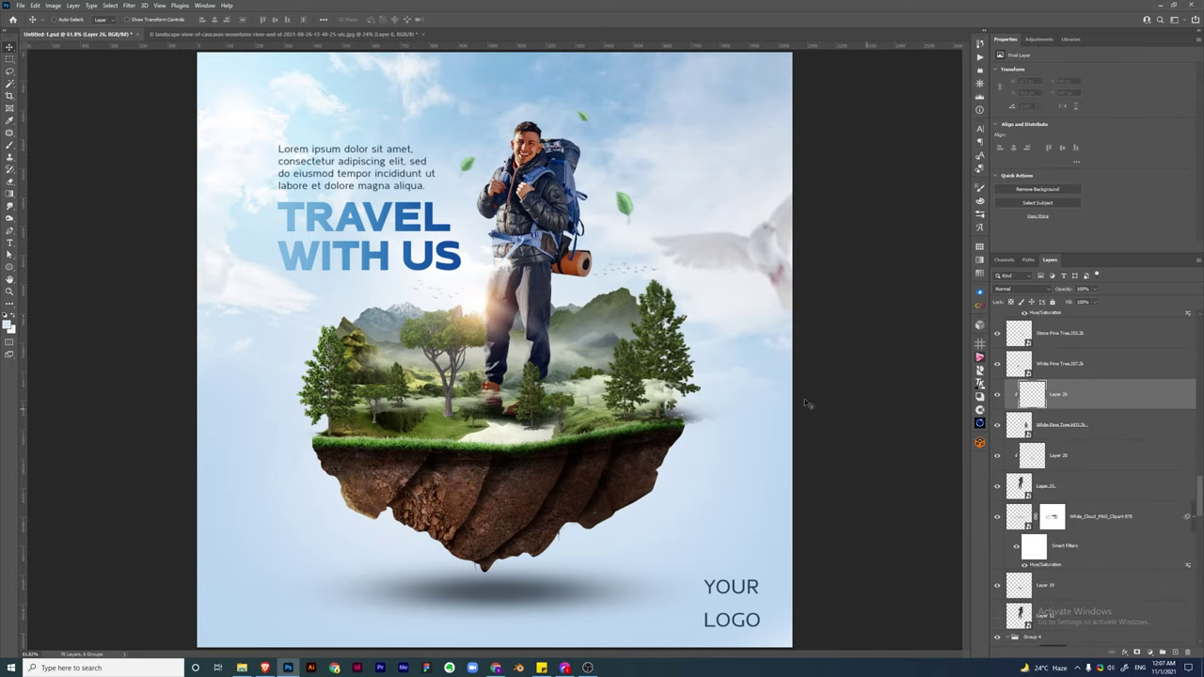
pyautogui.click(1016, 289)
pyautogui.click(1124, 397)
pyautogui.doubleClick(1124, 397)
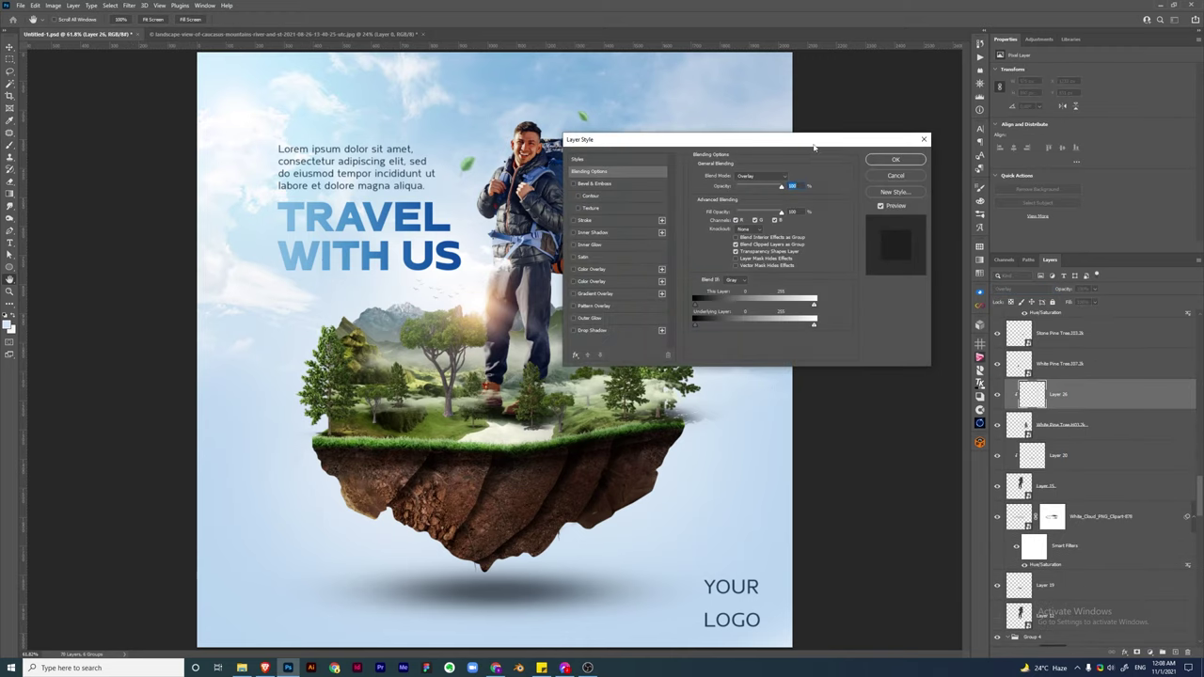
pyautogui.moveTo(715, 137); pyautogui.dragTo(284, 243)
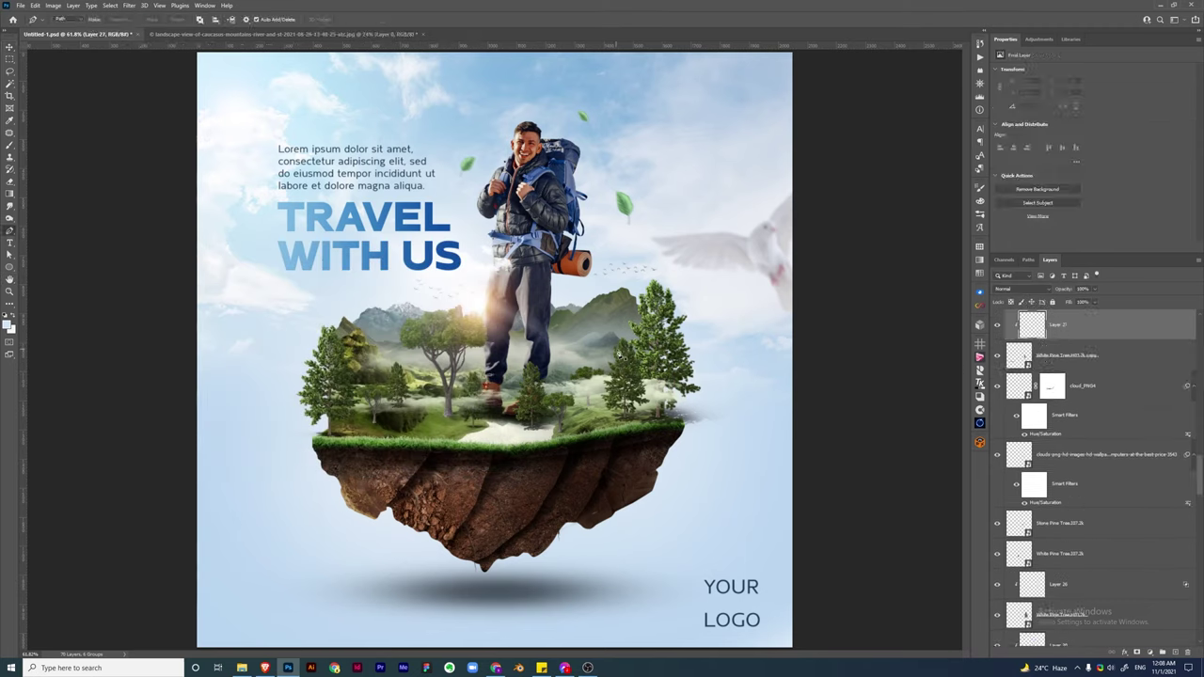
# Set the next layers, including Layer 28, to Overlay and duplicate the Stone Pine Tree layer
pyautogui.click(1016, 289)
pyautogui.click(1021, 424)
pyautogui.press('v')
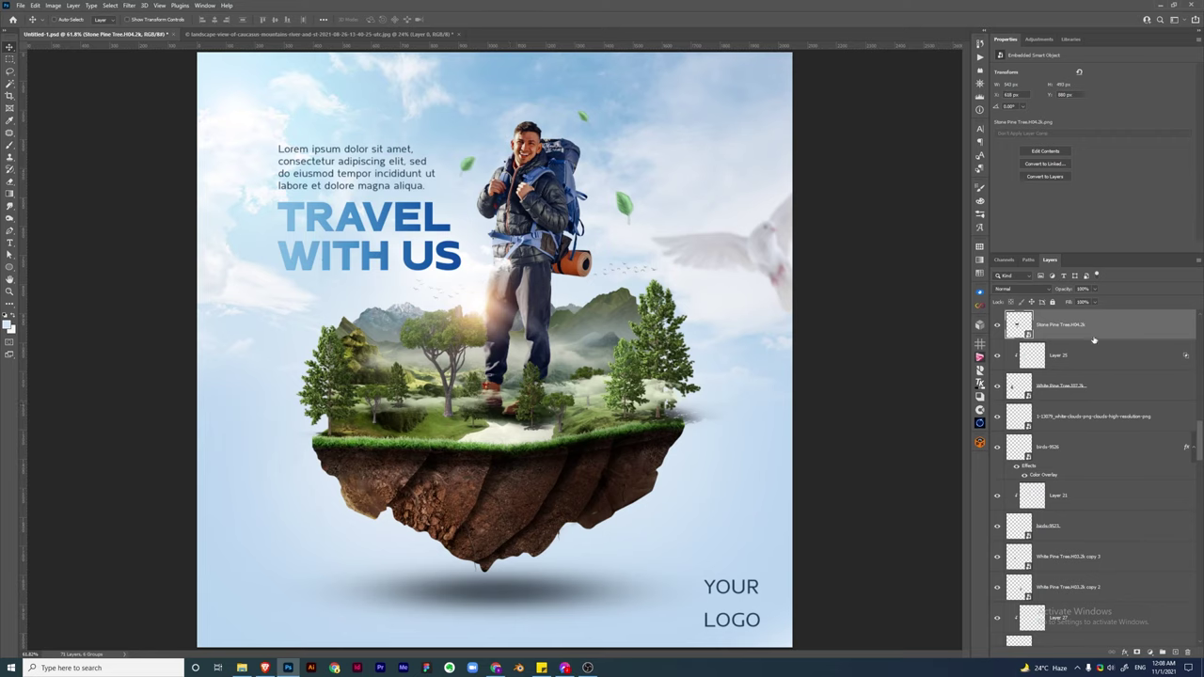
pyautogui.click(1020, 288)
pyautogui.click(1002, 403)
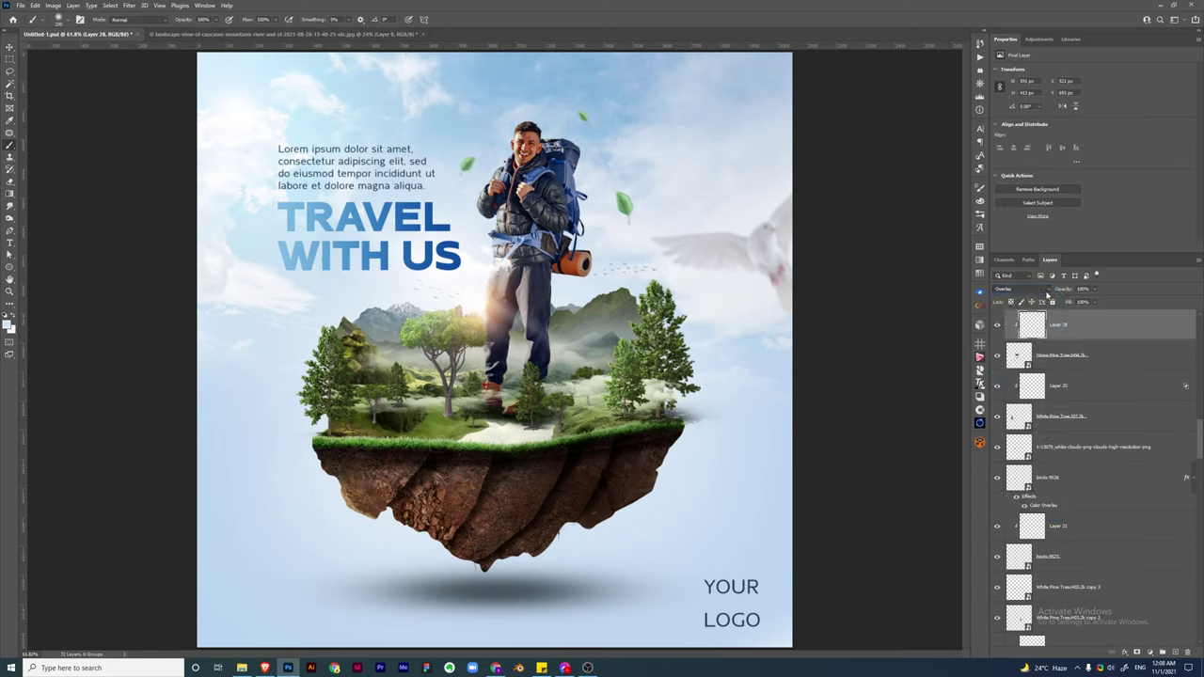
pyautogui.press('v')
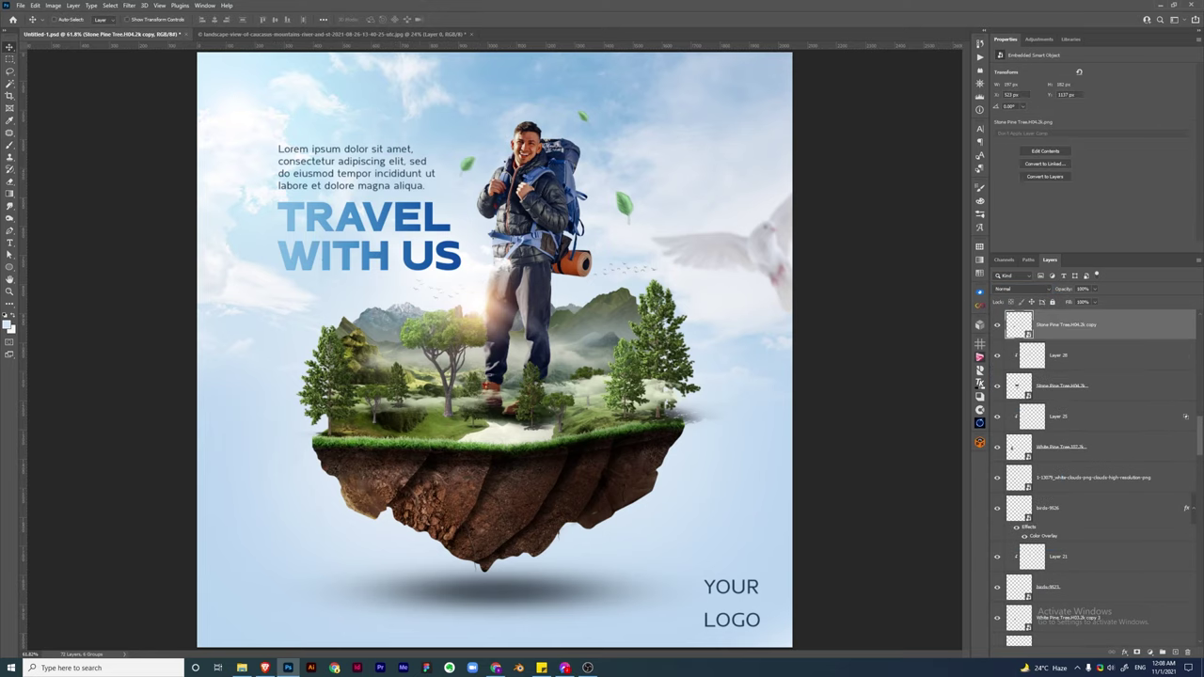
pyautogui.hotkey('ctrl', 'j')
pyautogui.press('b')
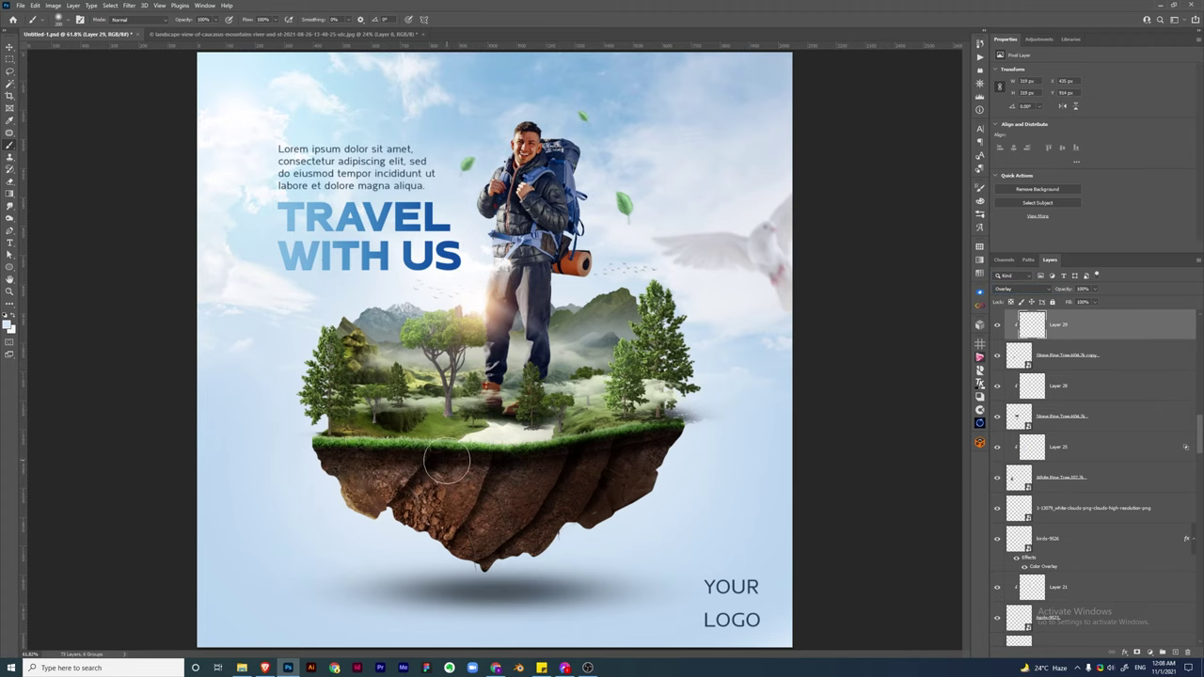
# On the White Pine Tree mask, Pen-select the grey haze beside the cliff and brush it out at 30%
pyautogui.keyDown('ctrl'); pyautogui.click(670, 360); pyautogui.keyUp('ctrl')
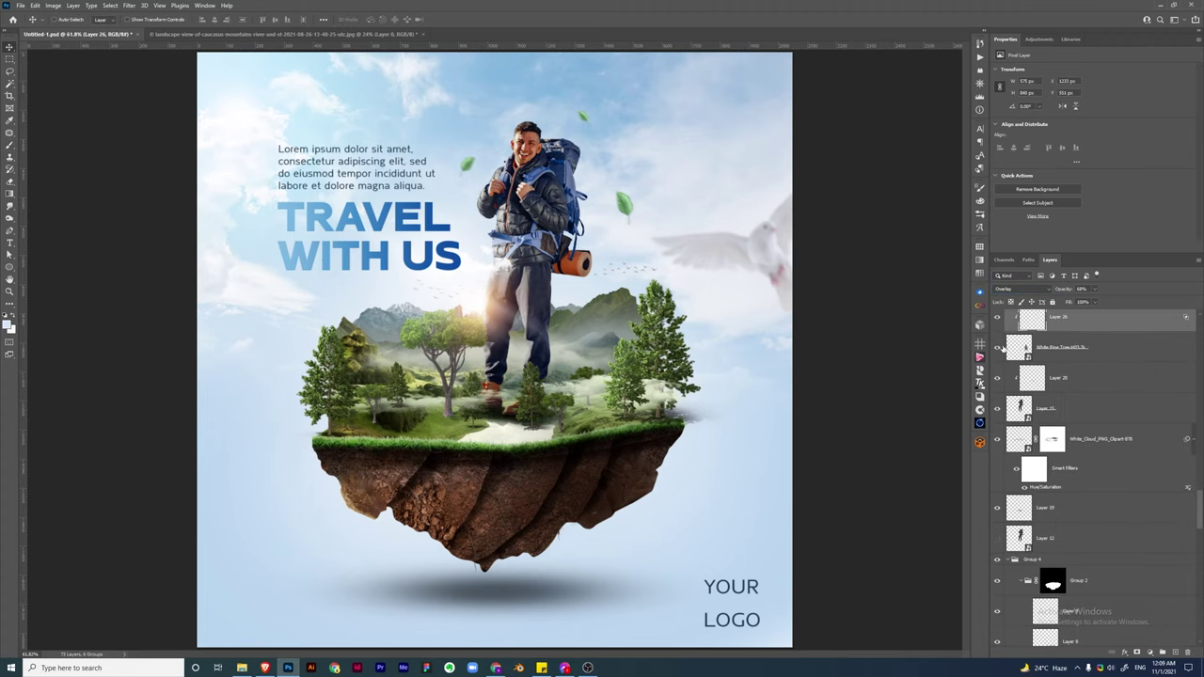
pyautogui.press('z')
pyautogui.moveTo(691, 407); pyautogui.dragTo(724, 406)
pyautogui.press('p')
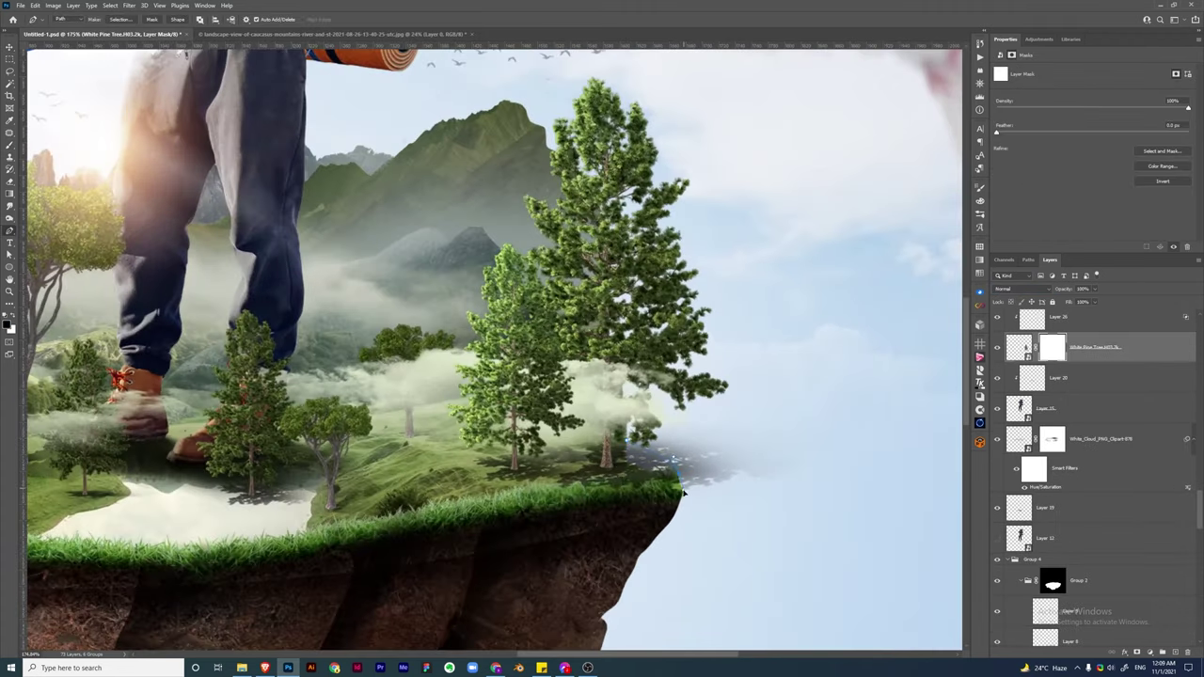
pyautogui.moveTo(685, 546); pyautogui.dragTo(626, 441)
pyautogui.hotkey('ctrl', 'Return')
pyautogui.hotkey('ctrl', 'h')
pyautogui.press('b')
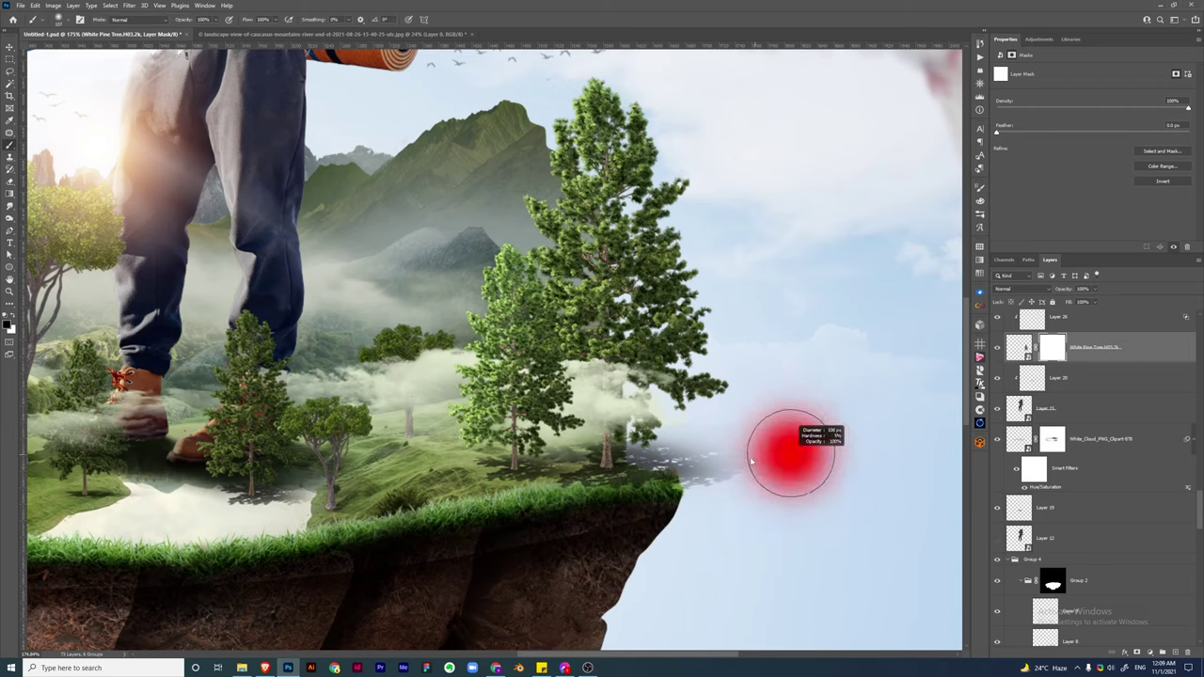
pyautogui.press('3')
pyautogui.moveTo(743, 470); pyautogui.dragTo(640, 455)
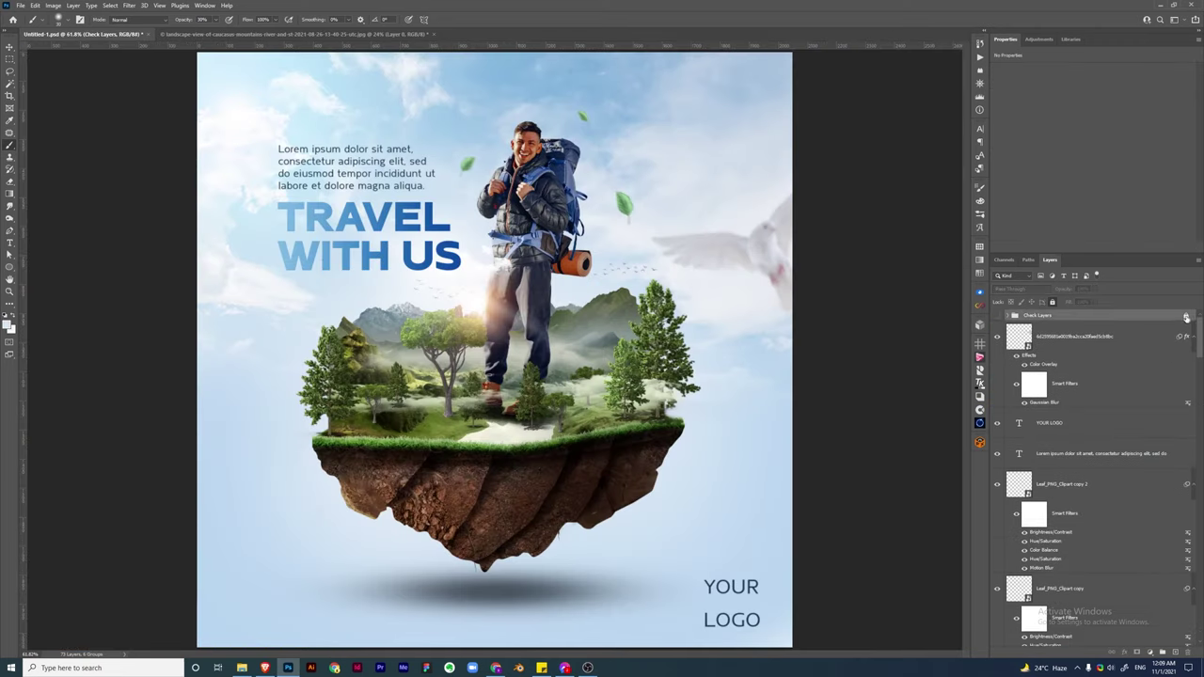
# Stamp visible layers and grade with Camera Raw (highlights, clarity, dehaze, colour grading) plus Brightness/Contrast
pyautogui.hotkey('ctrl', 'shift', 'alt', 'e')
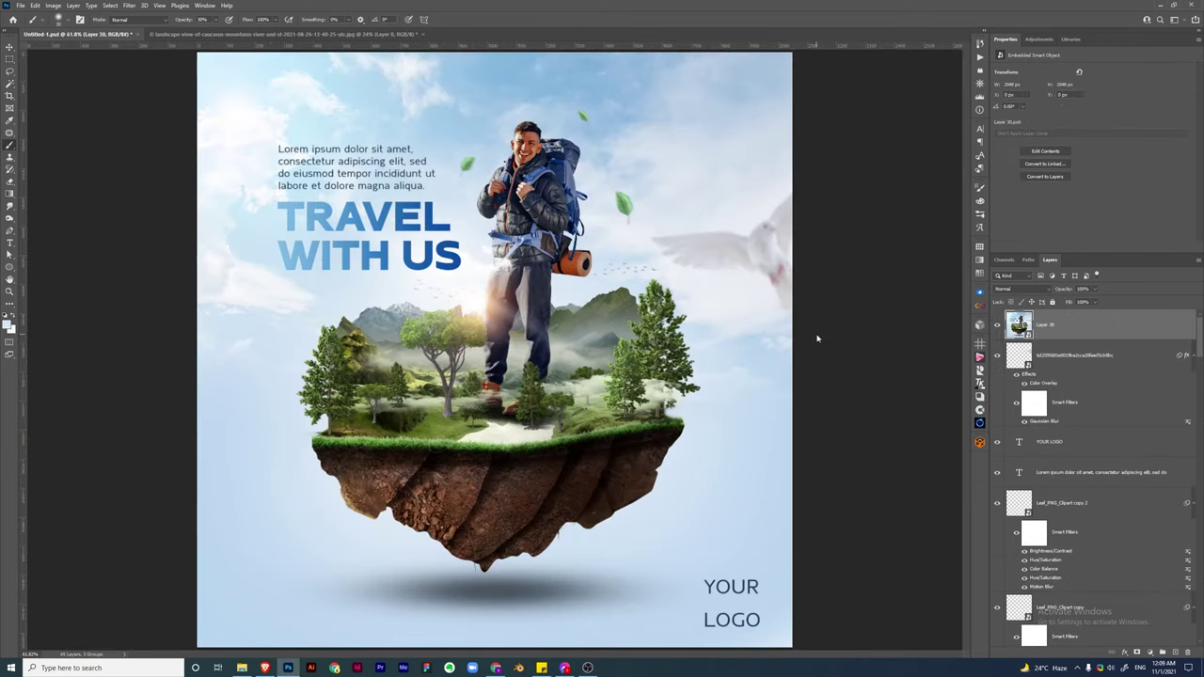
pyautogui.hotkey('ctrl', 'shift', 'a')
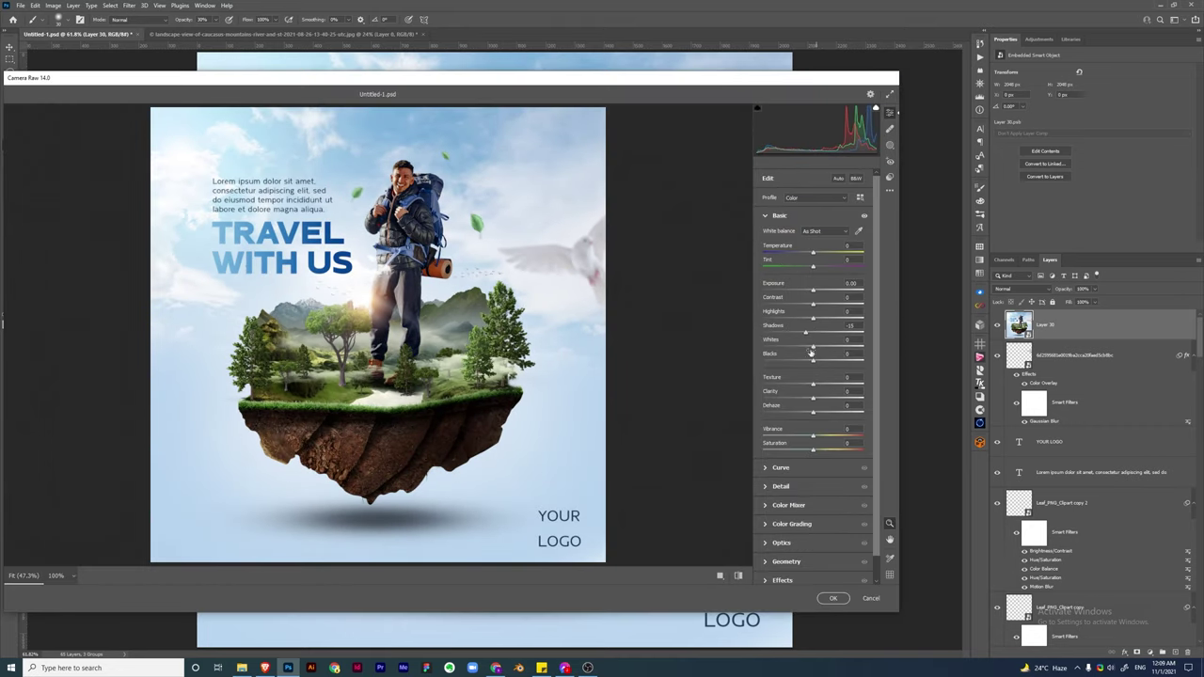
pyautogui.moveTo(812, 317); pyautogui.dragTo(817, 316)
pyautogui.moveTo(814, 399); pyautogui.dragTo(818, 399)
pyautogui.moveTo(814, 412); pyautogui.dragTo(839, 431)
pyautogui.click(791, 524)
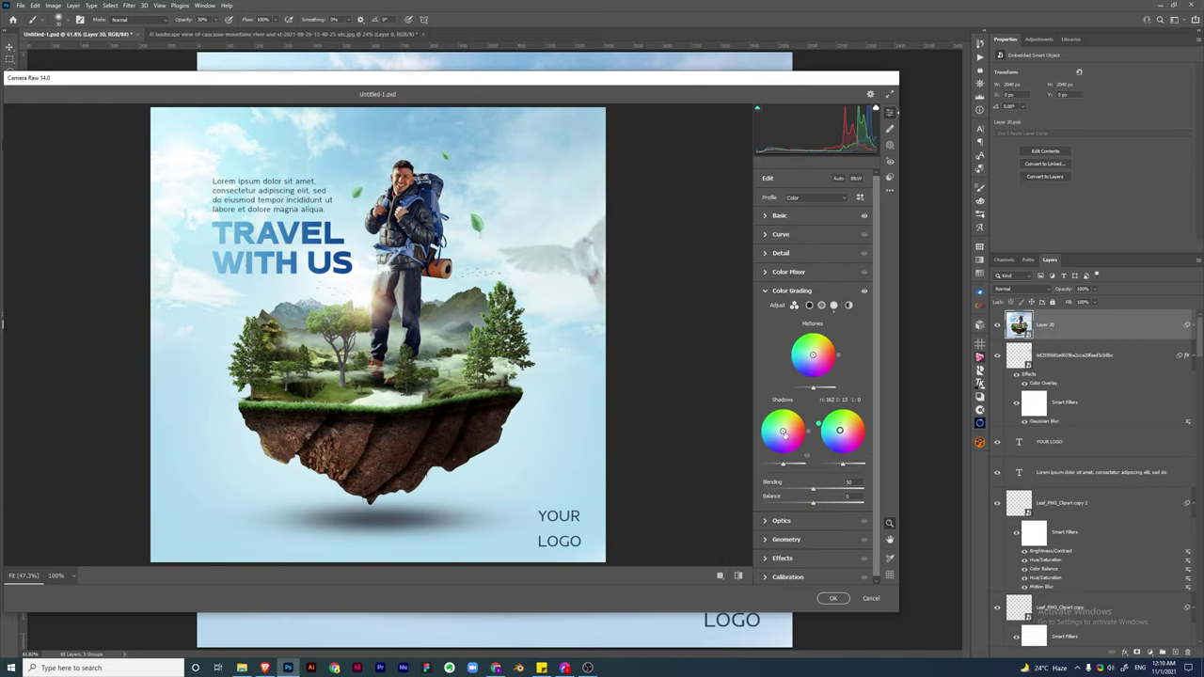
pyautogui.scroll(-1, 775, 556)
pyautogui.click(833, 599)
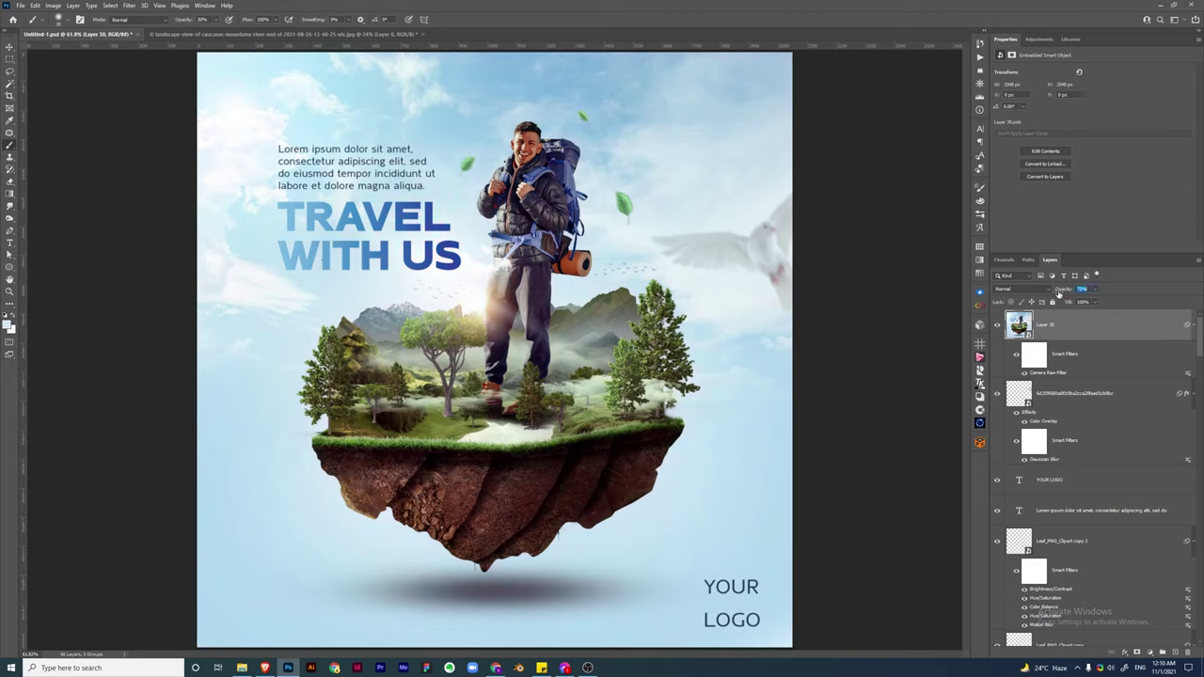
pyautogui.press('Return')
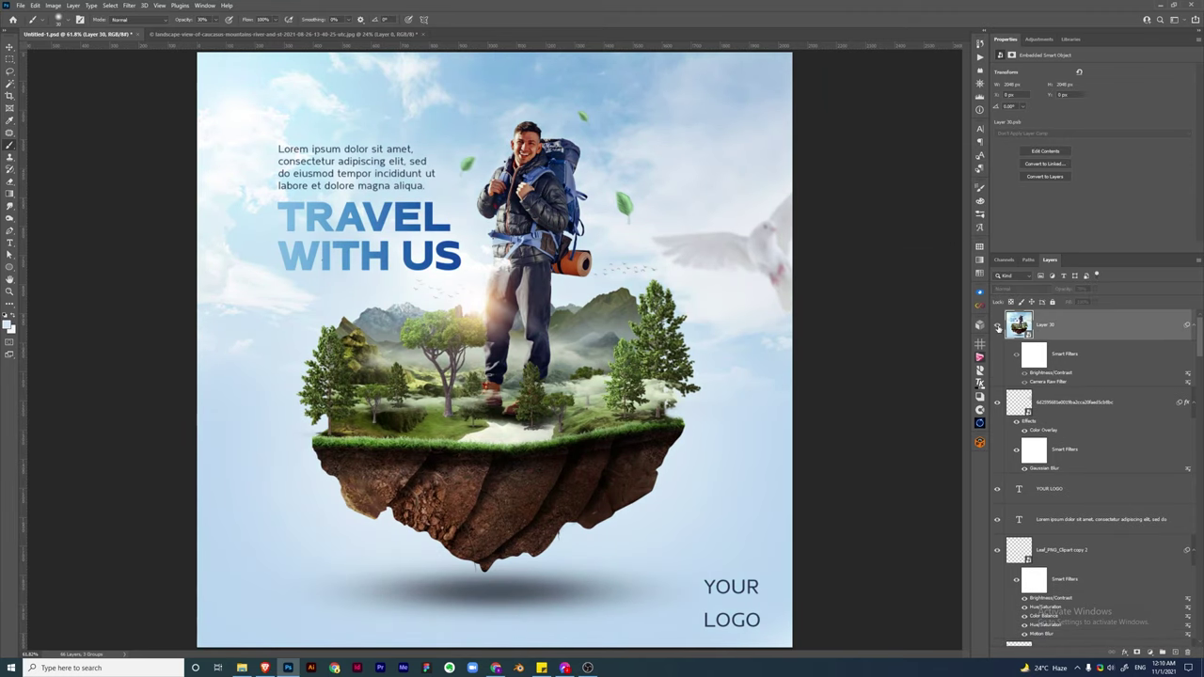
# Paint a dark vignette on a new Multiply layer and leave it hidden
pyautogui.click(1162, 652)
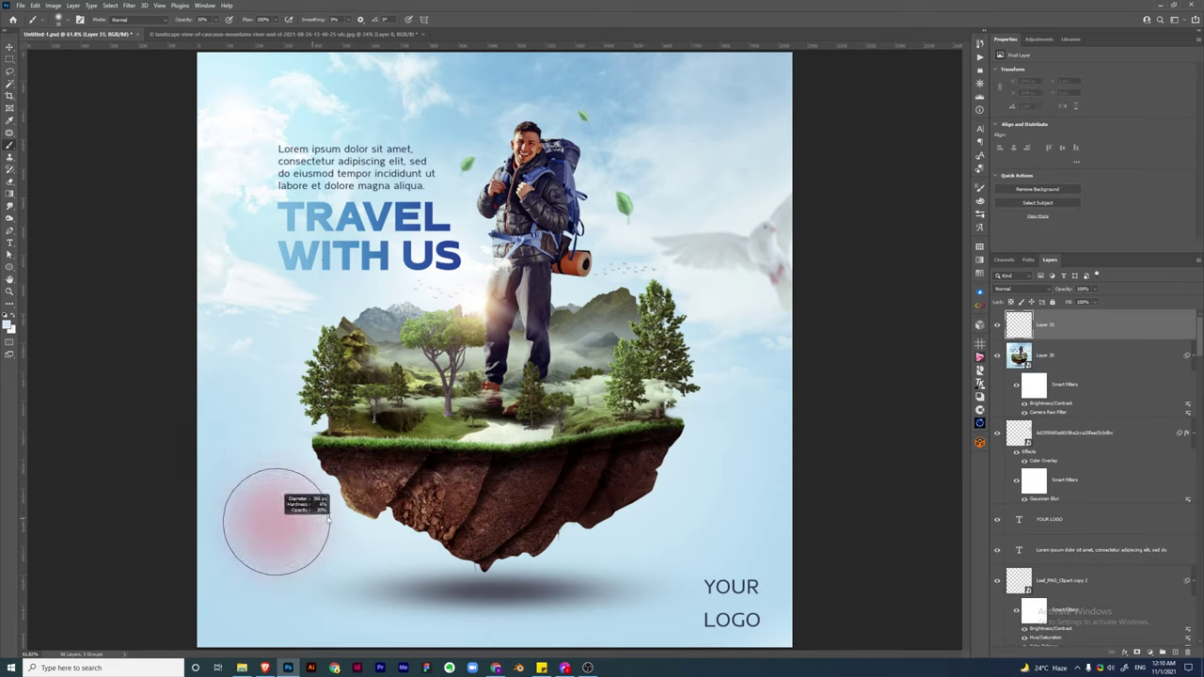
pyautogui.press('F5')
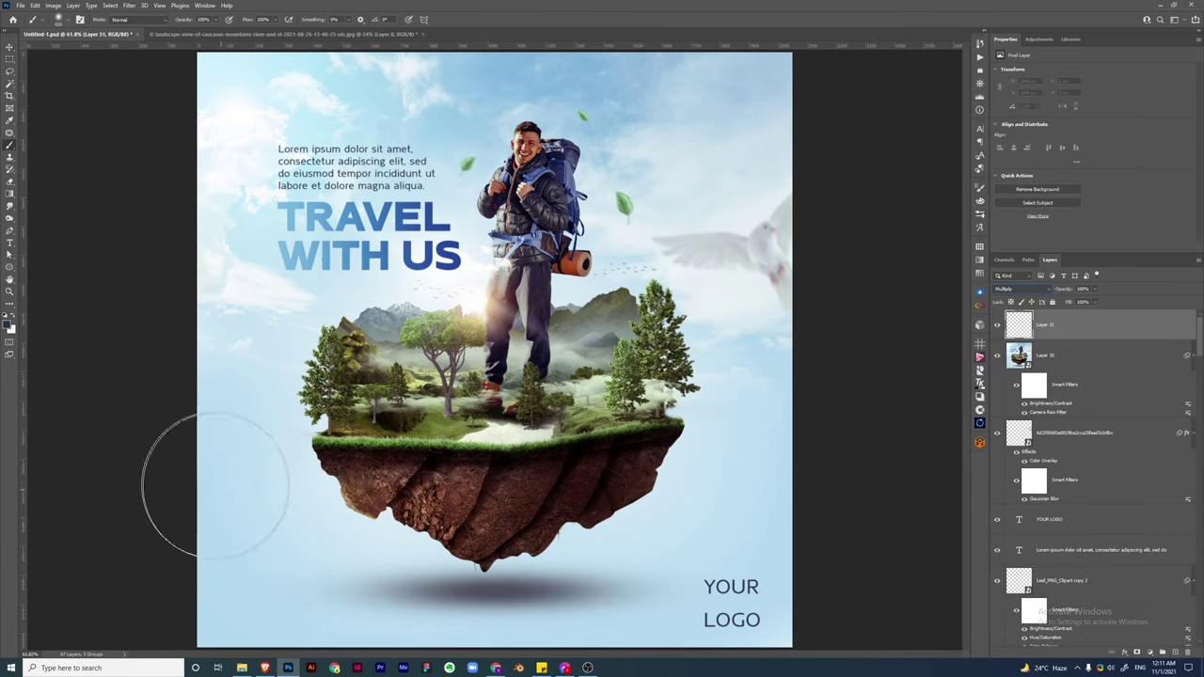
pyautogui.moveTo(847, 489); pyautogui.dragTo(28, 483)
pyautogui.hotkey('ctrl', ',')
pyautogui.hotkey('ctrl', ',')
pyautogui.hotkey('ctrl', ',')
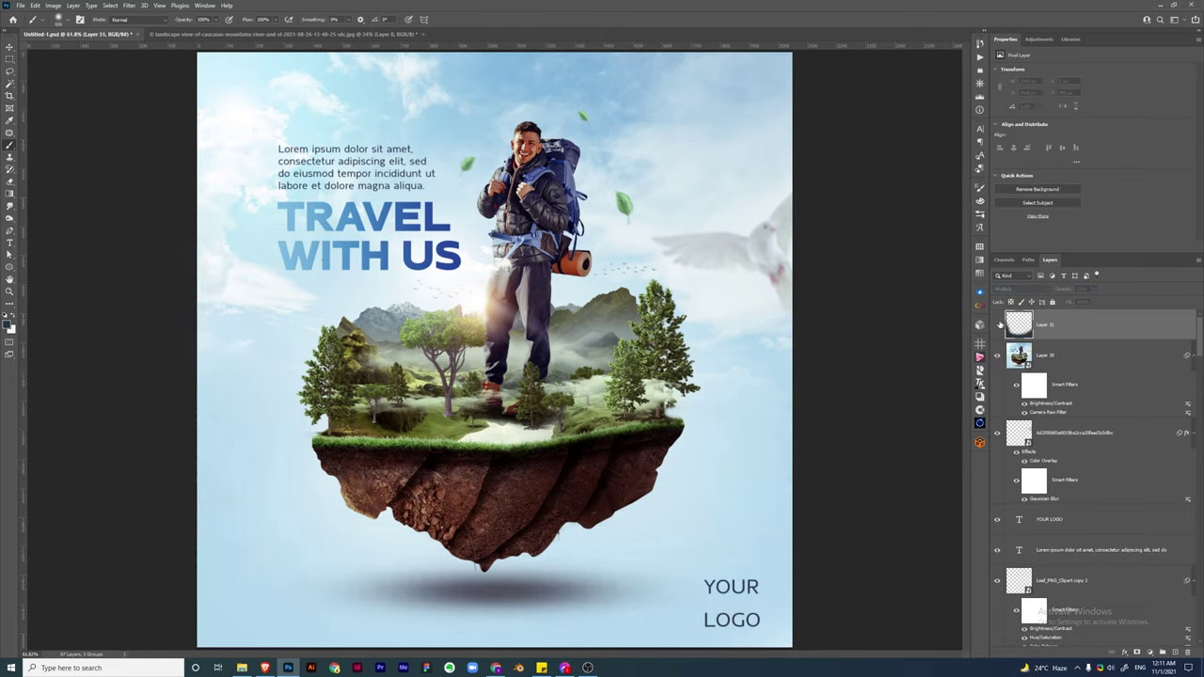
pyautogui.hotkey('ctrl', ',')
pyautogui.hotkey('ctrl', ',')
# Save a JPEG copy of the poster into the destination folder, accepting the JPEG Options
pyautogui.hotkey('ctrl', 'alt', 's')
pyautogui.click(95, 516)
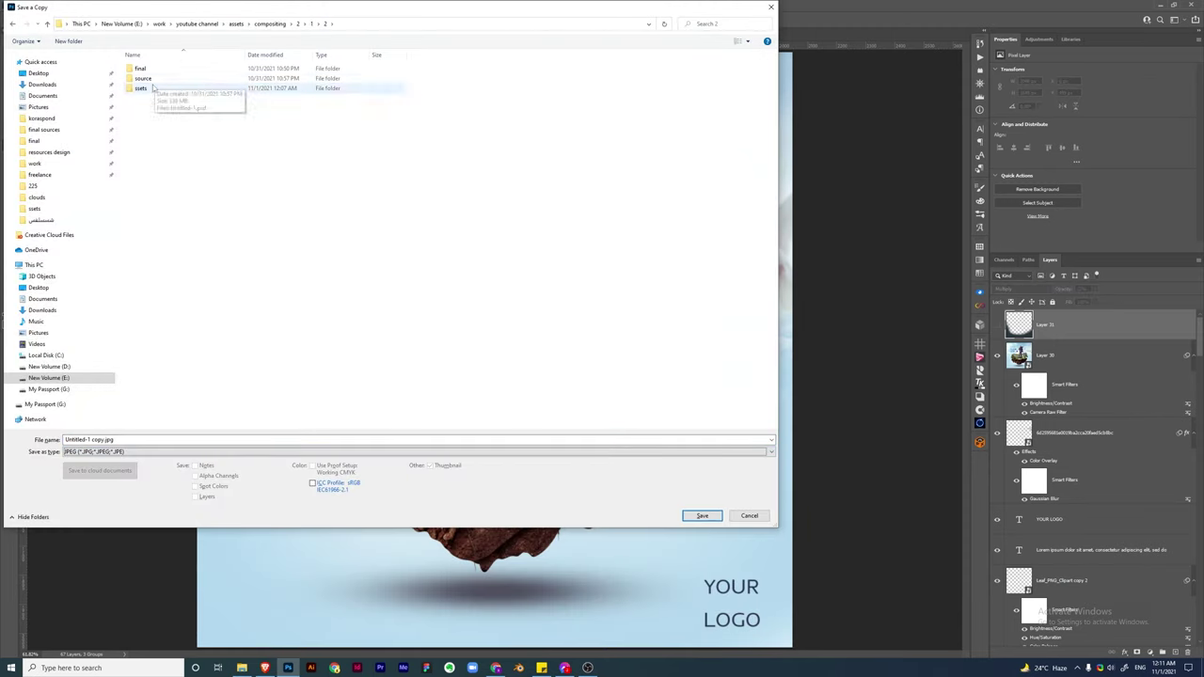
pyautogui.doubleClick(135, 73)
pyautogui.click(325, 23)
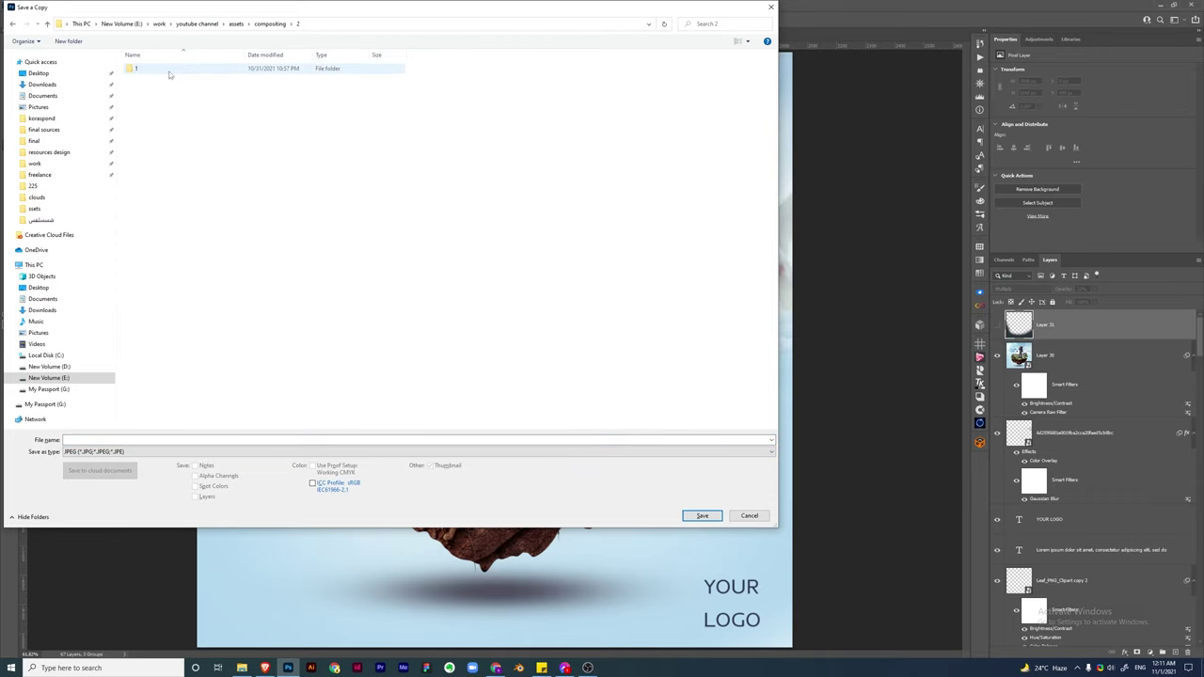
pyautogui.doubleClick(140, 69)
pyautogui.press('Return')
pyautogui.press('Return')
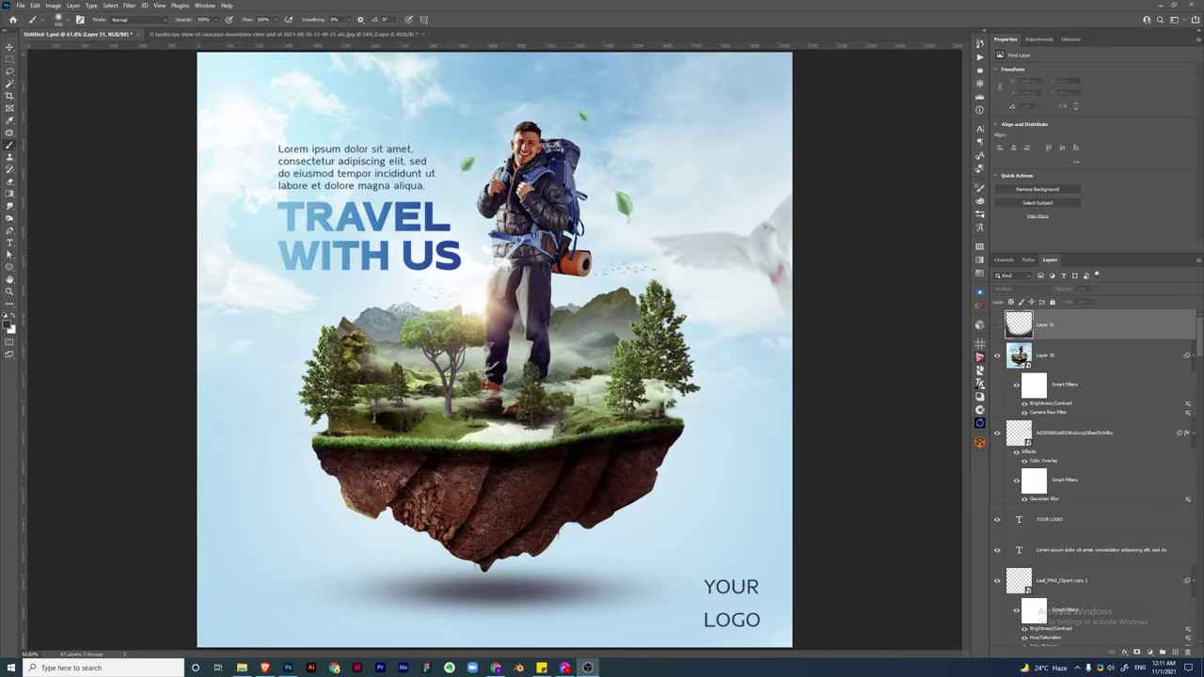